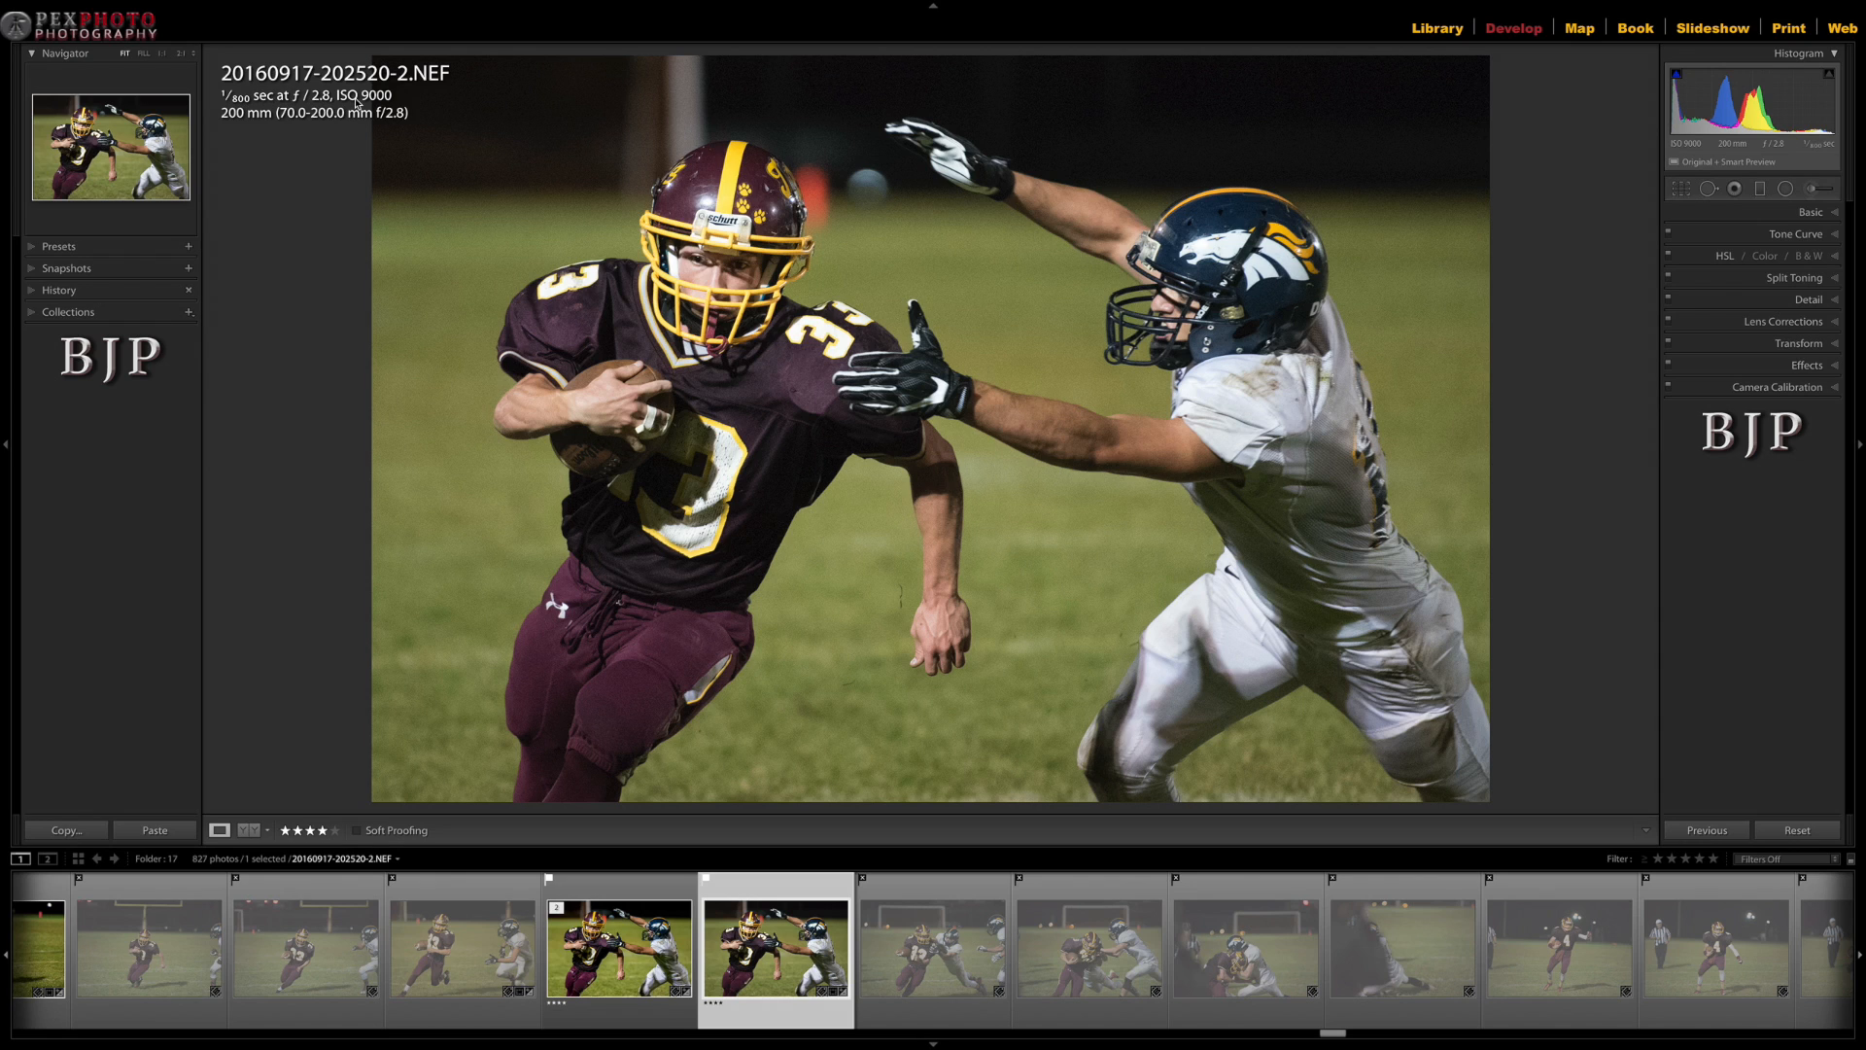
- Examine the noise in the football photo up close around the ball carrier's helmet, the jersey, the gloves and the background
left_click(609, 174)
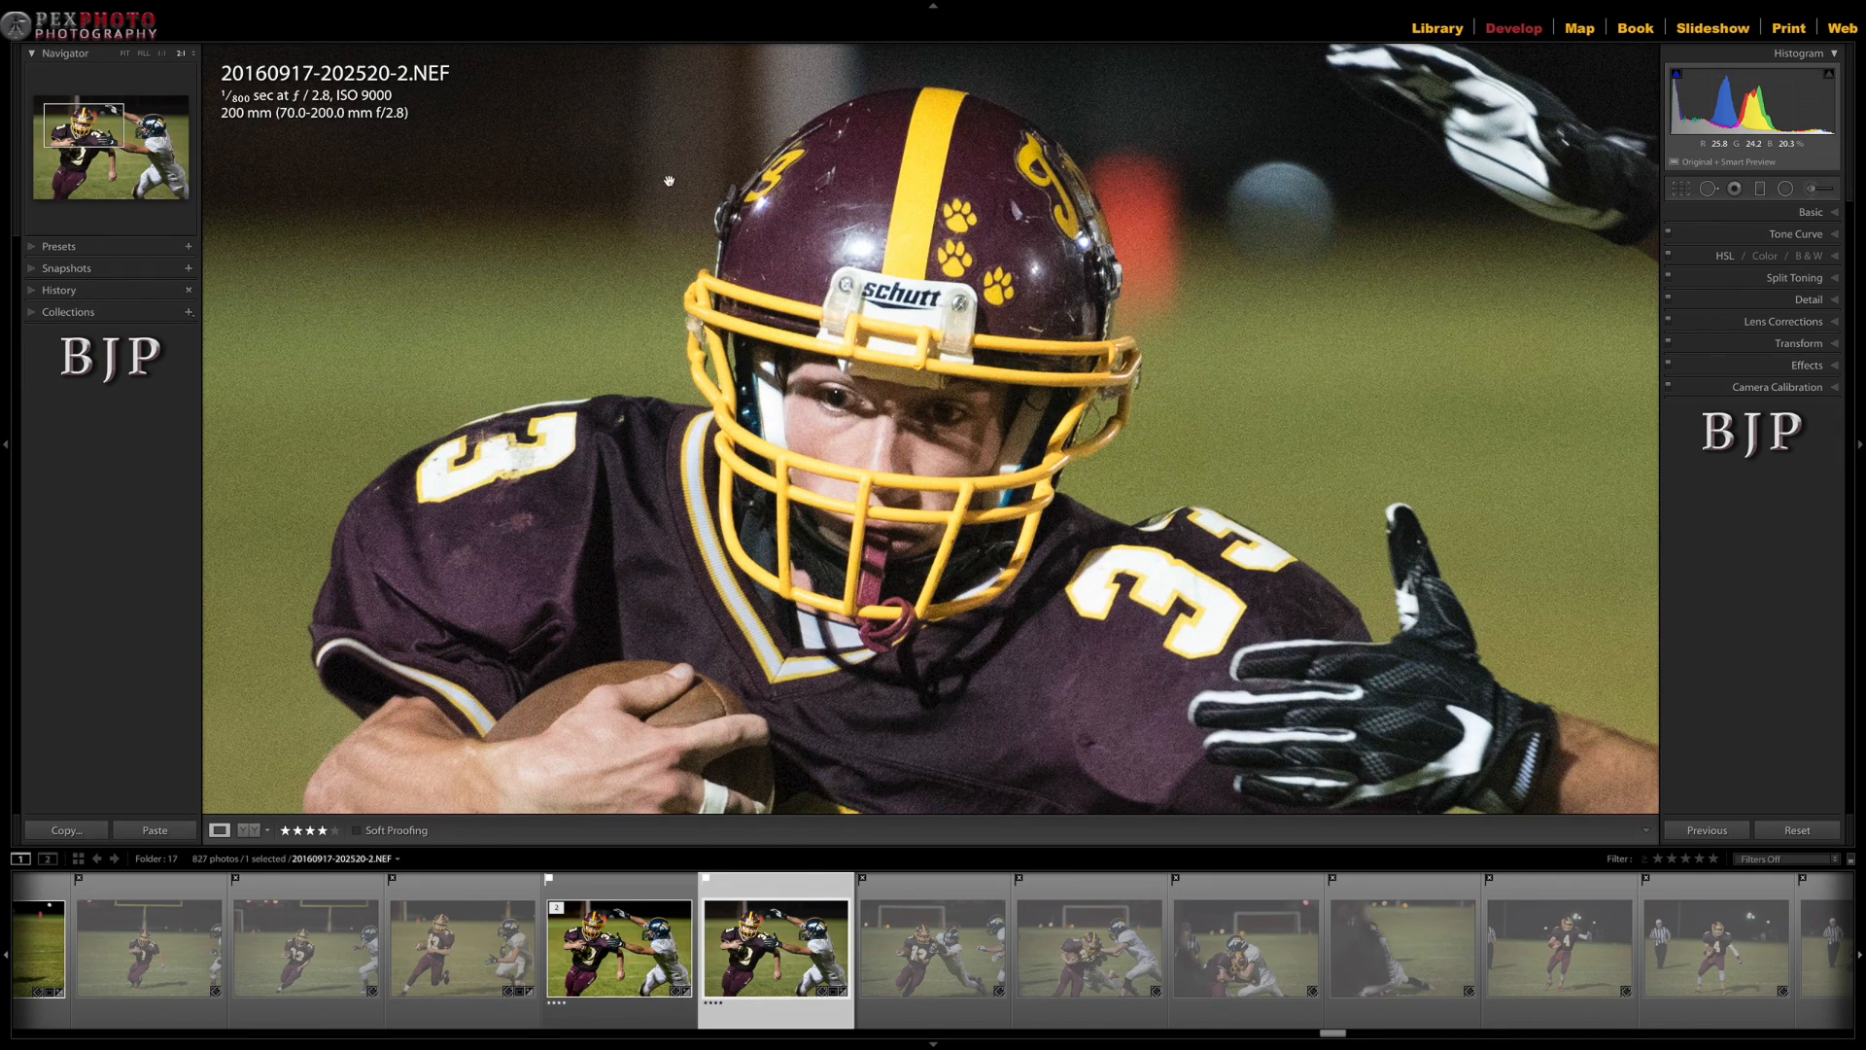
left_click_drag(1492, 168, 1136, 173)
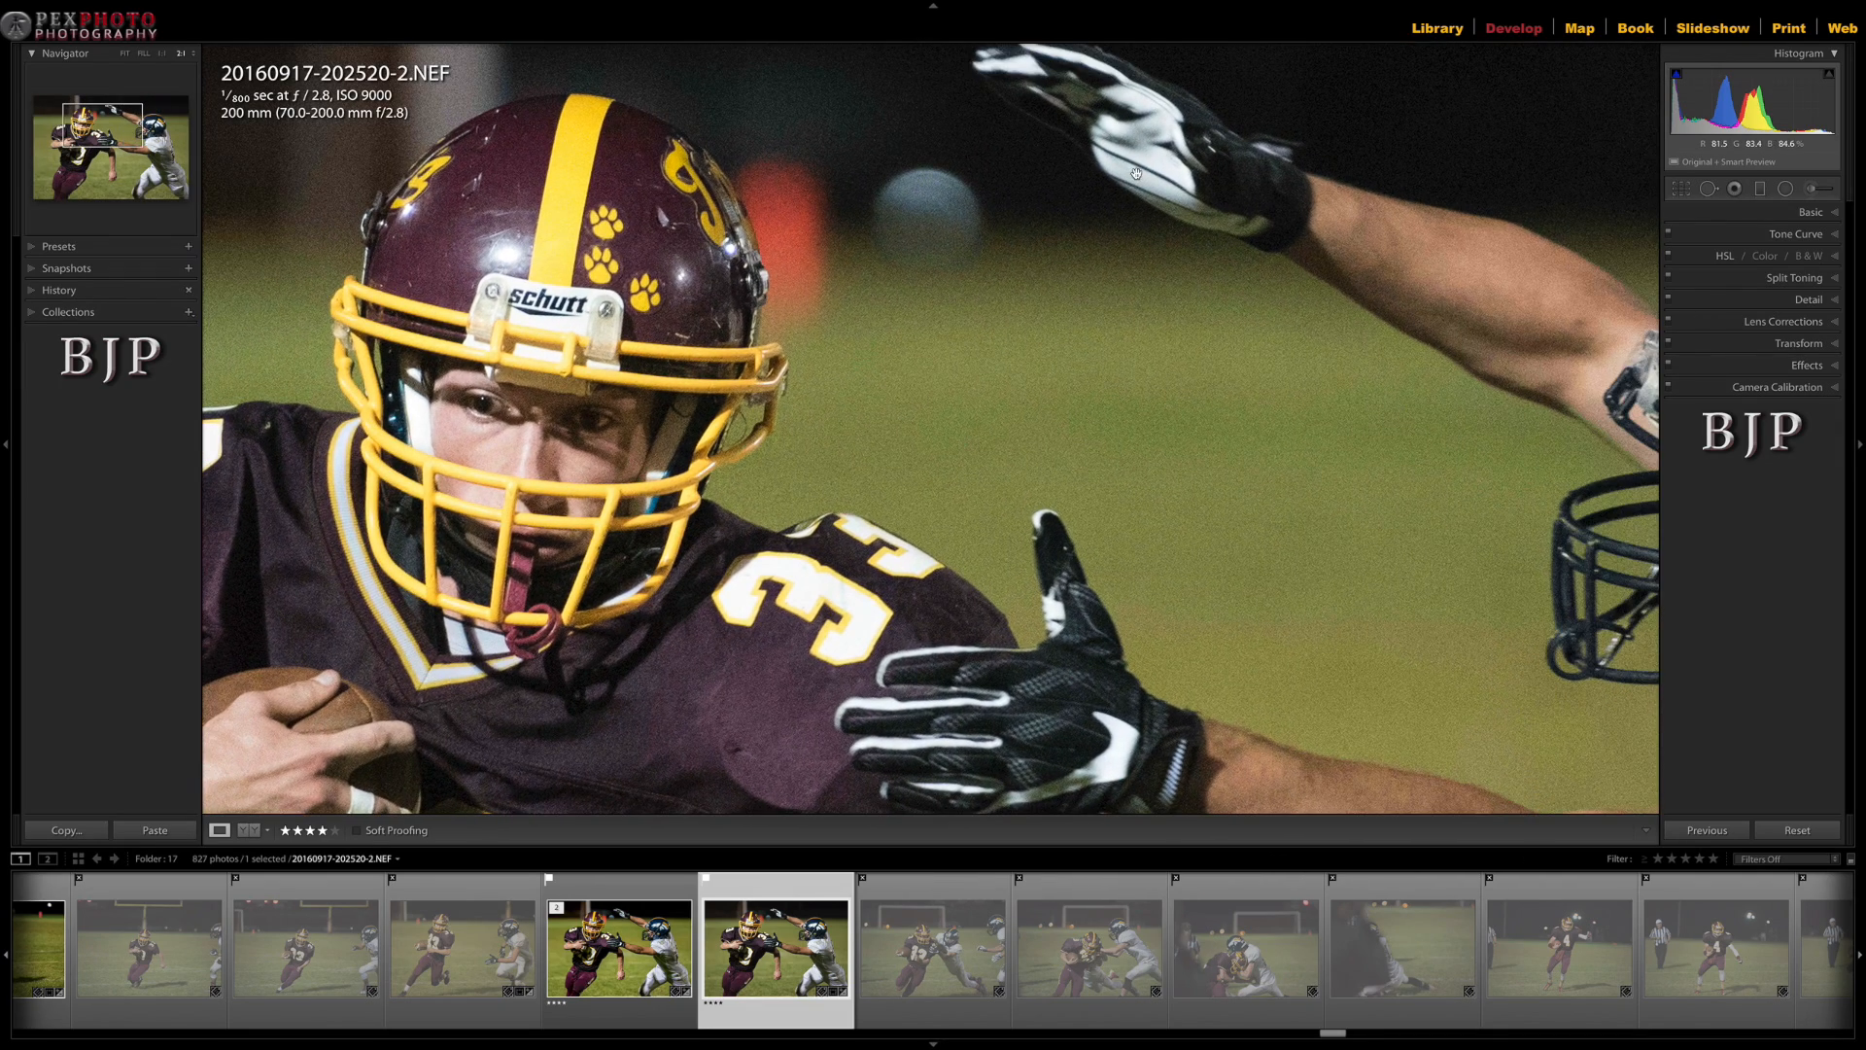
left_click(913, 222)
left_click(649, 141)
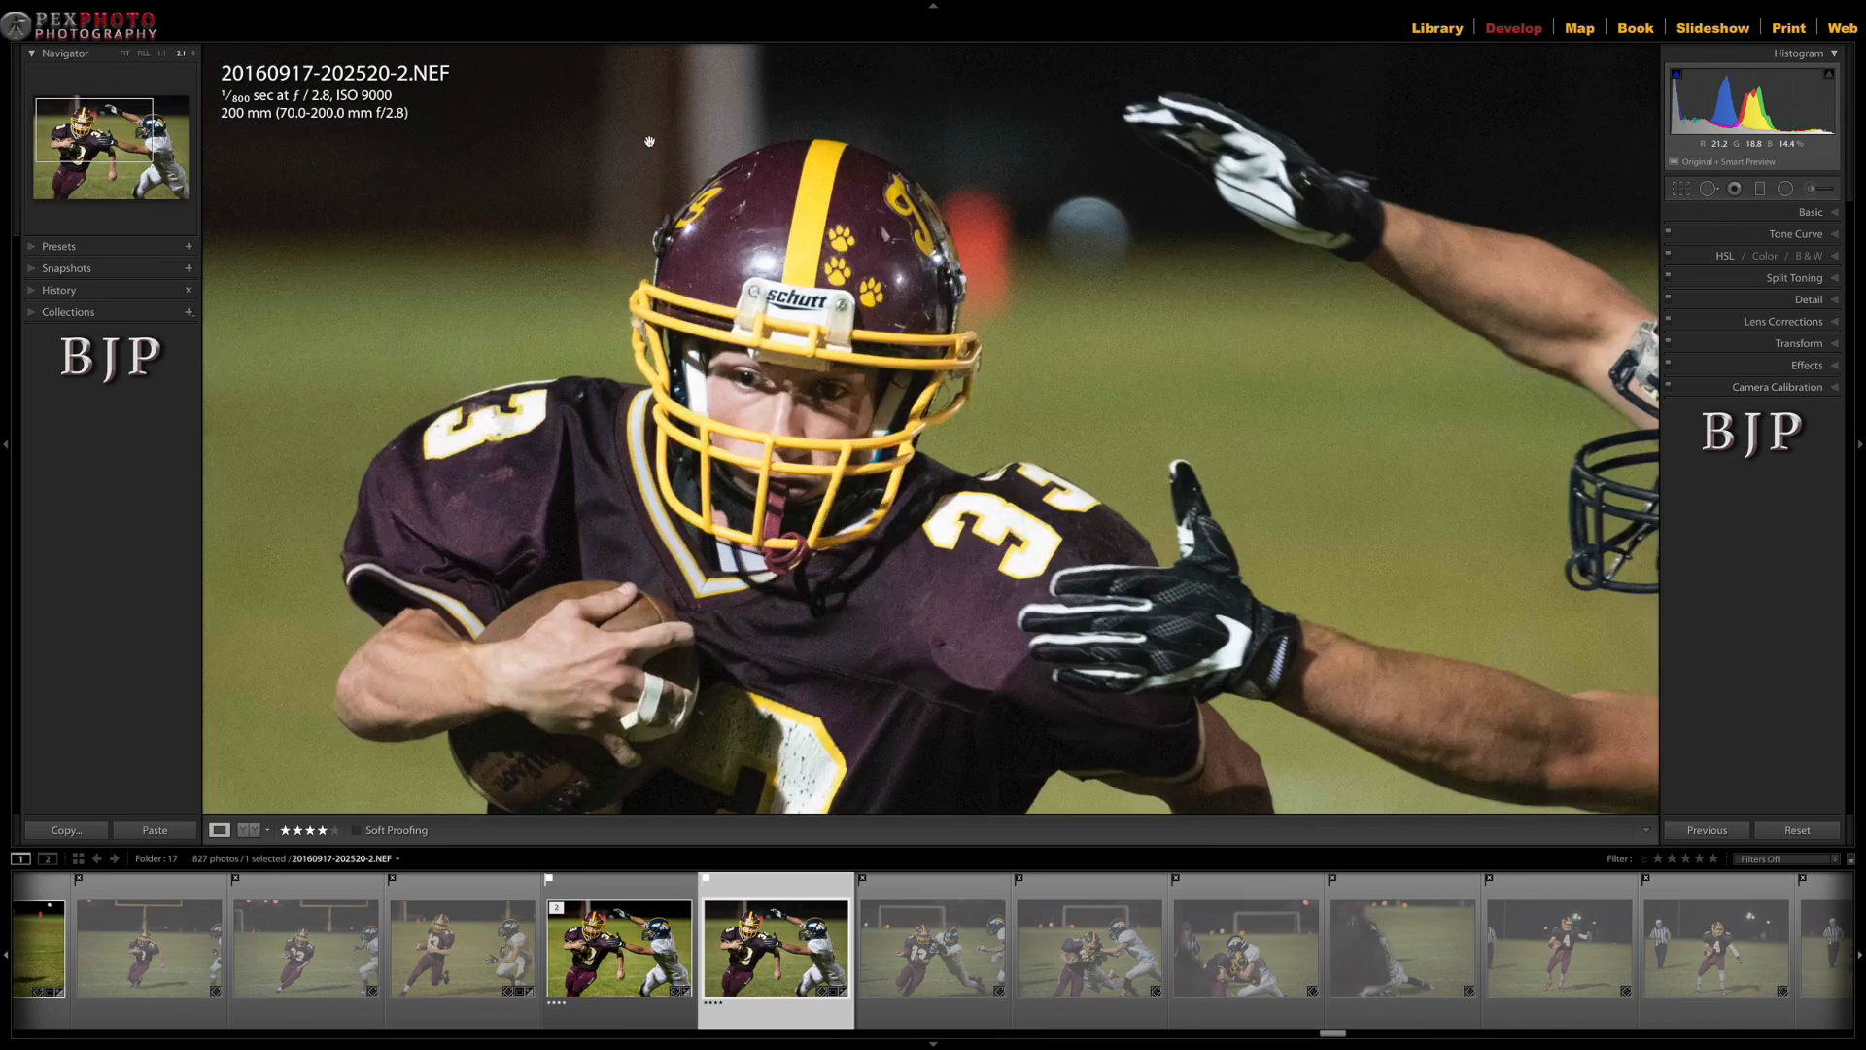
left_click_drag(649, 141, 1030, 230)
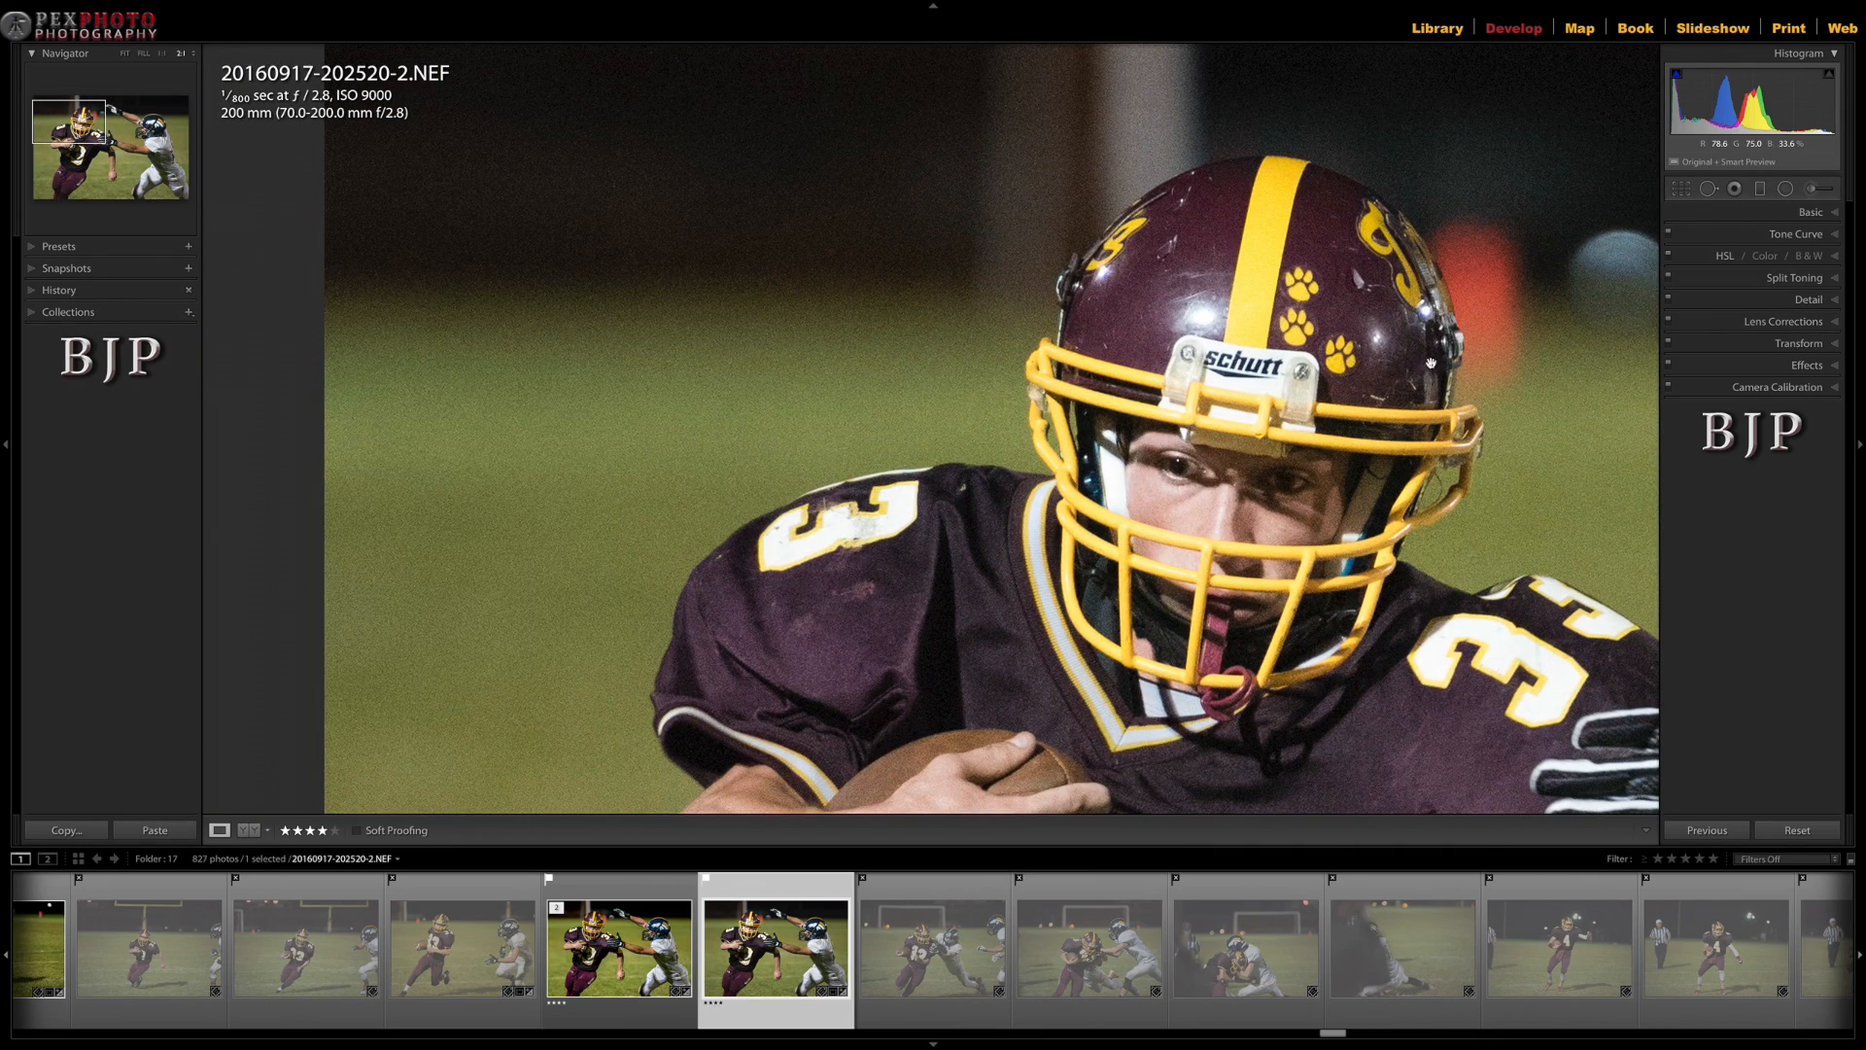
left_click_drag(1446, 363, 944, 90)
left_click_drag(1429, 378, 1239, 303)
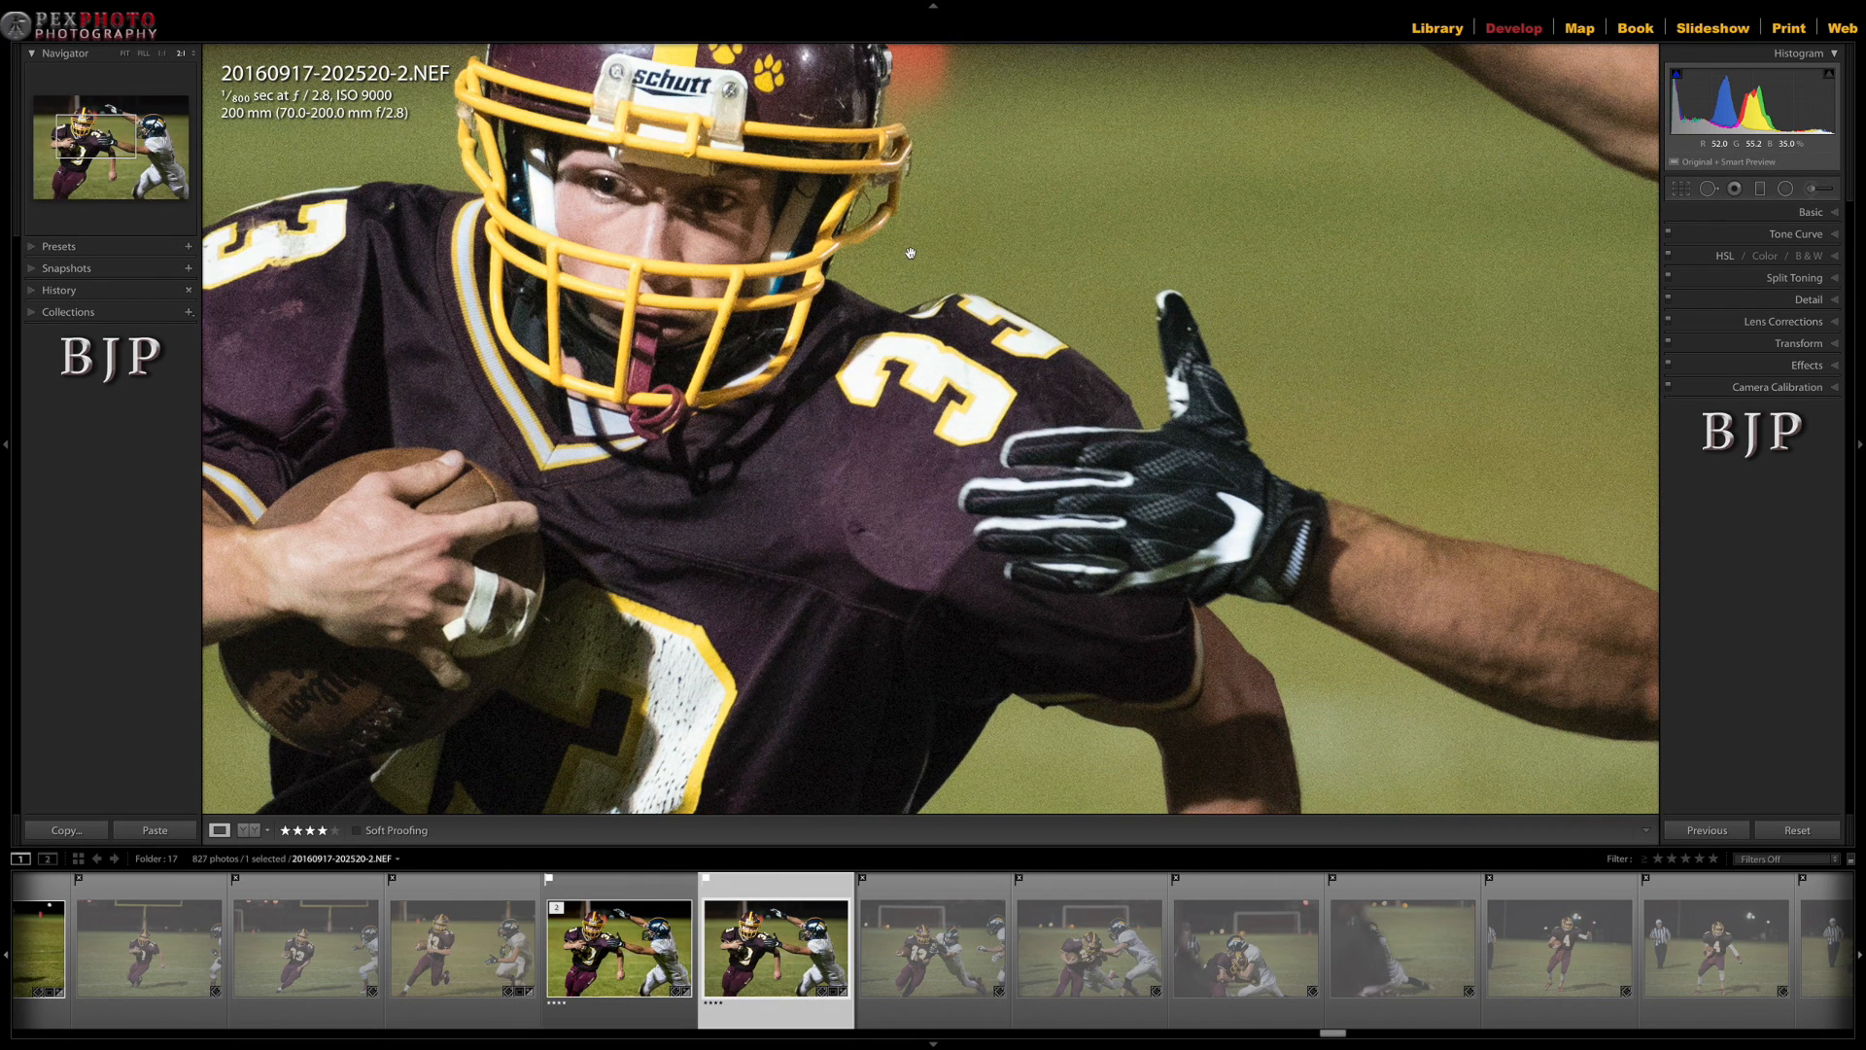
left_click(988, 207)
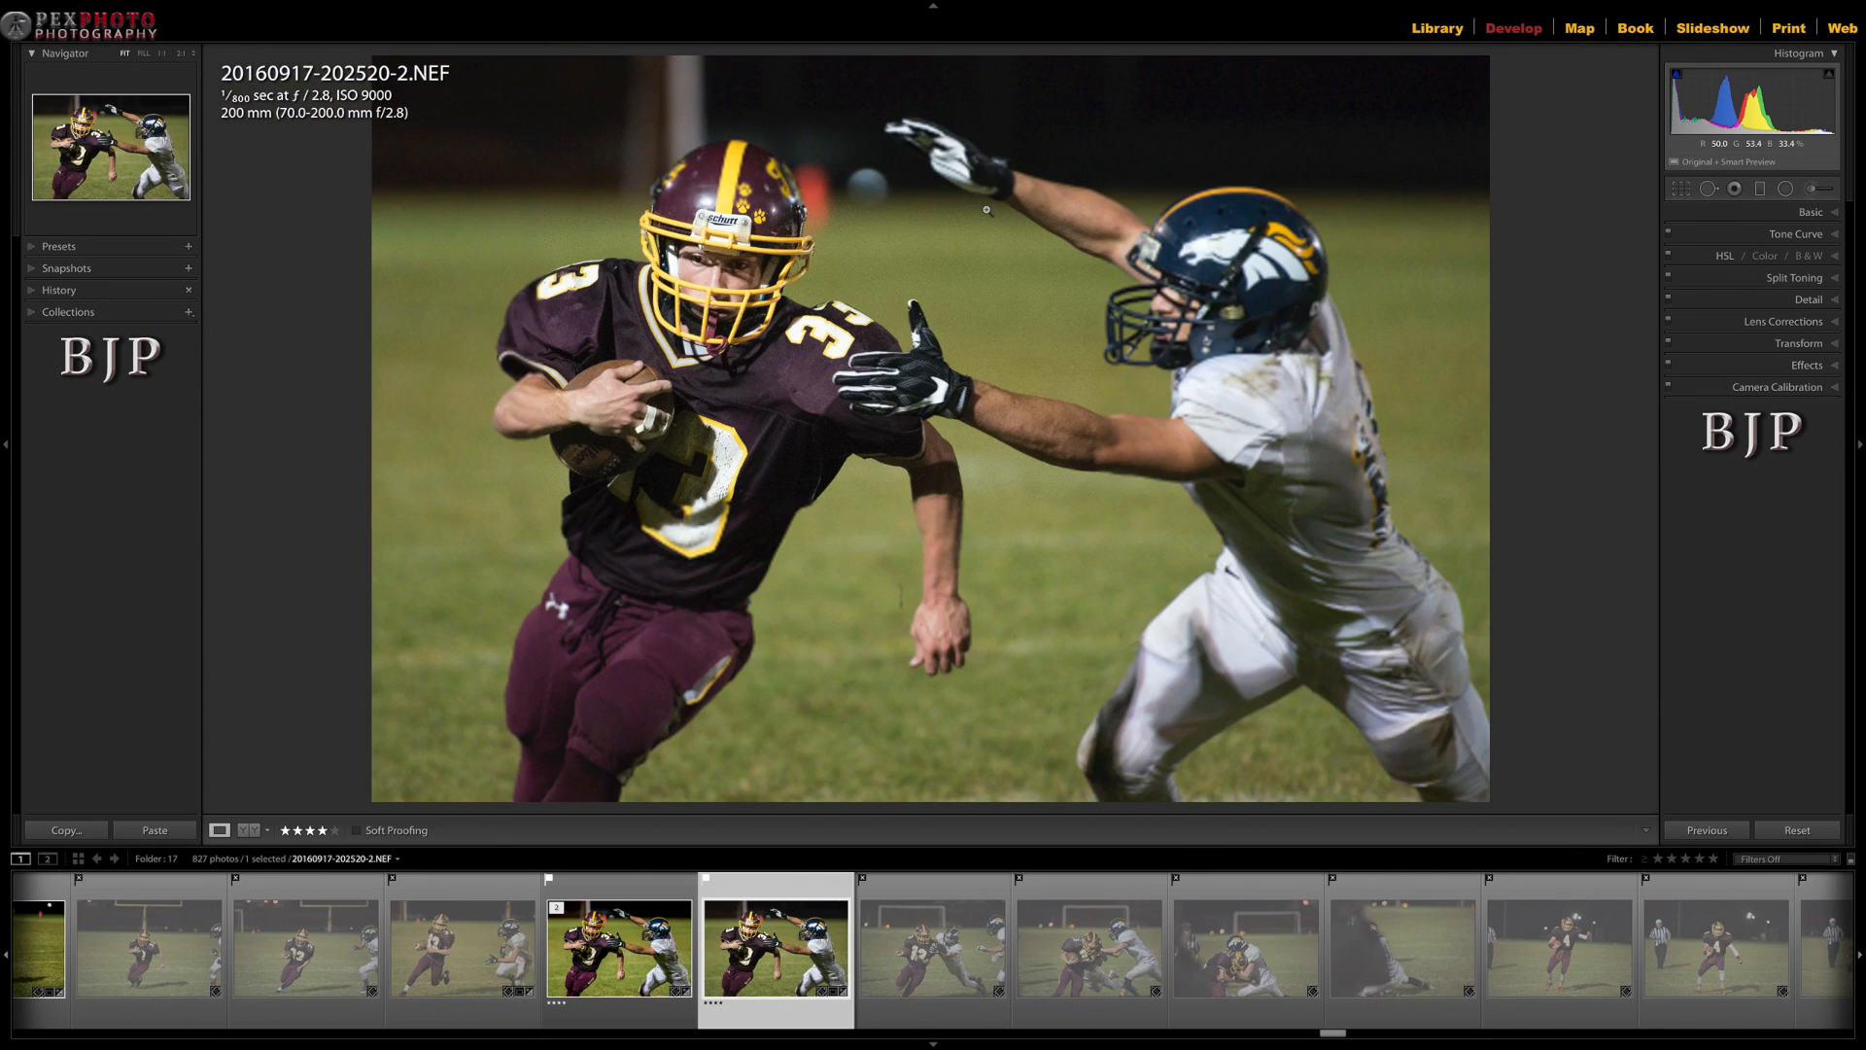
- Set the photo's camera calibration profile to Nikon D750 2
left_click(1758, 389)
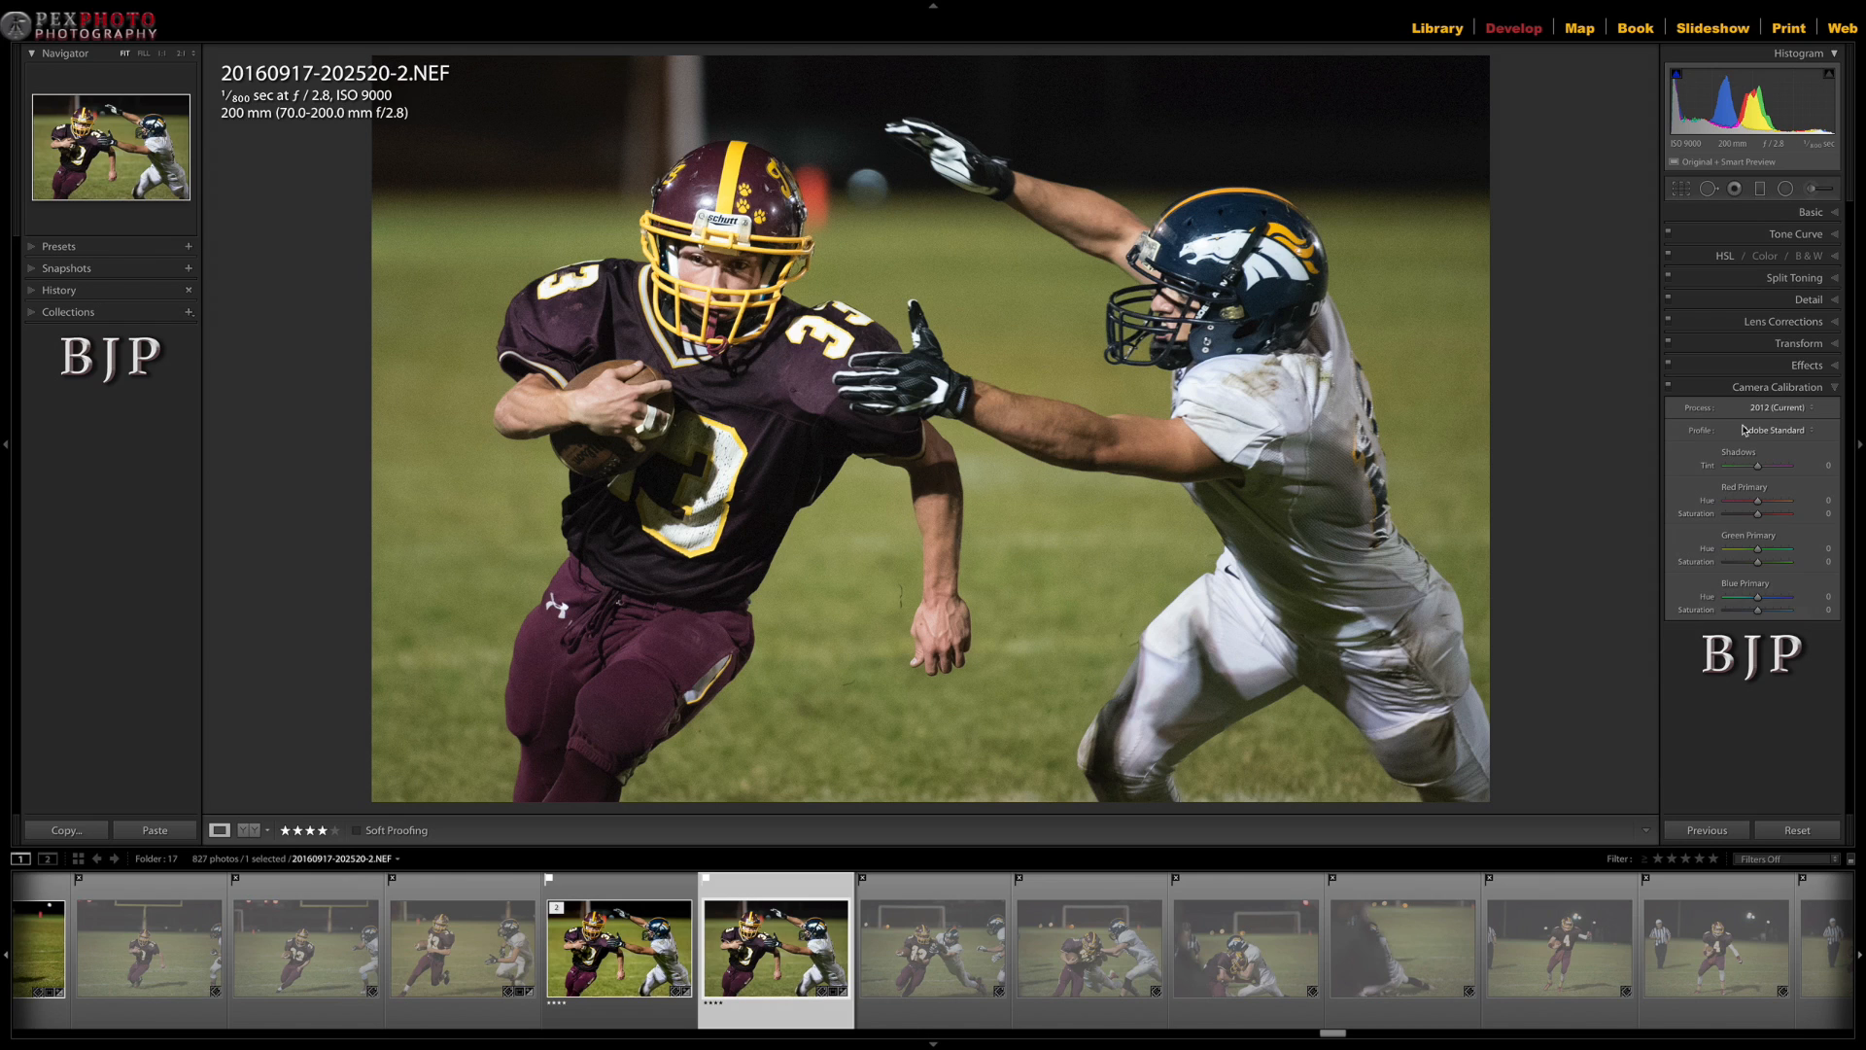
left_click(1771, 430)
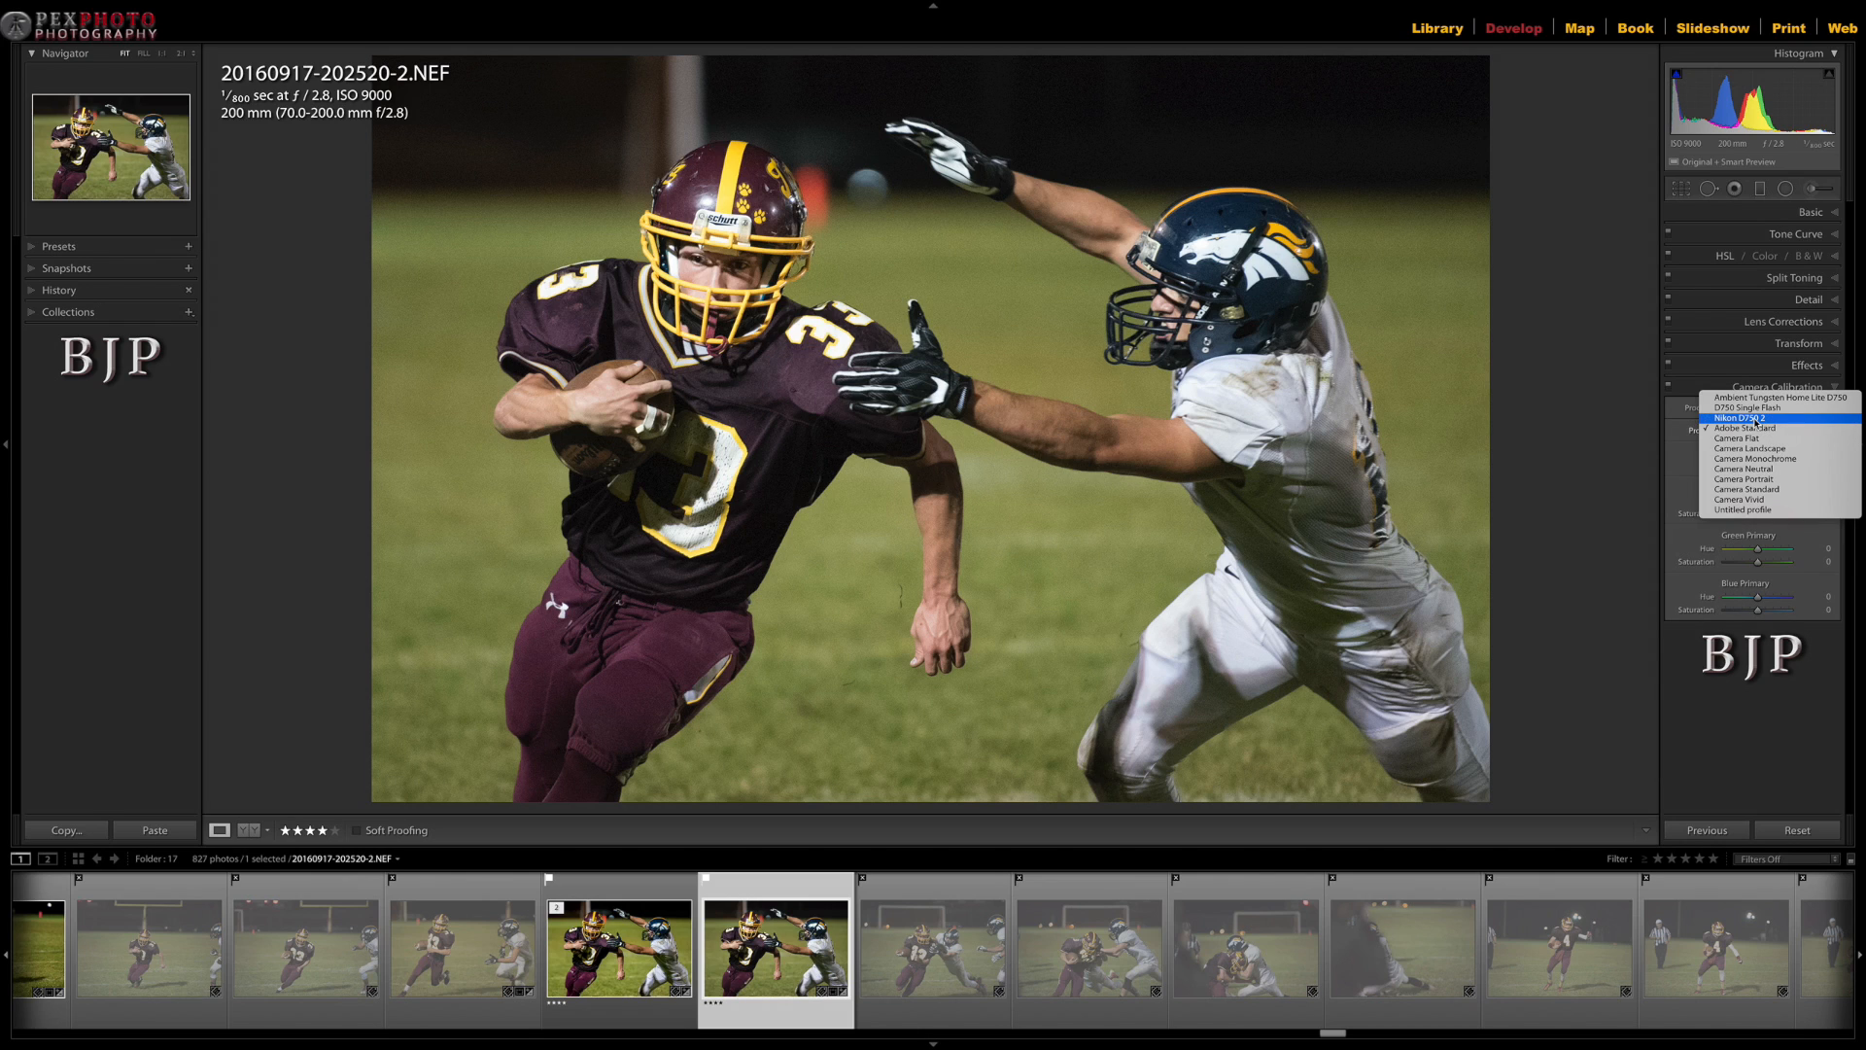
left_click(1756, 418)
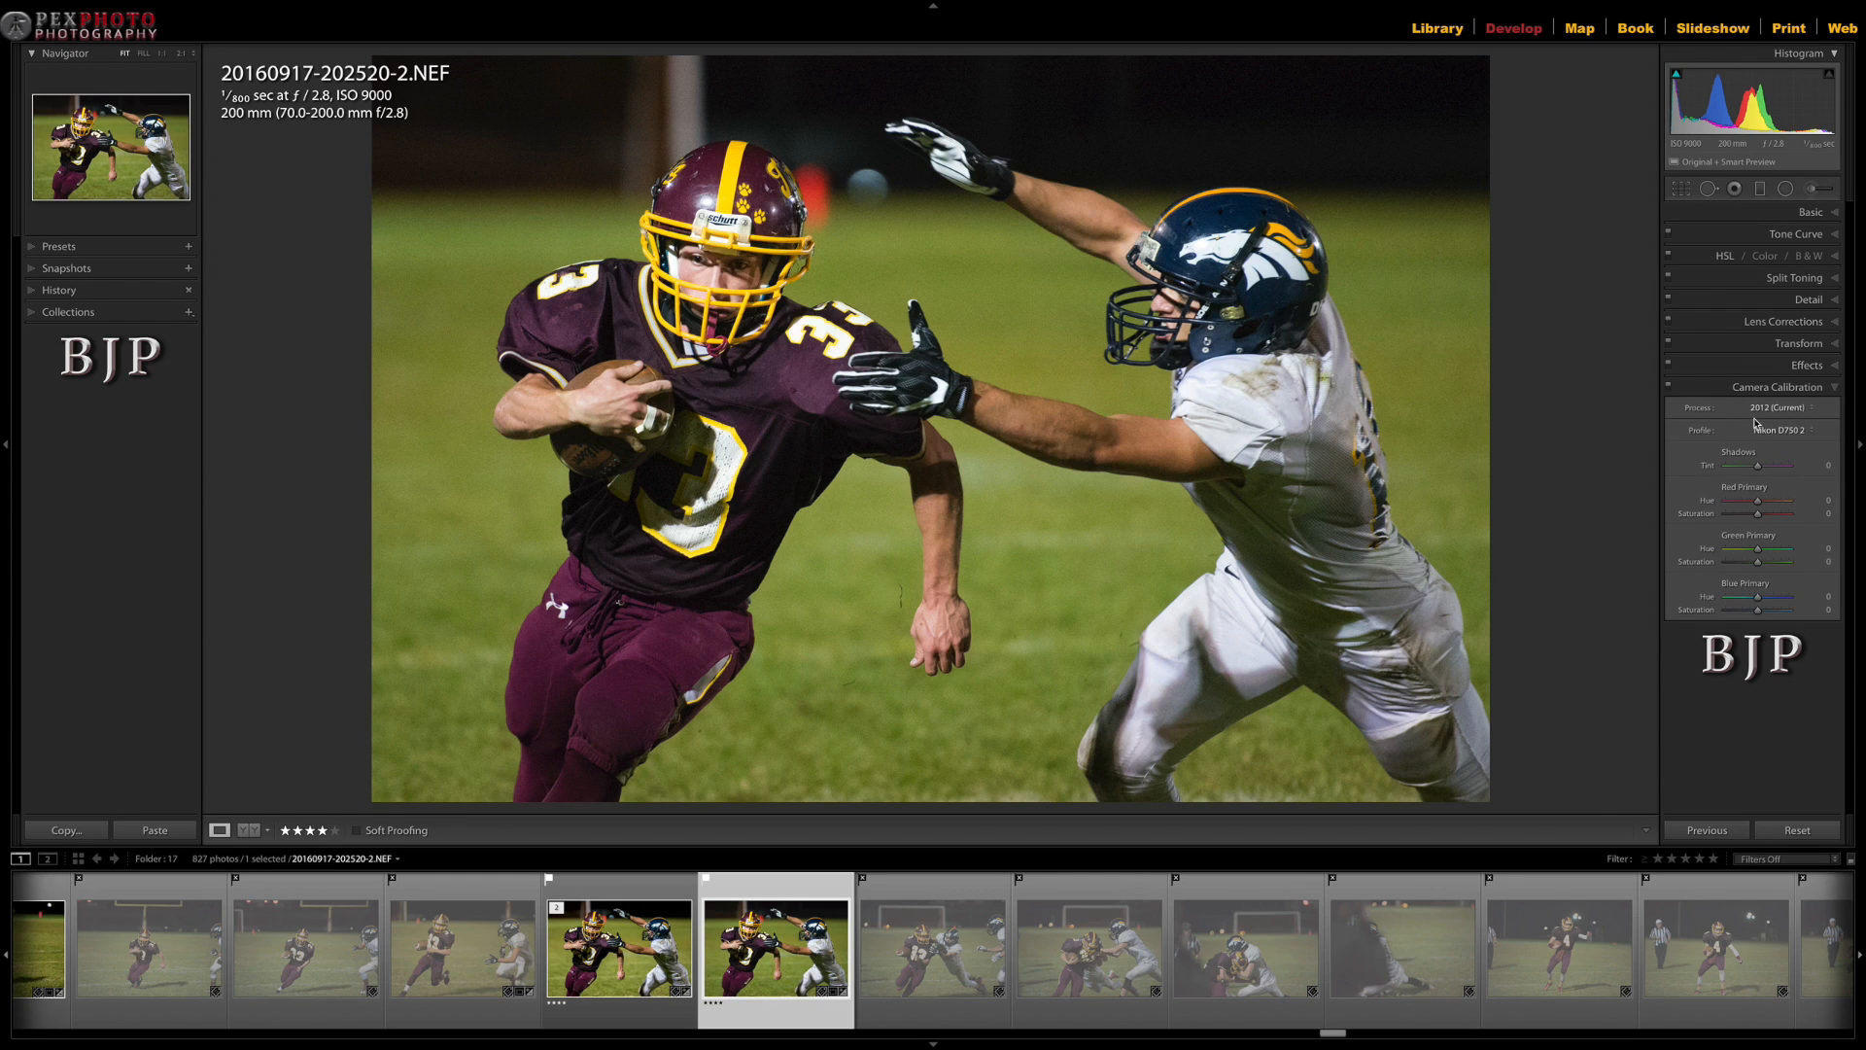
left_click(1834, 389)
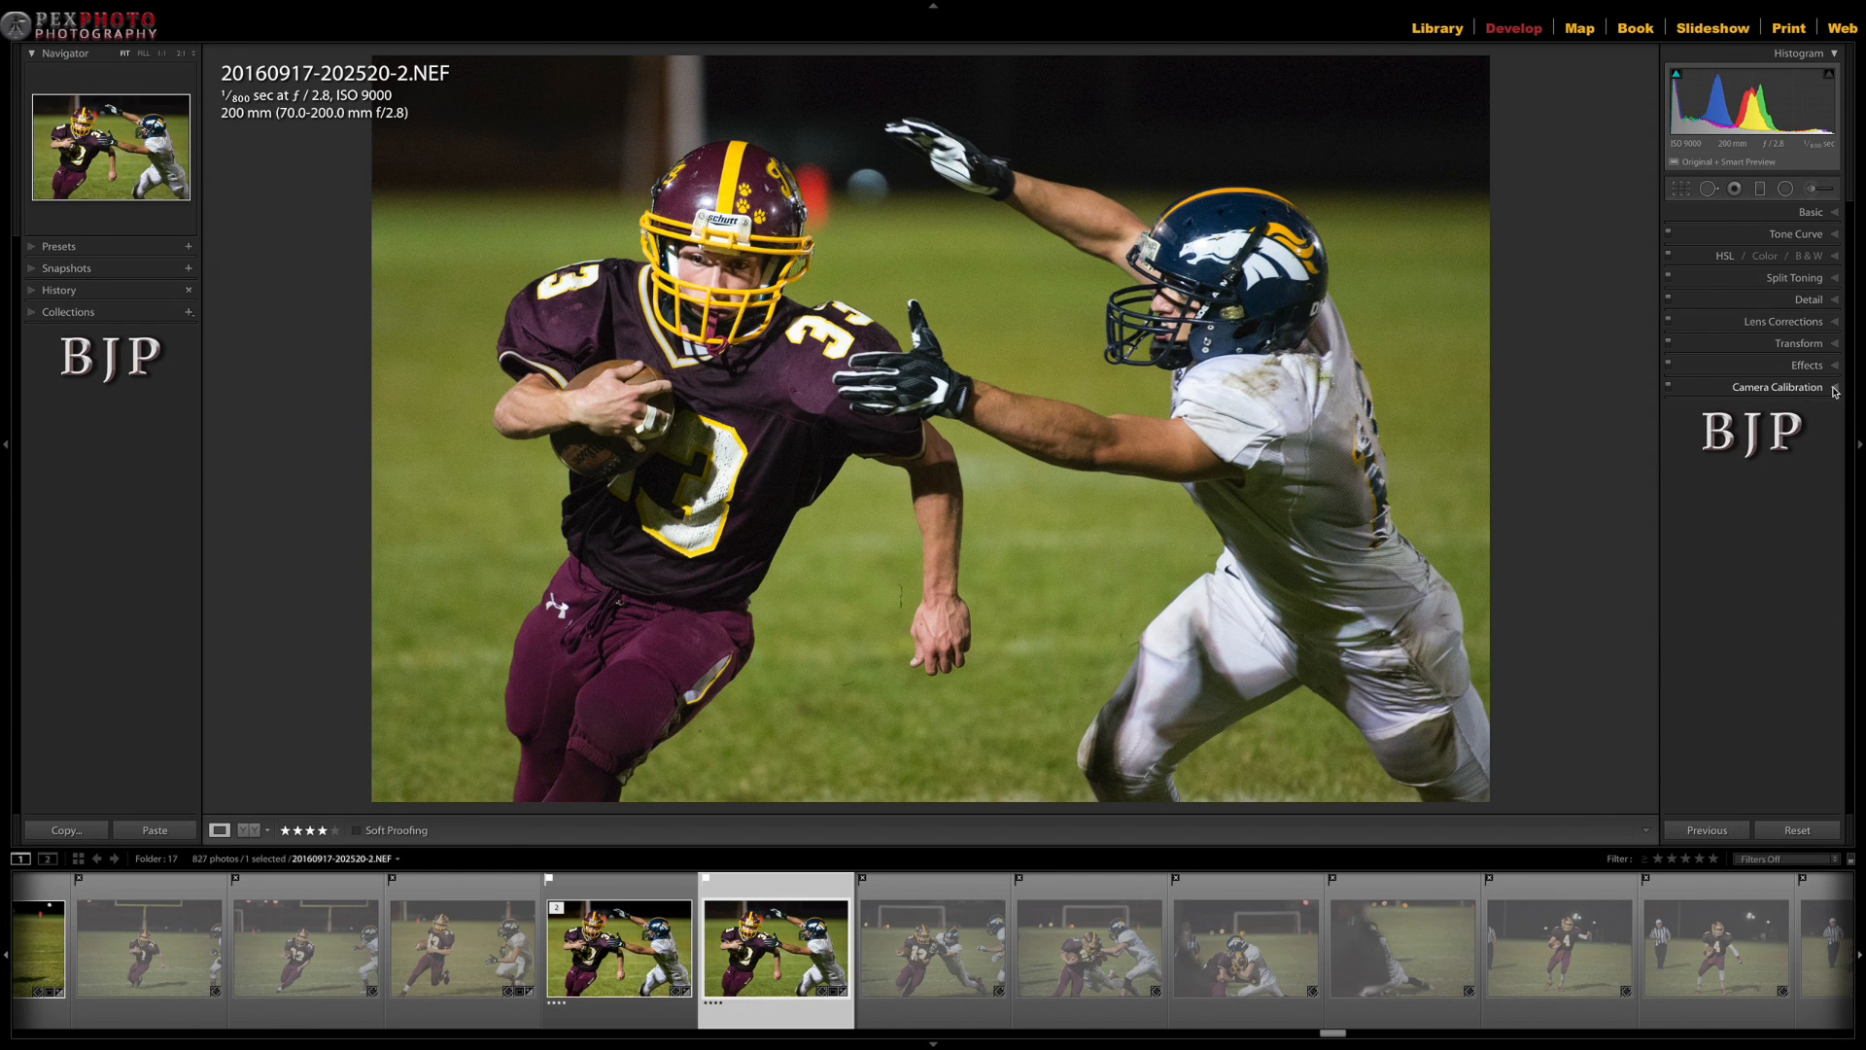
- Set a custom white balance by sampling a neutral spot on the white jersey of the defender
left_click(1740, 214)
left_click(1683, 259)
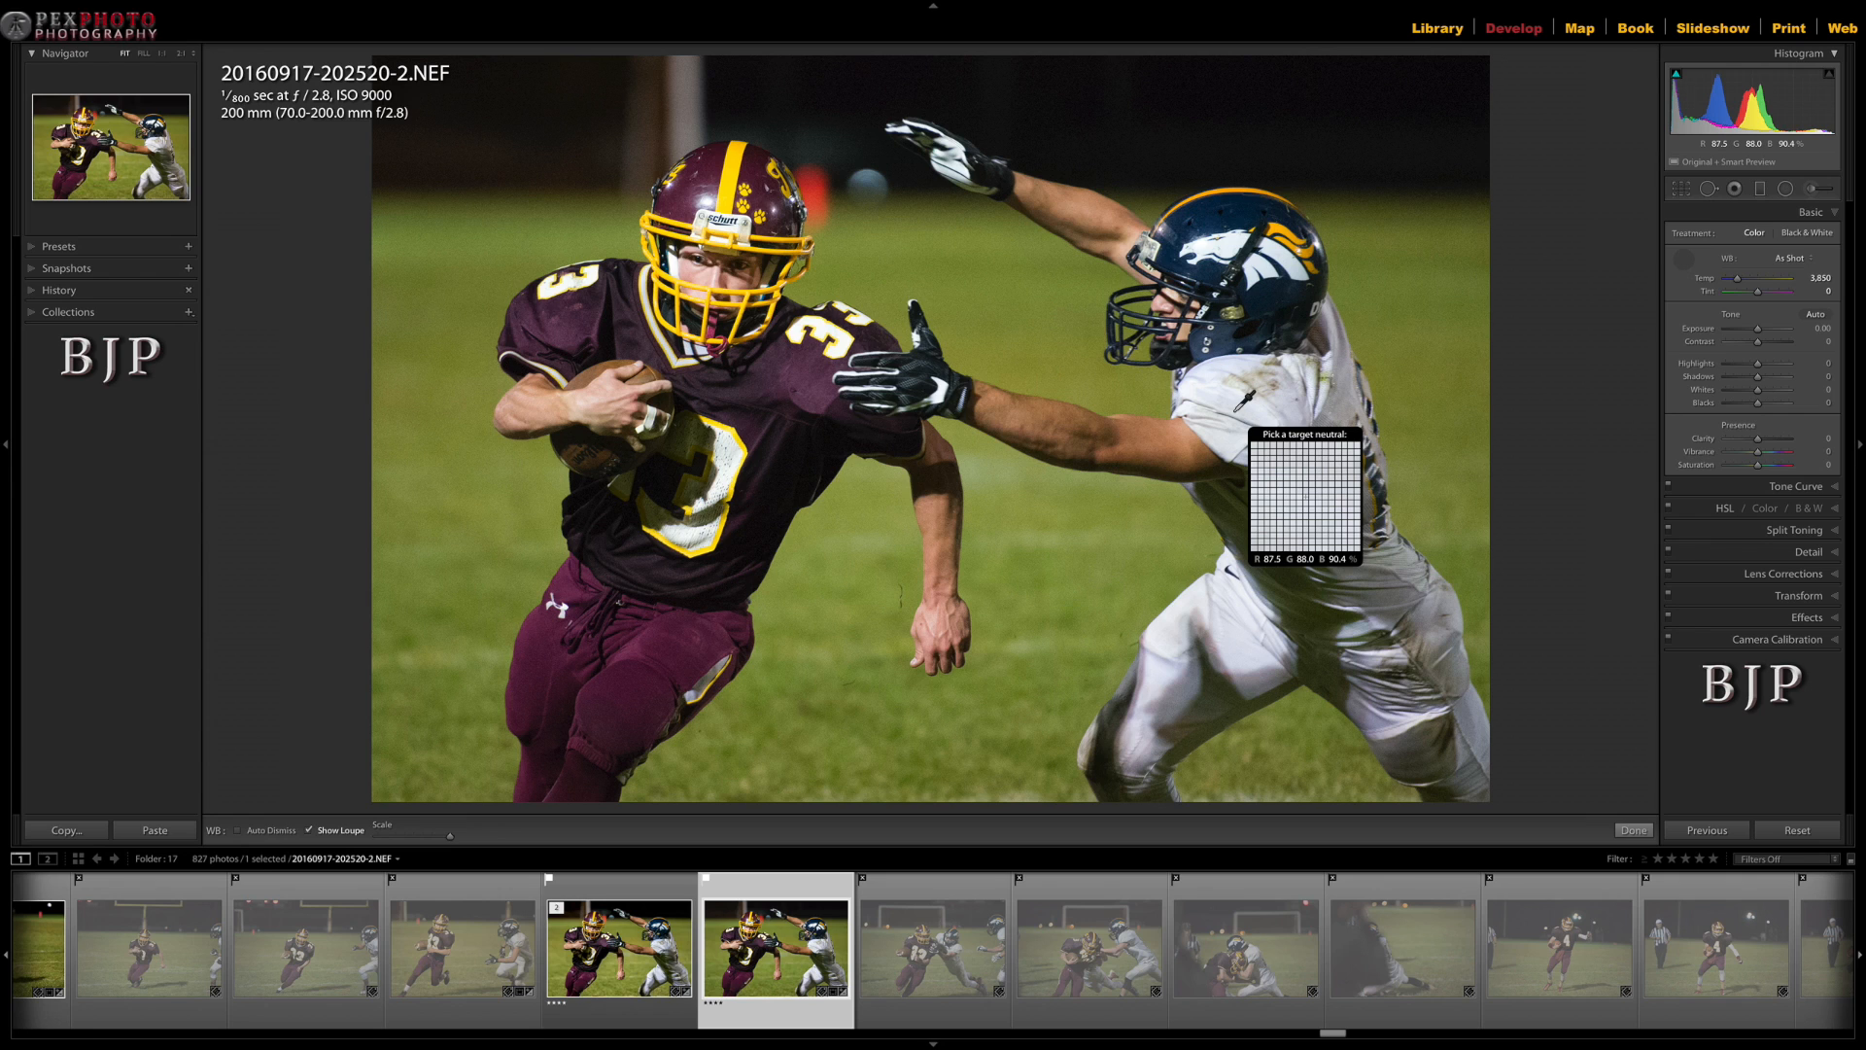
left_click(1237, 407)
left_click(1682, 265)
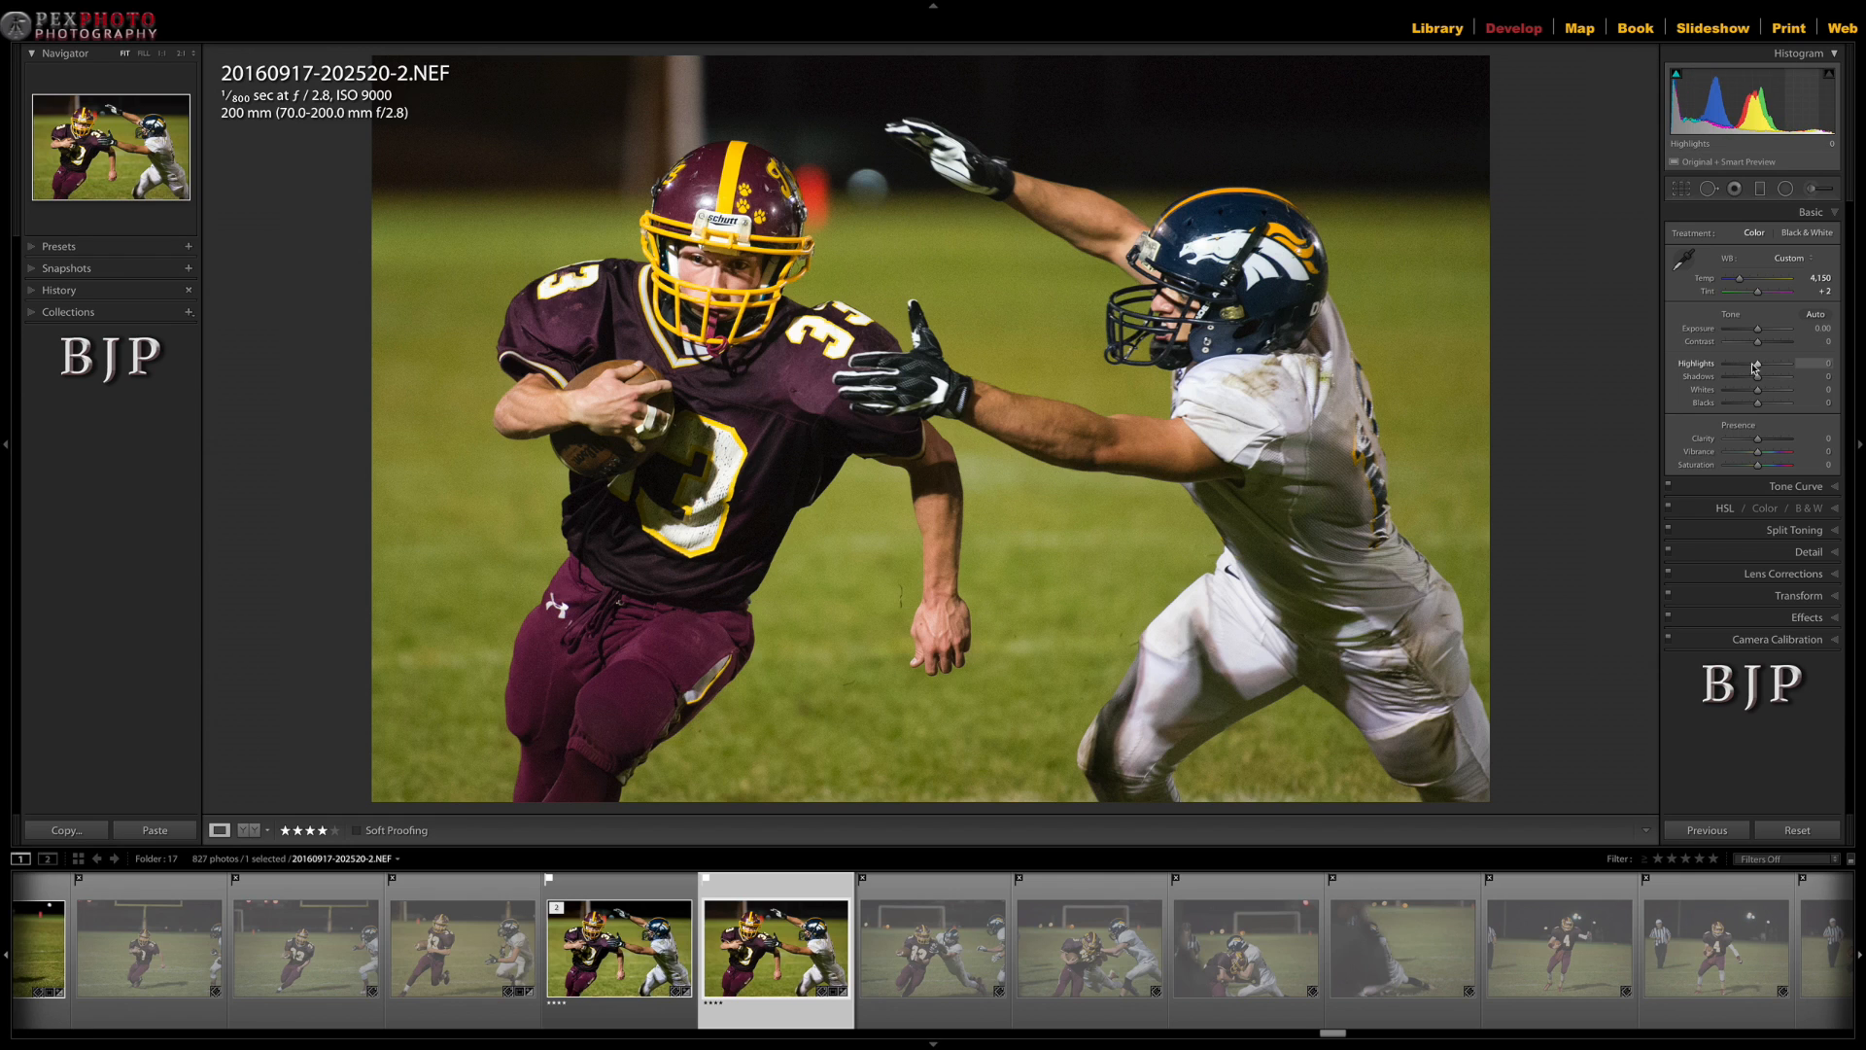
- Adjust the photo's basic tone to Highlights −25, Shadows +35 and Blacks −32
left_click_drag(1757, 366, 1749, 367)
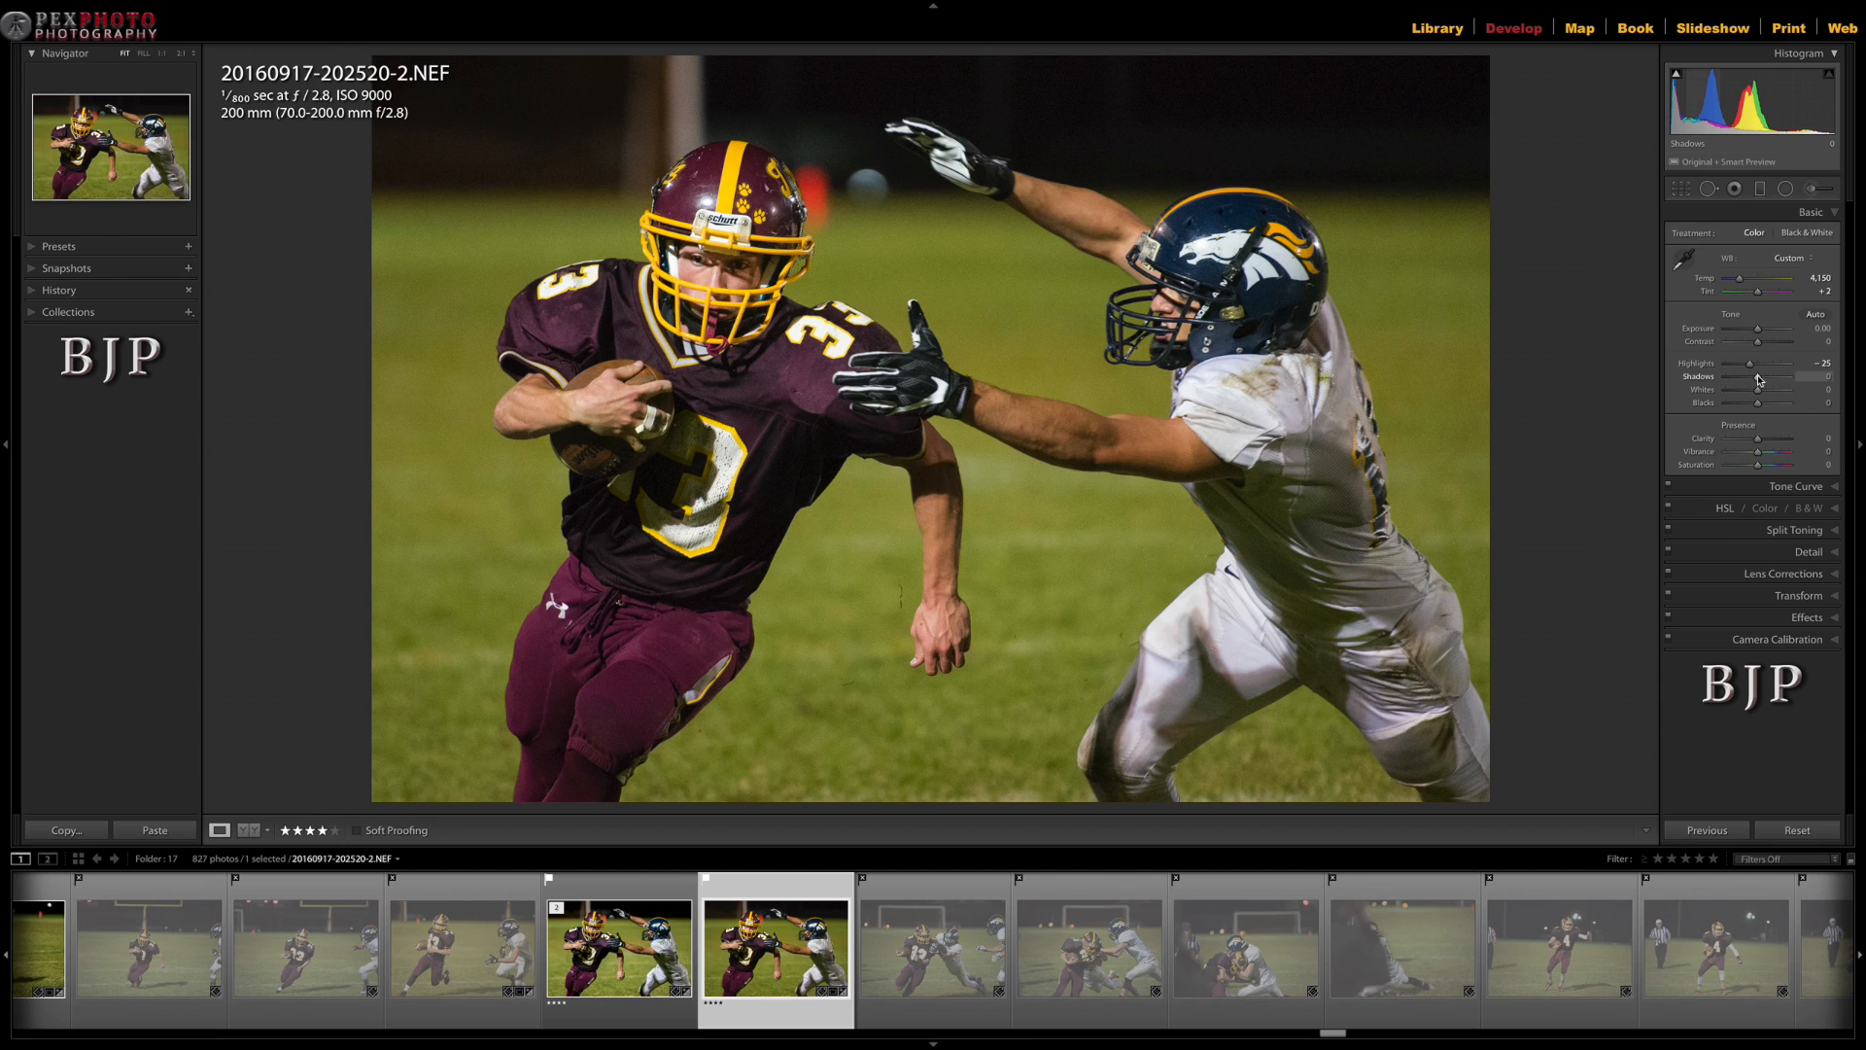
left_click_drag(1758, 380, 1764, 381)
left_click(791, 484)
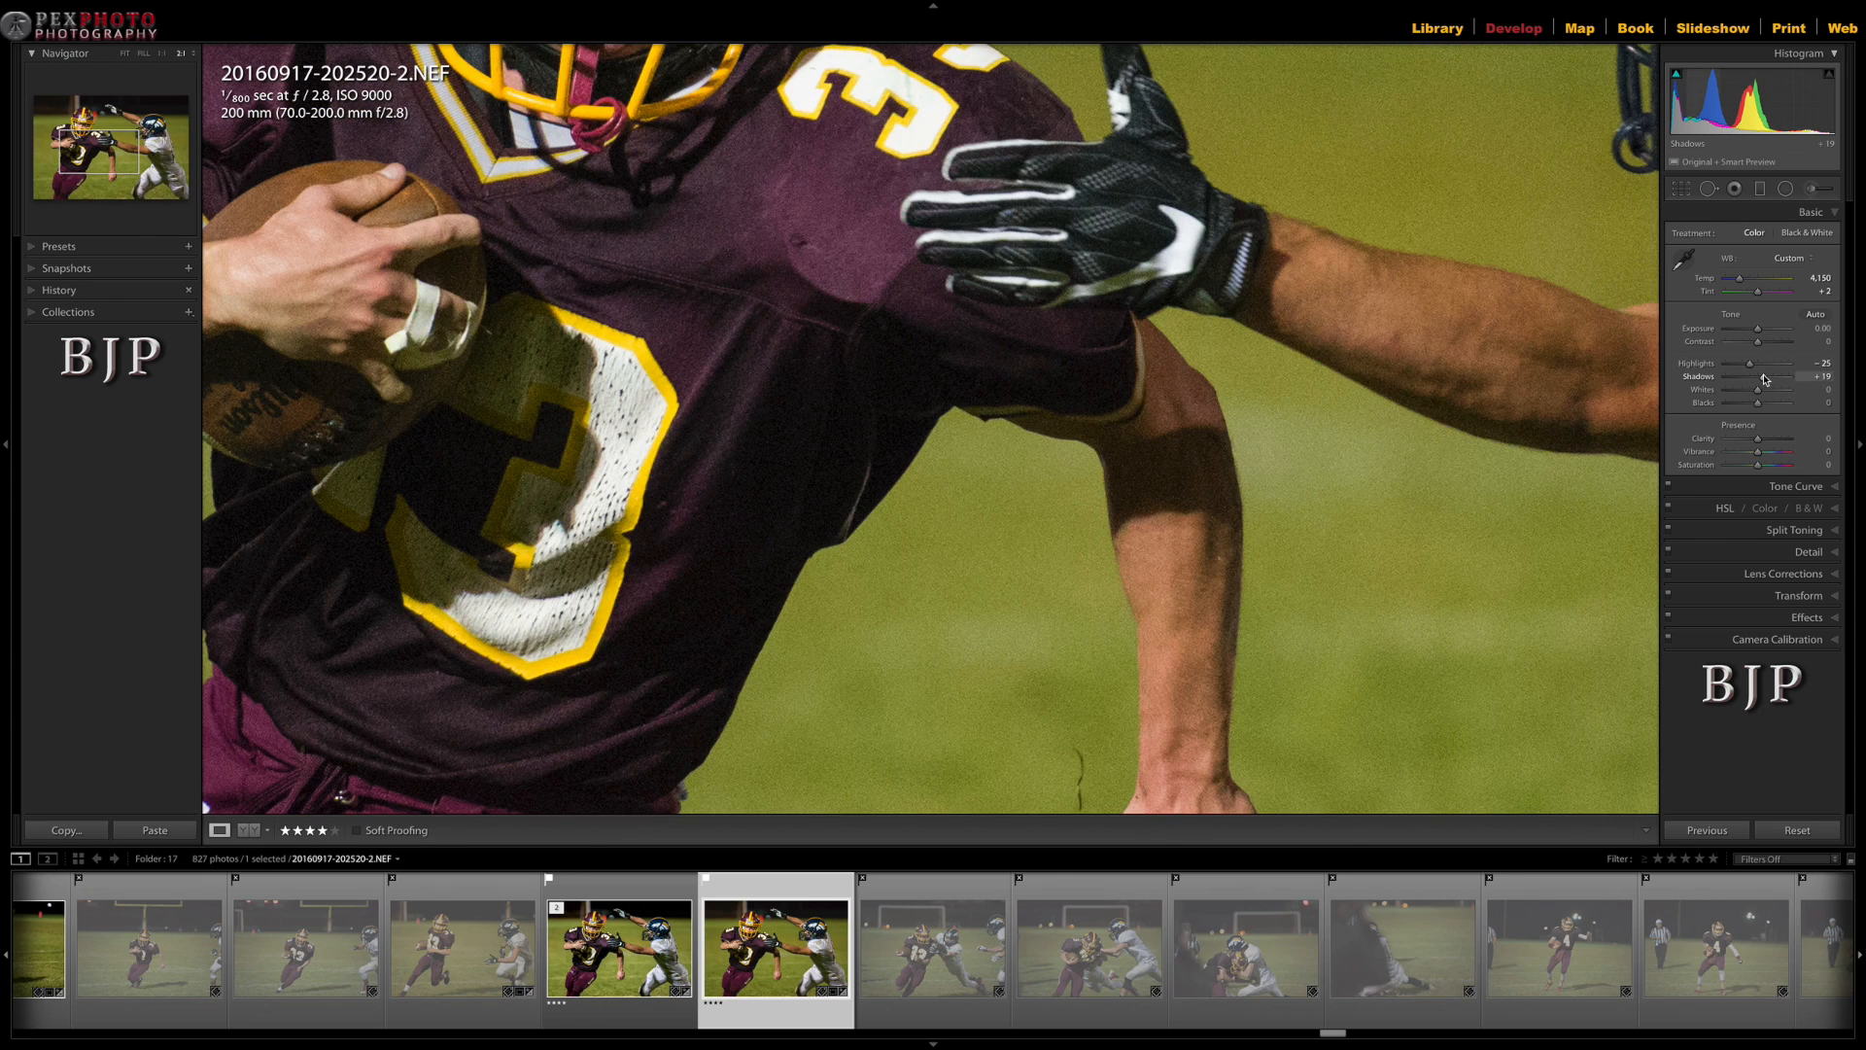
left_click_drag(1765, 379, 1769, 380)
left_click(1436, 396)
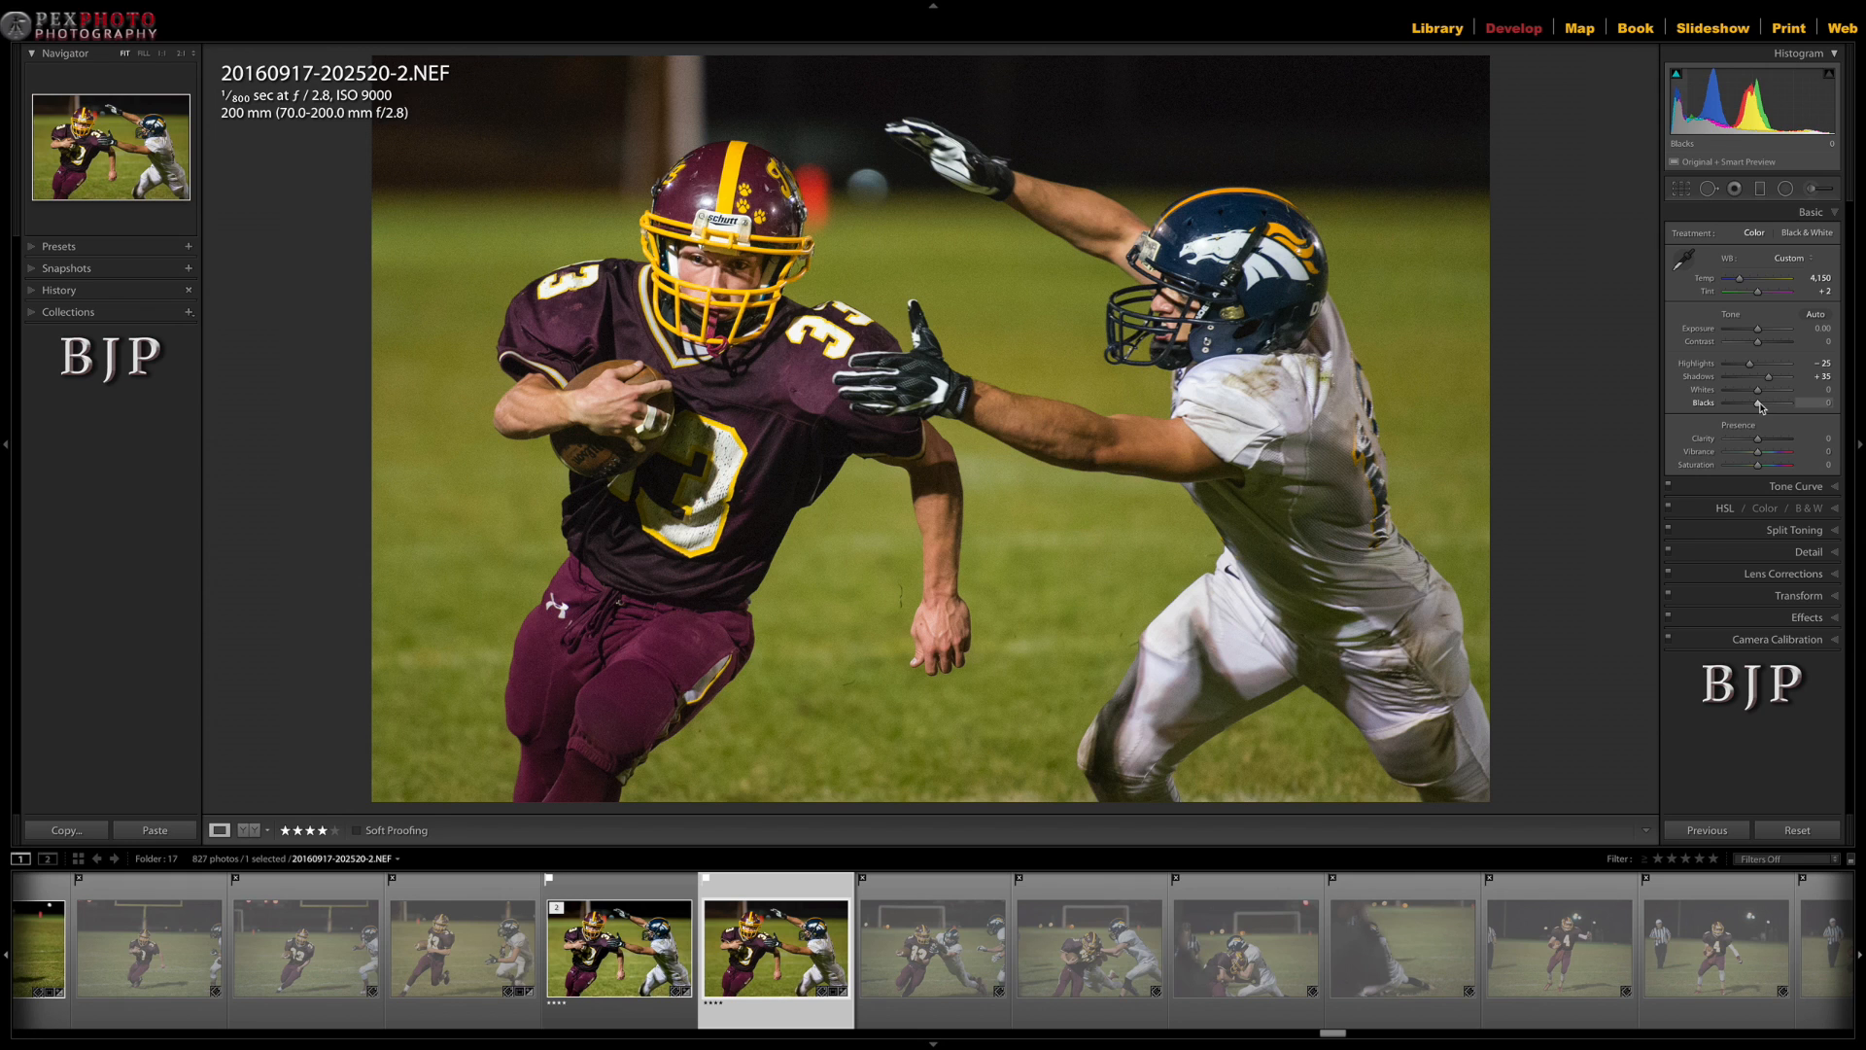
left_click_drag(1760, 407, 1751, 409)
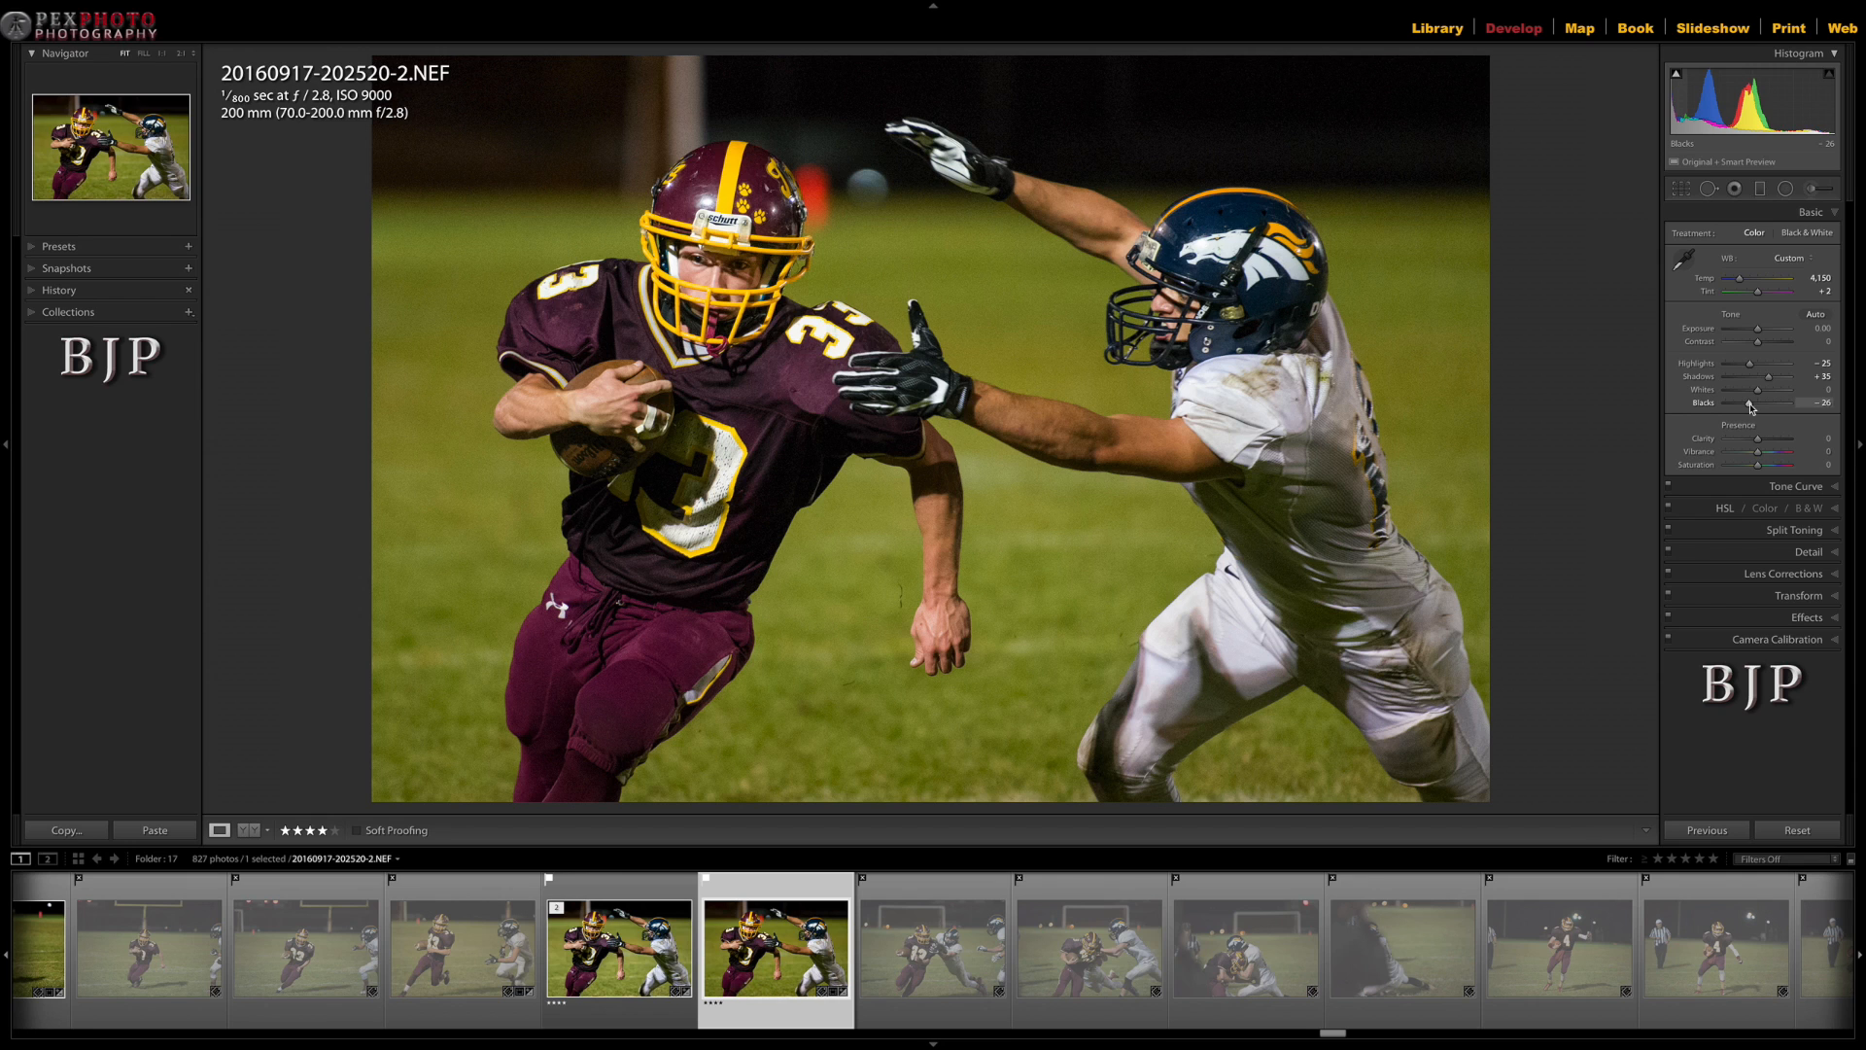
left_click_drag(1750, 408, 1748, 408)
- Set the photo's Vibrance to +13 and Saturation to +2
left_click(1827, 455)
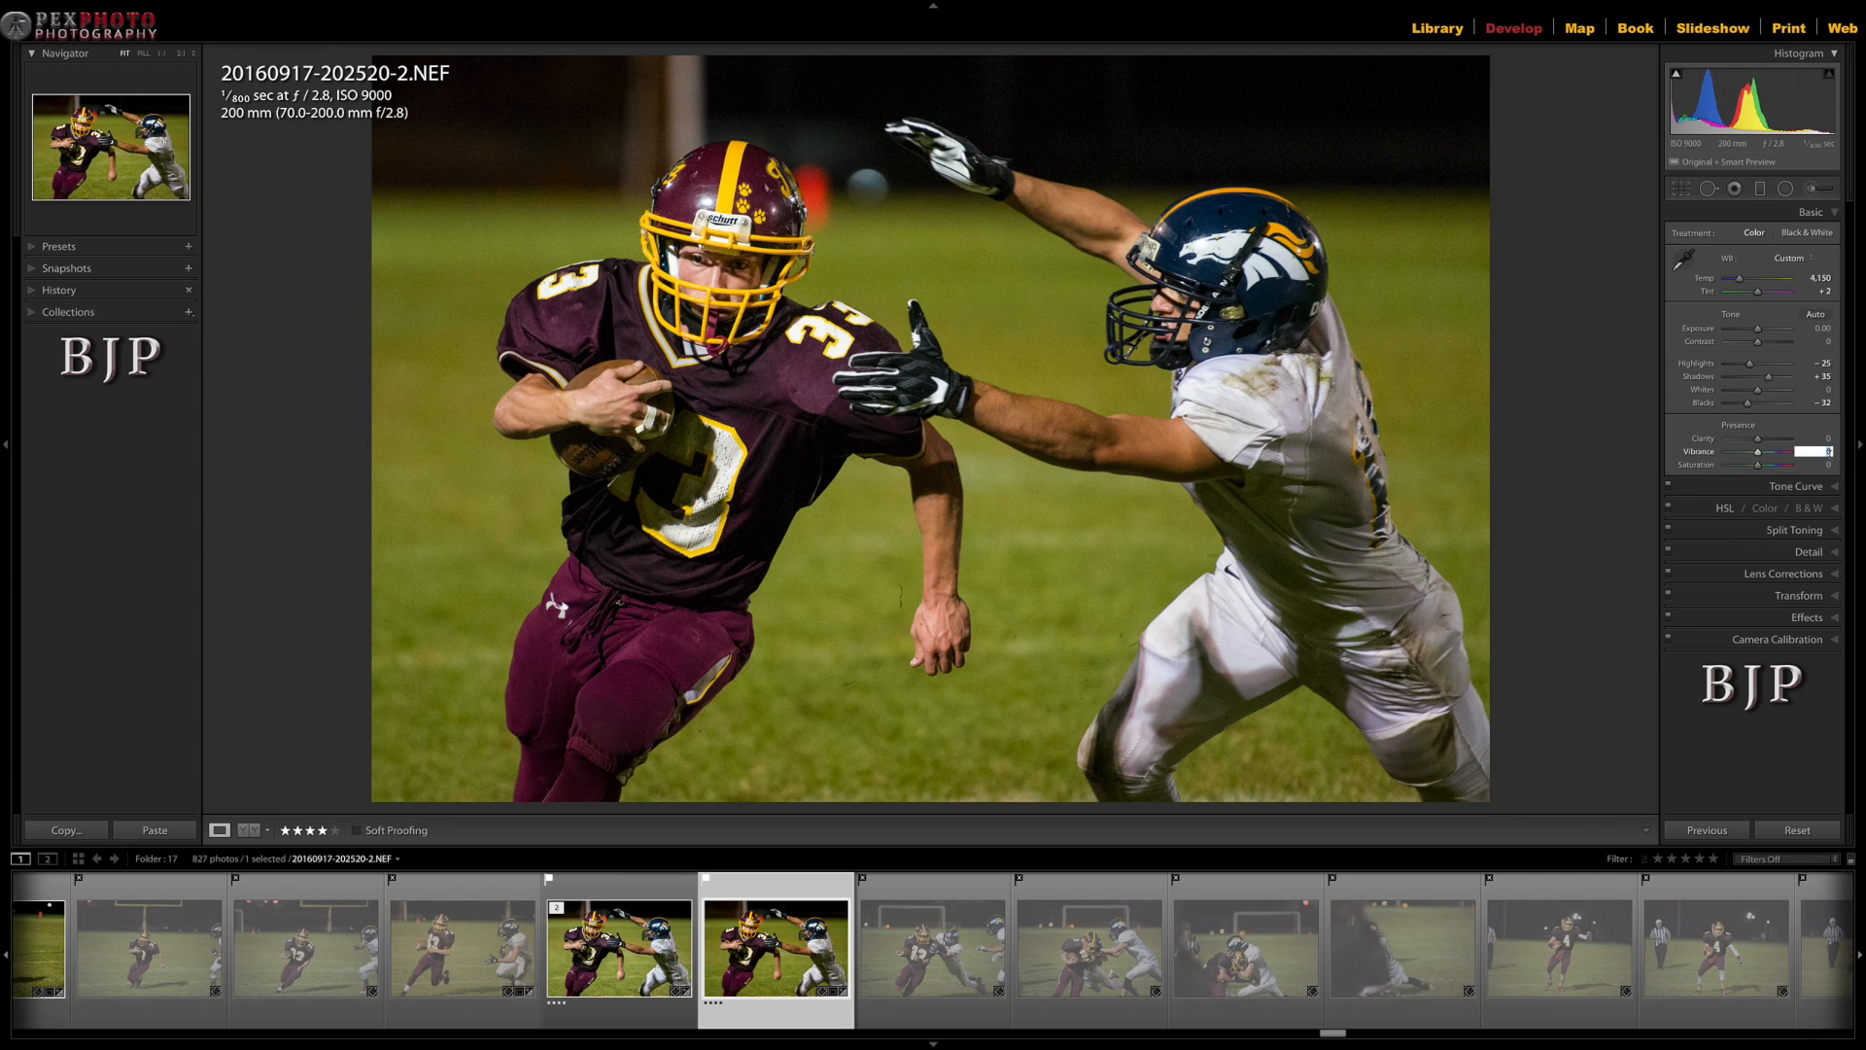
key("Up")
key("Up")
key("Up")
key("Up")
key("Tab")
key("Up")
key("Tab")
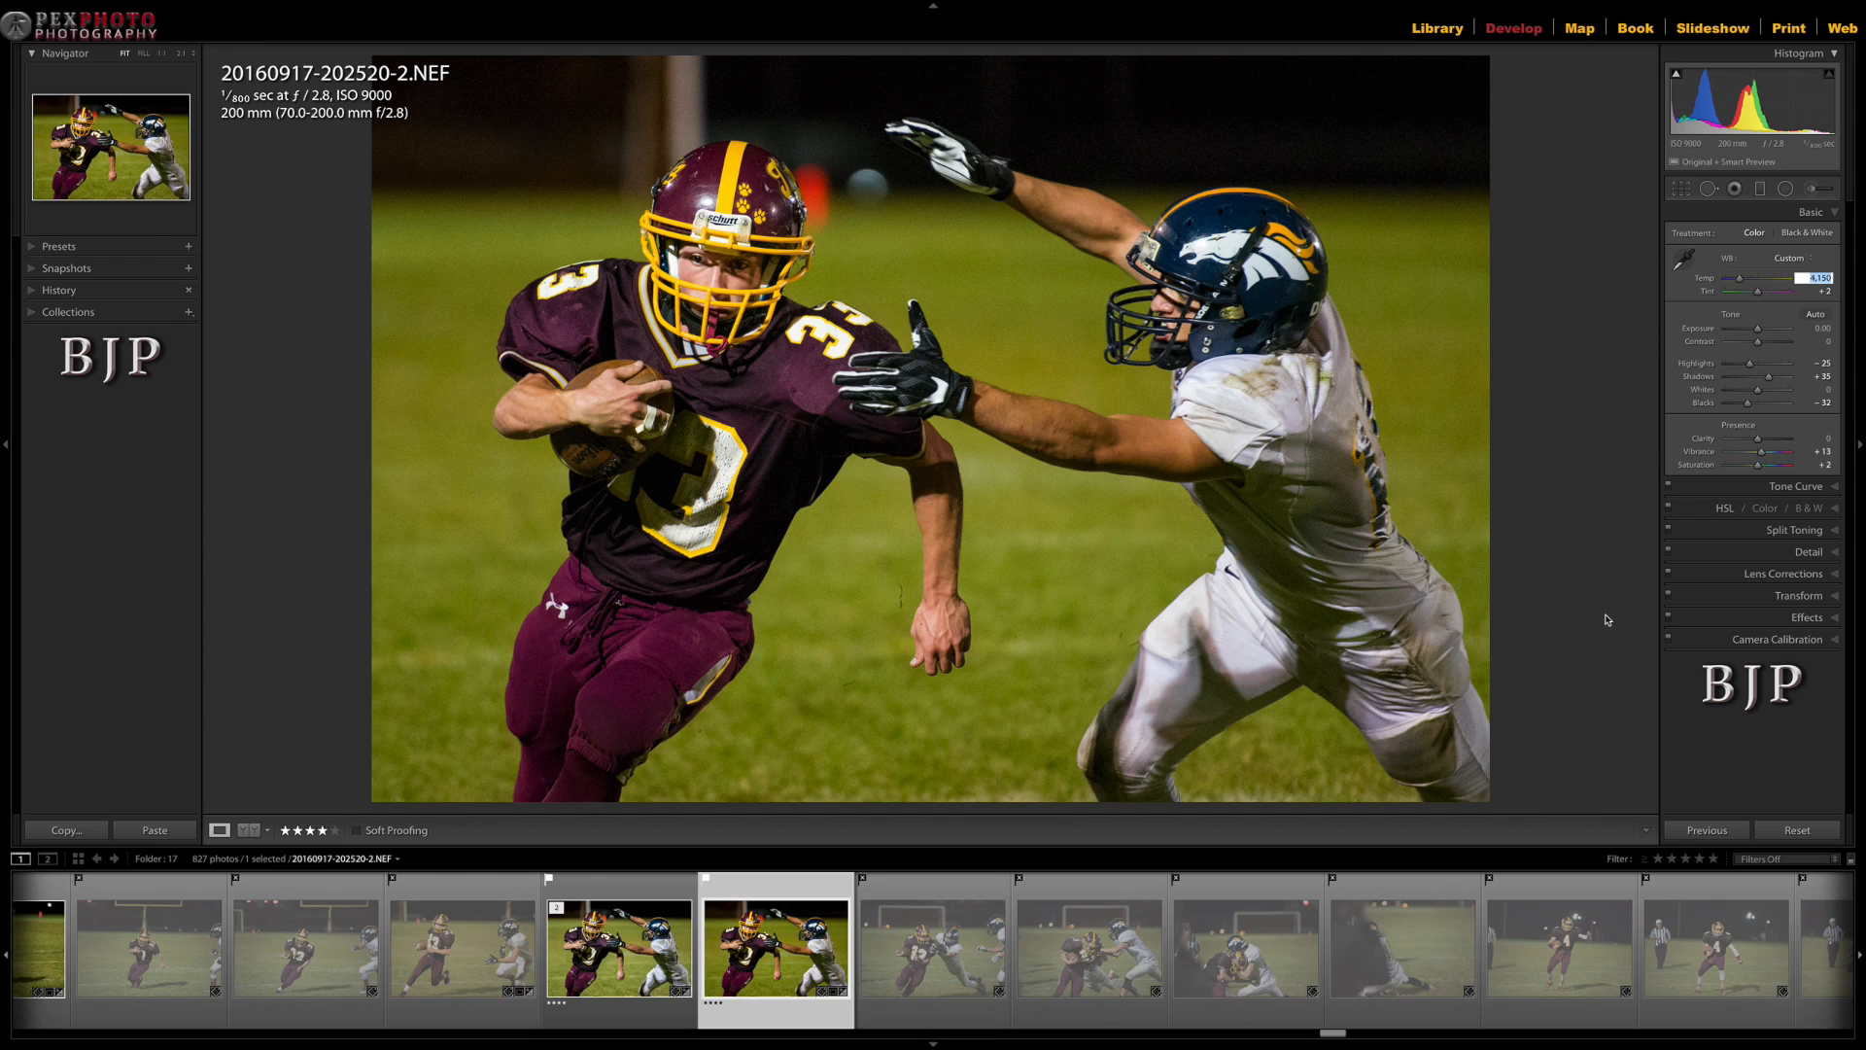
left_click(778, 949)
right_click(777, 949)
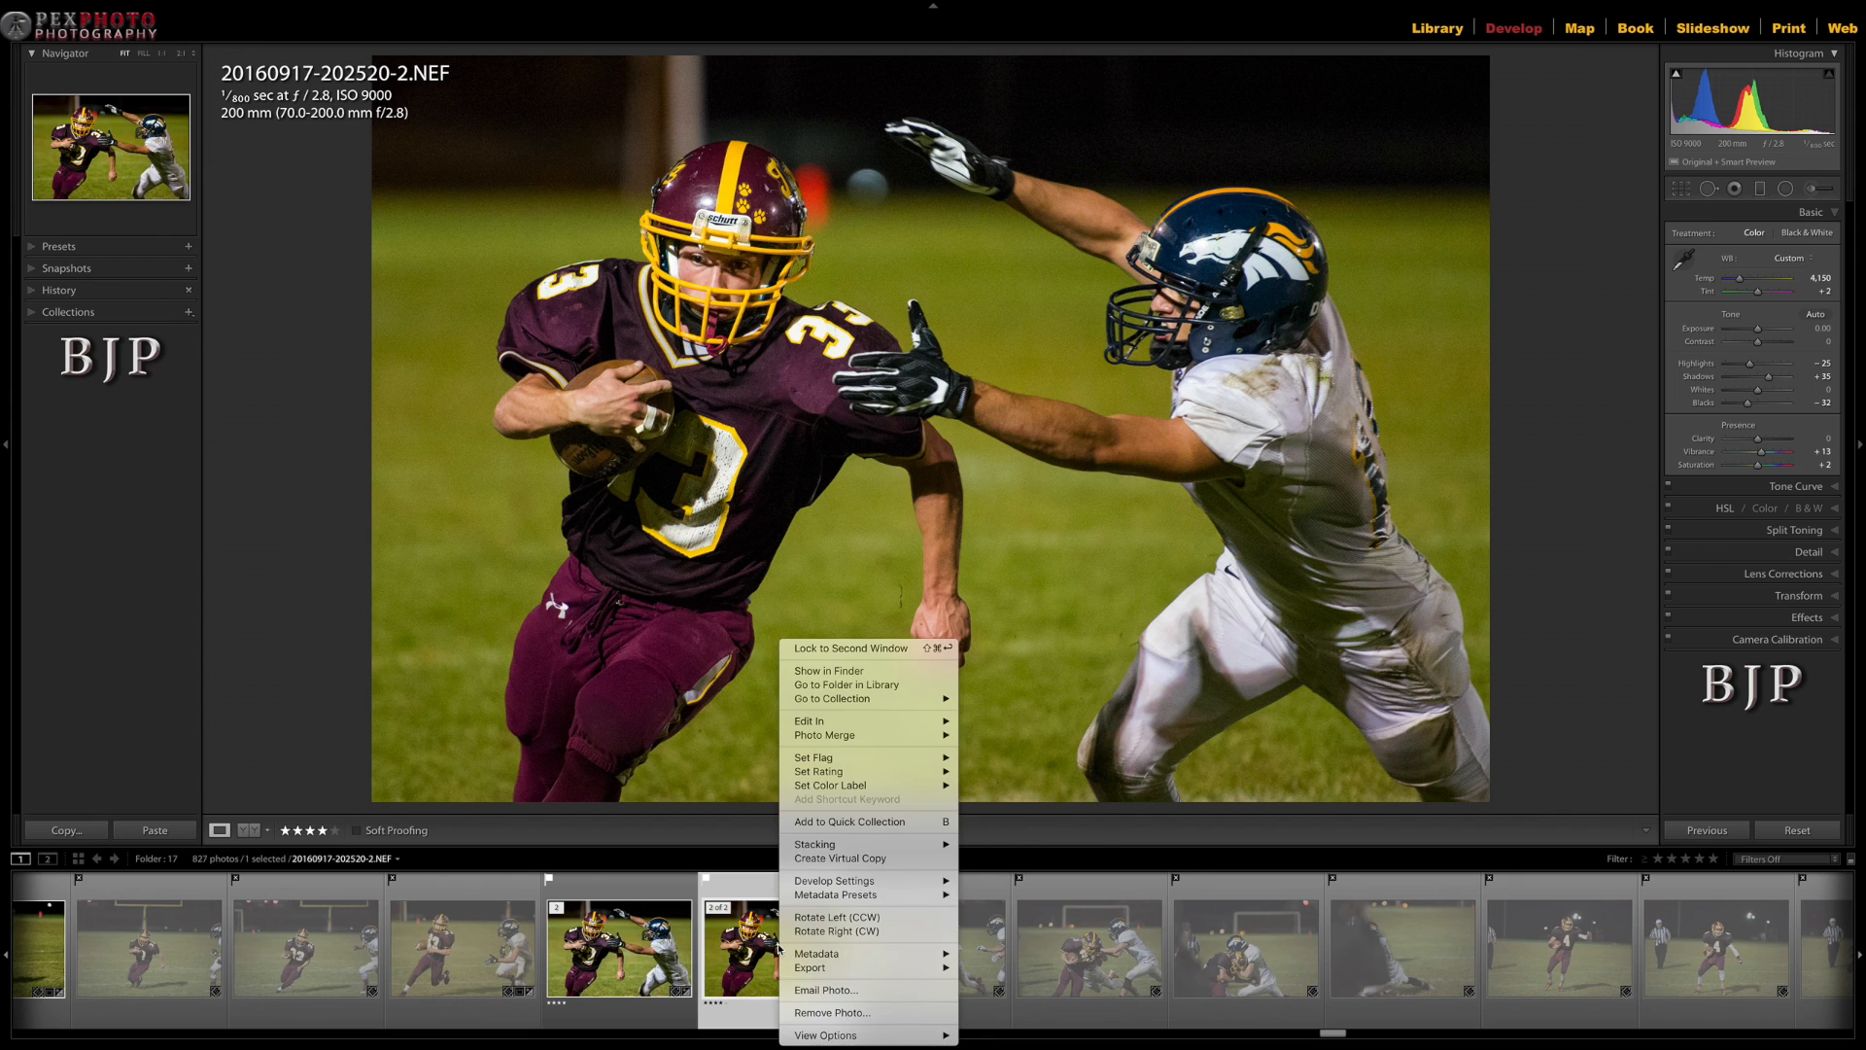
left_click(896, 859)
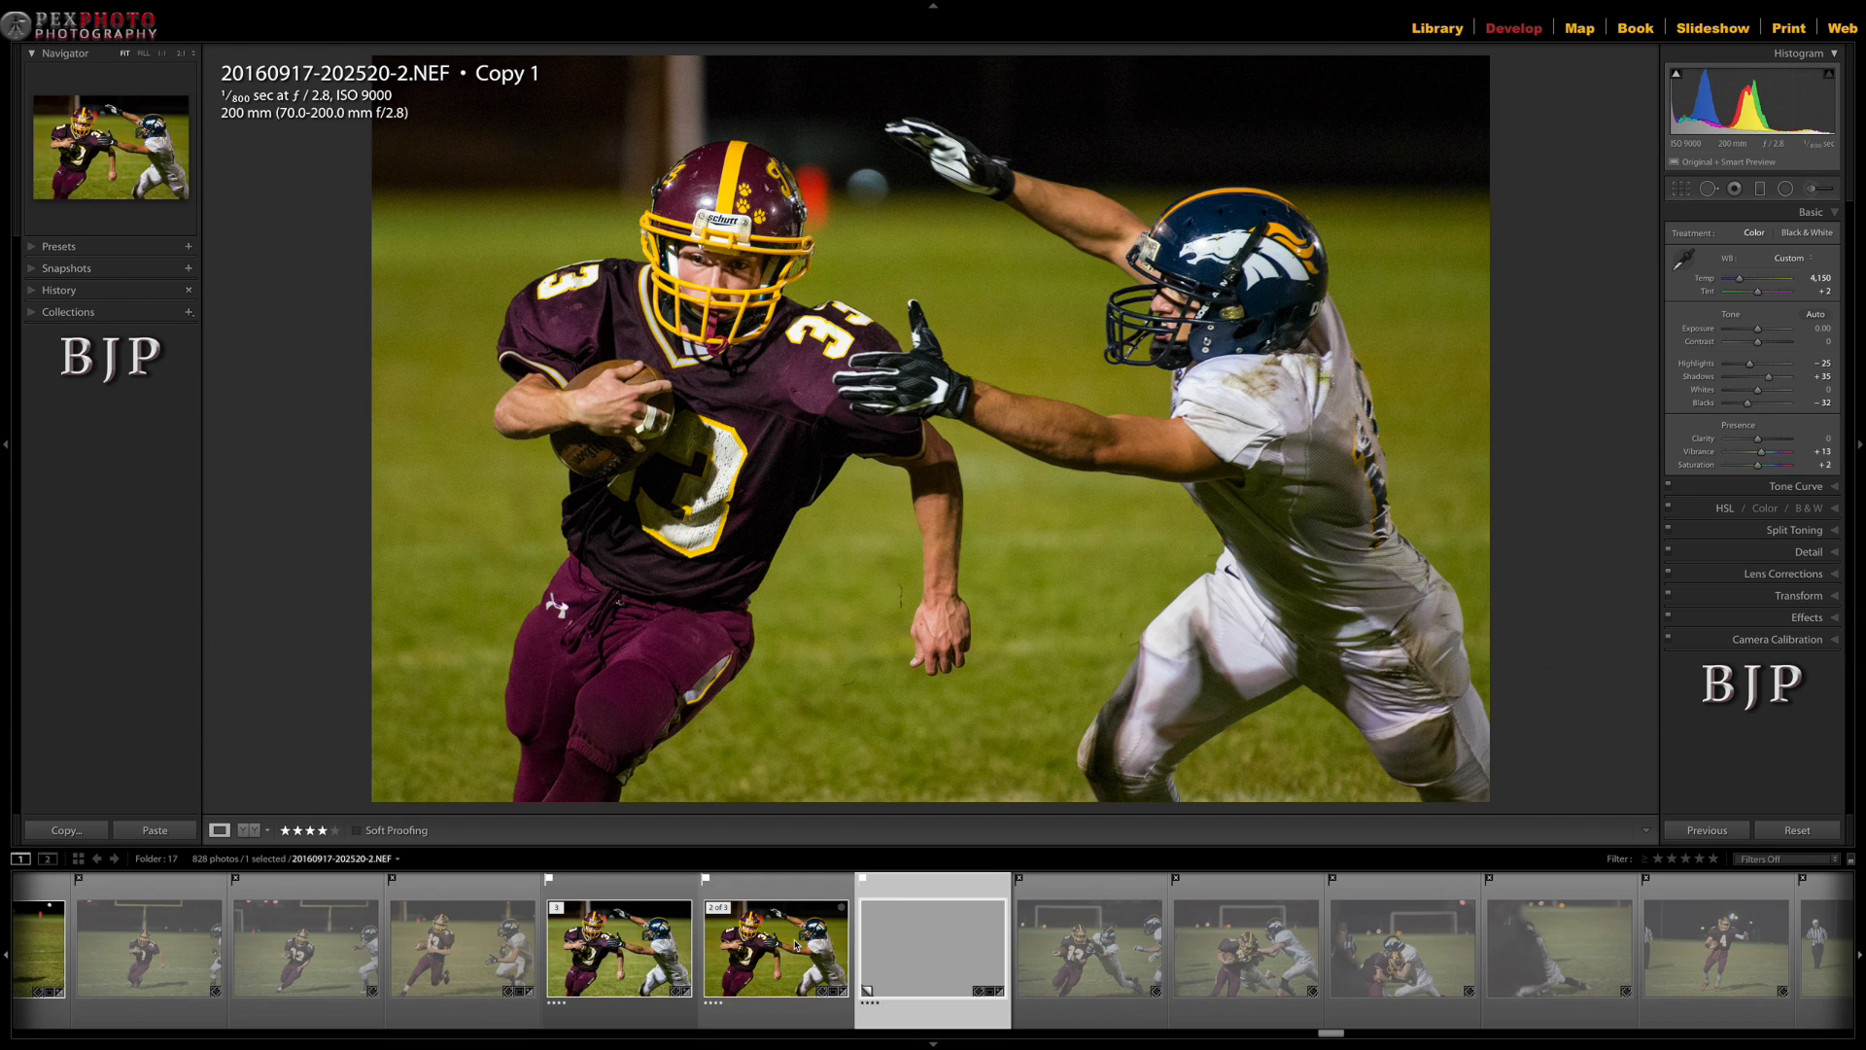
- Set the Luminance noise reduction of the virtual copy to 100
left_click(799, 946)
left_click(878, 957)
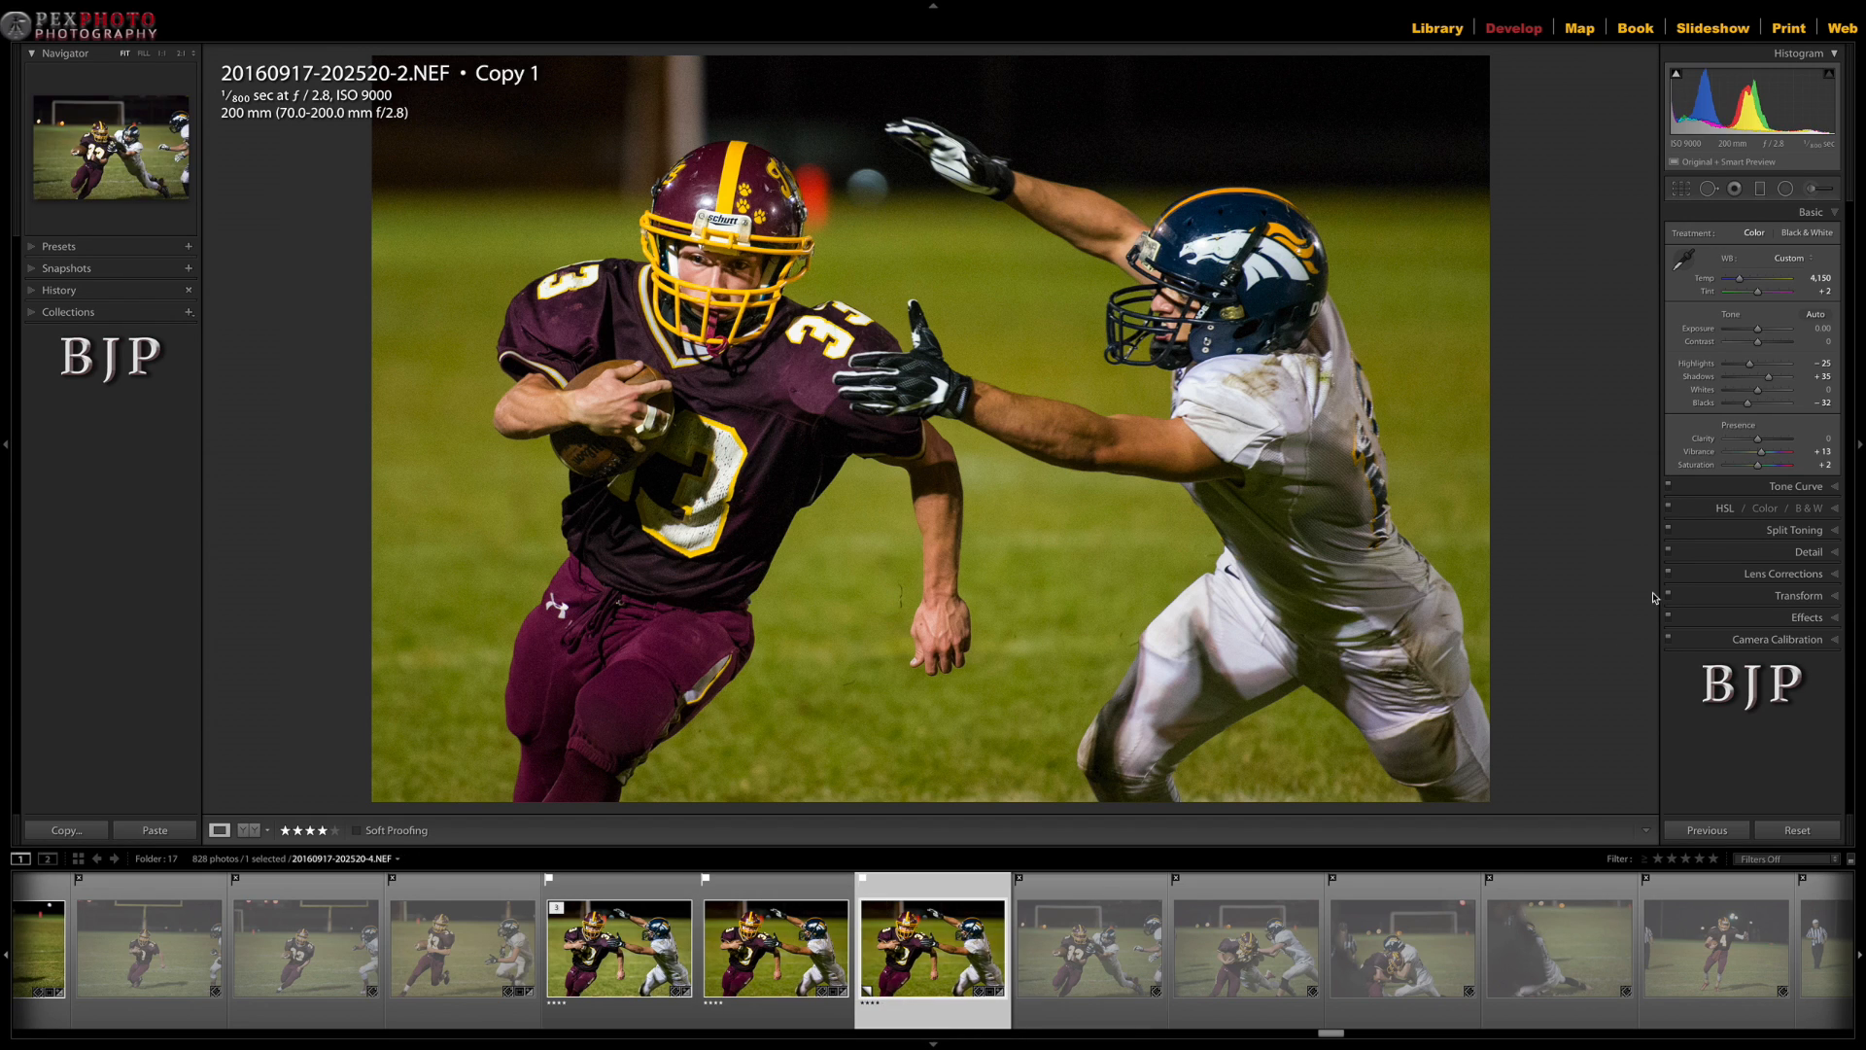
left_click(1794, 551)
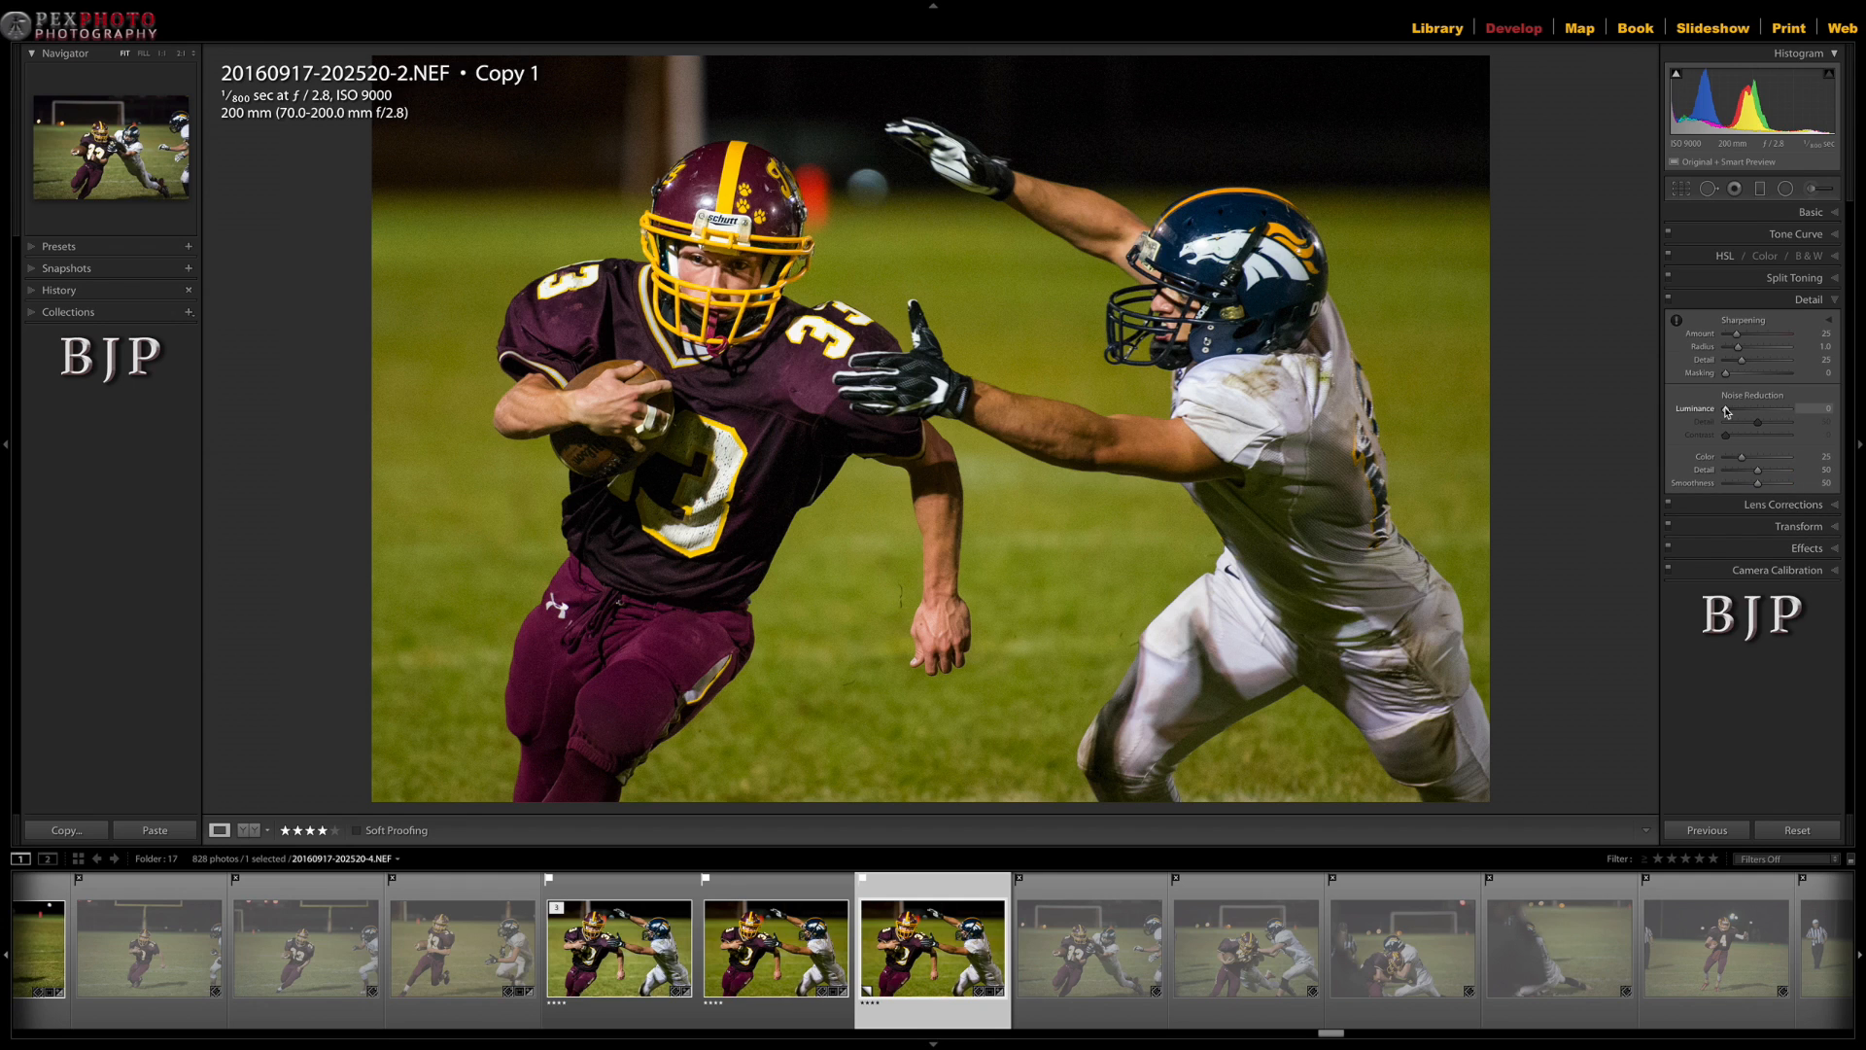
left_click_drag(1727, 411, 1798, 413)
- Open the edited photo and its virtual copy together as layers in Photoshop
key("shift")
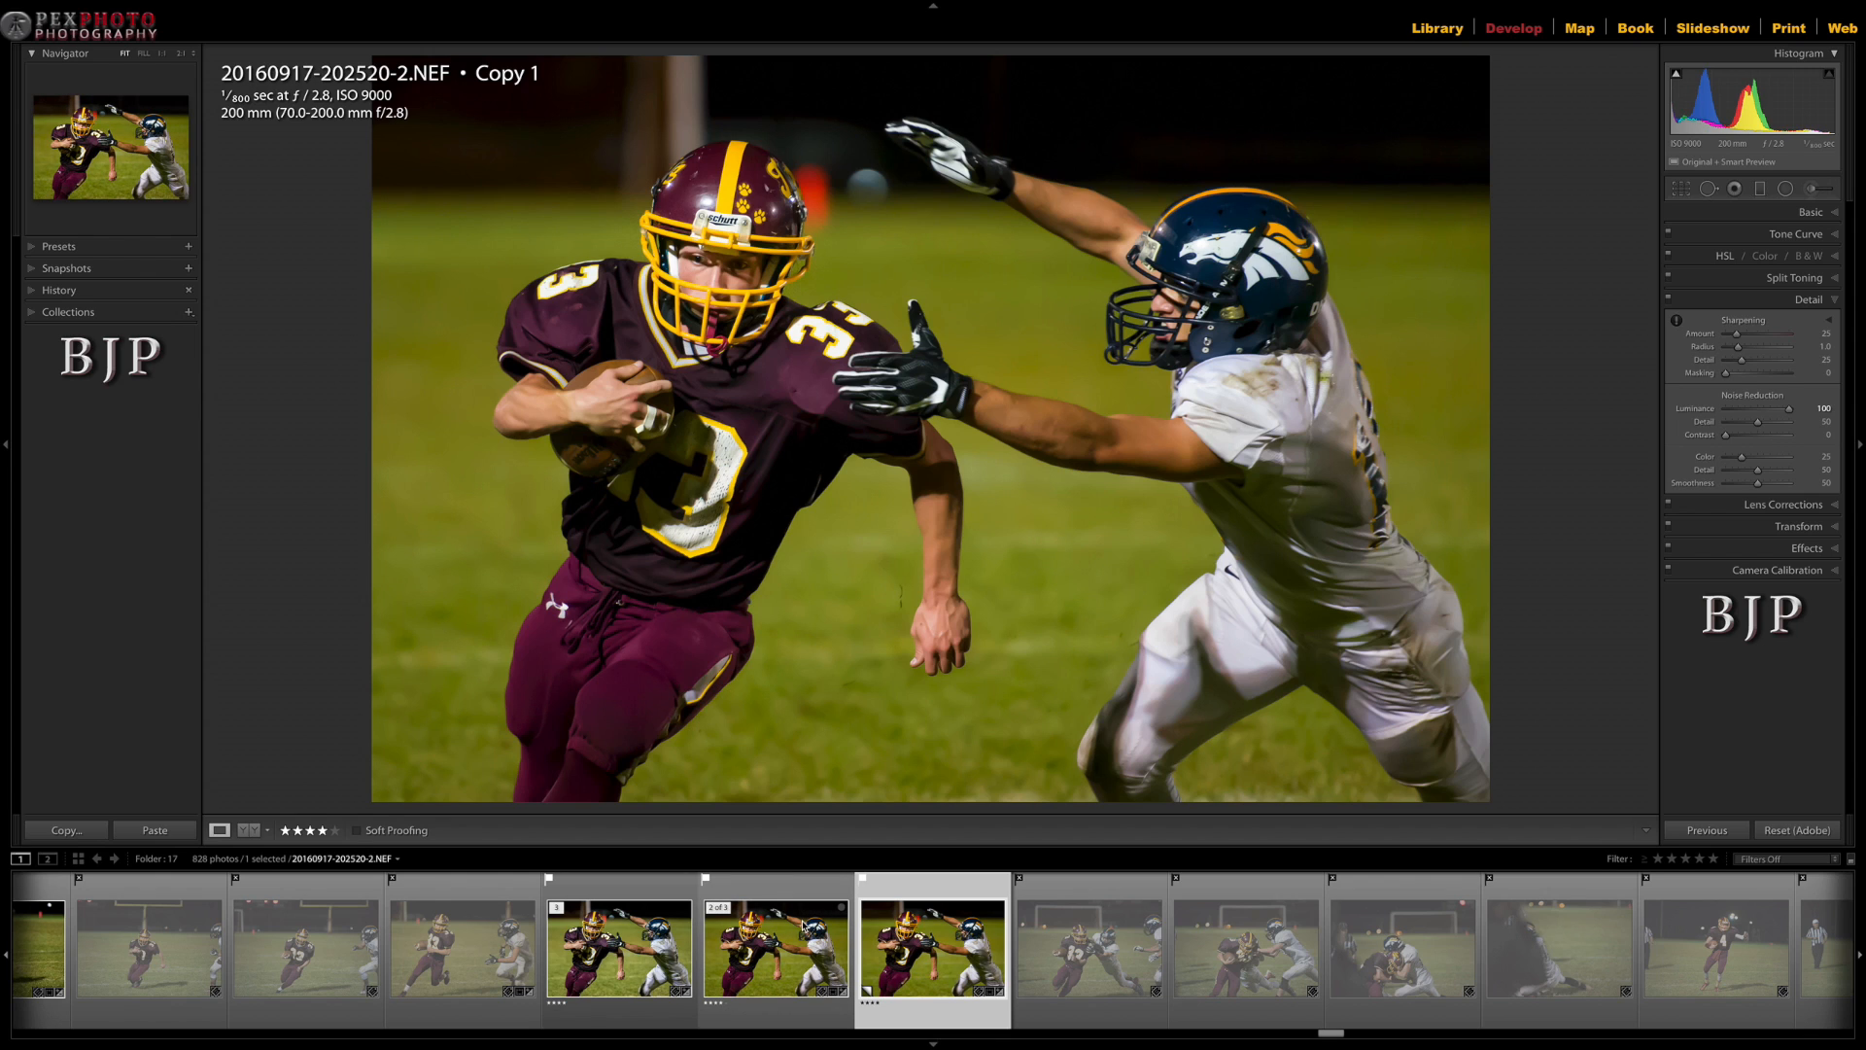
left_click(803, 924, "shift")
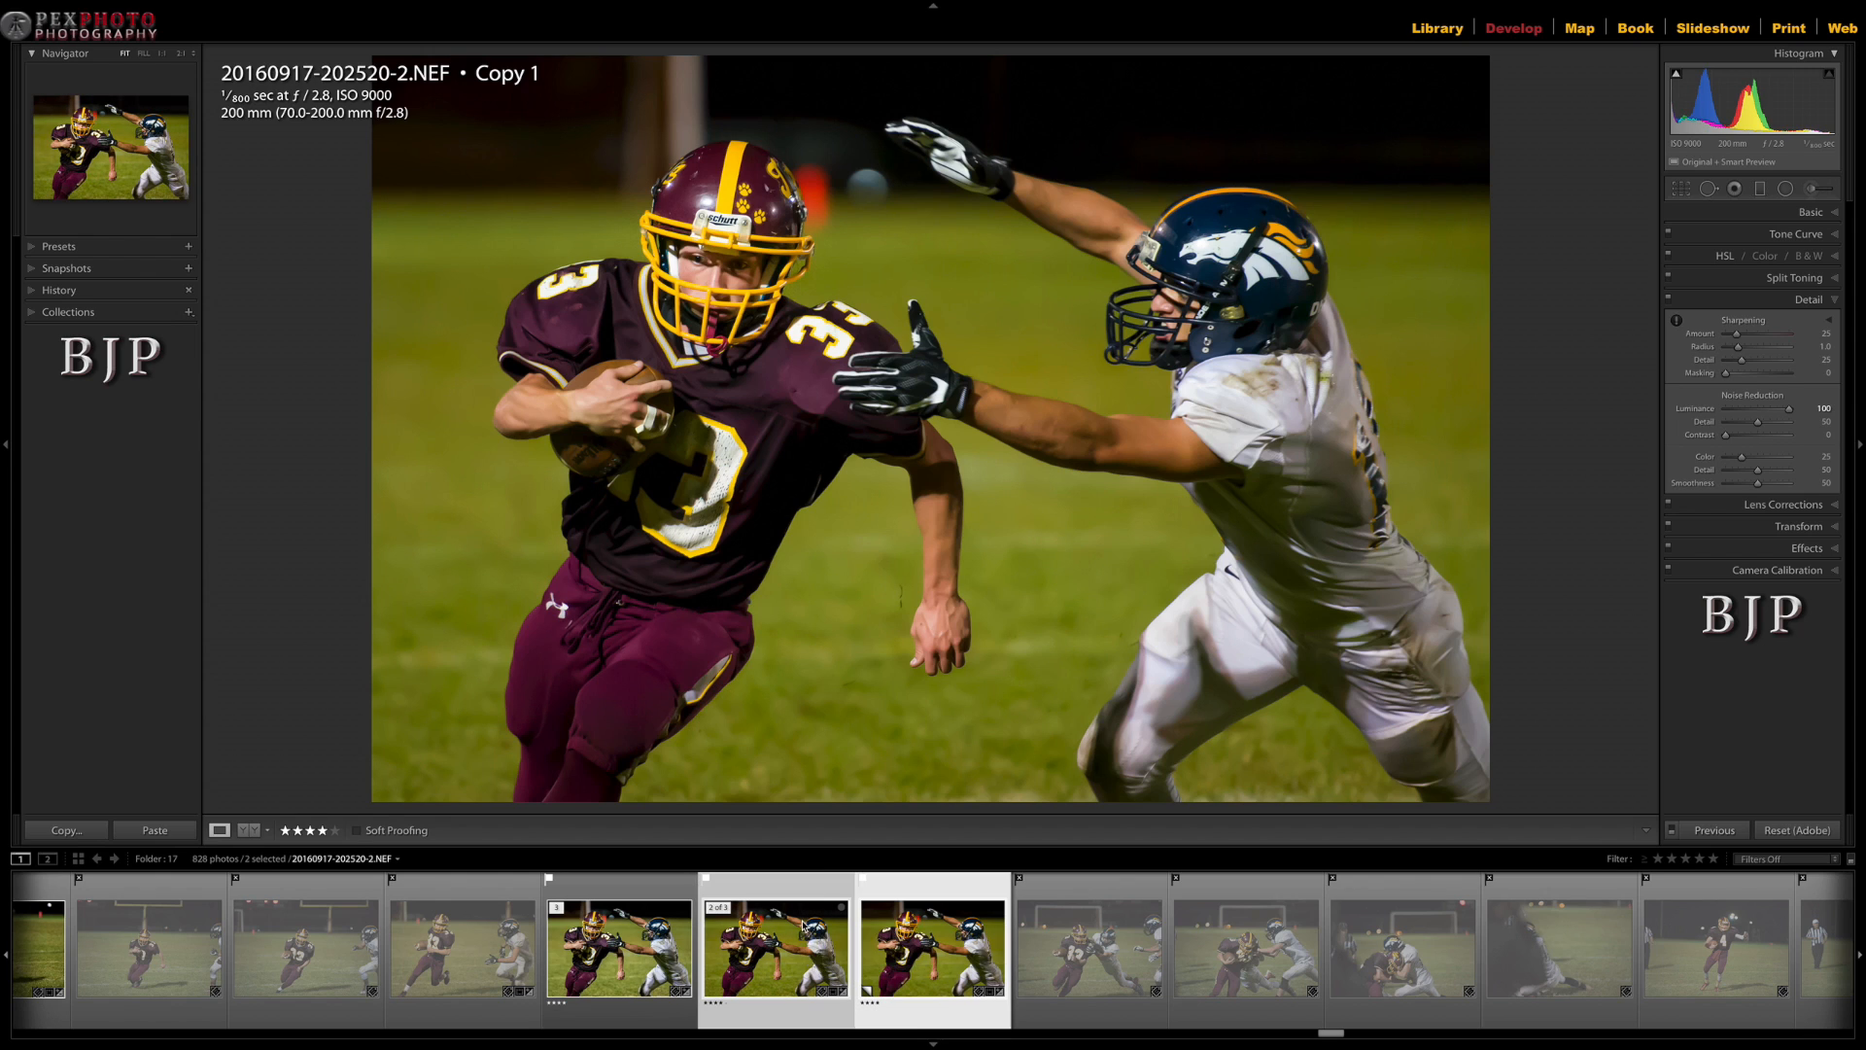
right_click(925, 908)
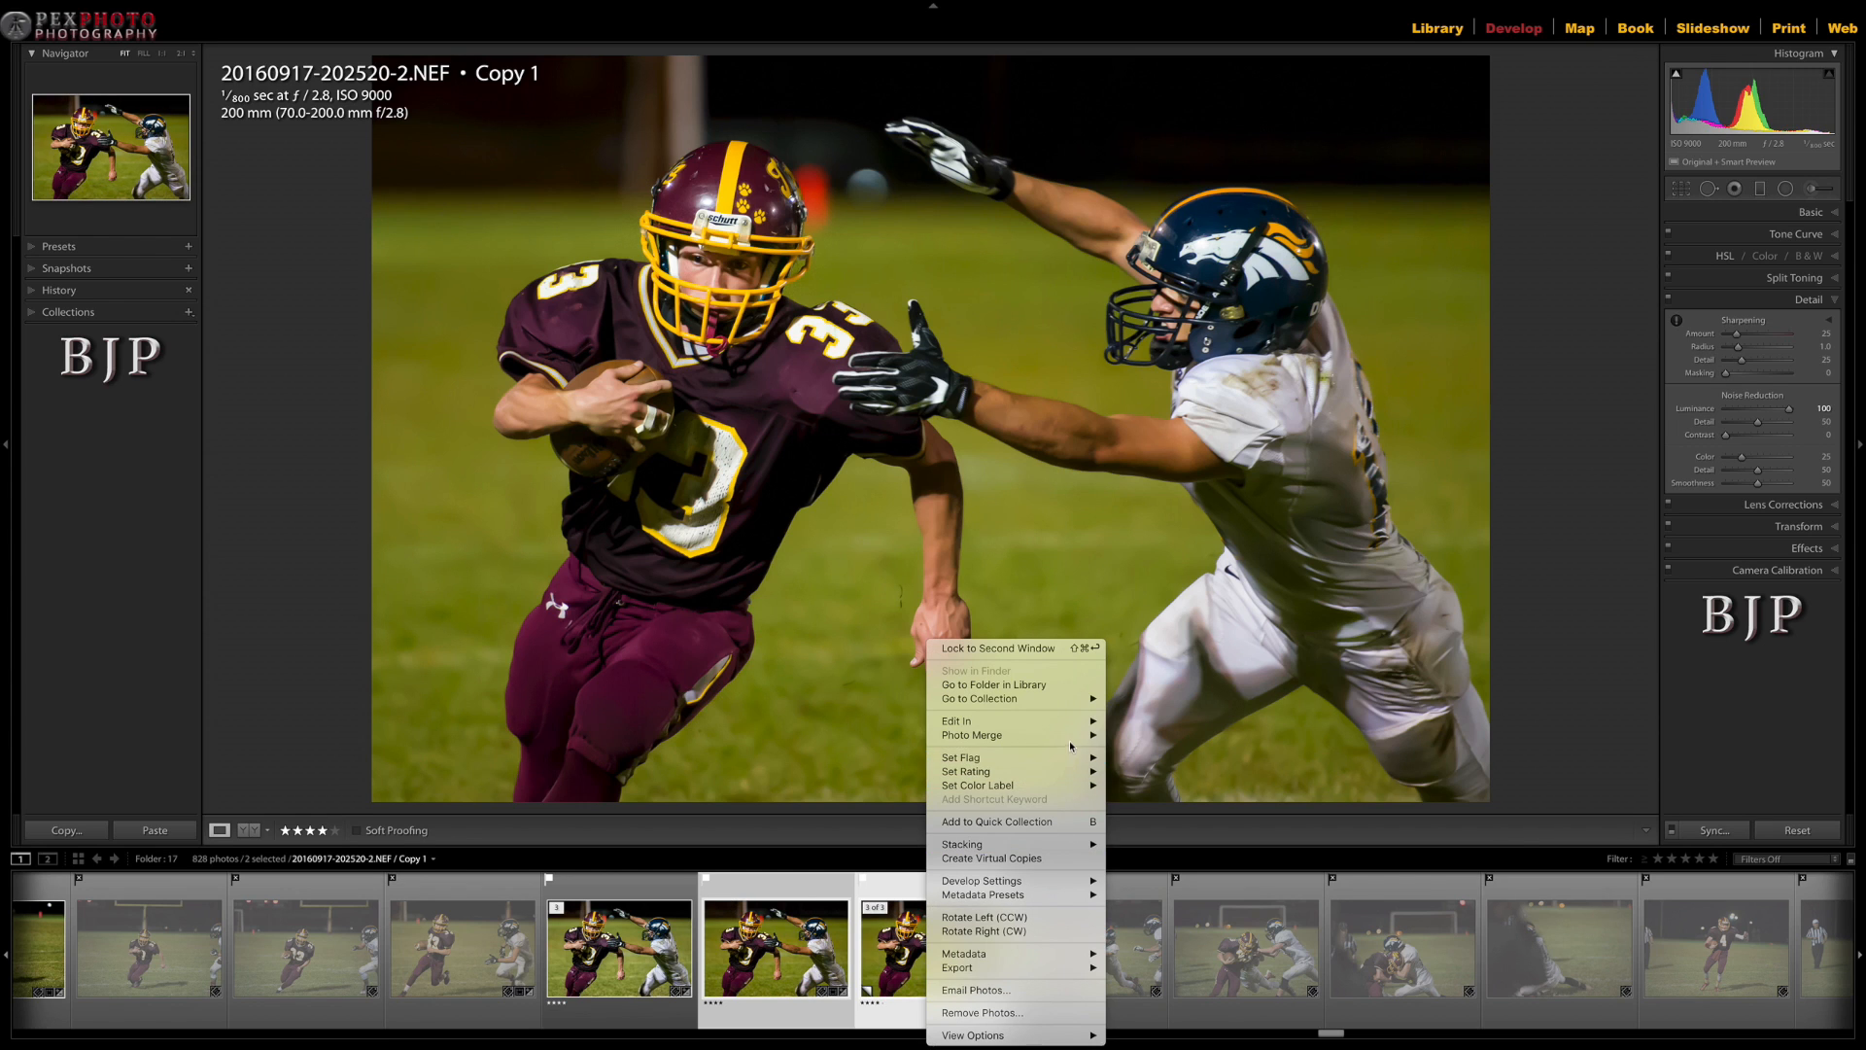
mouse_move(1069, 721)
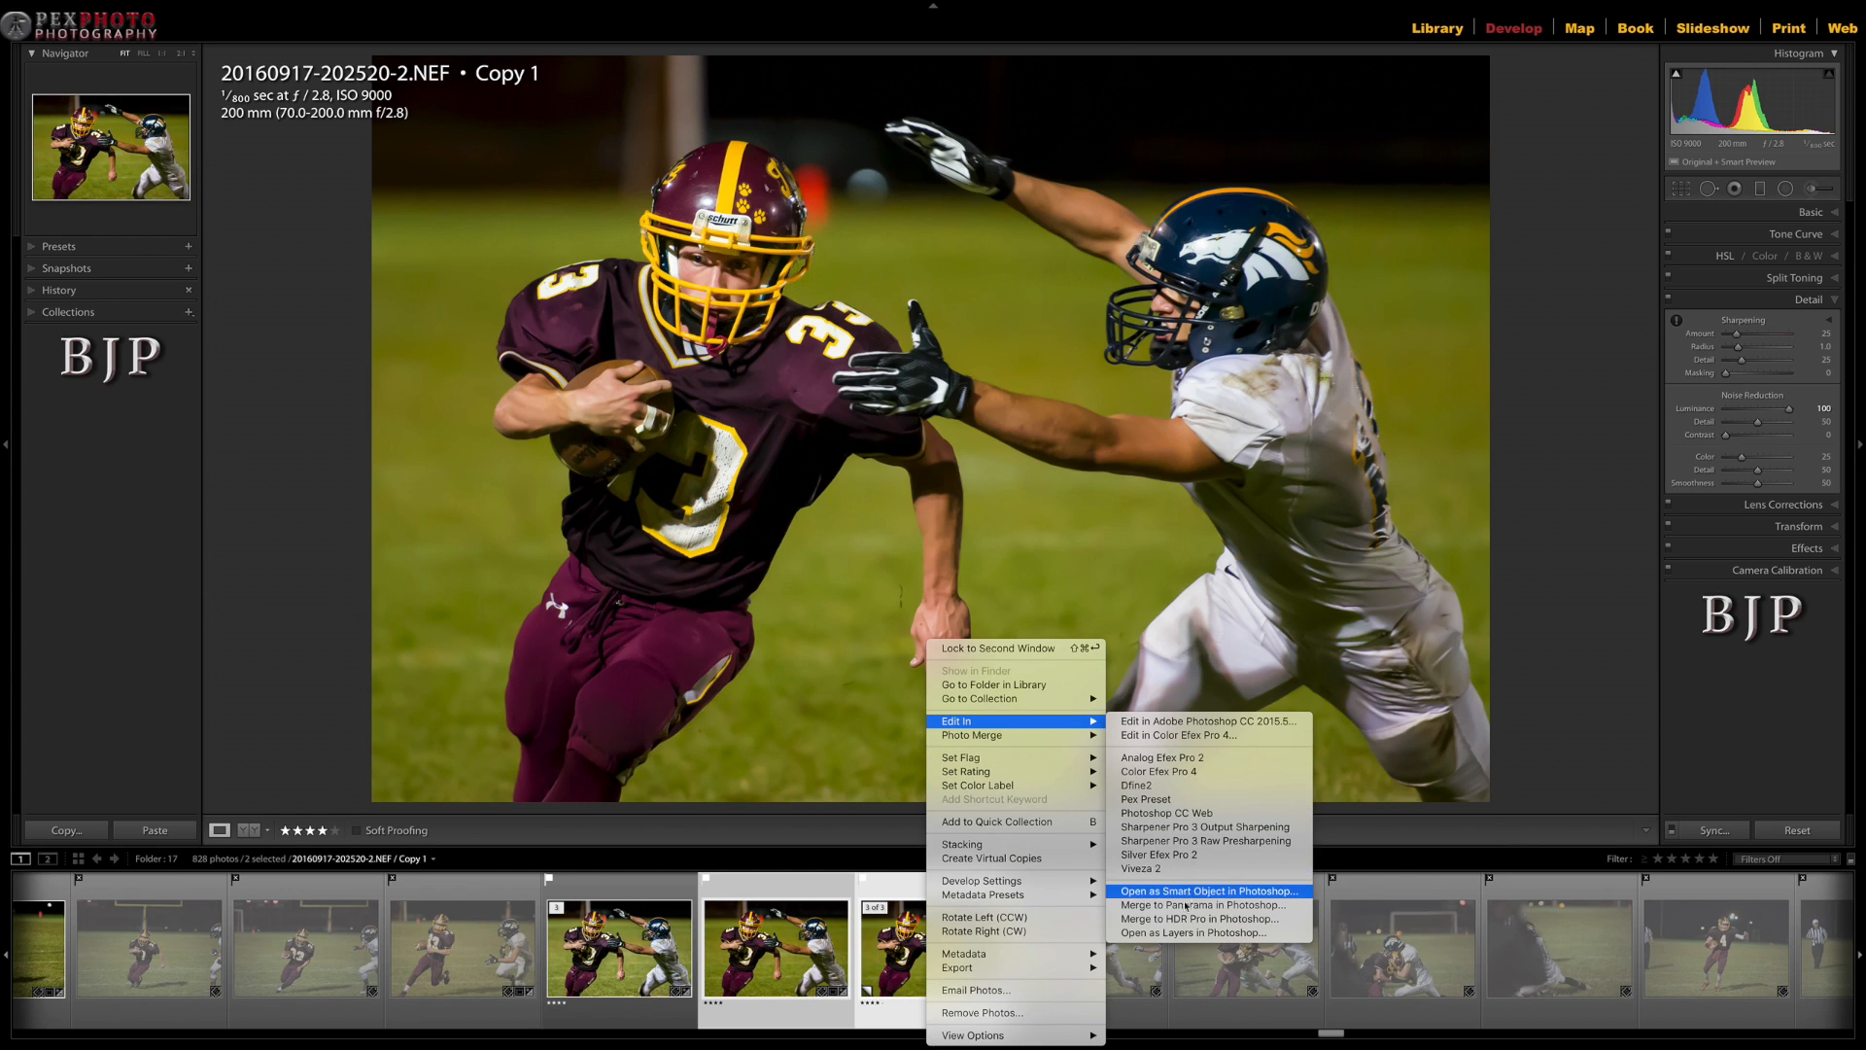
left_click(1230, 933)
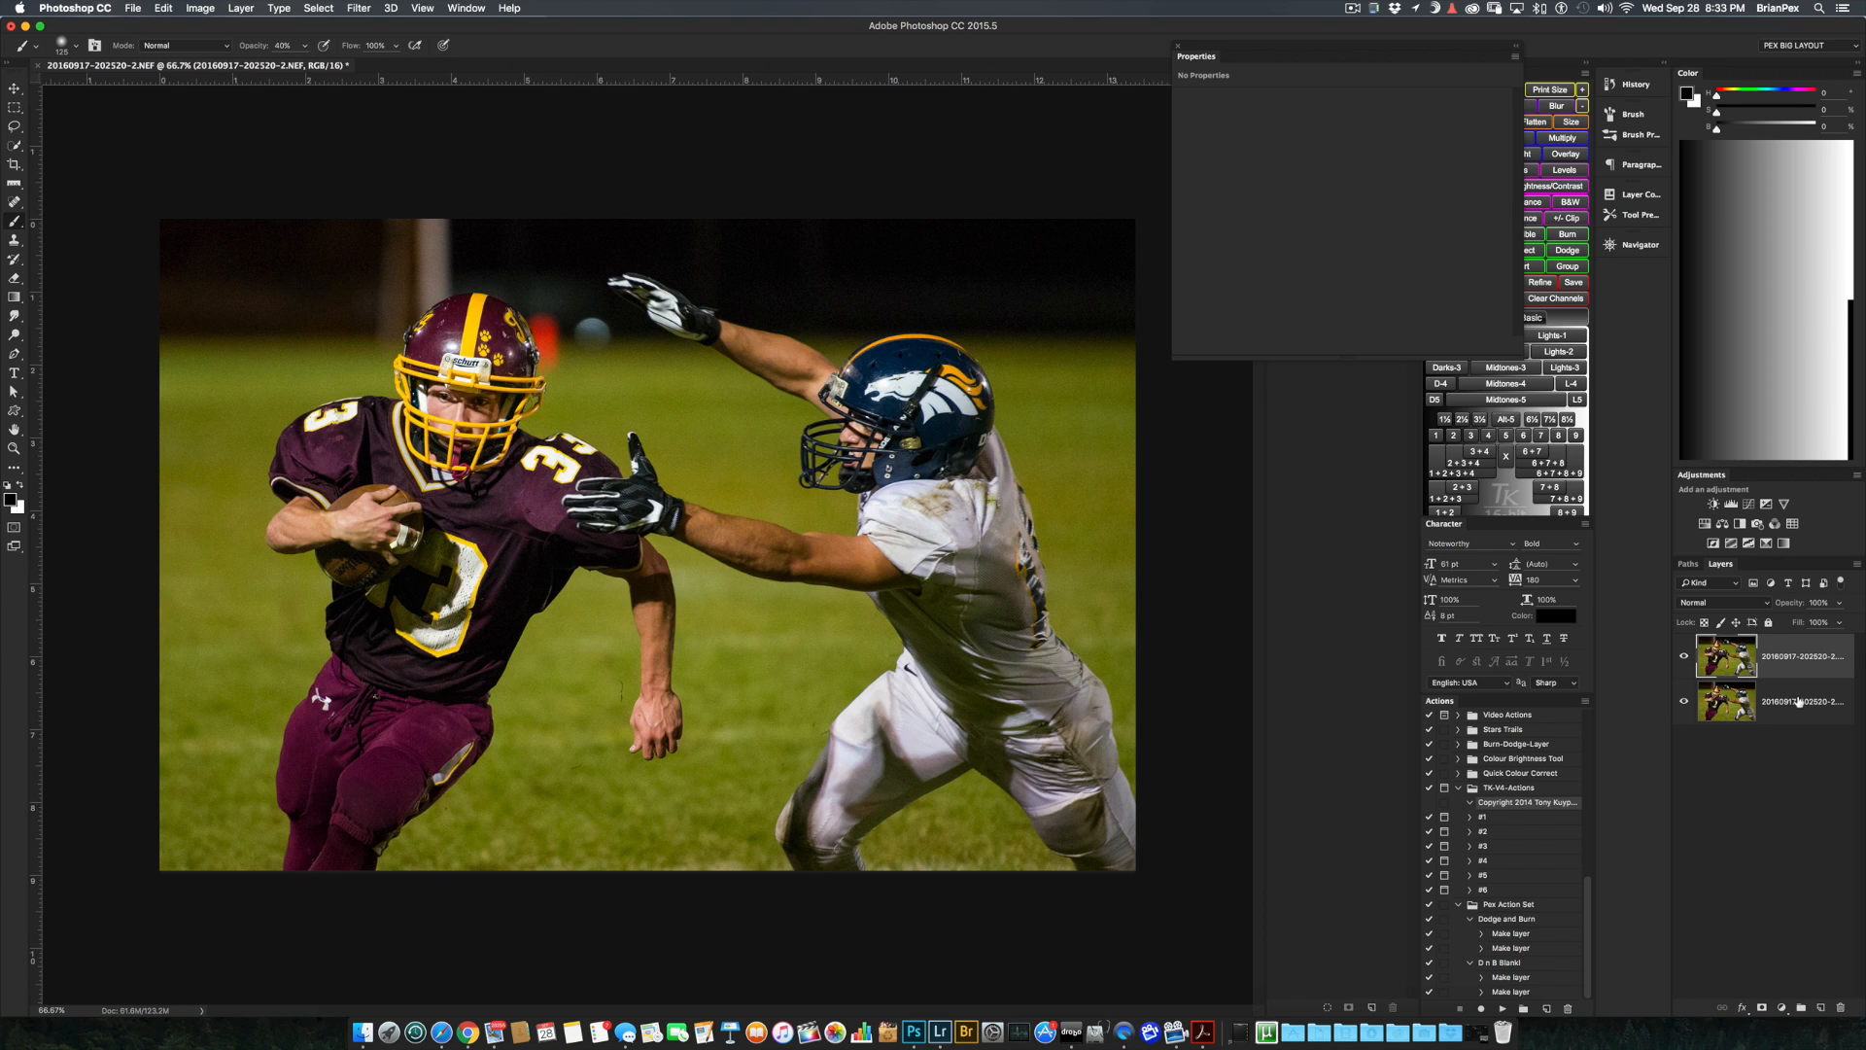
- Move the noise-reduced layer to the top of the layer stack and hide it
left_click_drag(1798, 705, 1803, 652)
left_click(1684, 655)
double_click(1727, 701)
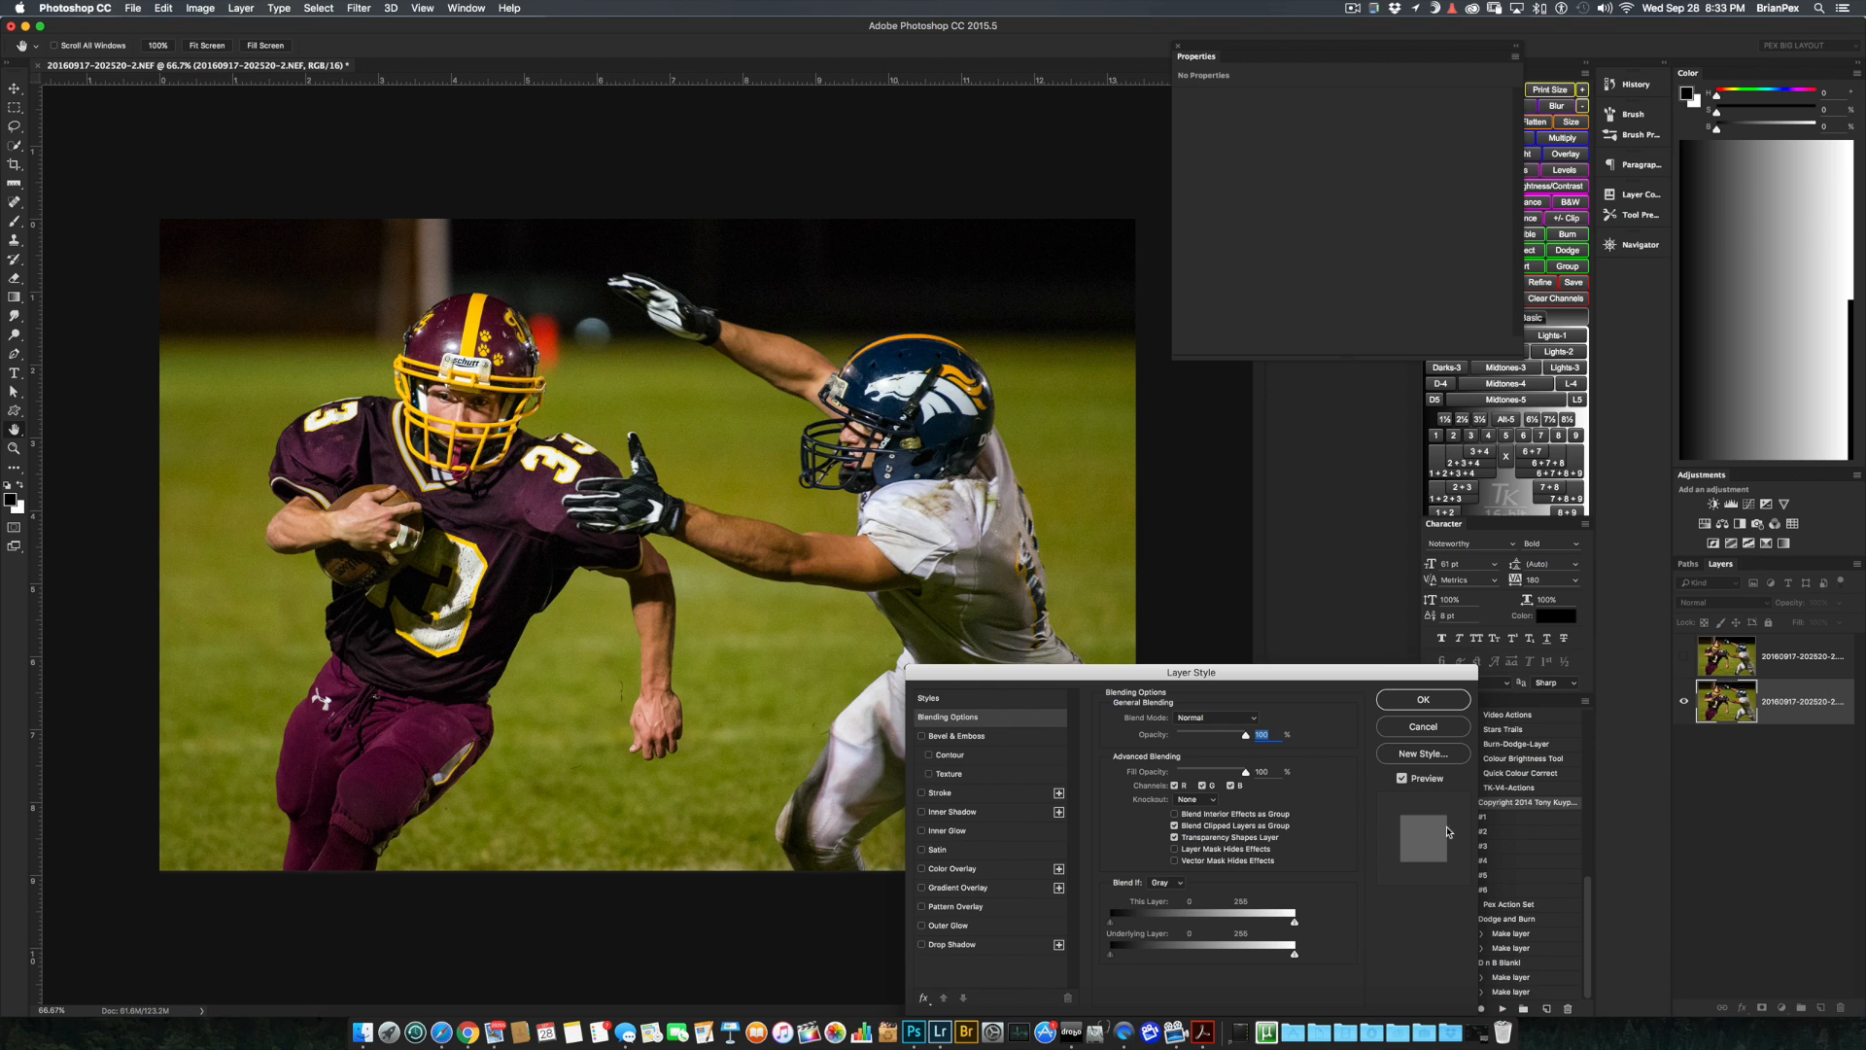
left_click(1452, 721)
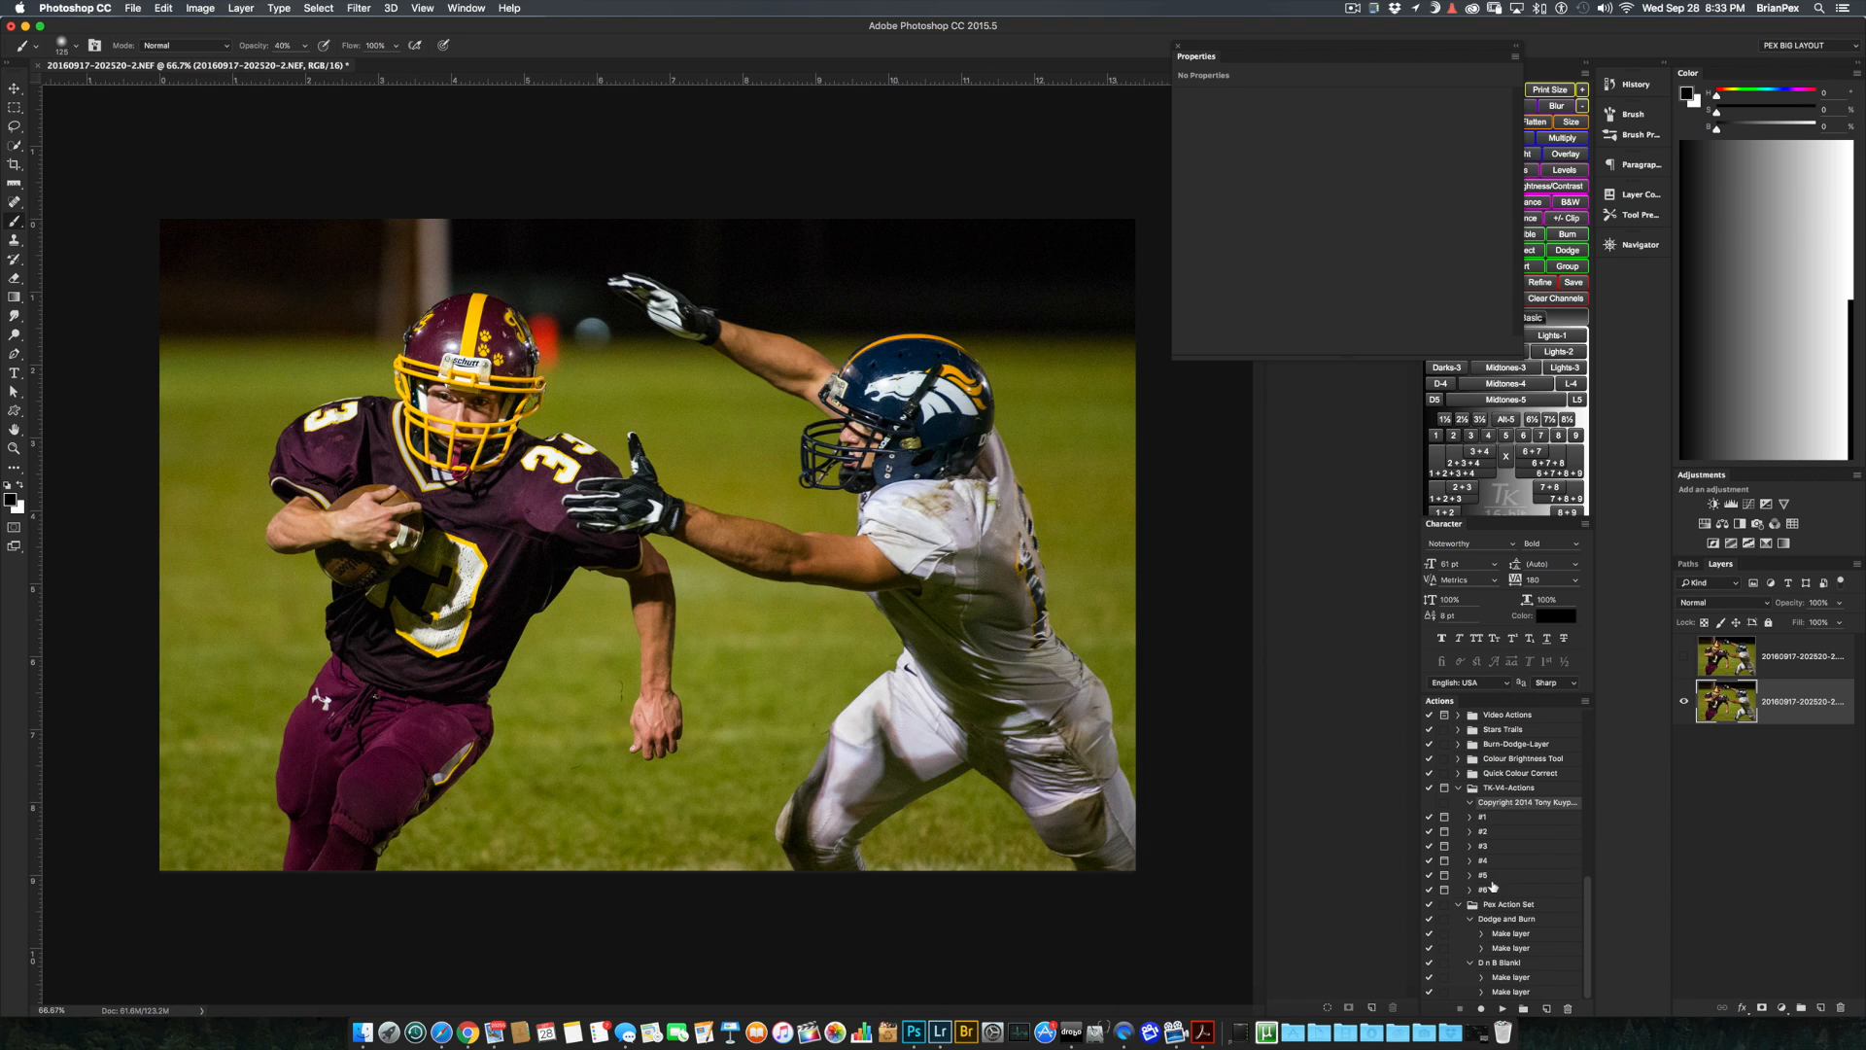
- Rename the lower layer BASE and the upper layer NOISE RED
double_click(1782, 703)
type("BASE")
key("Tab")
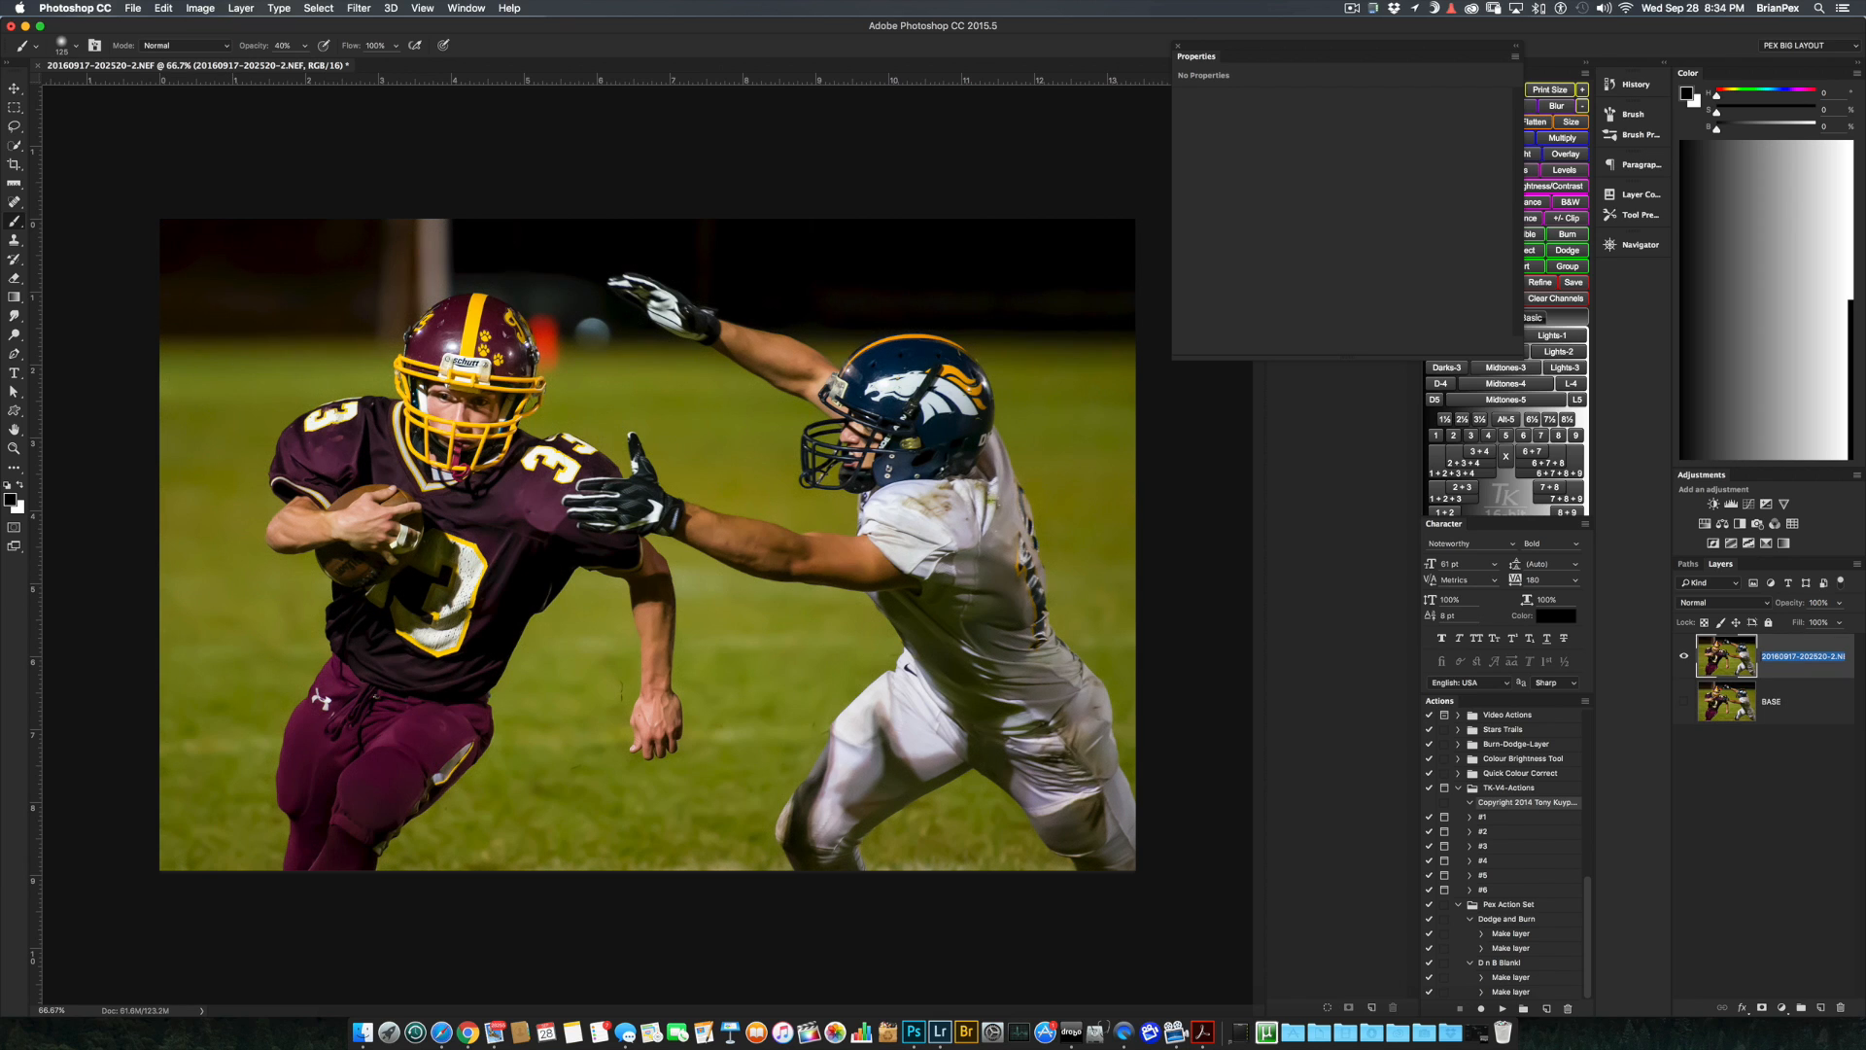
type("NOISE RED")
key("Return")
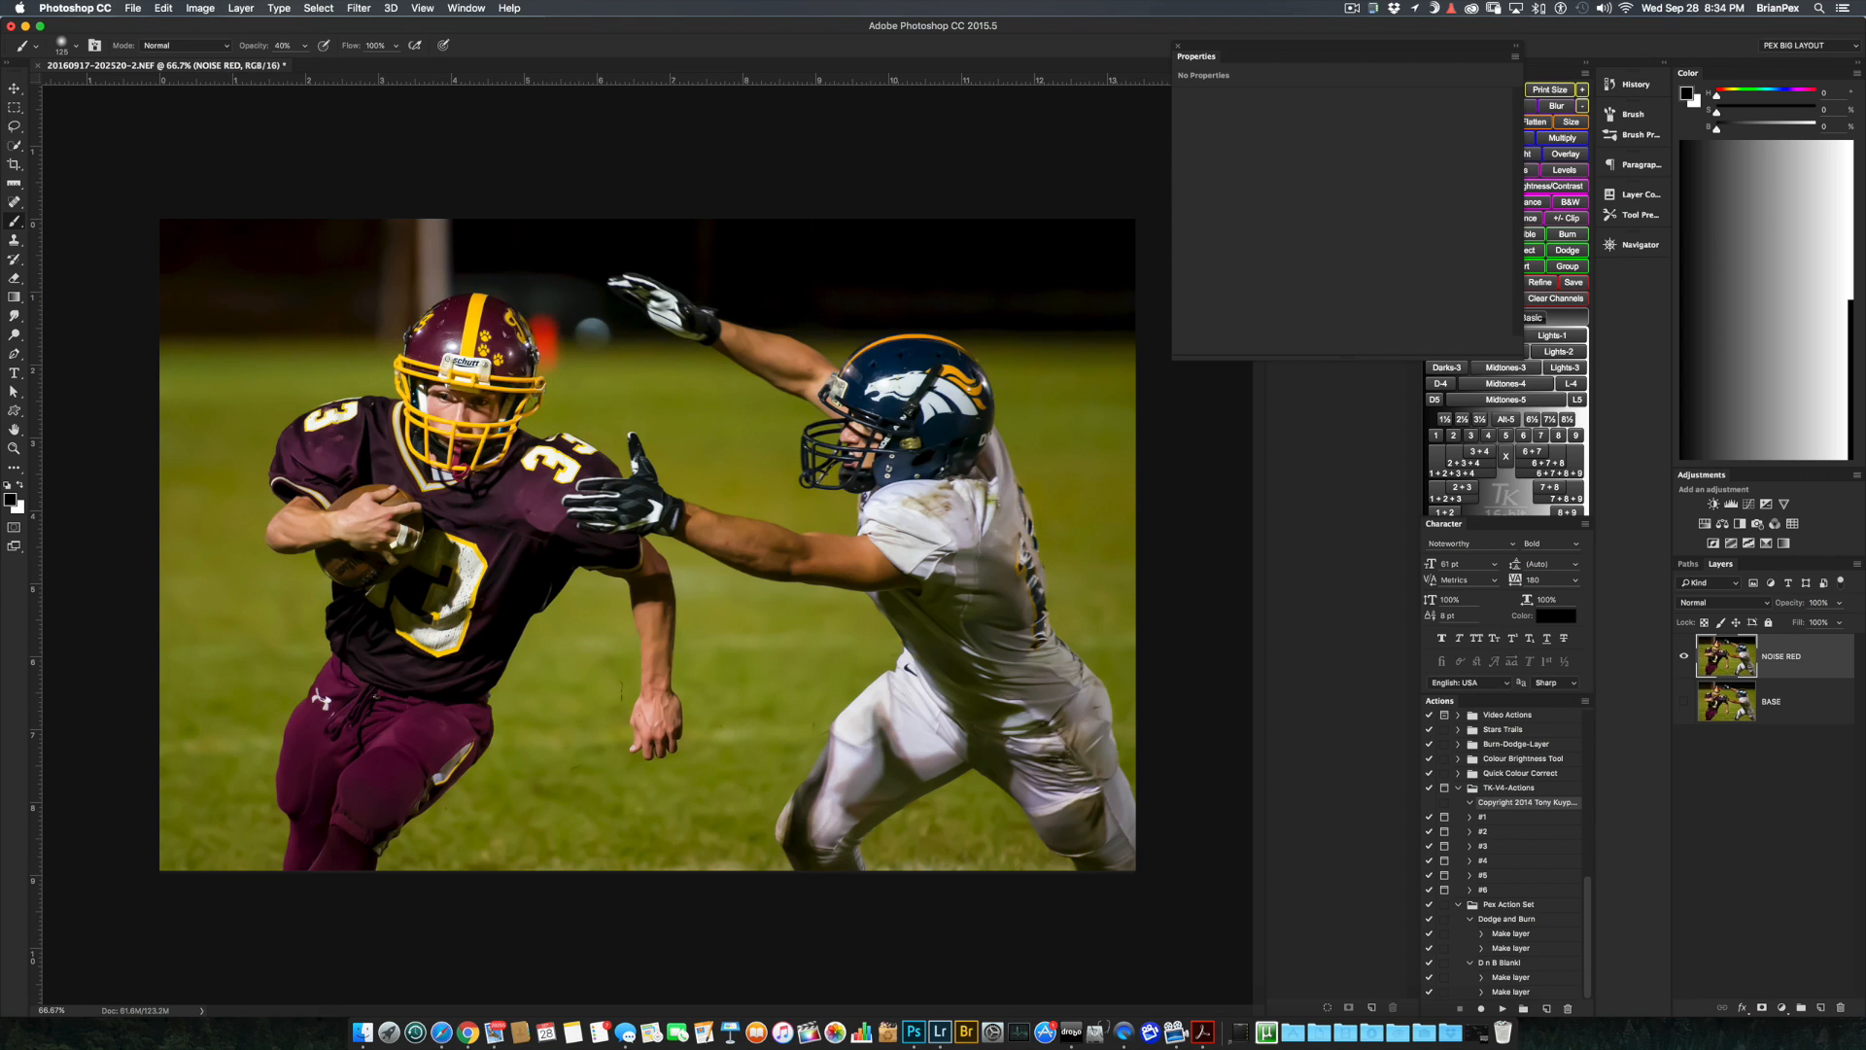
- Show only the BASE layer by hiding NOISE RED, and duplicate BASE
left_click(1773, 699)
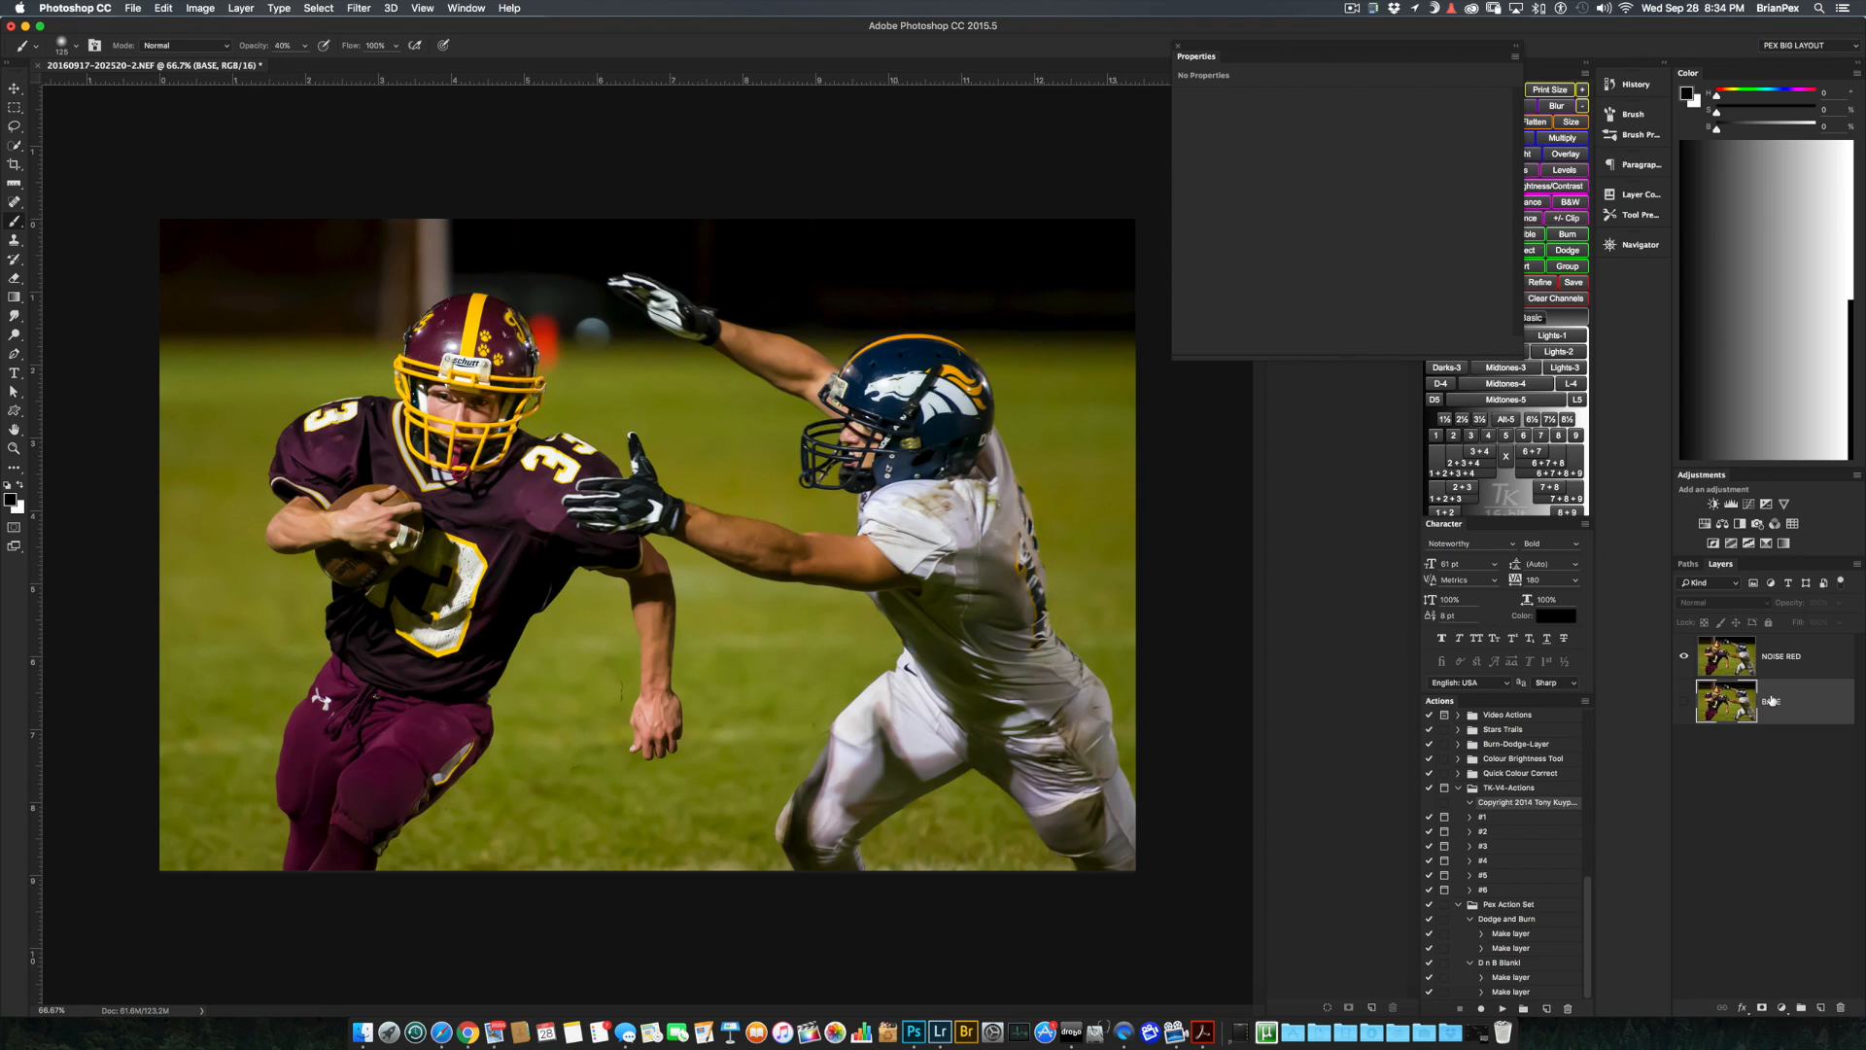
left_click(1687, 699)
left_click(1685, 656)
key("super+j")
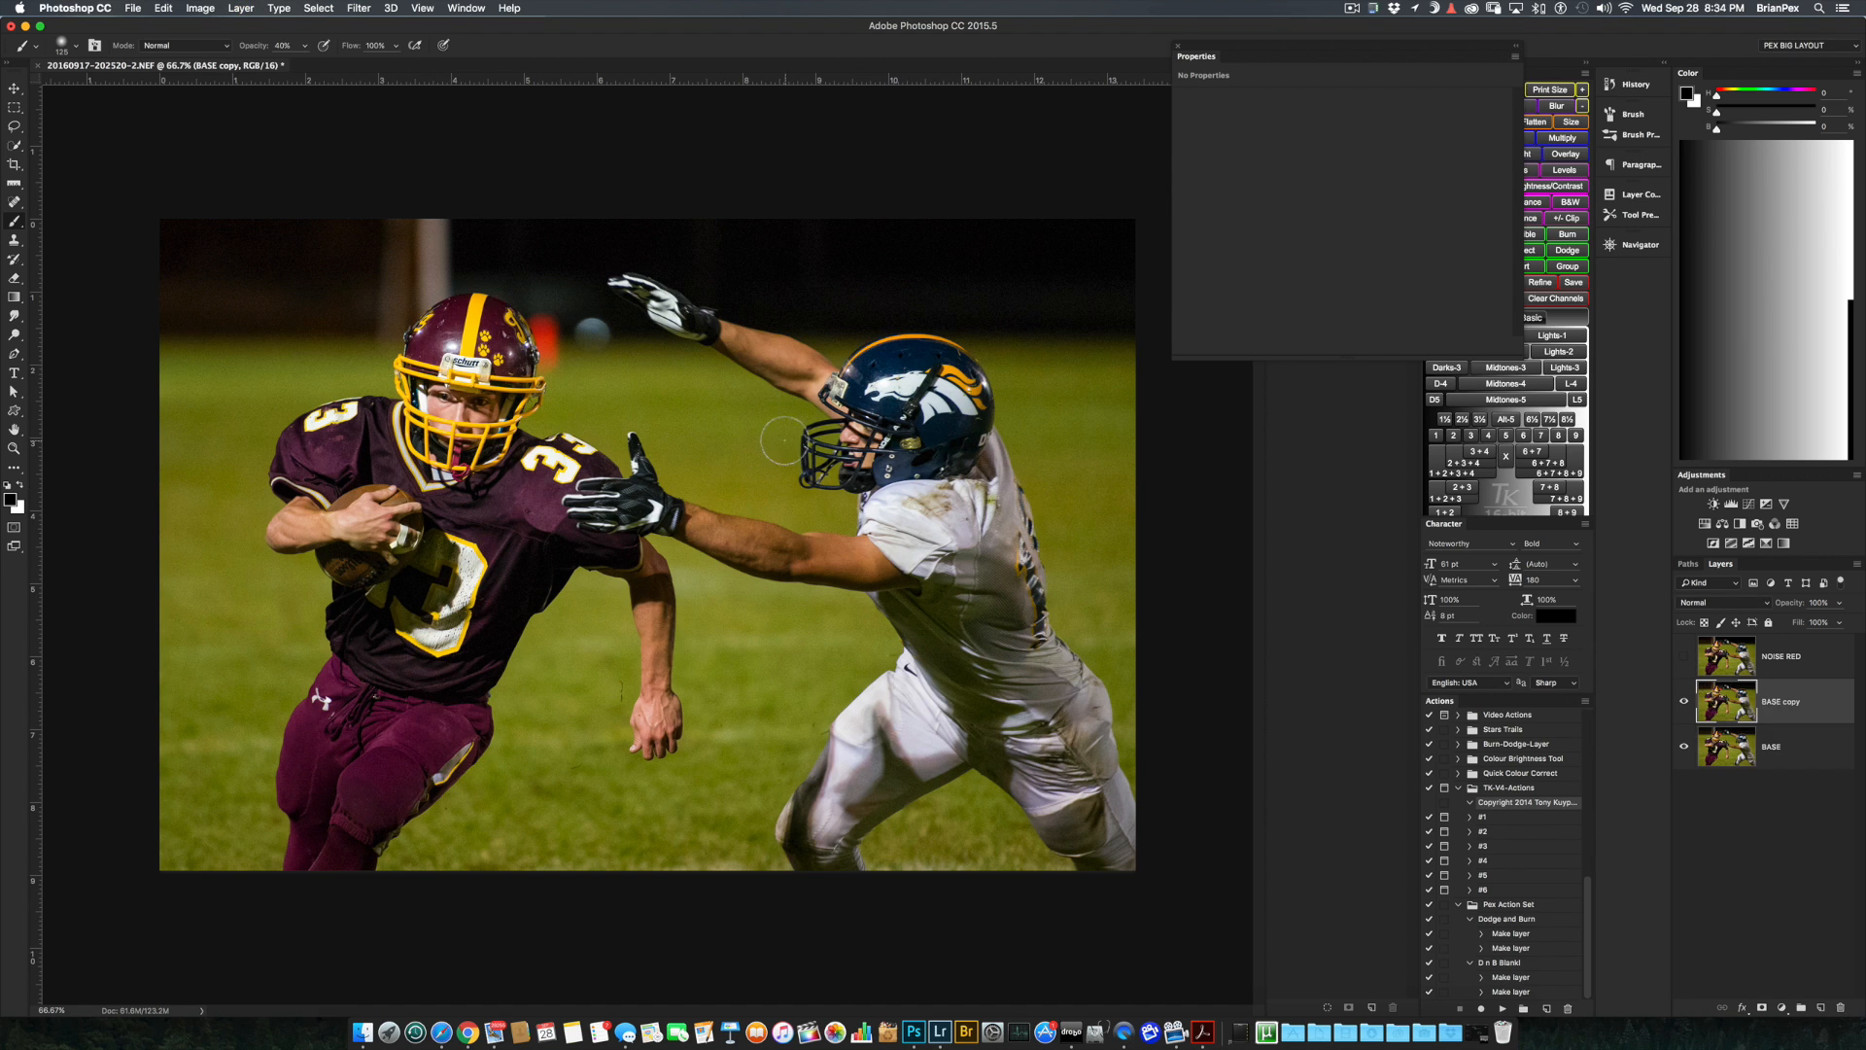
- Launch the Topaz DeNoise 5 filter on the duplicated BASE layer
left_click(366, 7)
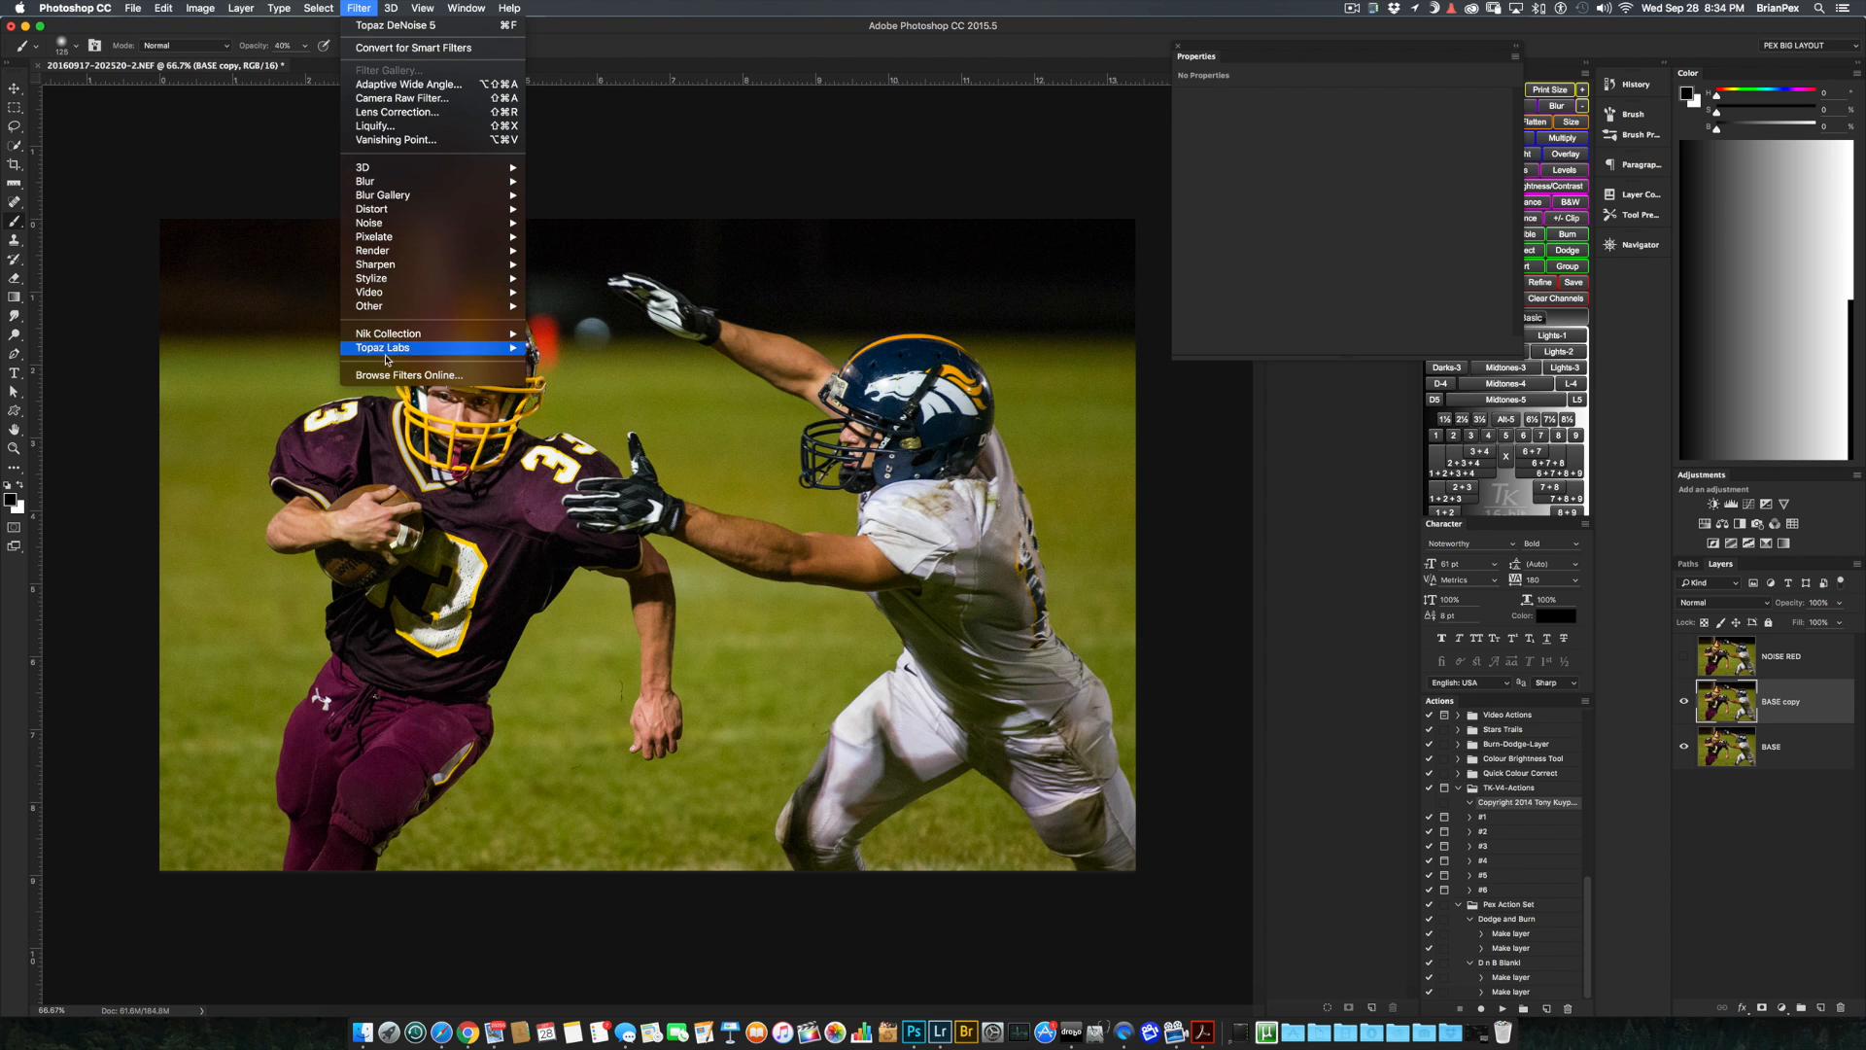
mouse_move(456, 356)
left_click(578, 354)
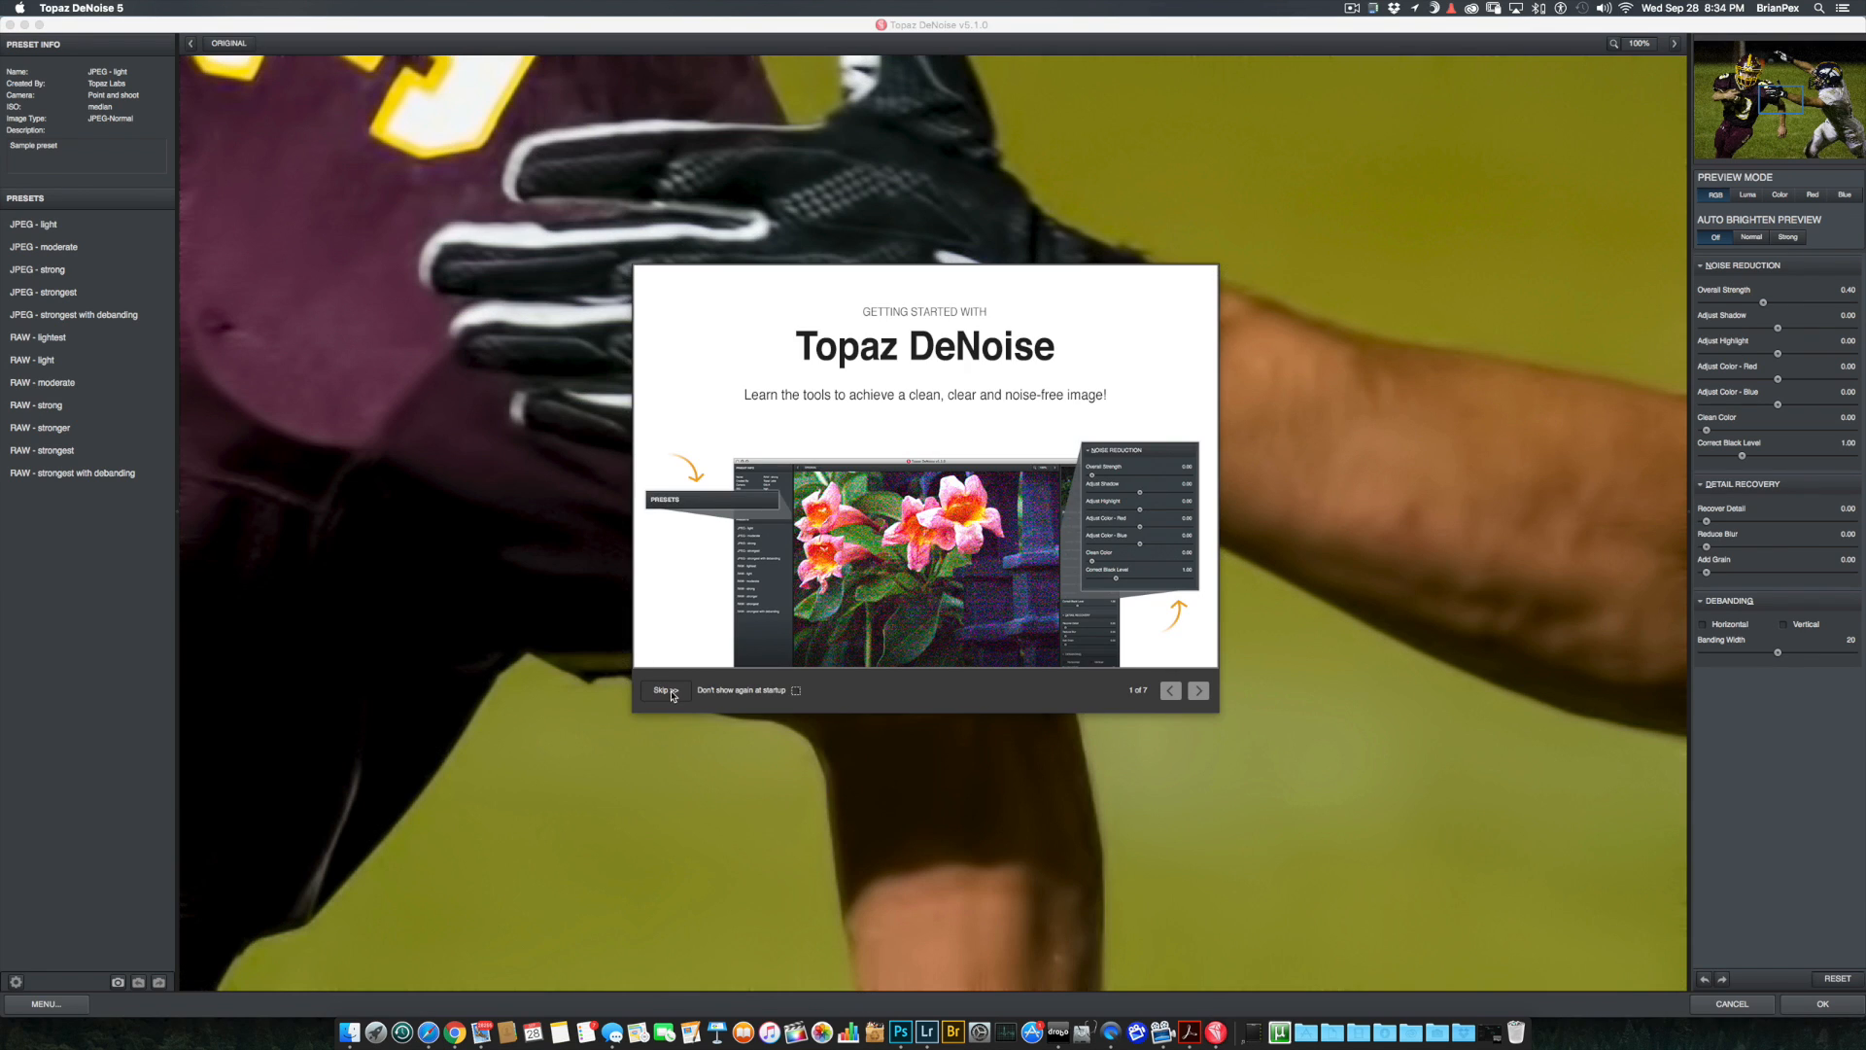
- Skip the getting-started guide and apply the JPEG - light noise reduction to the duplicated BASE layer
left_click(667, 691)
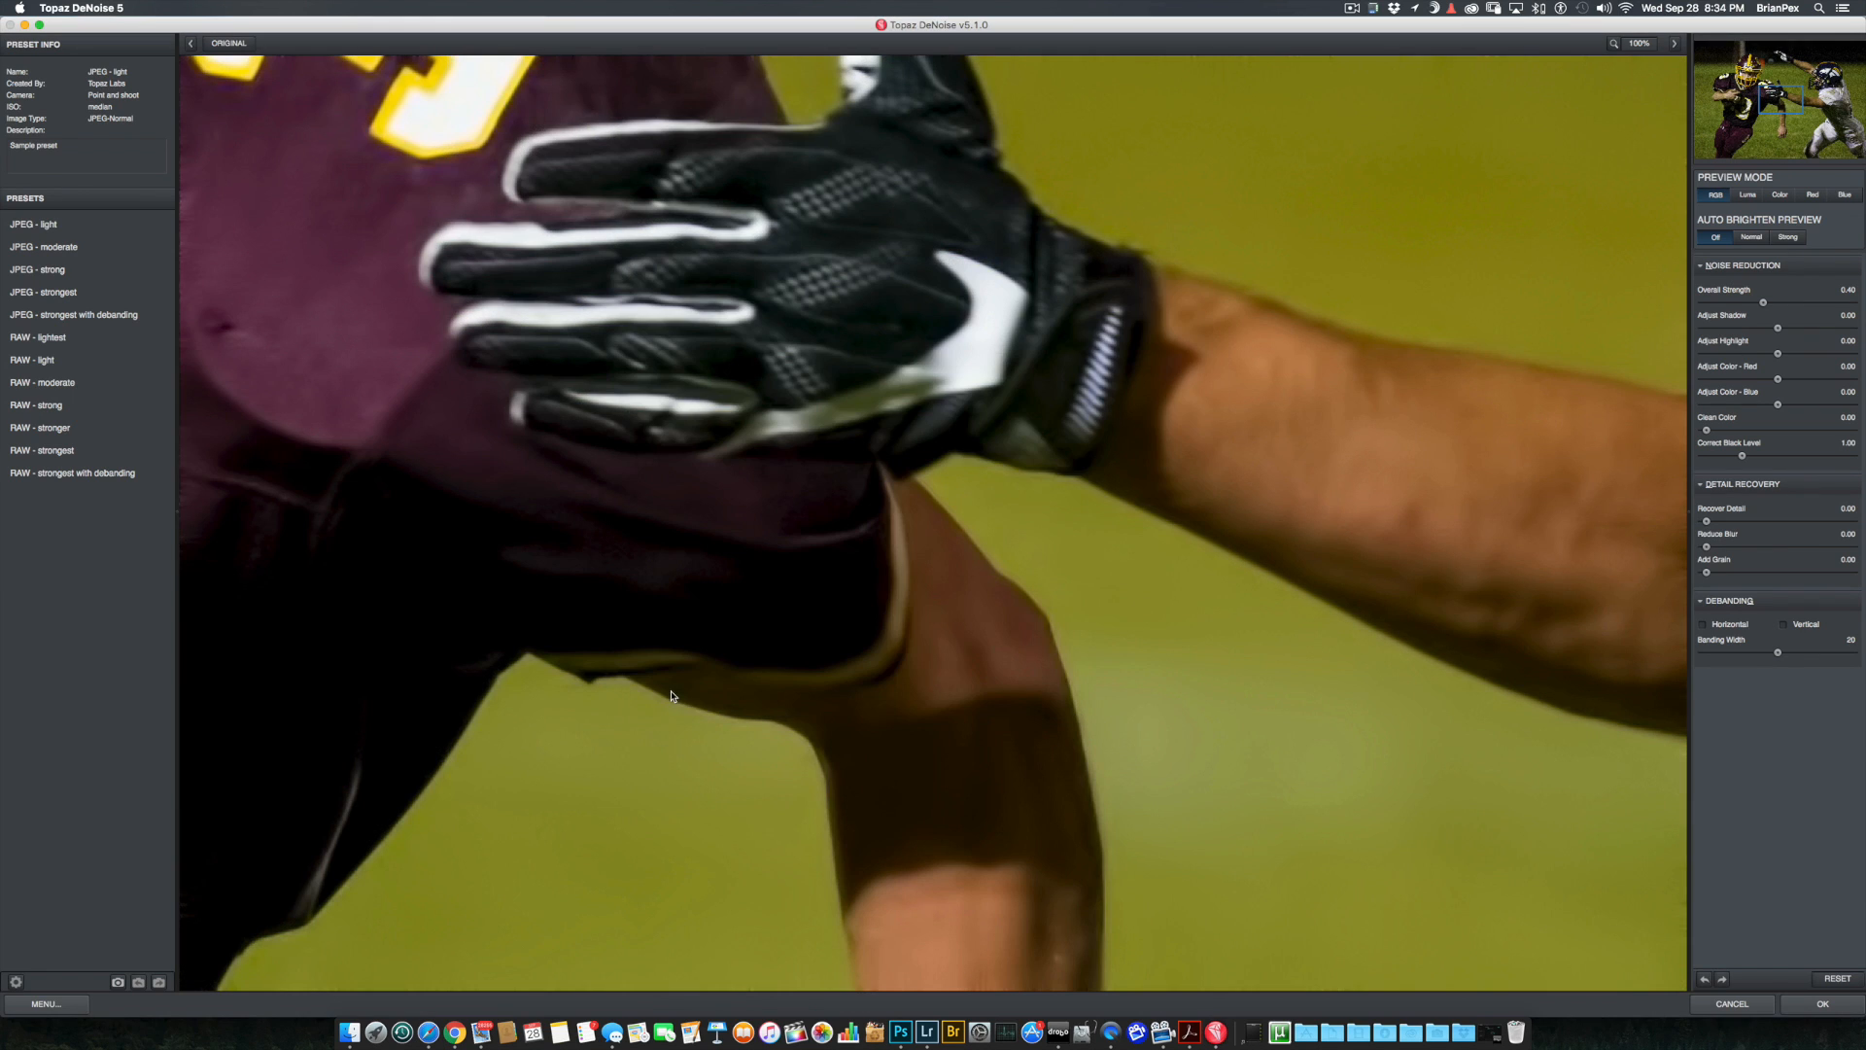
left_click(1821, 1004)
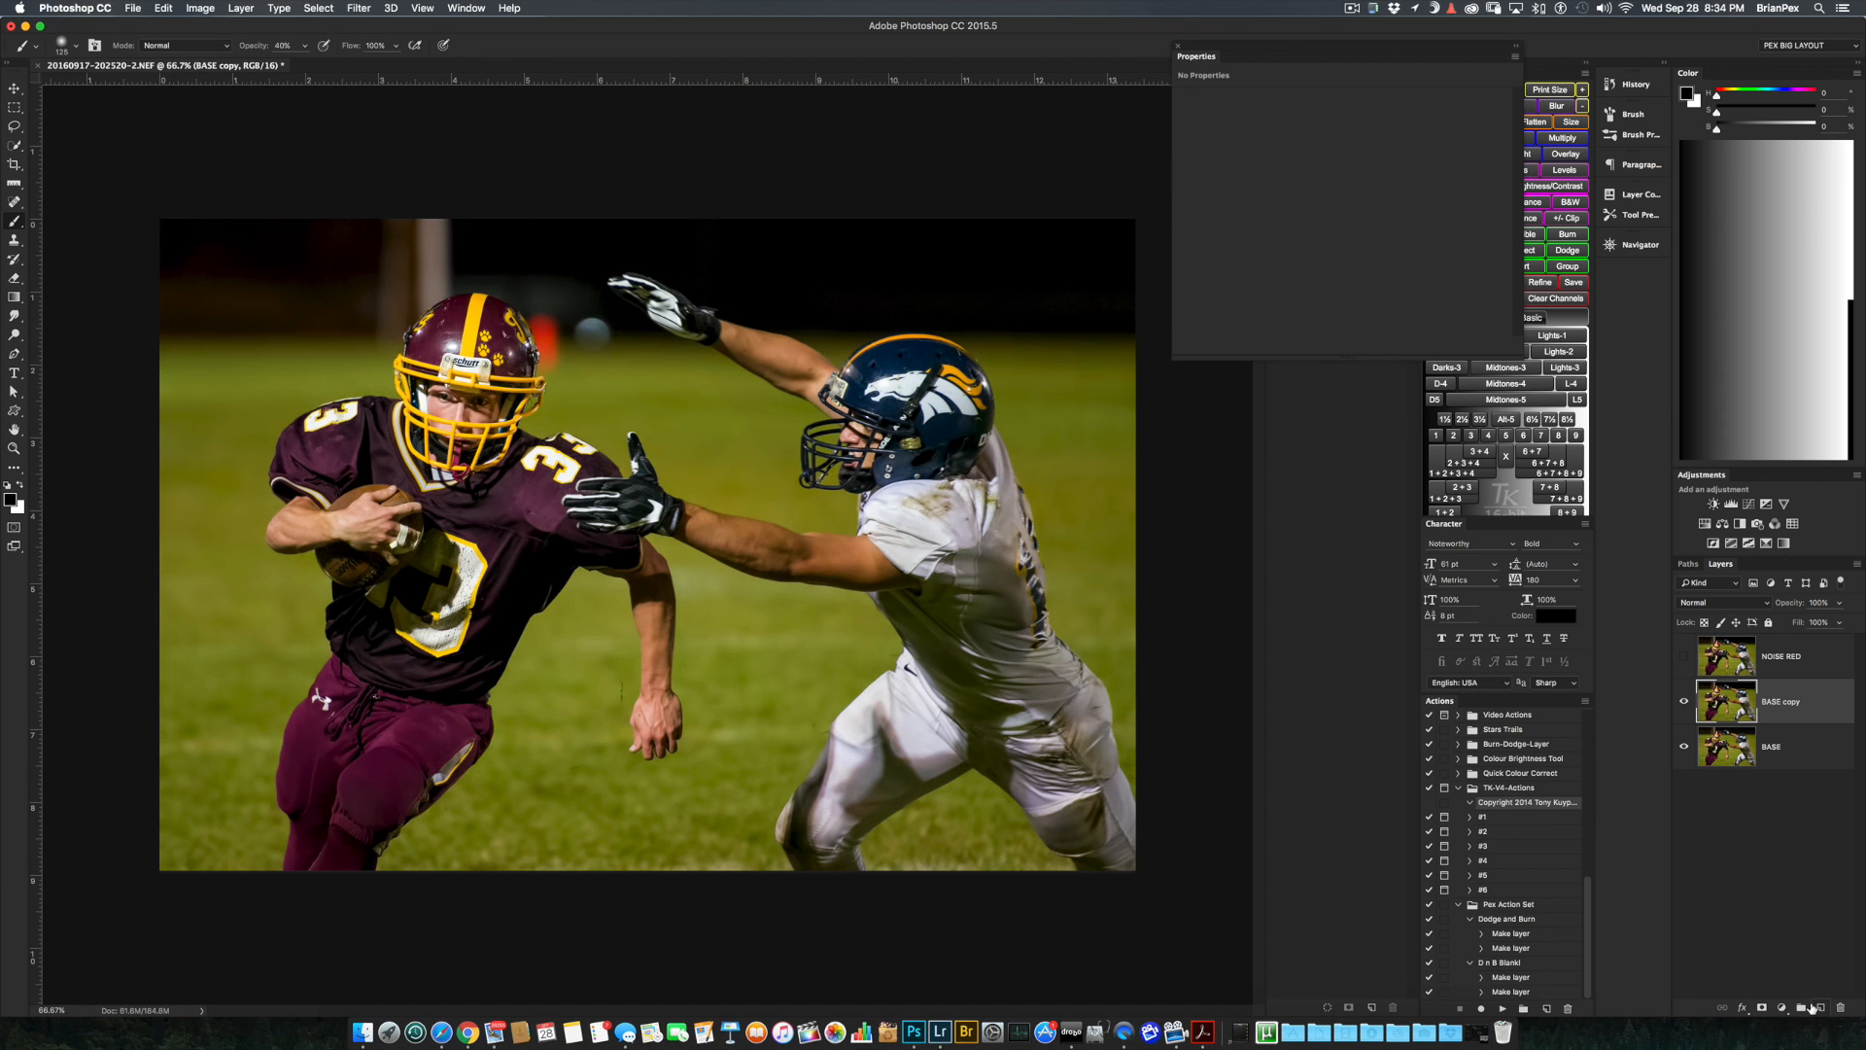
- Compare BASE copy with BASE and NOISE RED around the ball carrier's helmet by toggling the layers' visibility
key("super+plus")
key("super+plus")
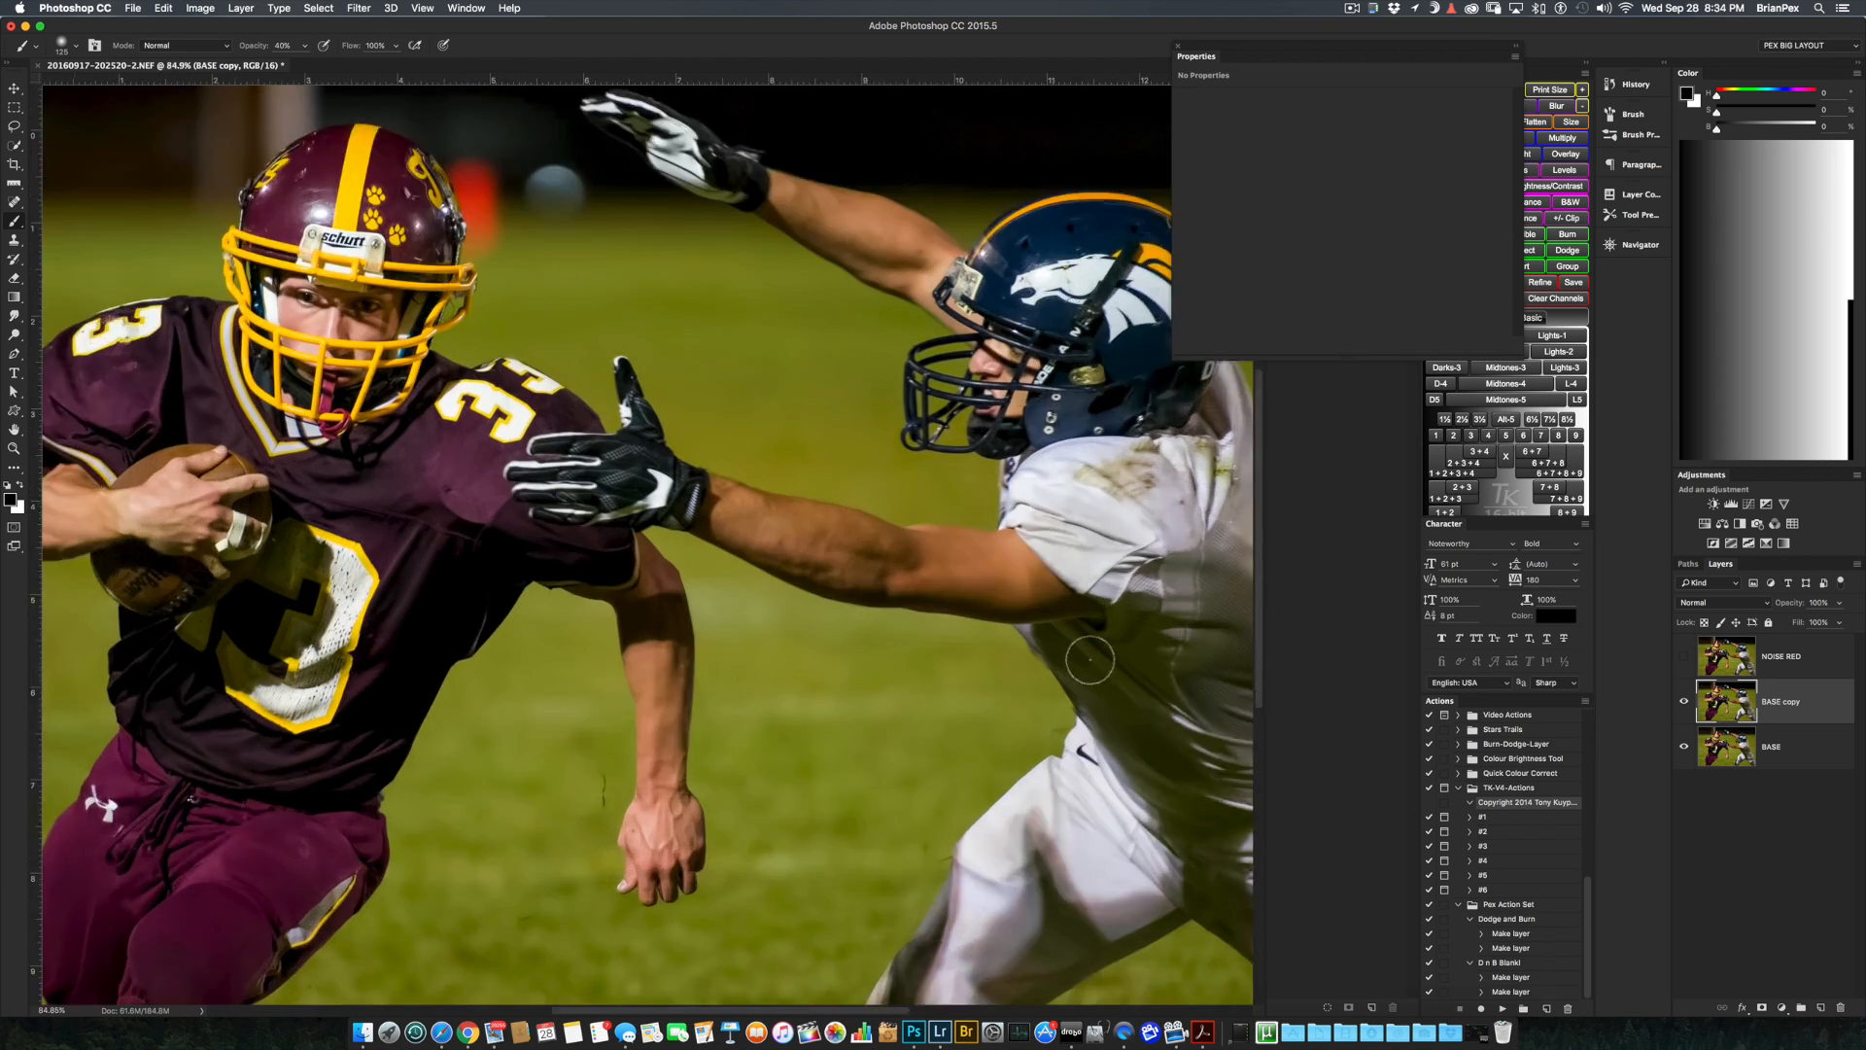
scroll(1091, 660, "left", 13)
scroll(1091, 659, "up", 7)
scroll(1090, 660, "right", 3)
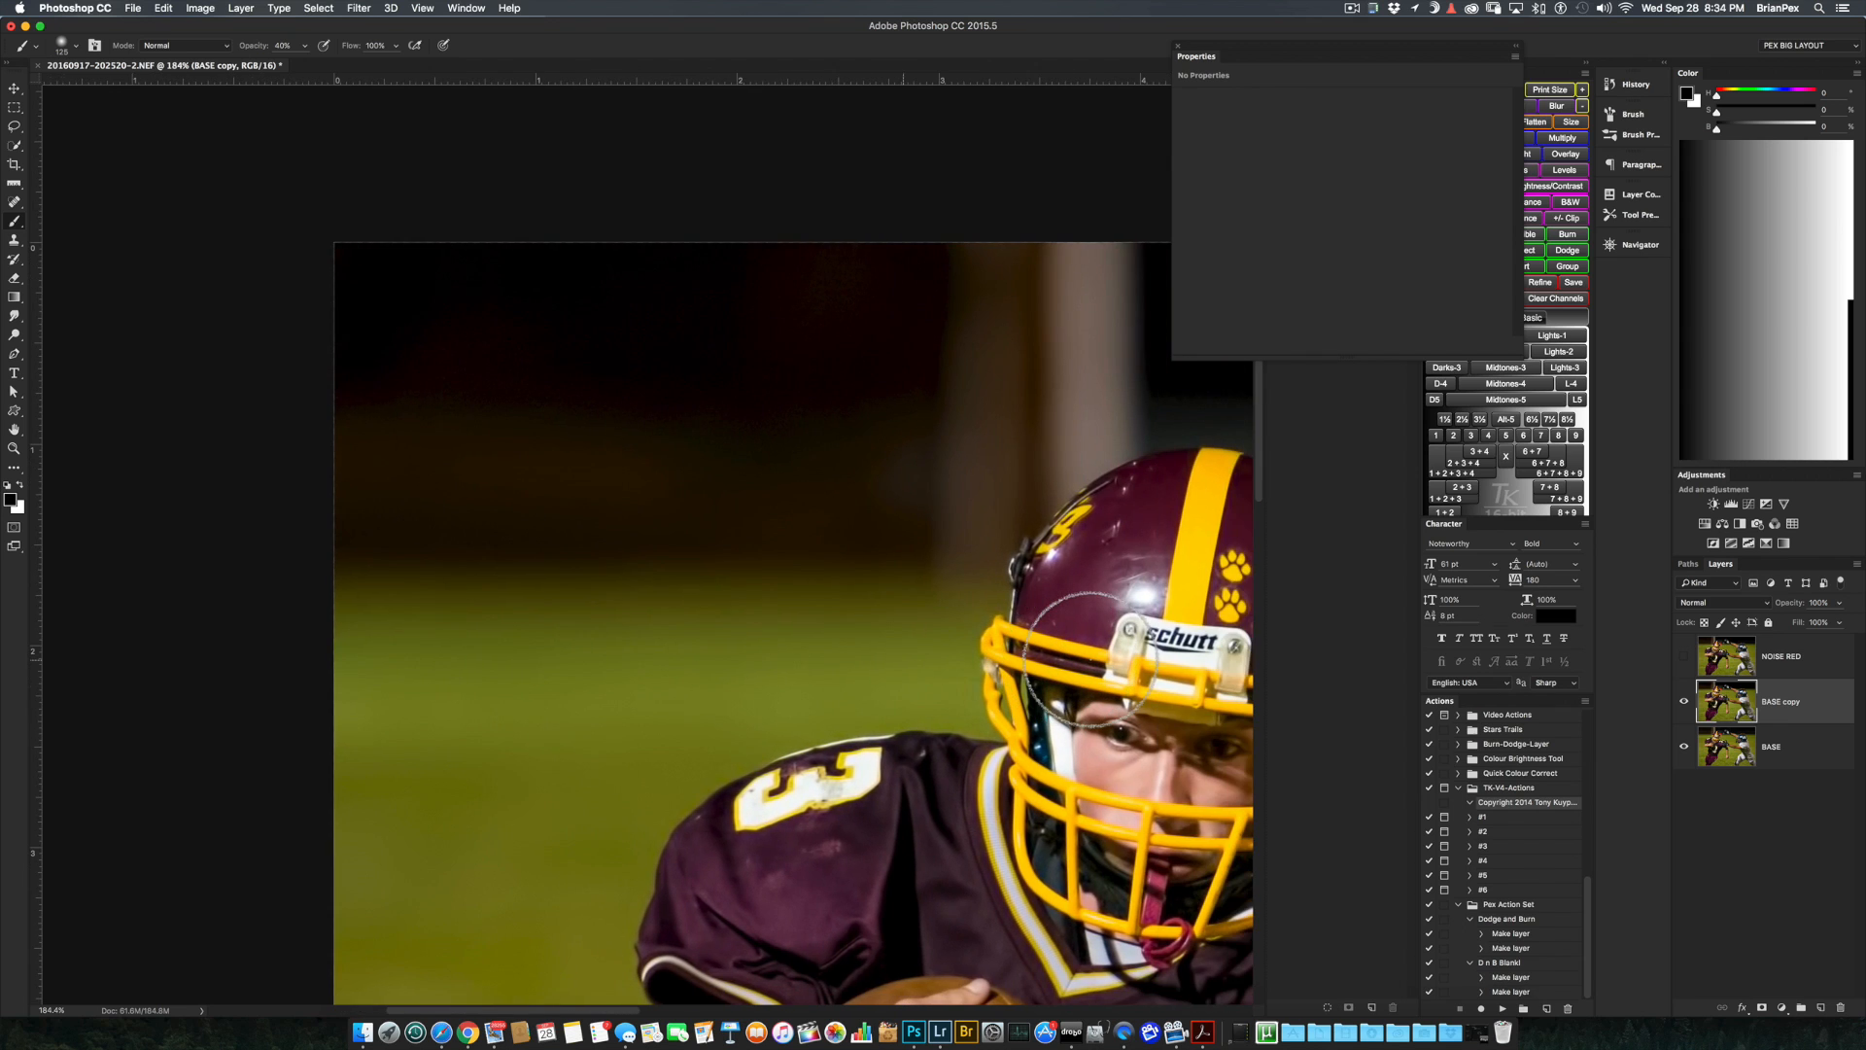
left_click(1685, 702)
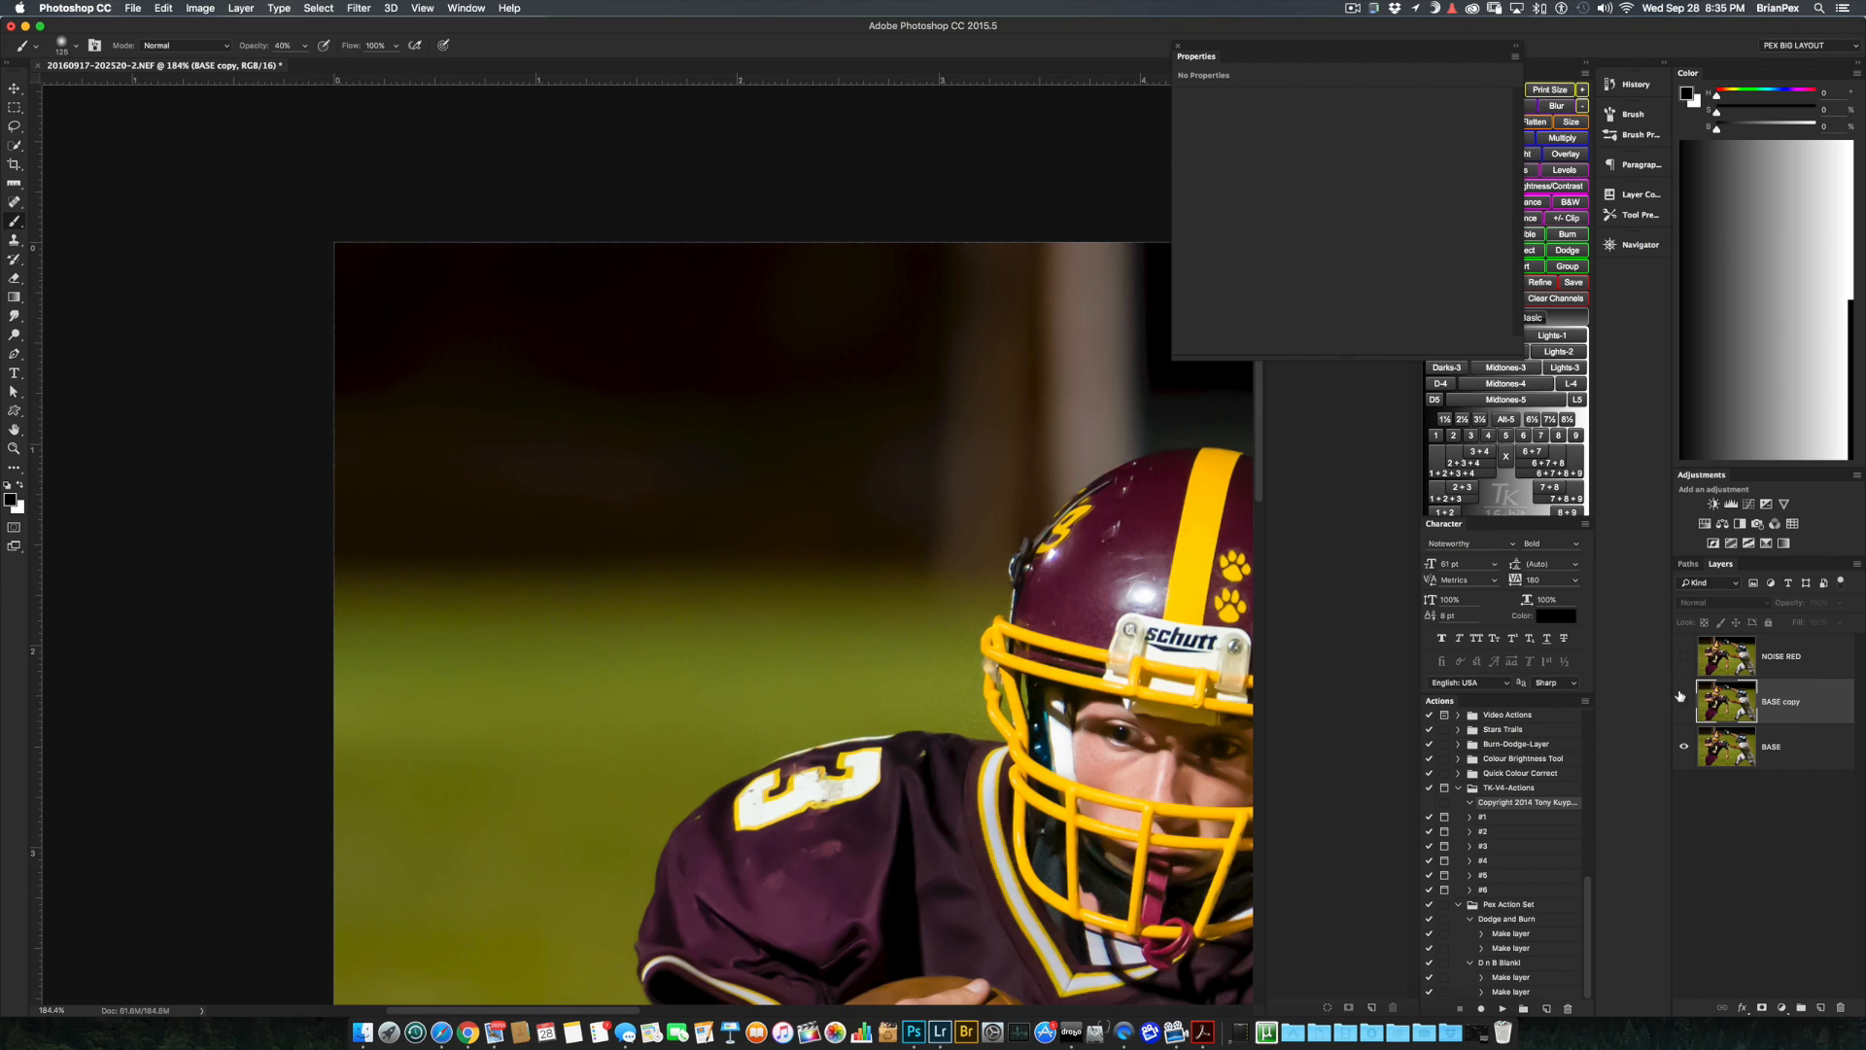
left_click(1682, 697)
left_click(1680, 658)
left_click(1681, 658)
left_click(1682, 698)
left_click(1684, 698)
- Show the NOISE RED layer, and delete the BASE copy layer
left_click(1684, 657)
left_click_drag(1796, 697, 1839, 1004)
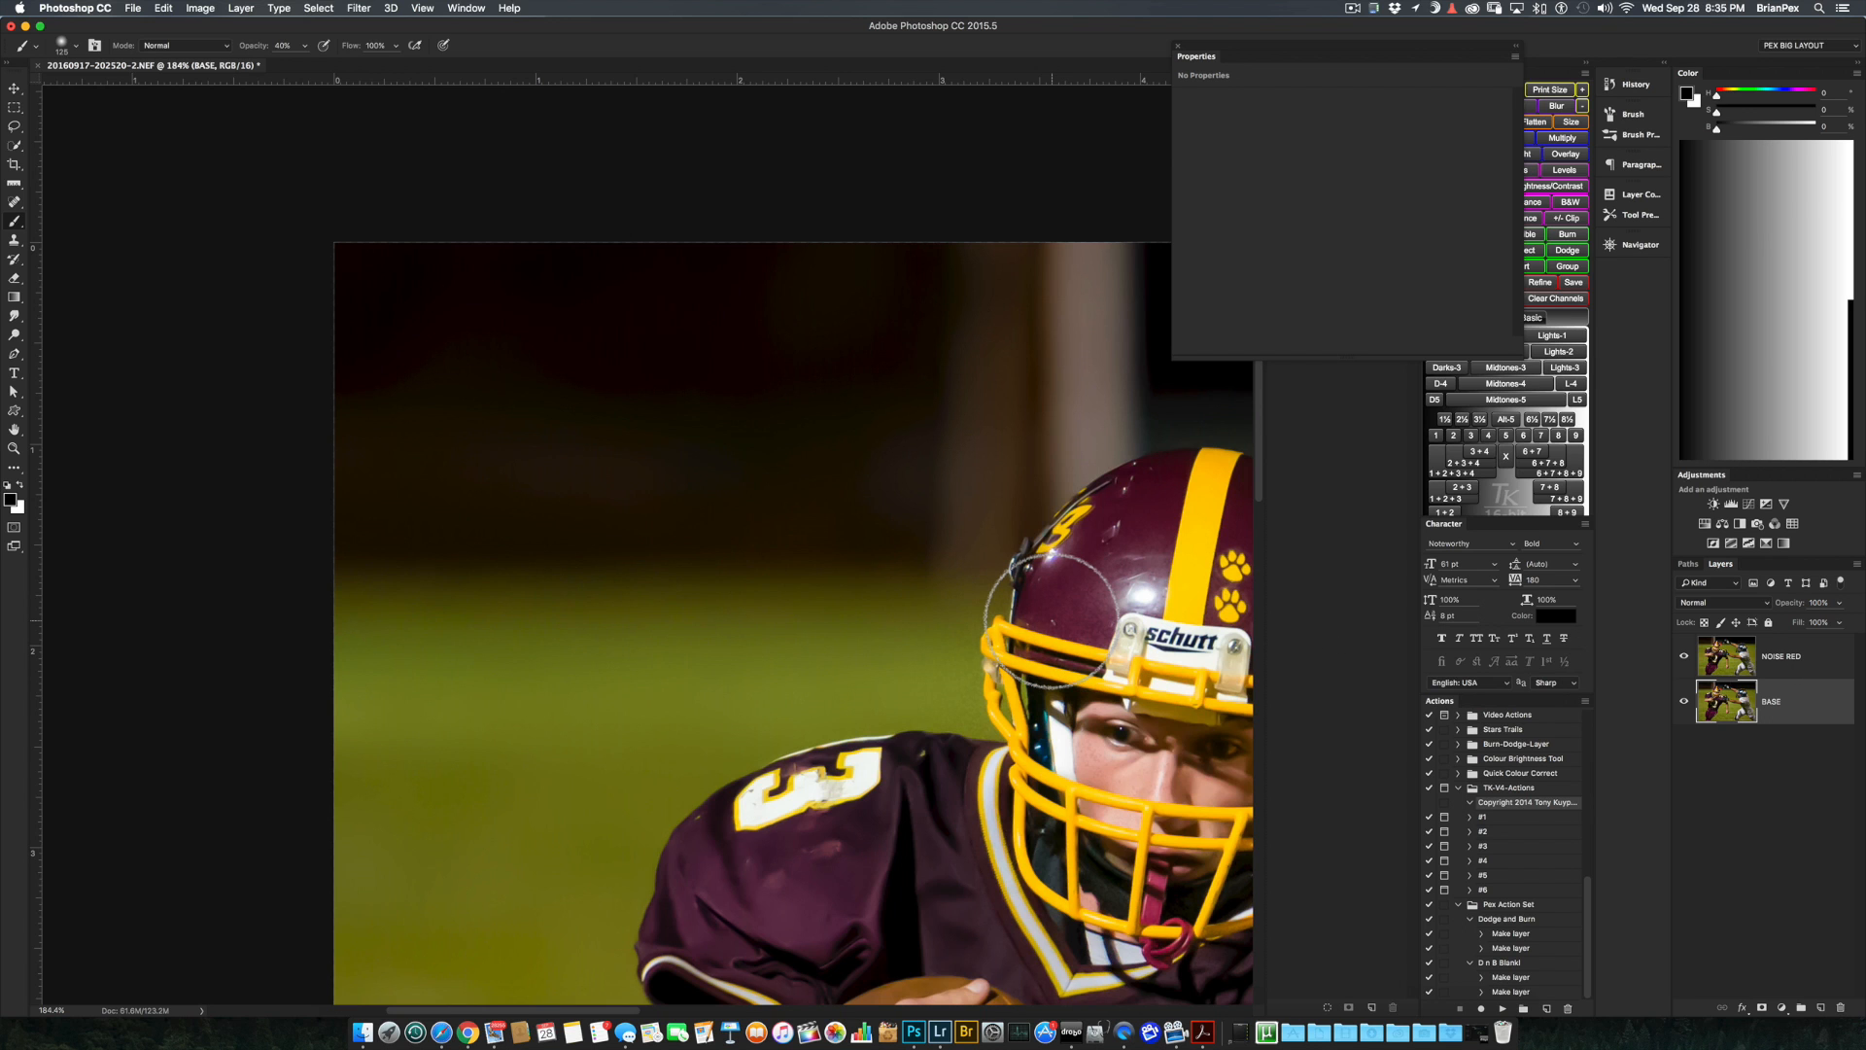
key("super+0")
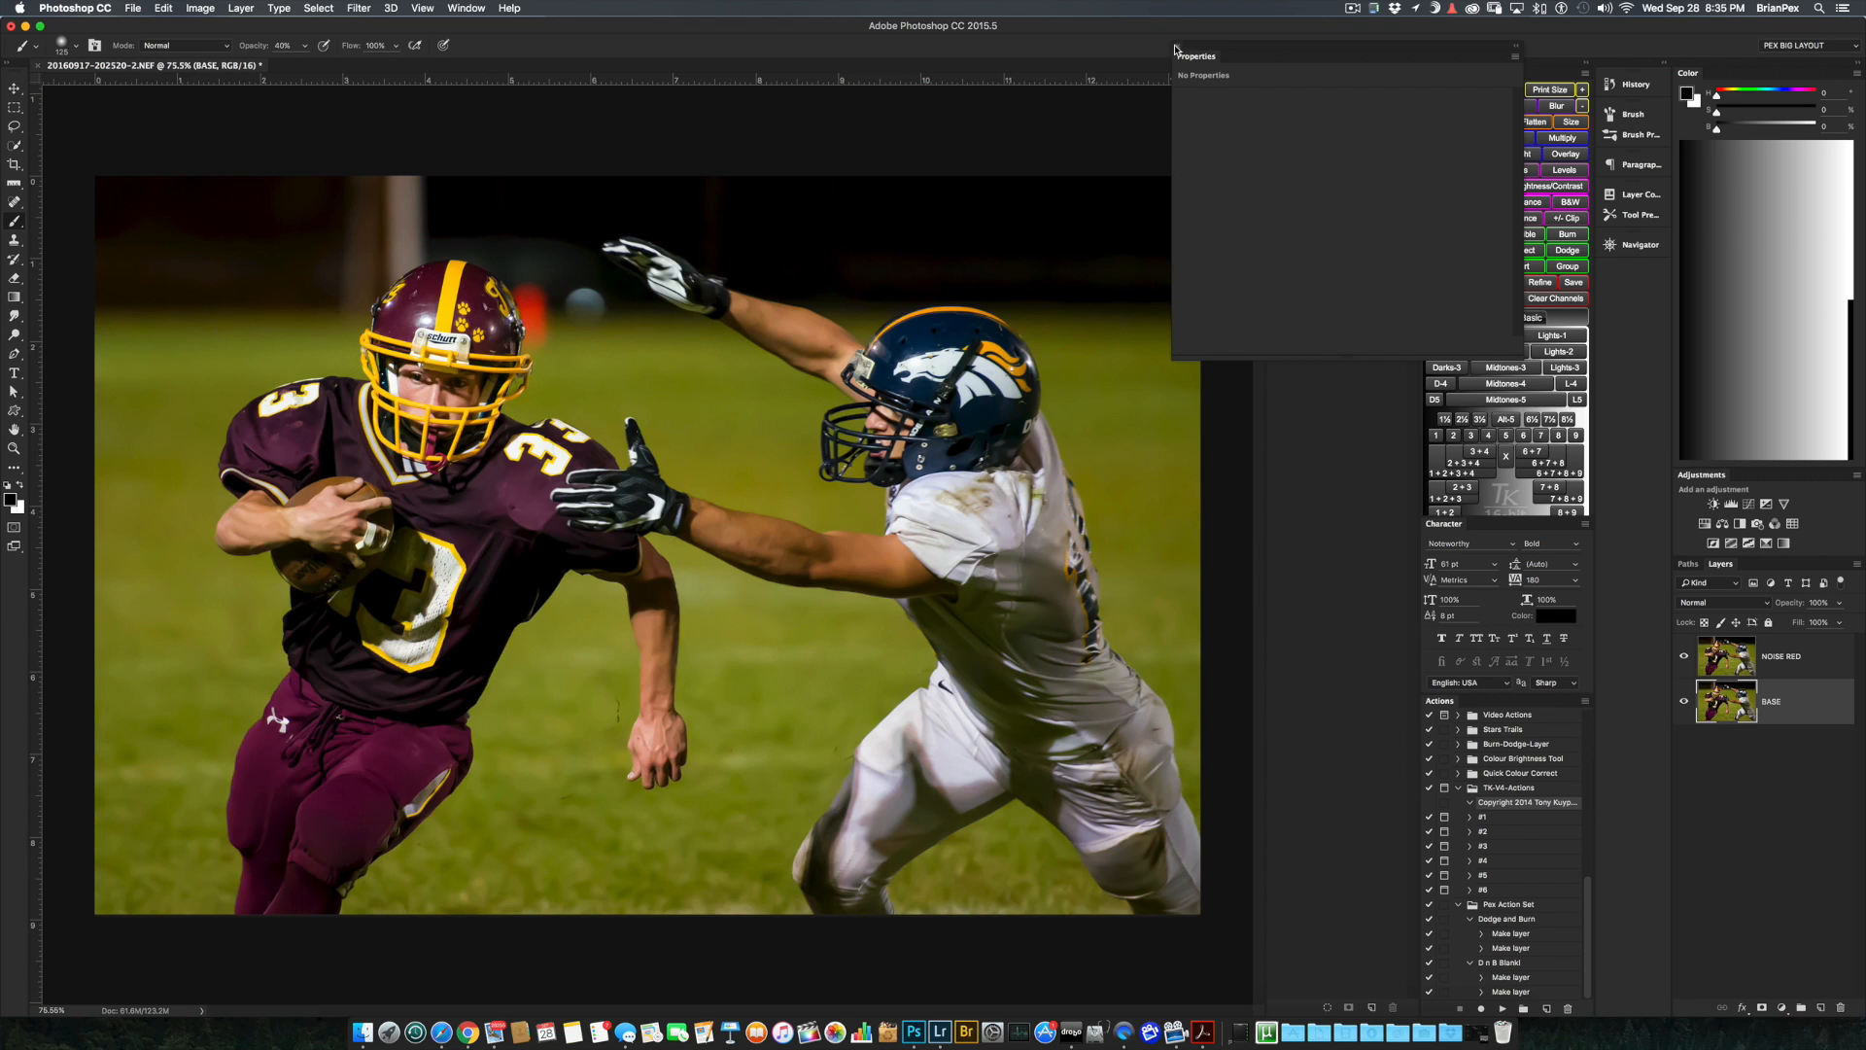
left_click_drag(1200, 54, 1277, 75)
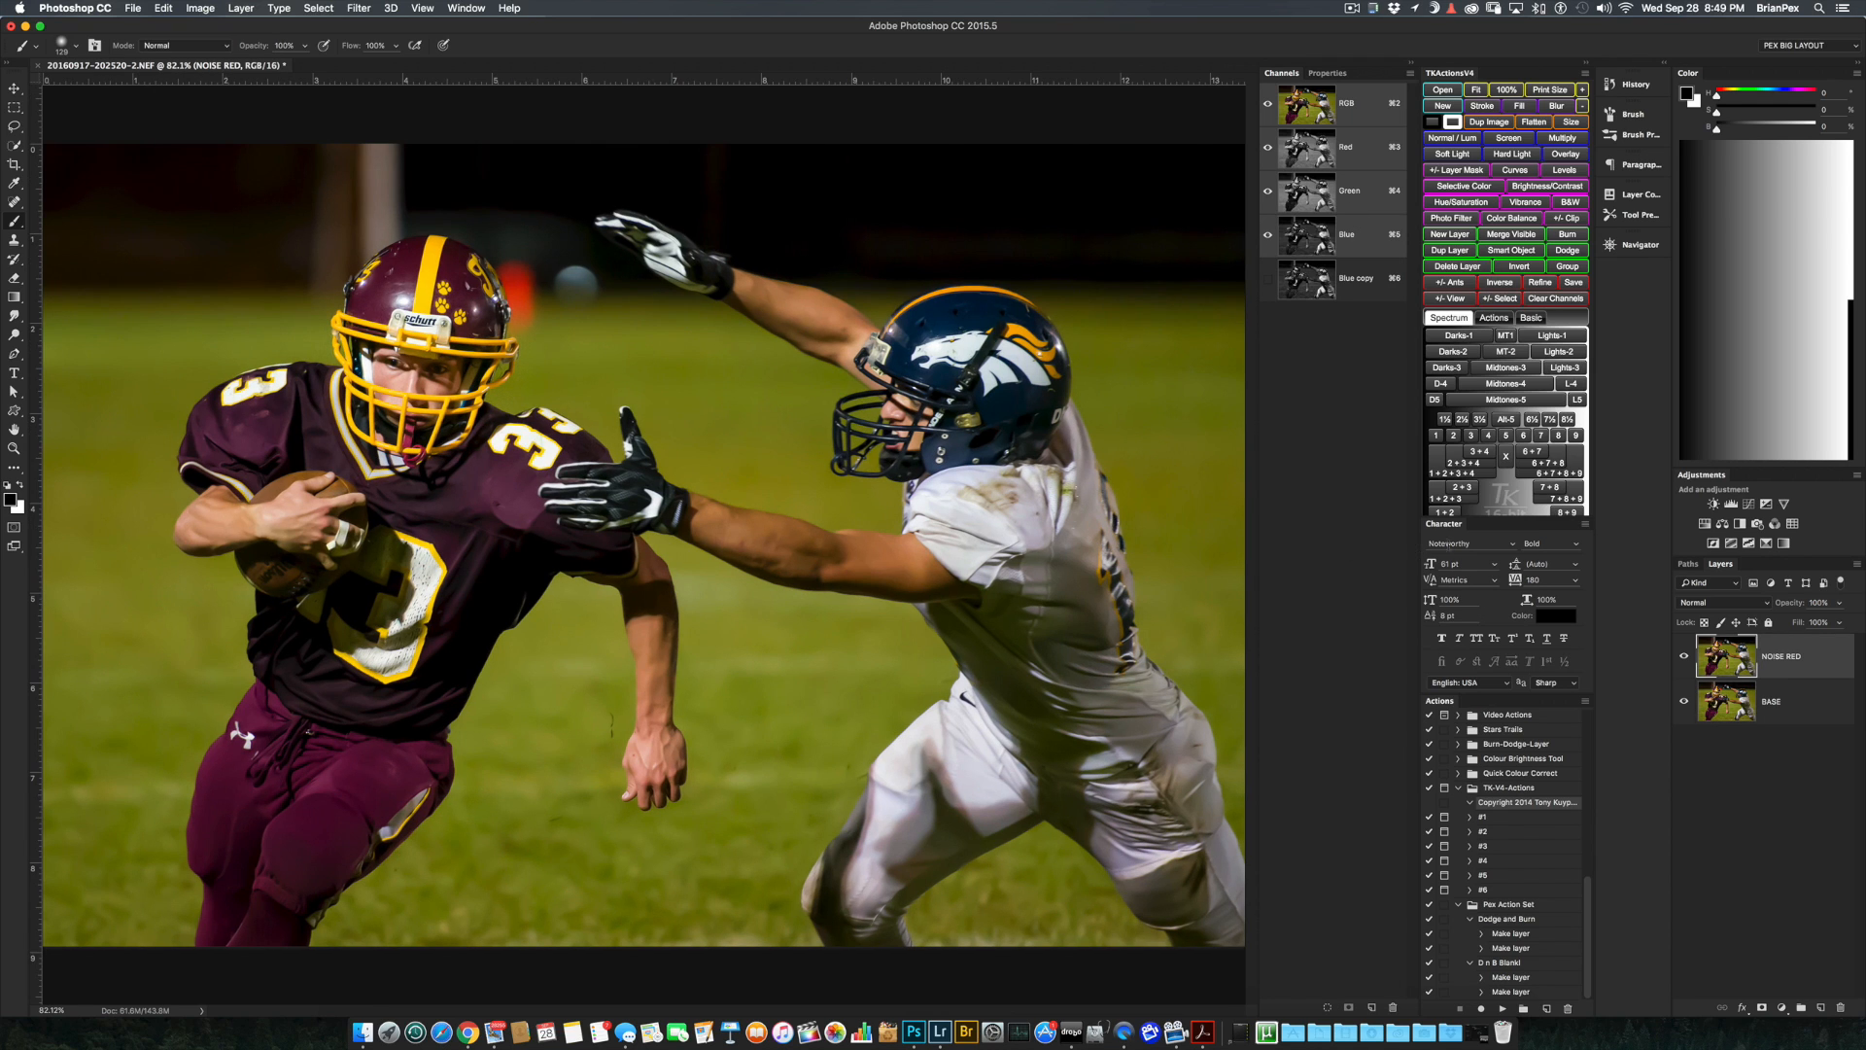
- Add a layer mask to NOISE RED and paint black at 70% opacity over the ball carrier's helmet
left_click(1761, 1007)
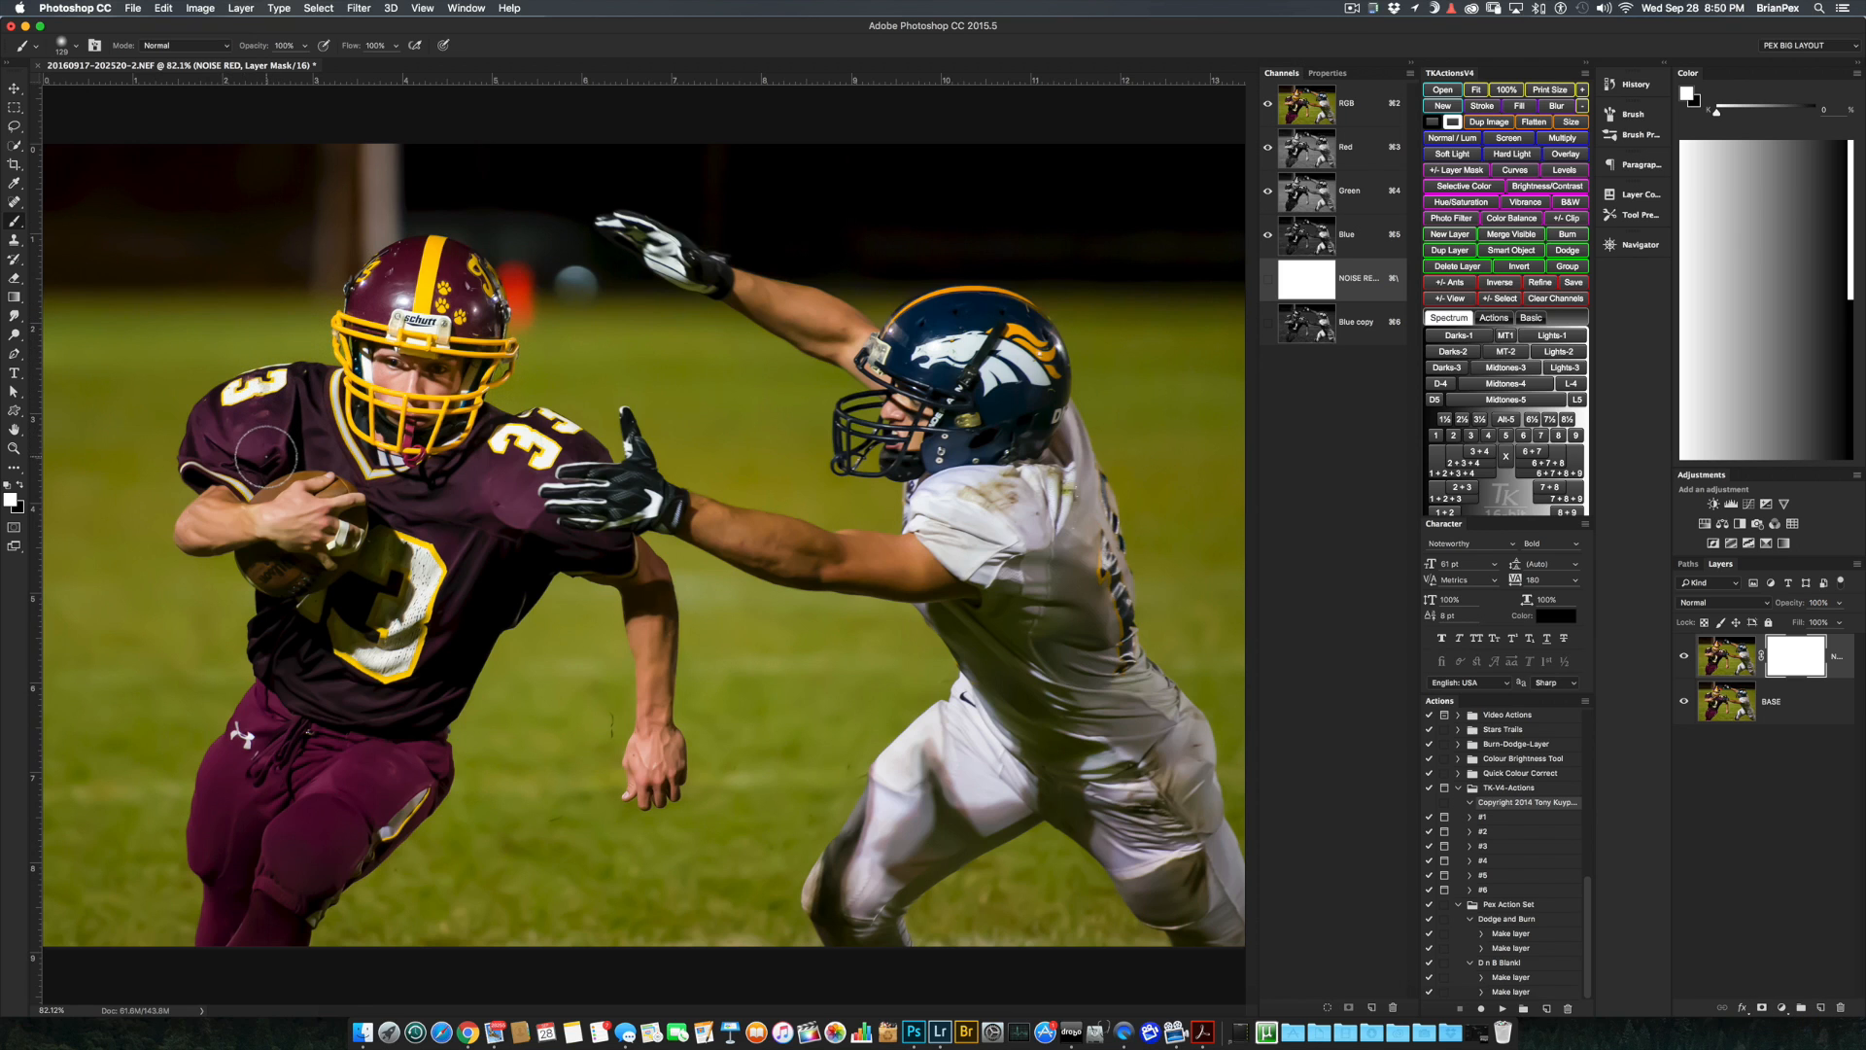
key("x")
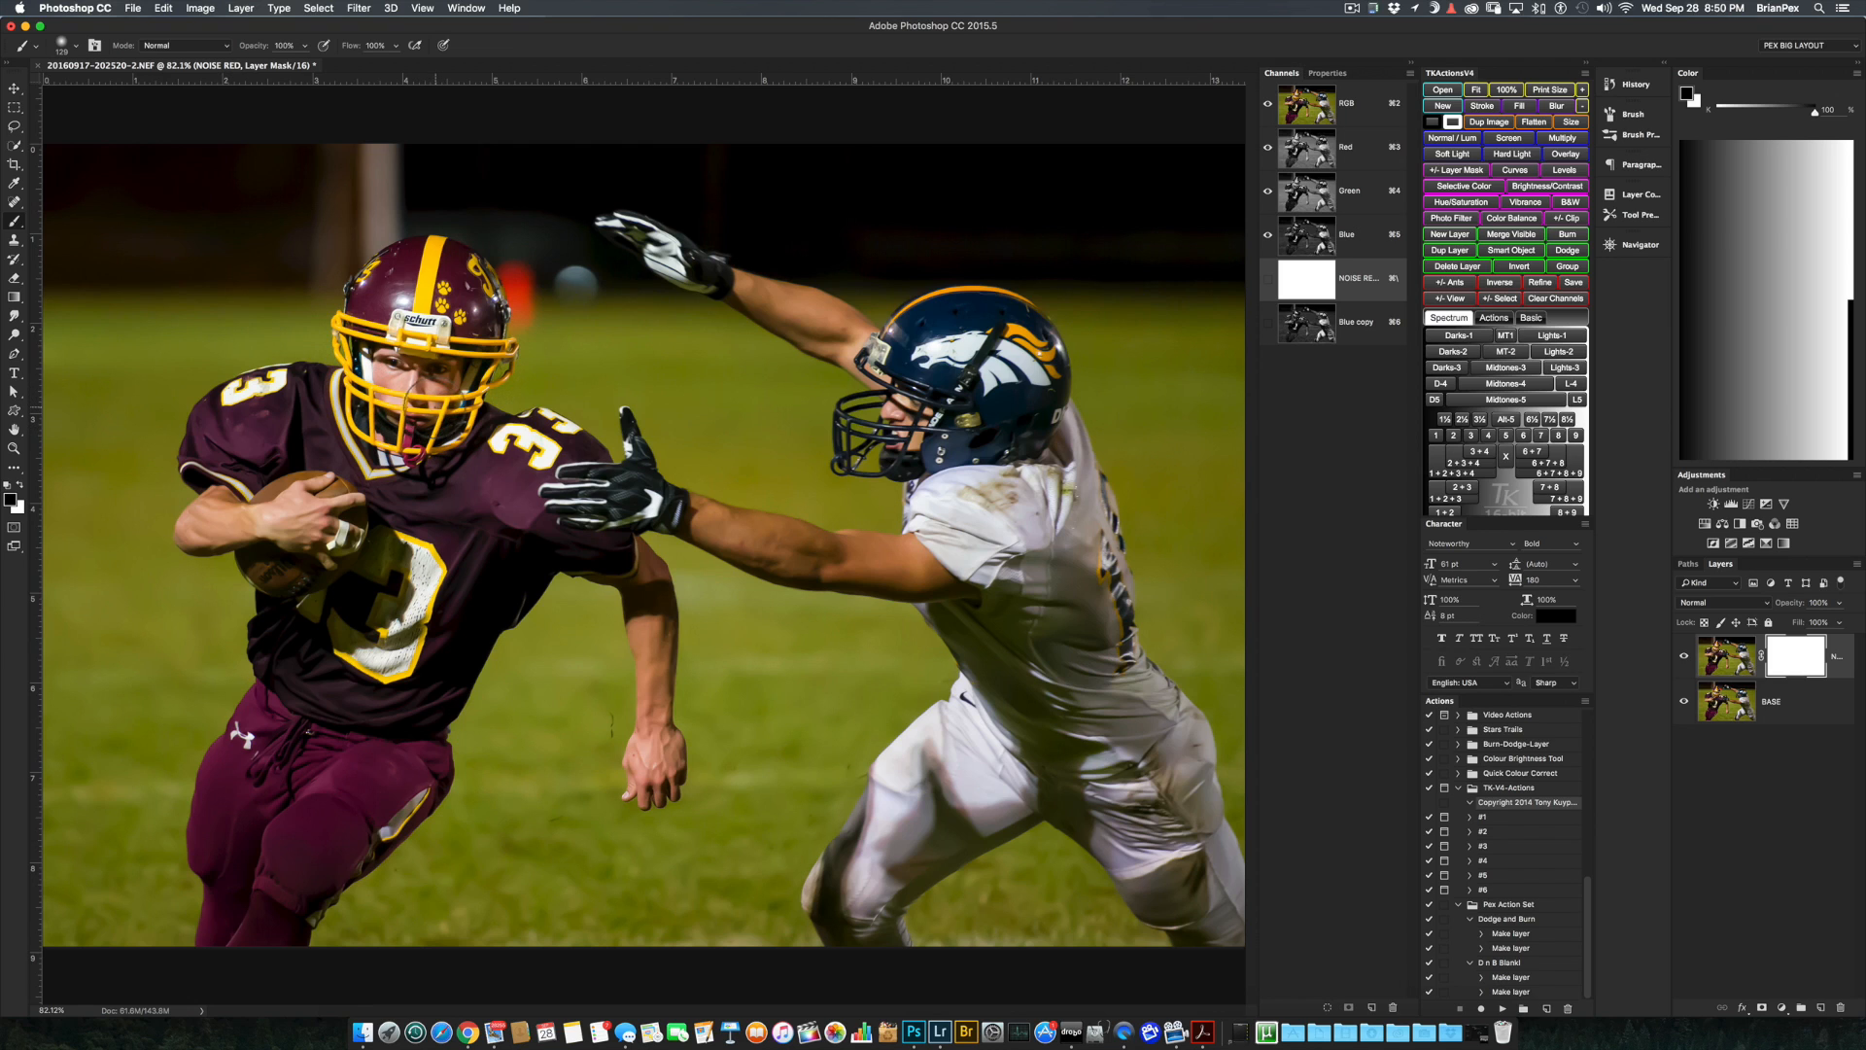
left_click_drag(432, 408, 445, 398, "ctrl+alt")
key("7")
key("z")
mouse_move(409, 403)
left_mouse_down()
mouse_move(448, 386)
mouse_move(562, 431)
mouse_move(694, 425)
left_mouse_up()
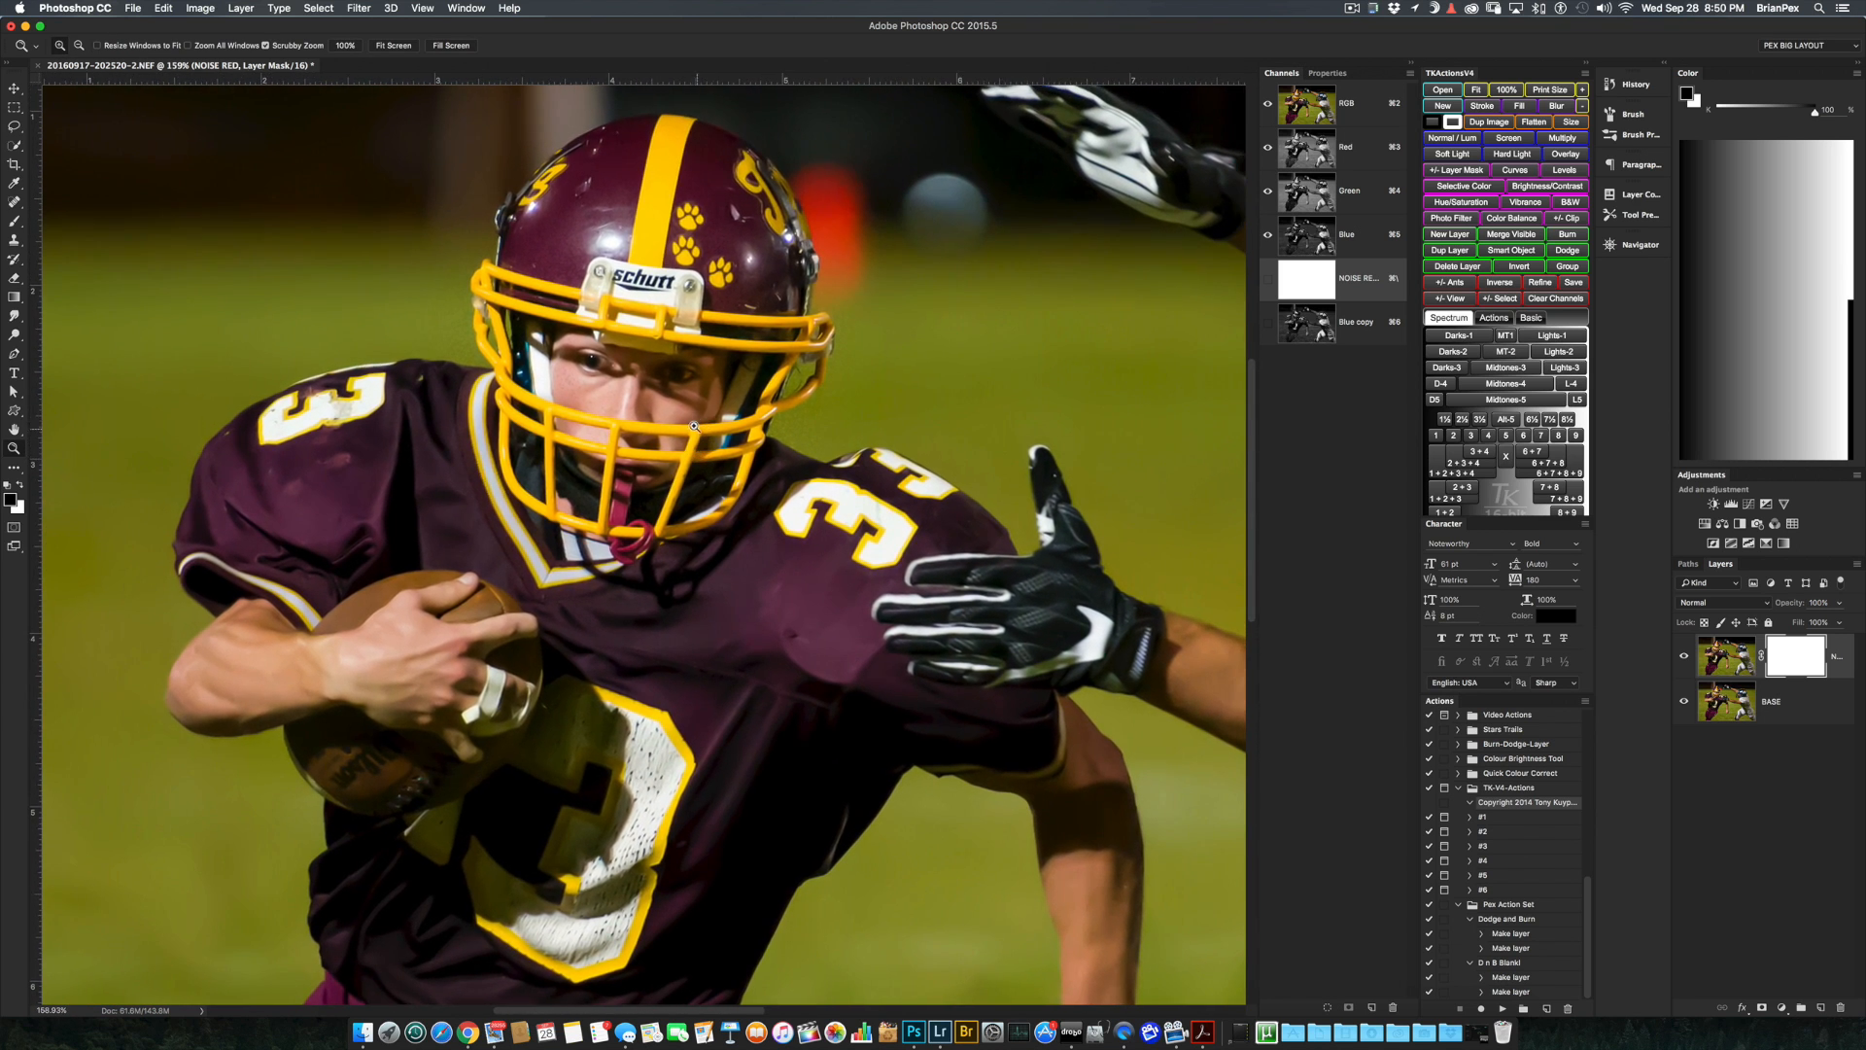
key("b")
left_click_drag(632, 369, 559, 366)
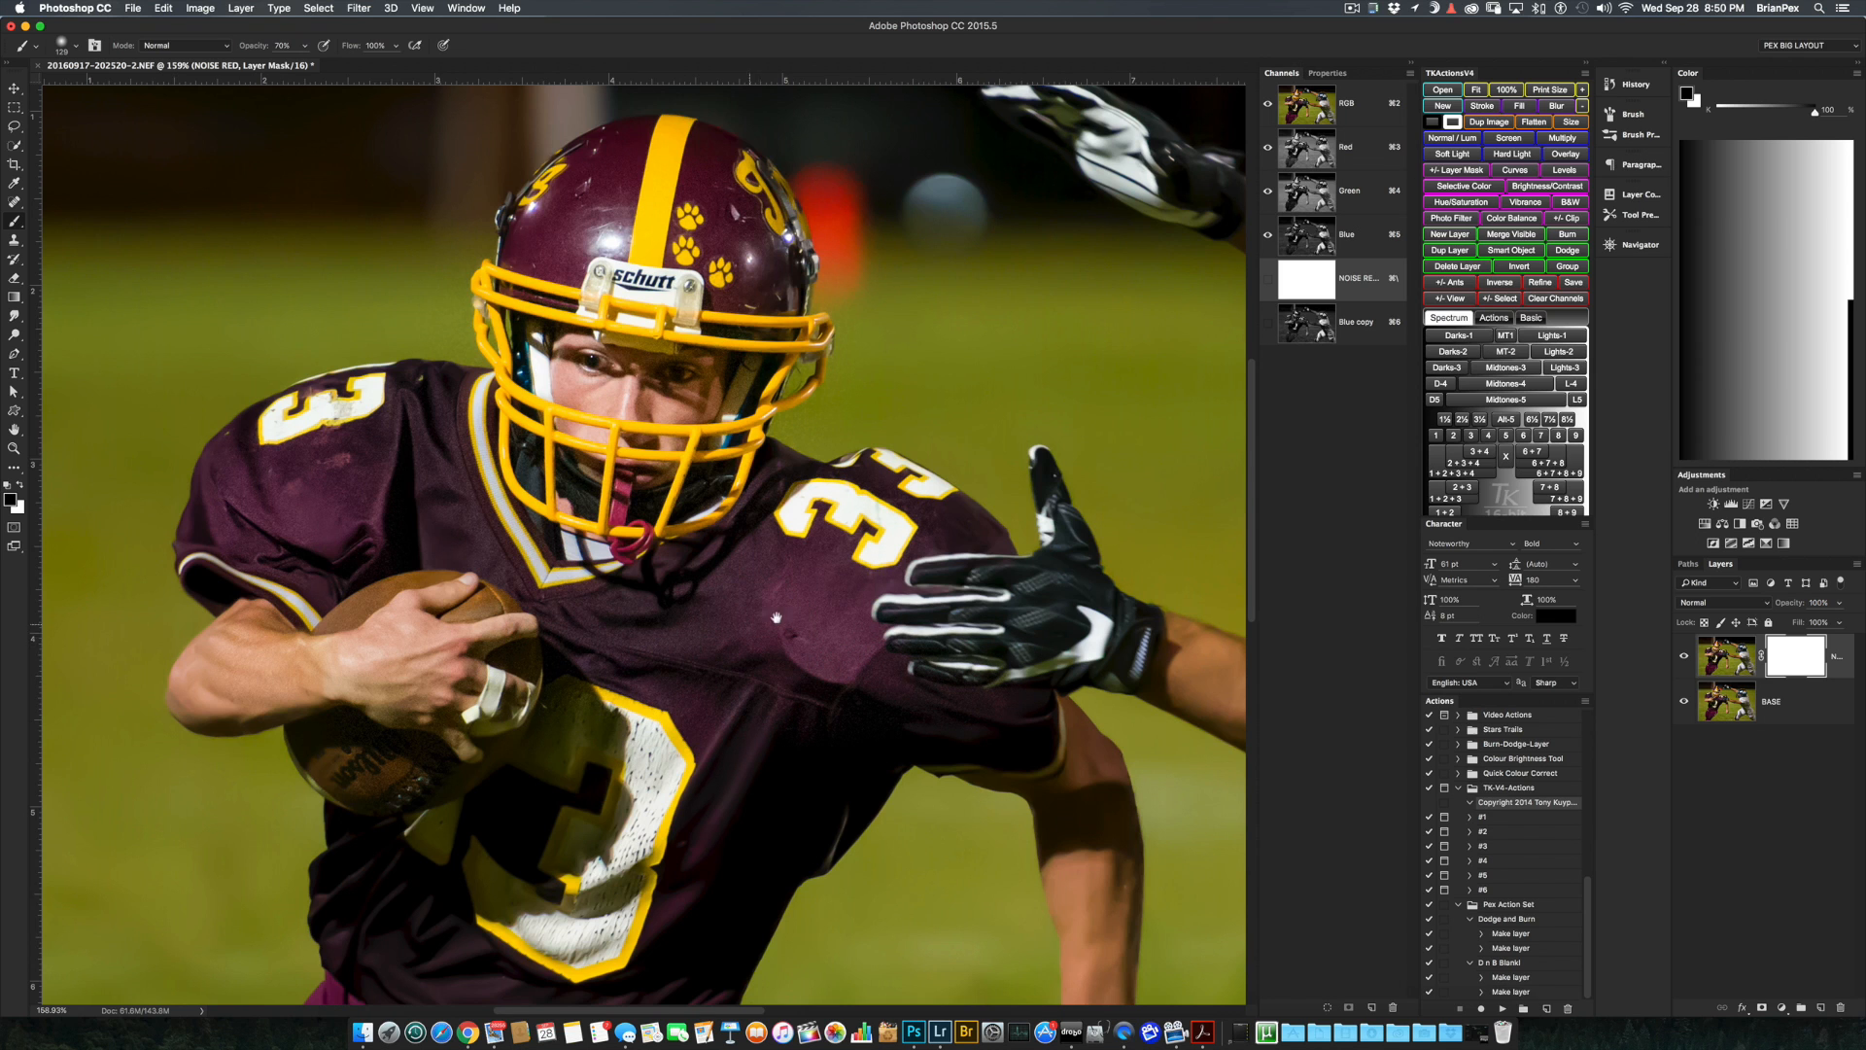
- Paint the NOISE RED mask black at 100% opacity over the ball carrier's lowered arm and hand
scroll(583, 583, "down", 10)
scroll(583, 583, "right", 10)
mouse_move(615, 495)
left_mouse_down()
mouse_move(557, 572)
mouse_move(473, 623)
mouse_move(695, 563)
mouse_move(874, 602)
mouse_move(847, 570)
mouse_move(903, 677)
mouse_move(876, 794)
mouse_move(882, 957)
left_mouse_up()
key("0")
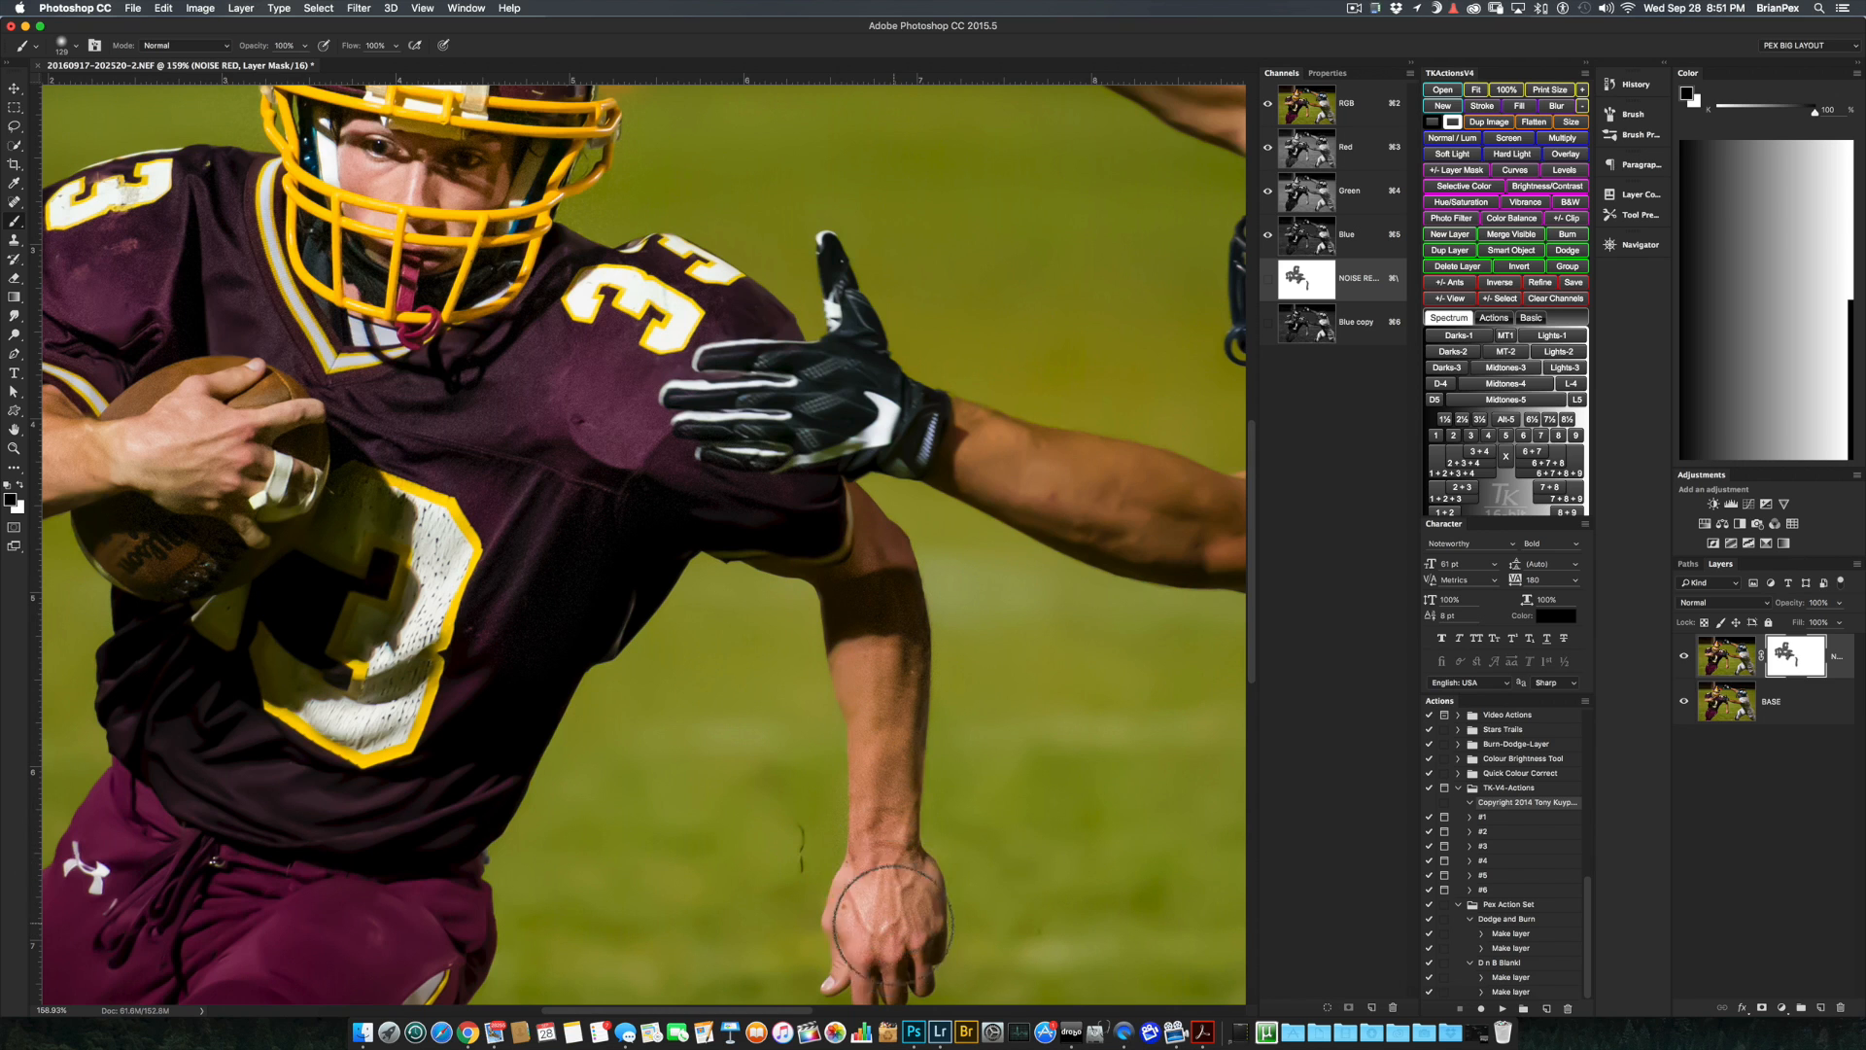
scroll(880, 874, "down", 4)
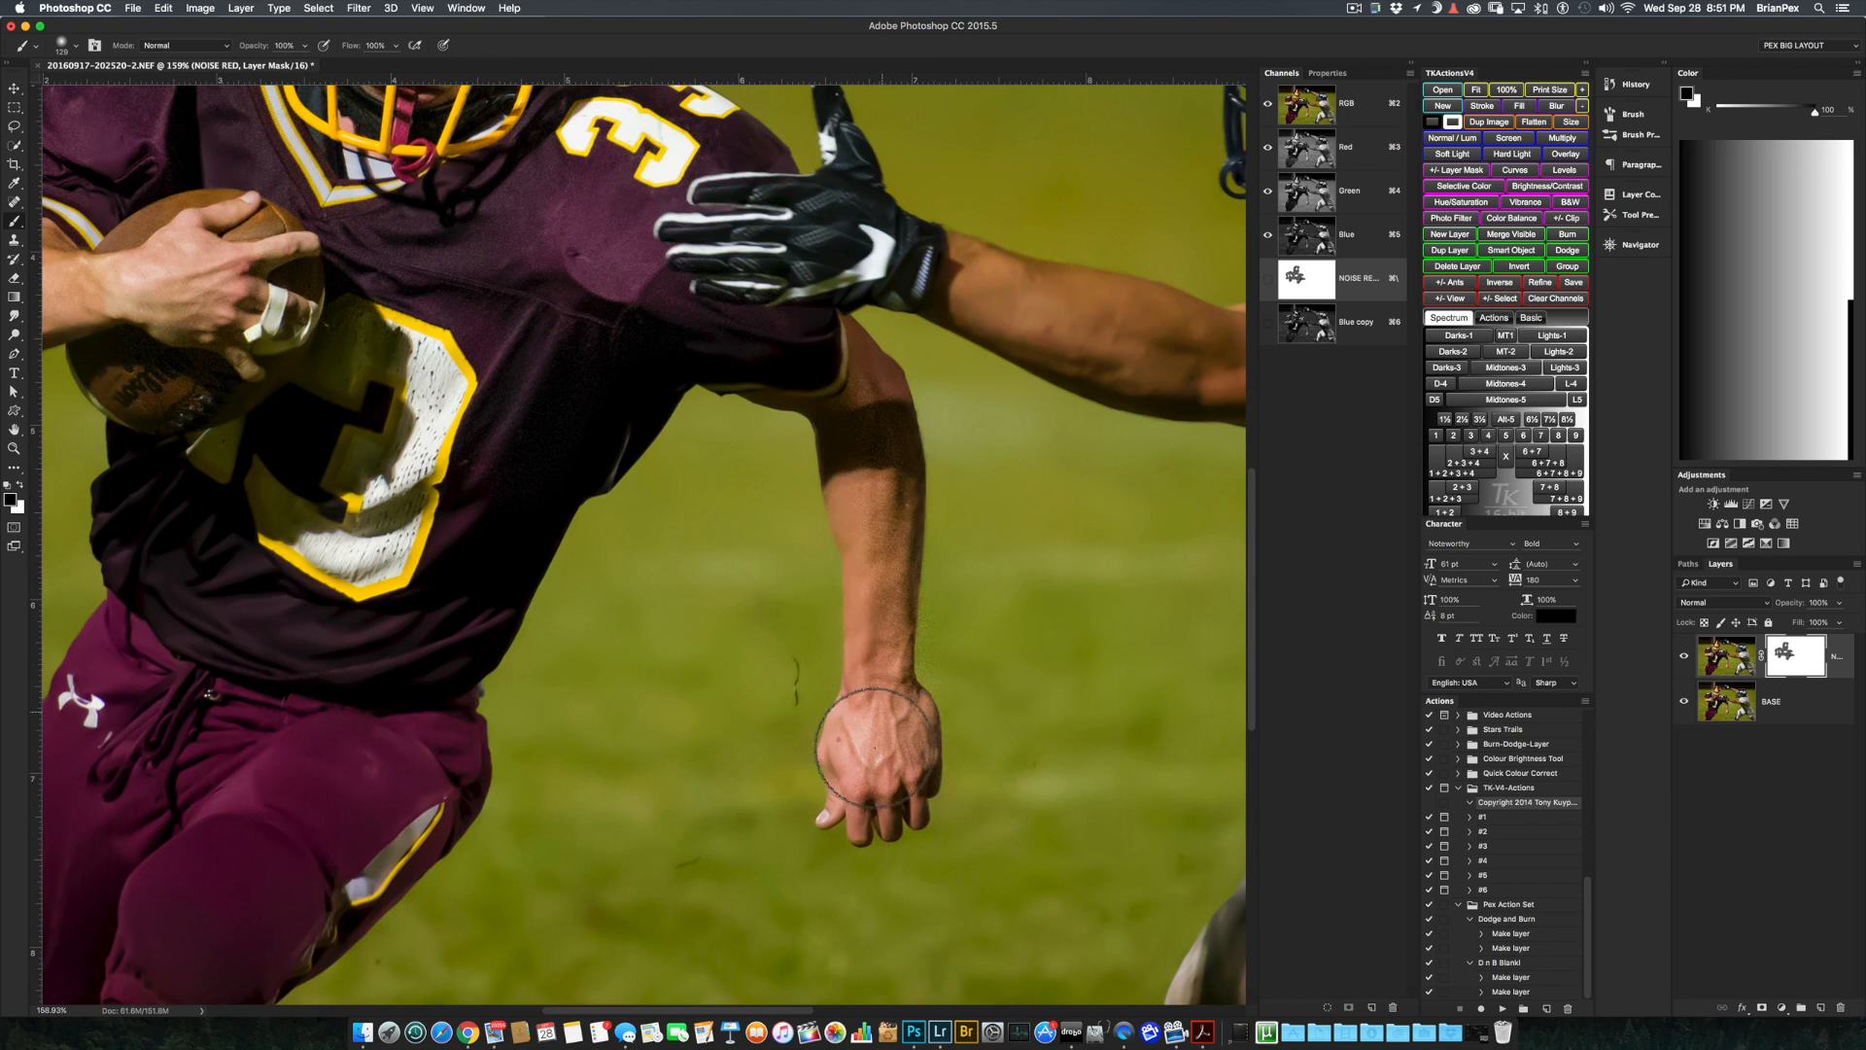
mouse_move(879, 747)
left_mouse_down()
mouse_move(879, 567)
mouse_move(861, 672)
left_mouse_up()
- Paint the NOISE RED mask black over the ball carrier's jersey and ball-carrying arm
mouse_move(582, 444)
left_mouse_down()
mouse_move(528, 410)
mouse_move(431, 514)
mouse_move(443, 426)
mouse_move(348, 458)
mouse_move(255, 389)
mouse_move(279, 323)
left_mouse_up()
left_click_drag(347, 395, 834, 580)
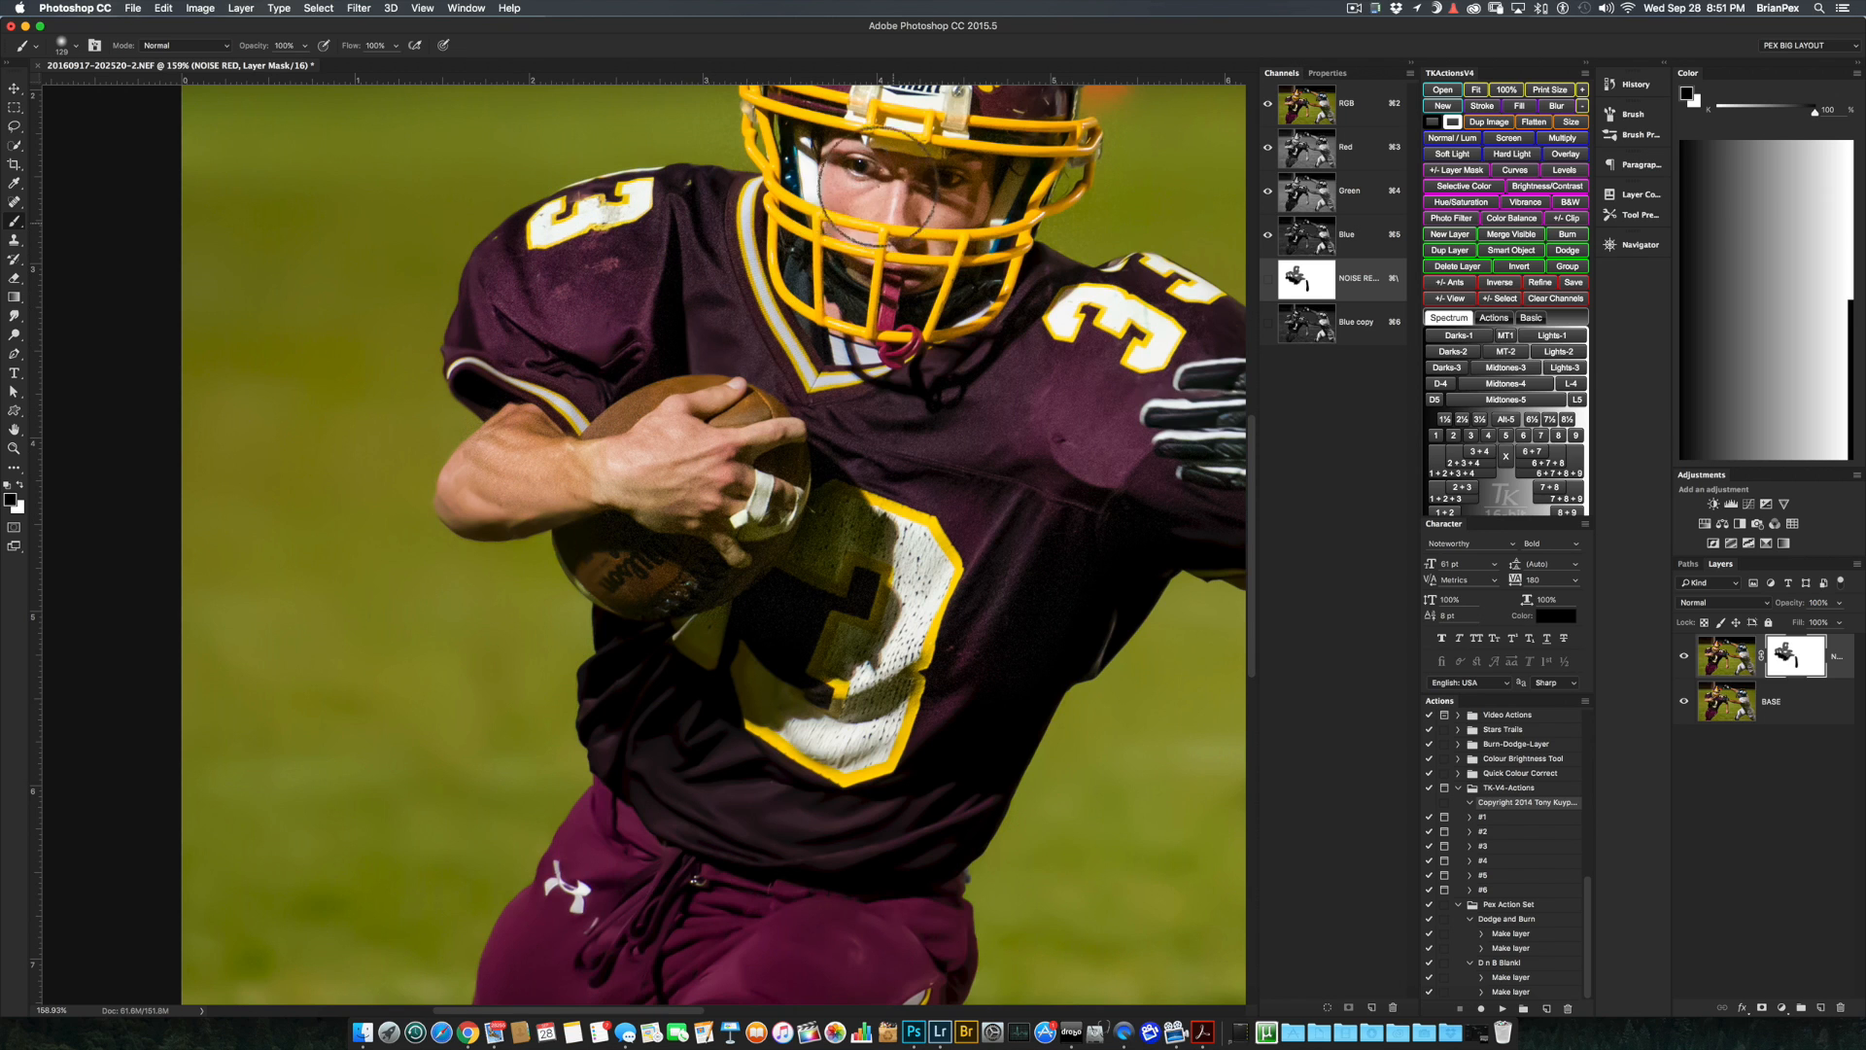
left_click_drag(895, 324, 784, 526)
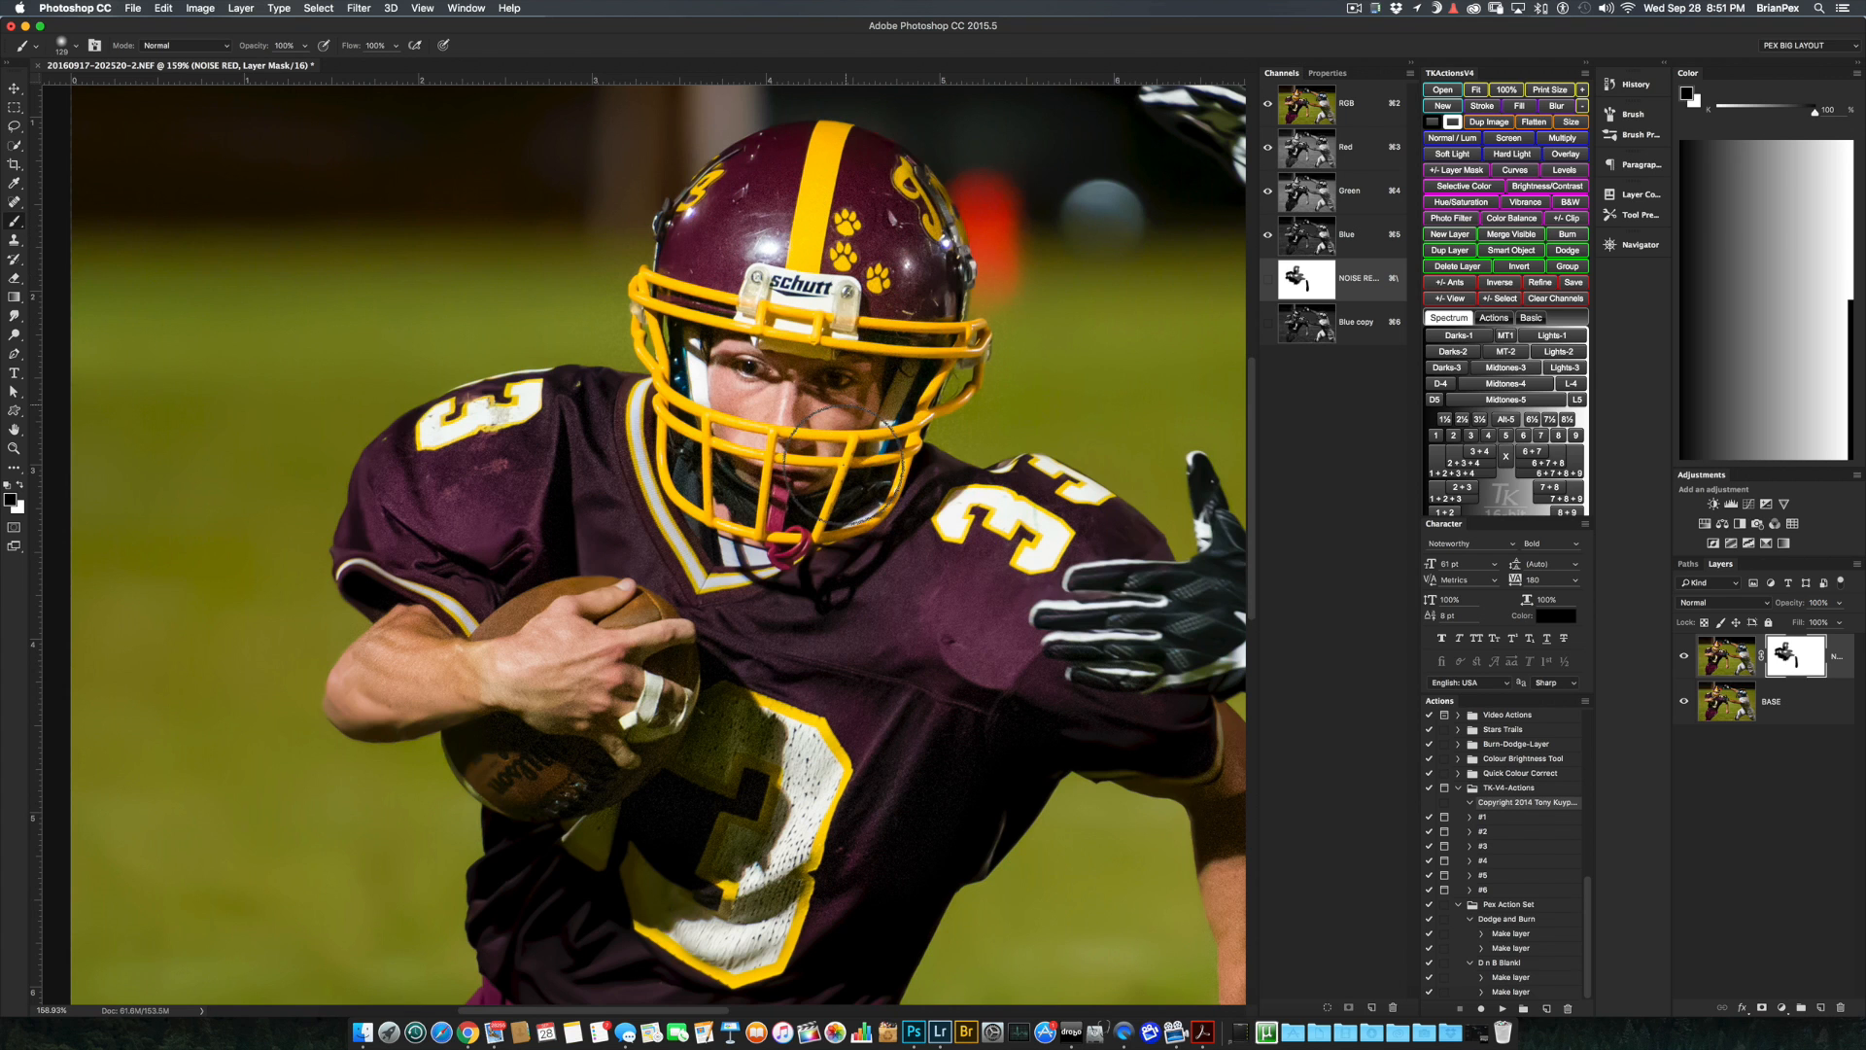
left_click_drag(767, 530, 735, 371)
scroll(735, 371, "down", 8)
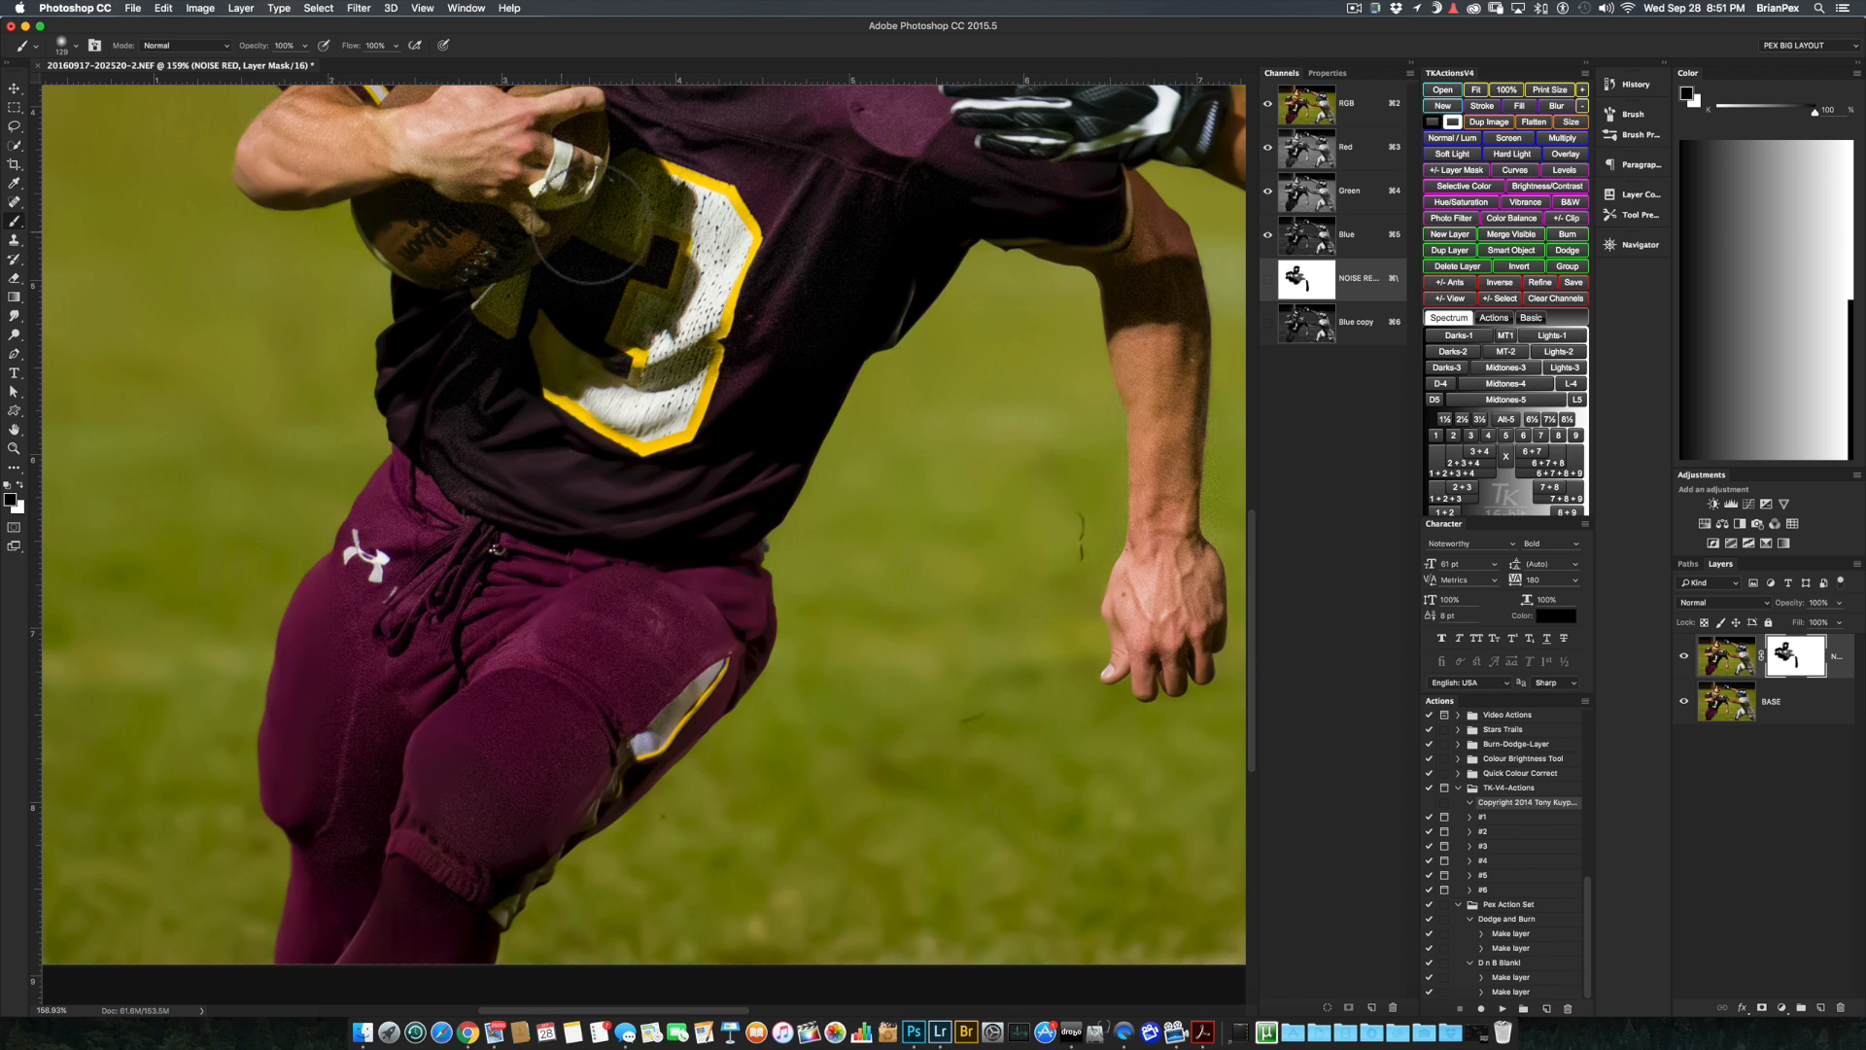
mouse_move(986, 200)
left_mouse_down()
mouse_move(466, 439)
mouse_move(318, 417)
mouse_move(197, 534)
left_mouse_up()
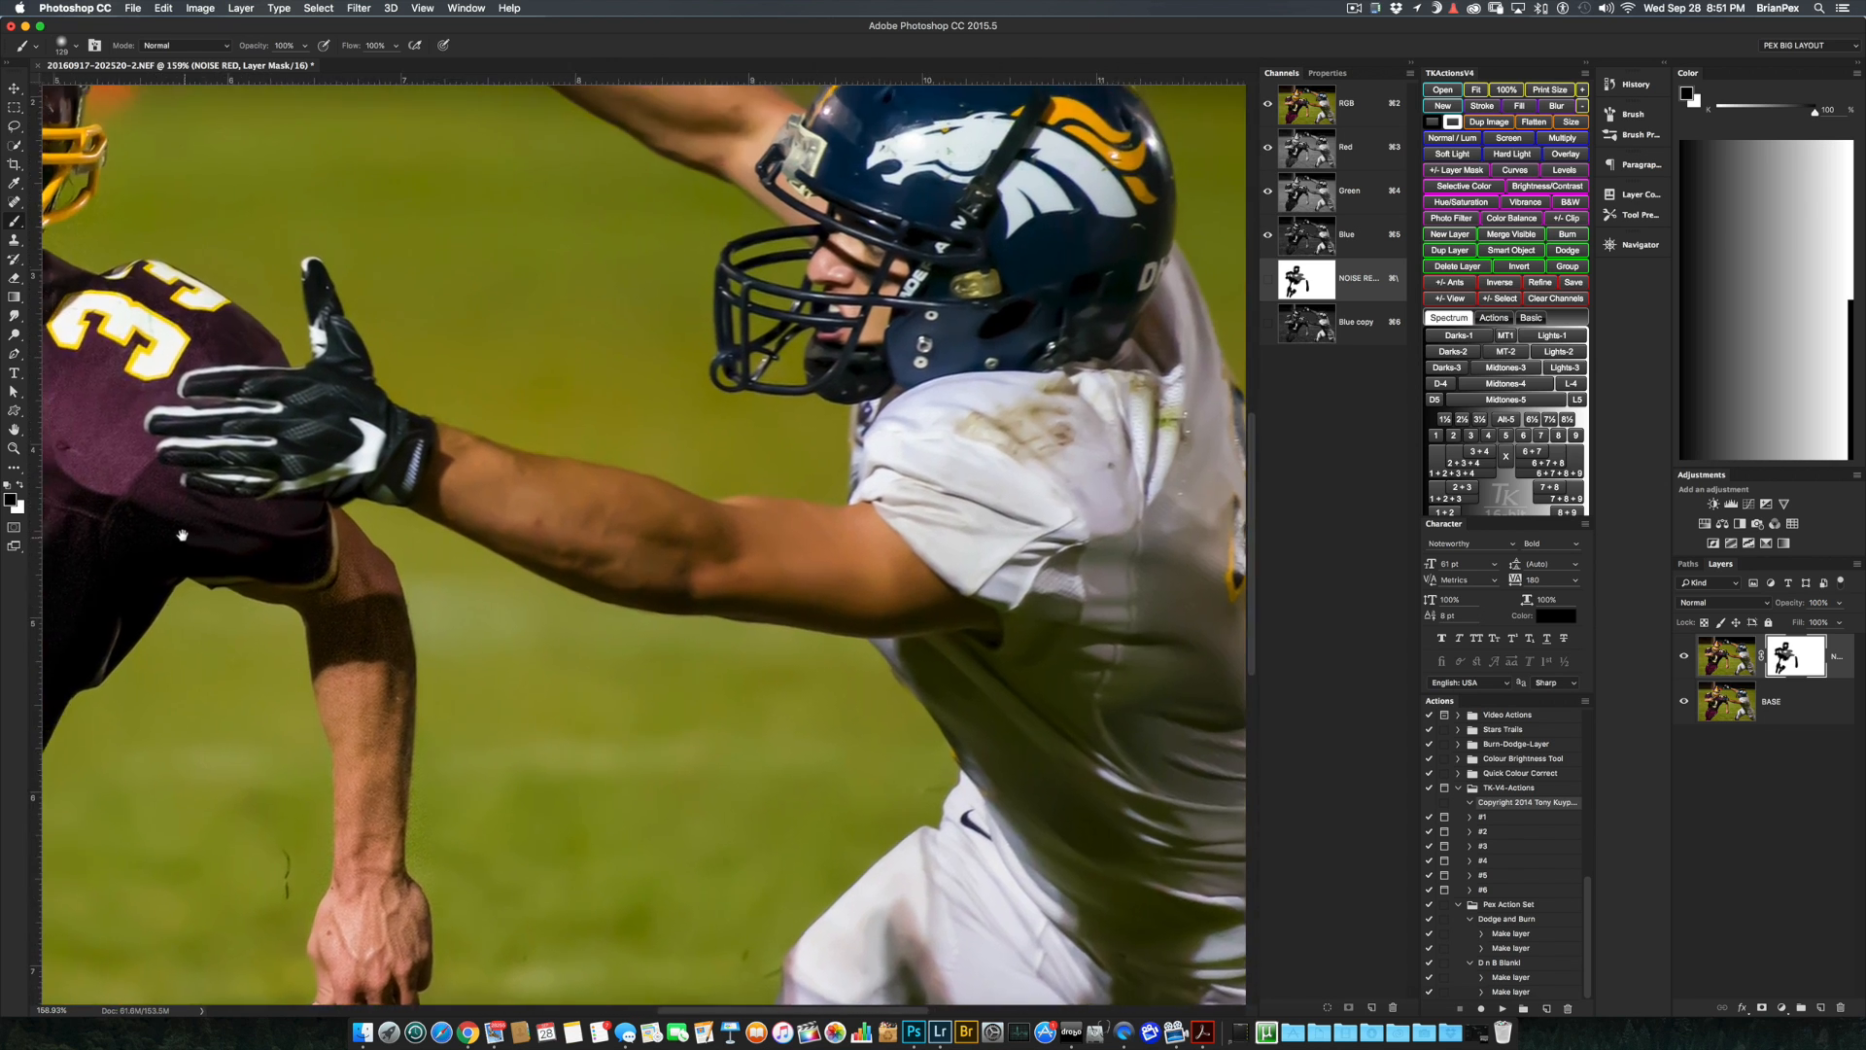
- Paint the NOISE RED mask black over the tackler's arms, helmet and white jersey
left_click_drag(604, 471, 564, 468)
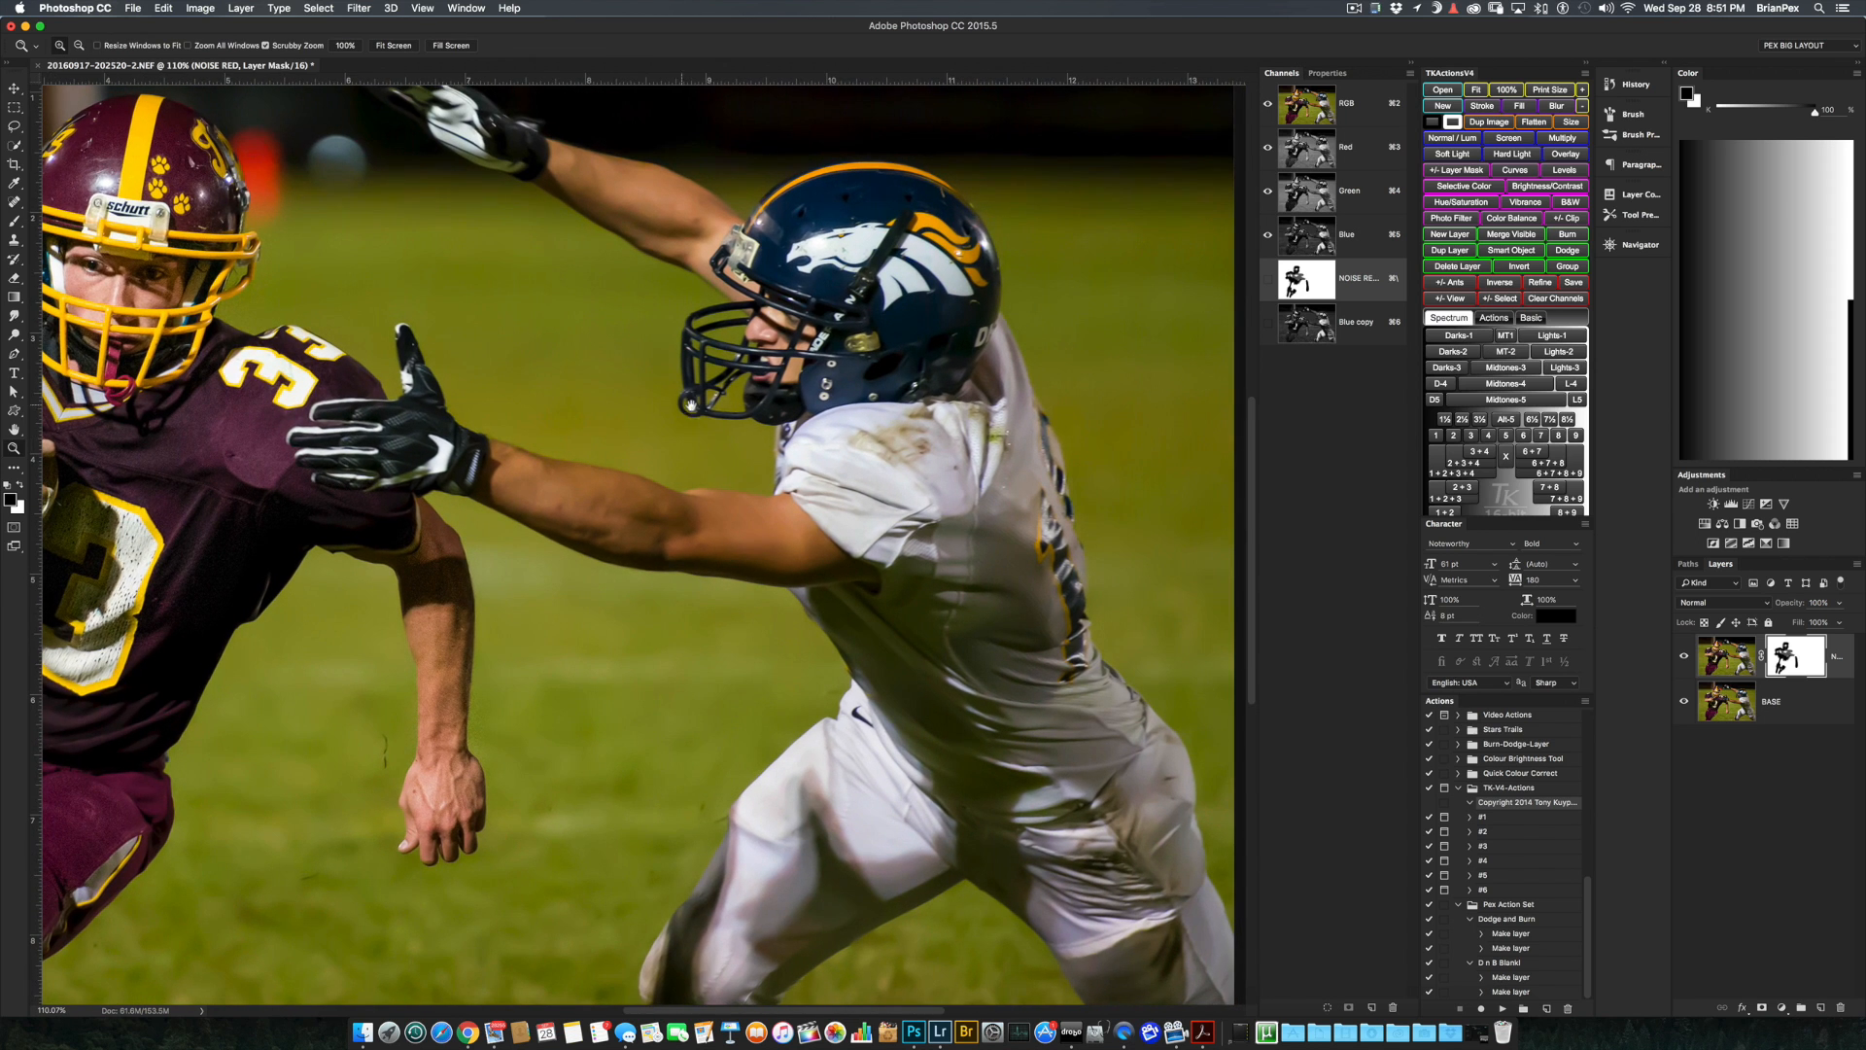
left_click_drag(774, 473, 806, 543)
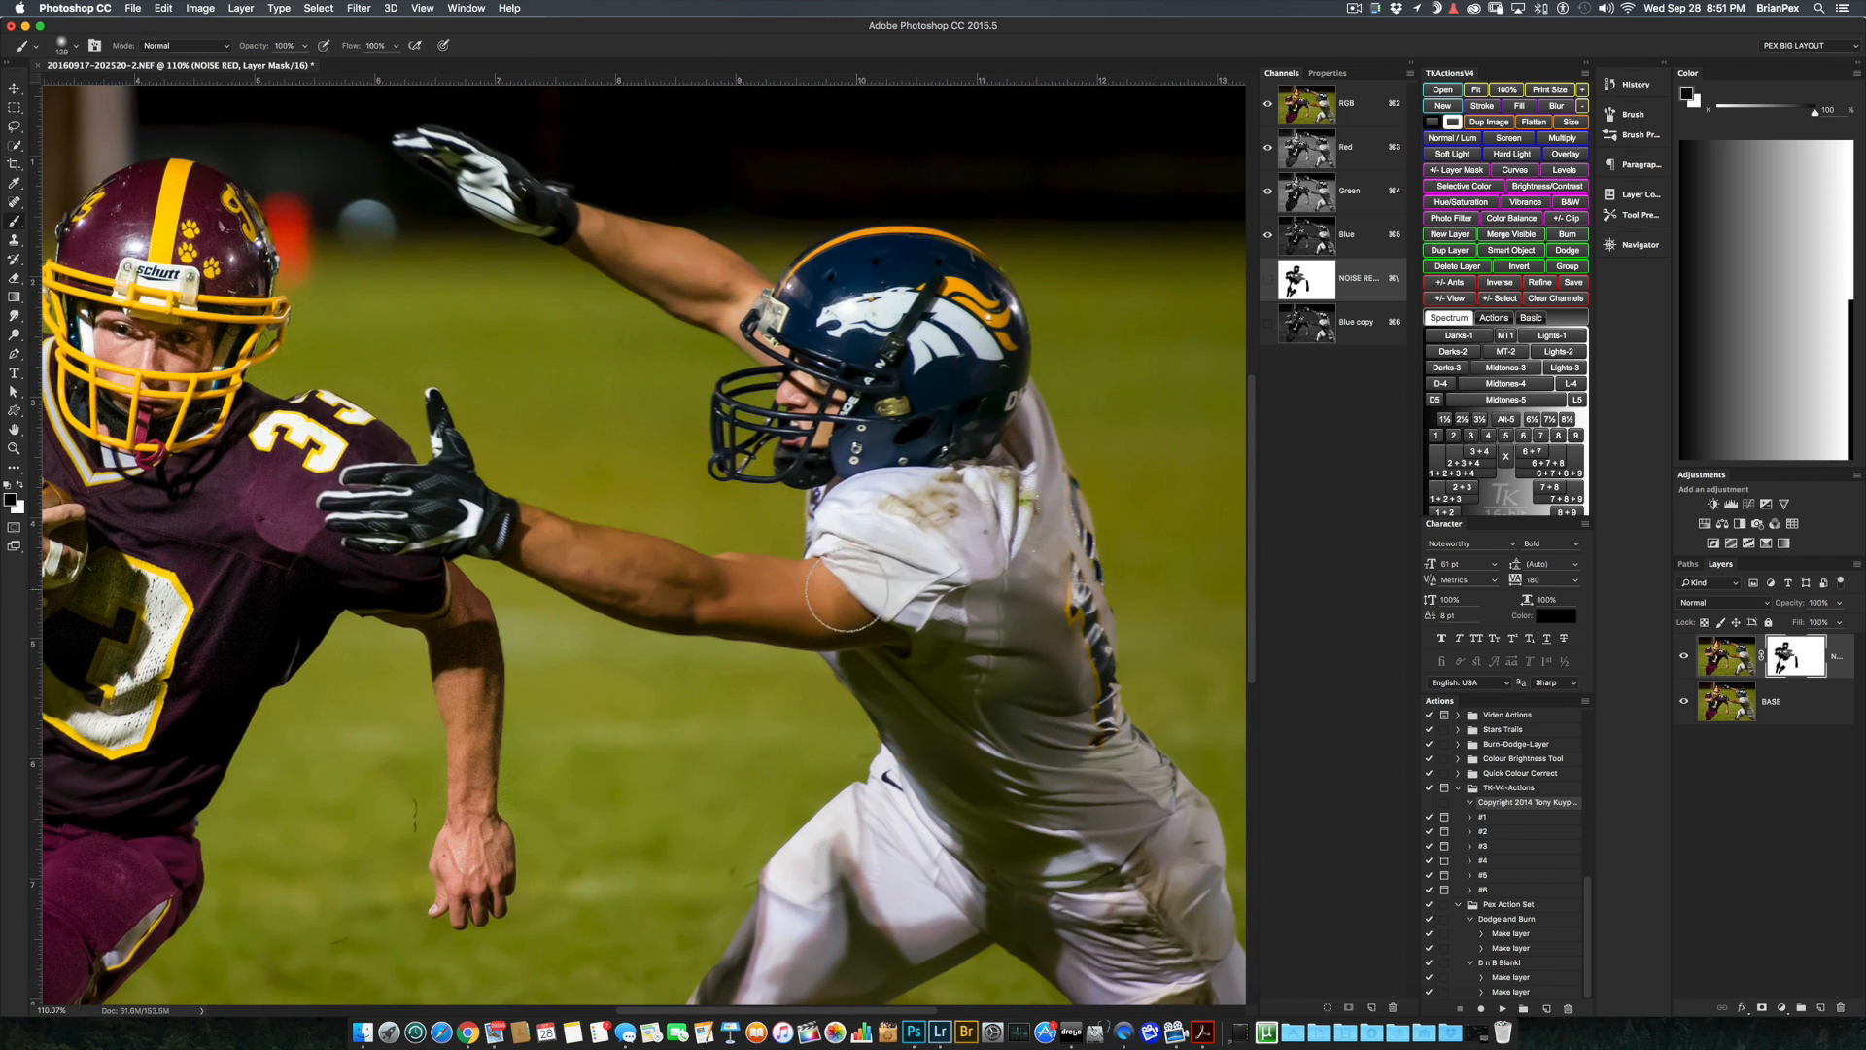
key("x")
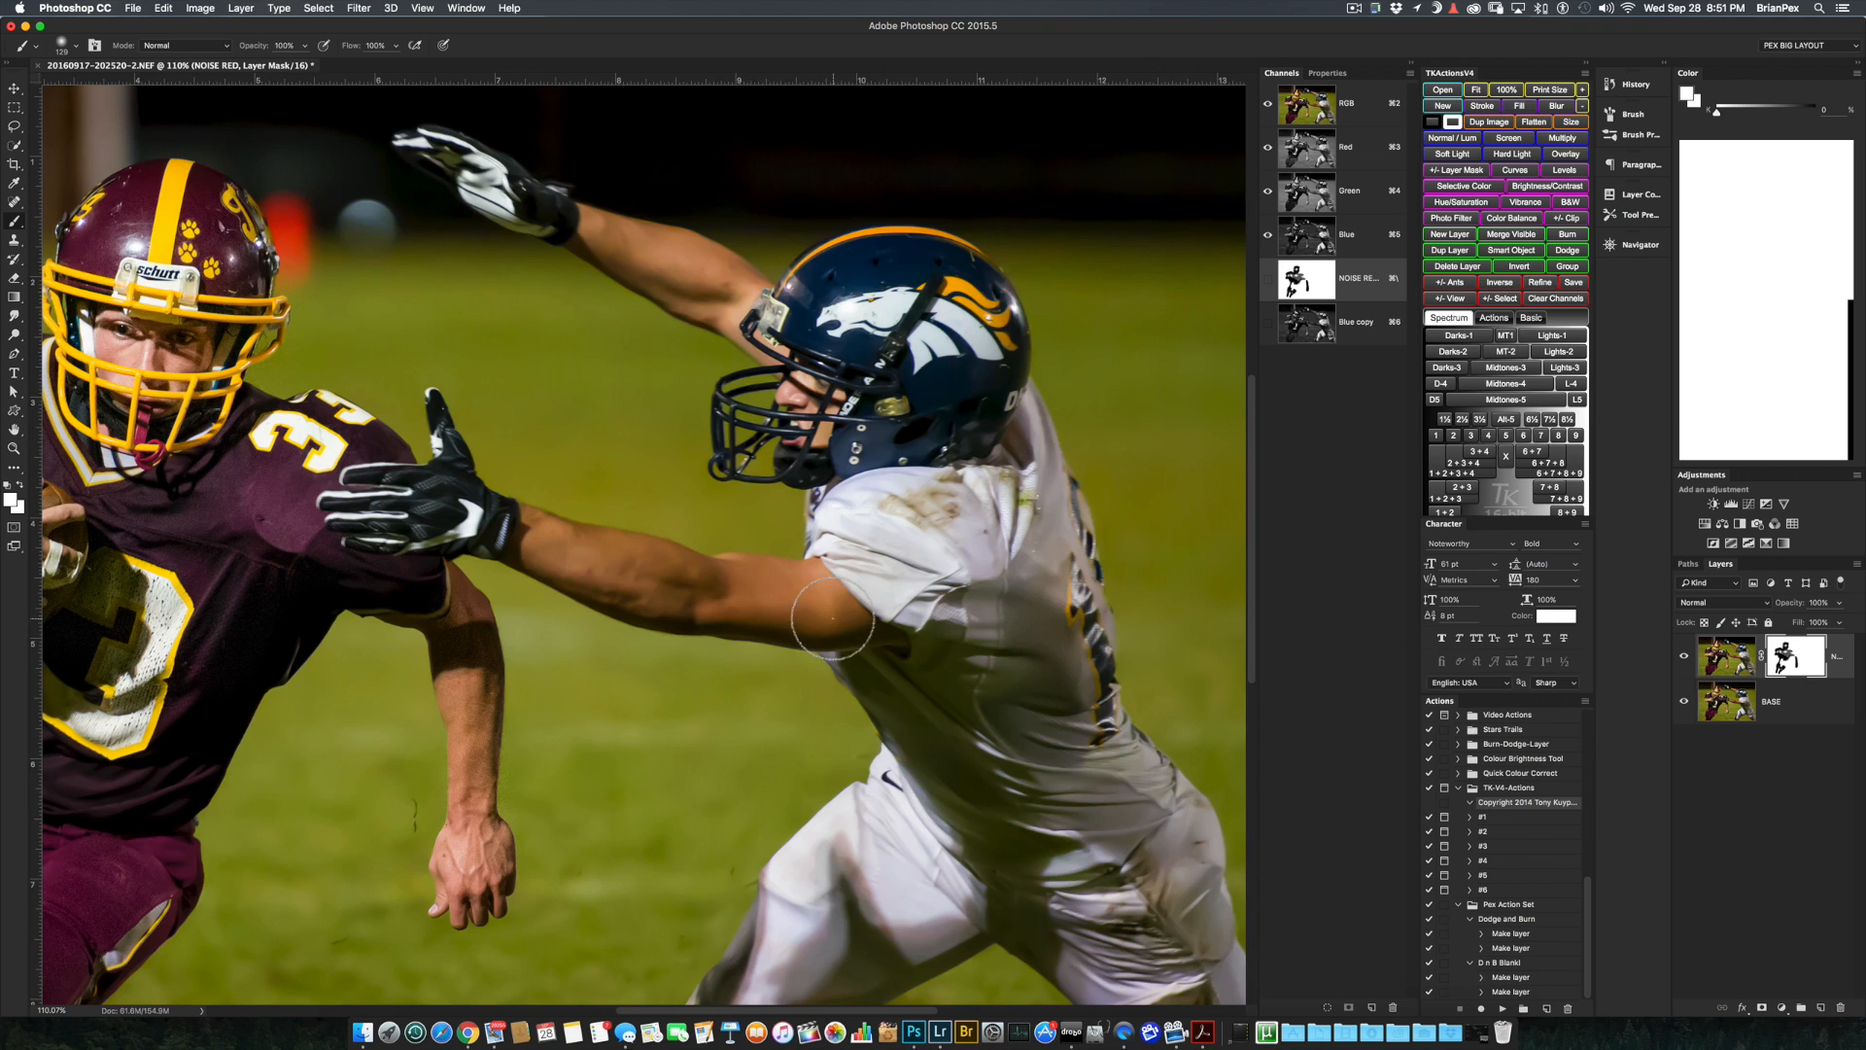
key("x")
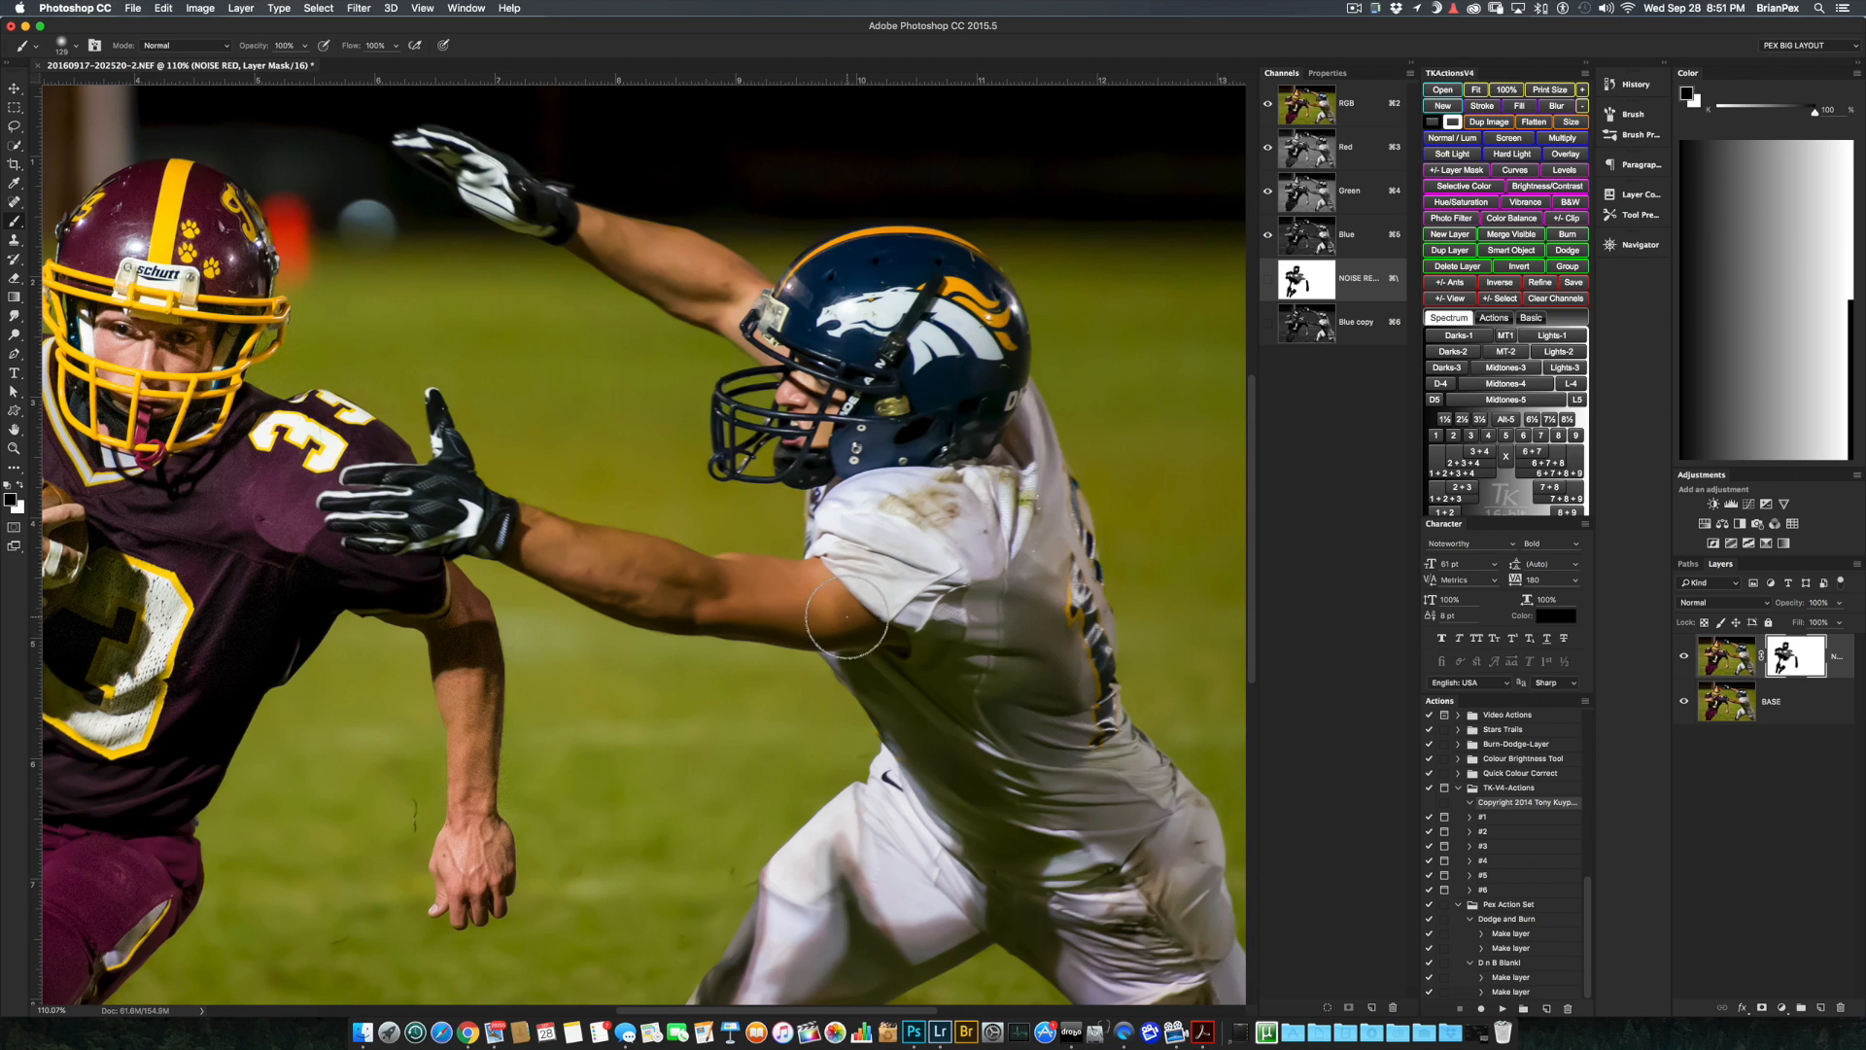
left_click_drag(838, 625, 846, 625)
mouse_move(855, 283)
left_mouse_down()
mouse_move(949, 297)
mouse_move(970, 372)
mouse_move(888, 419)
left_mouse_up()
mouse_move(583, 232)
left_mouse_down()
mouse_move(509, 186)
mouse_move(641, 248)
left_mouse_up()
mouse_move(855, 361)
left_mouse_down()
mouse_move(890, 270)
mouse_move(983, 374)
mouse_move(1026, 499)
mouse_move(938, 491)
mouse_move(924, 569)
mouse_move(958, 516)
mouse_move(1050, 496)
mouse_move(1144, 579)
mouse_move(1117, 606)
mouse_move(934, 464)
left_mouse_up()
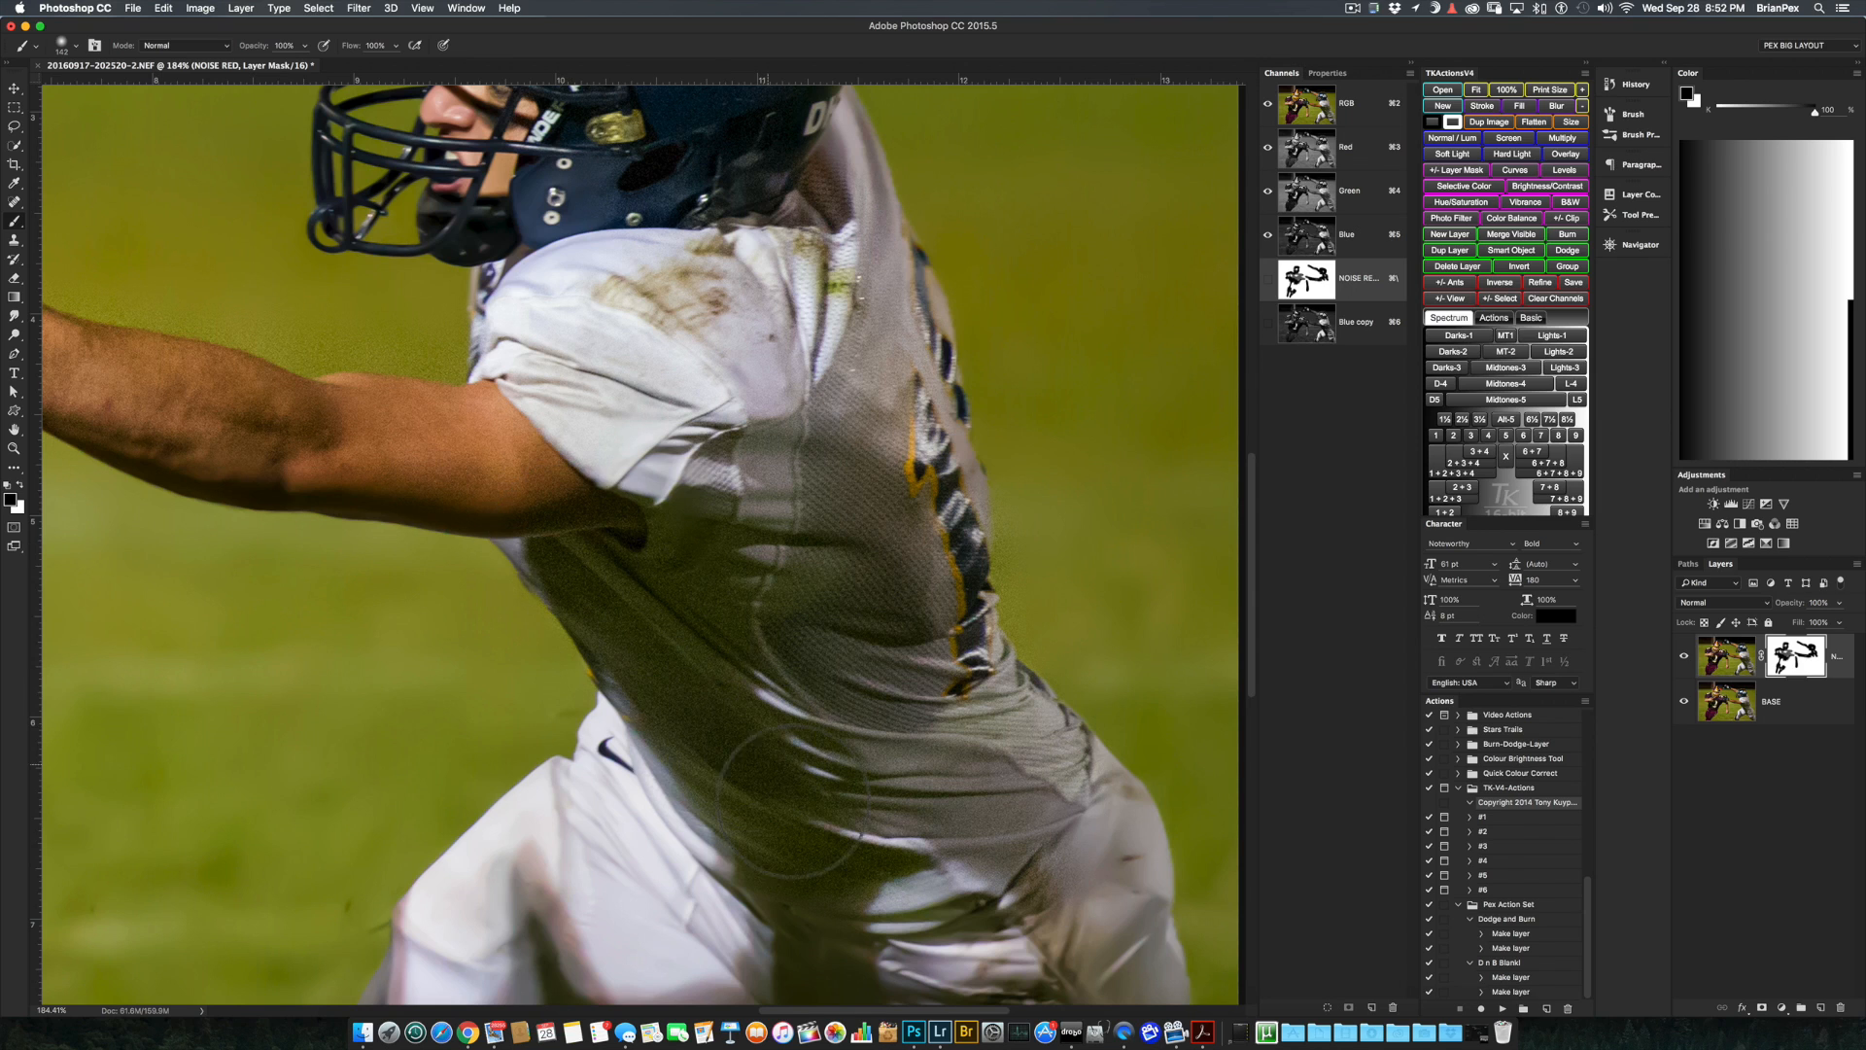
- Paint the mask white at 50% opacity over the shadowed side of the tackler's jersey, and return the brush color to black
key("z")
mouse_move(725, 642)
left_mouse_down()
mouse_move(775, 632)
mouse_move(750, 645)
left_mouse_up()
key("x")
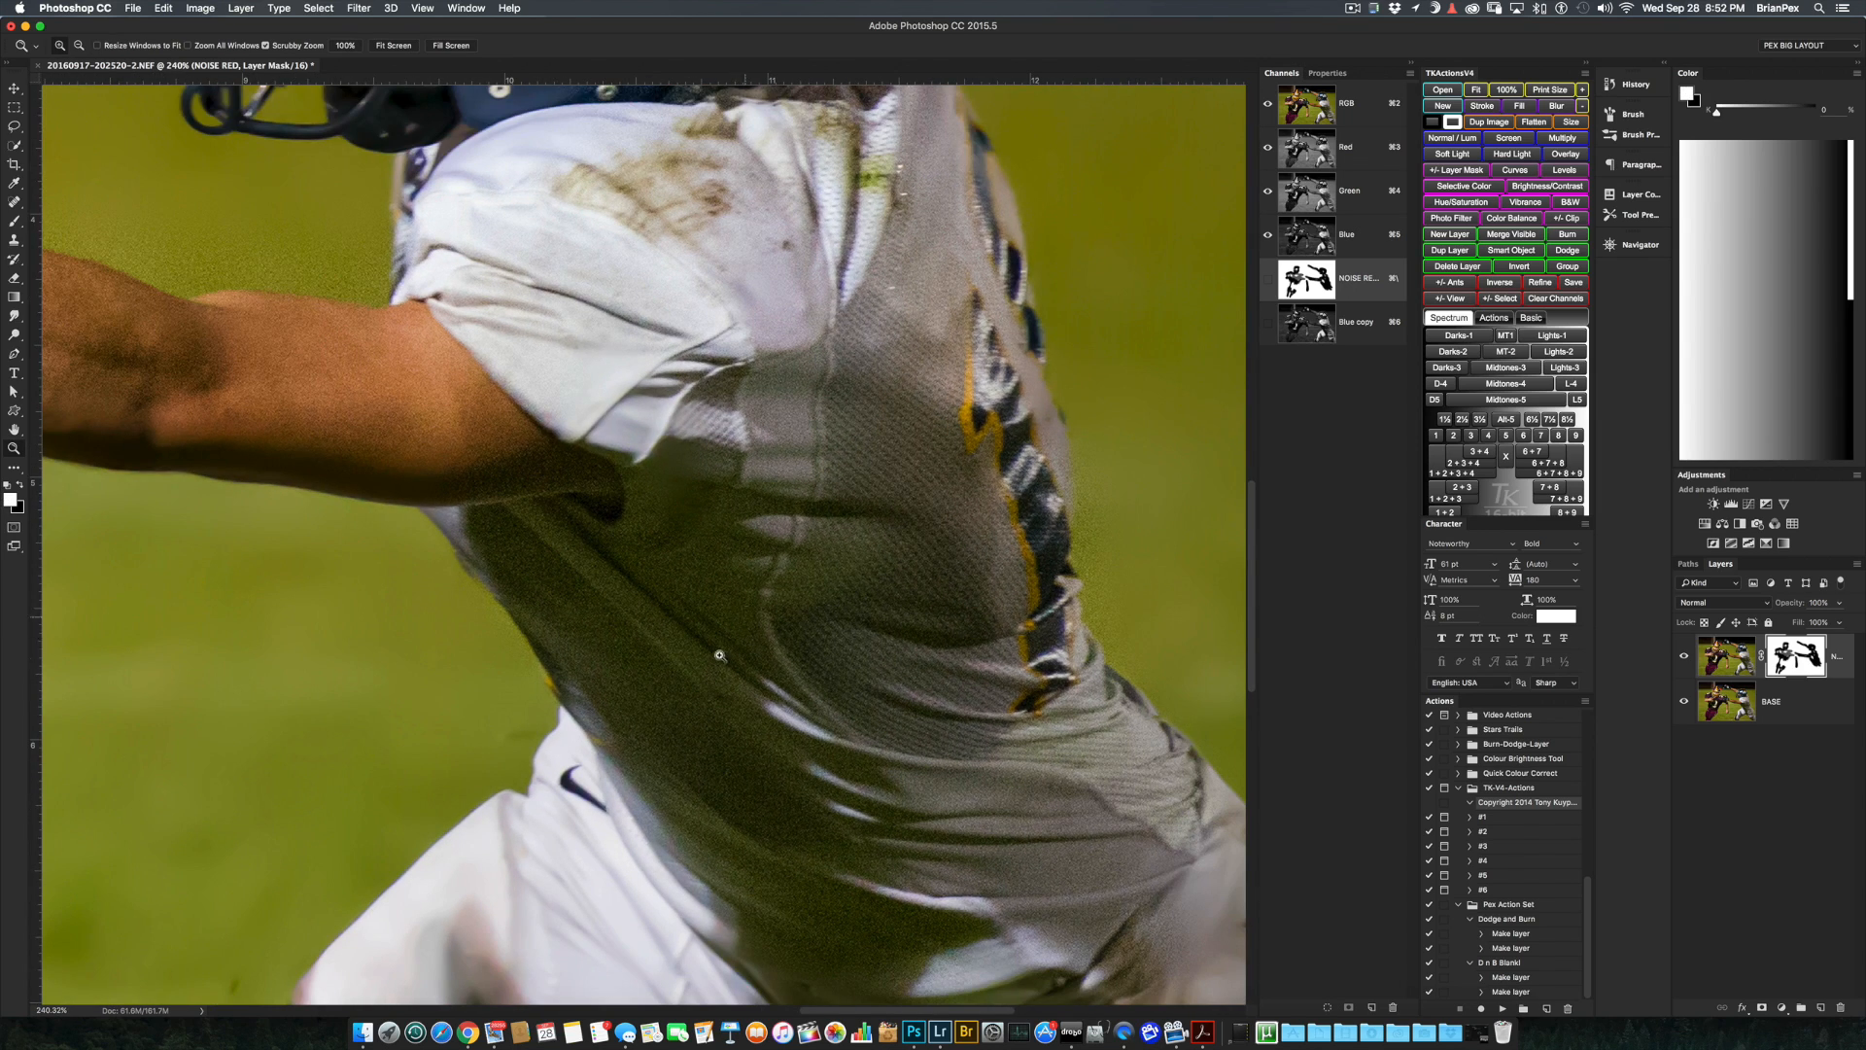
key("b")
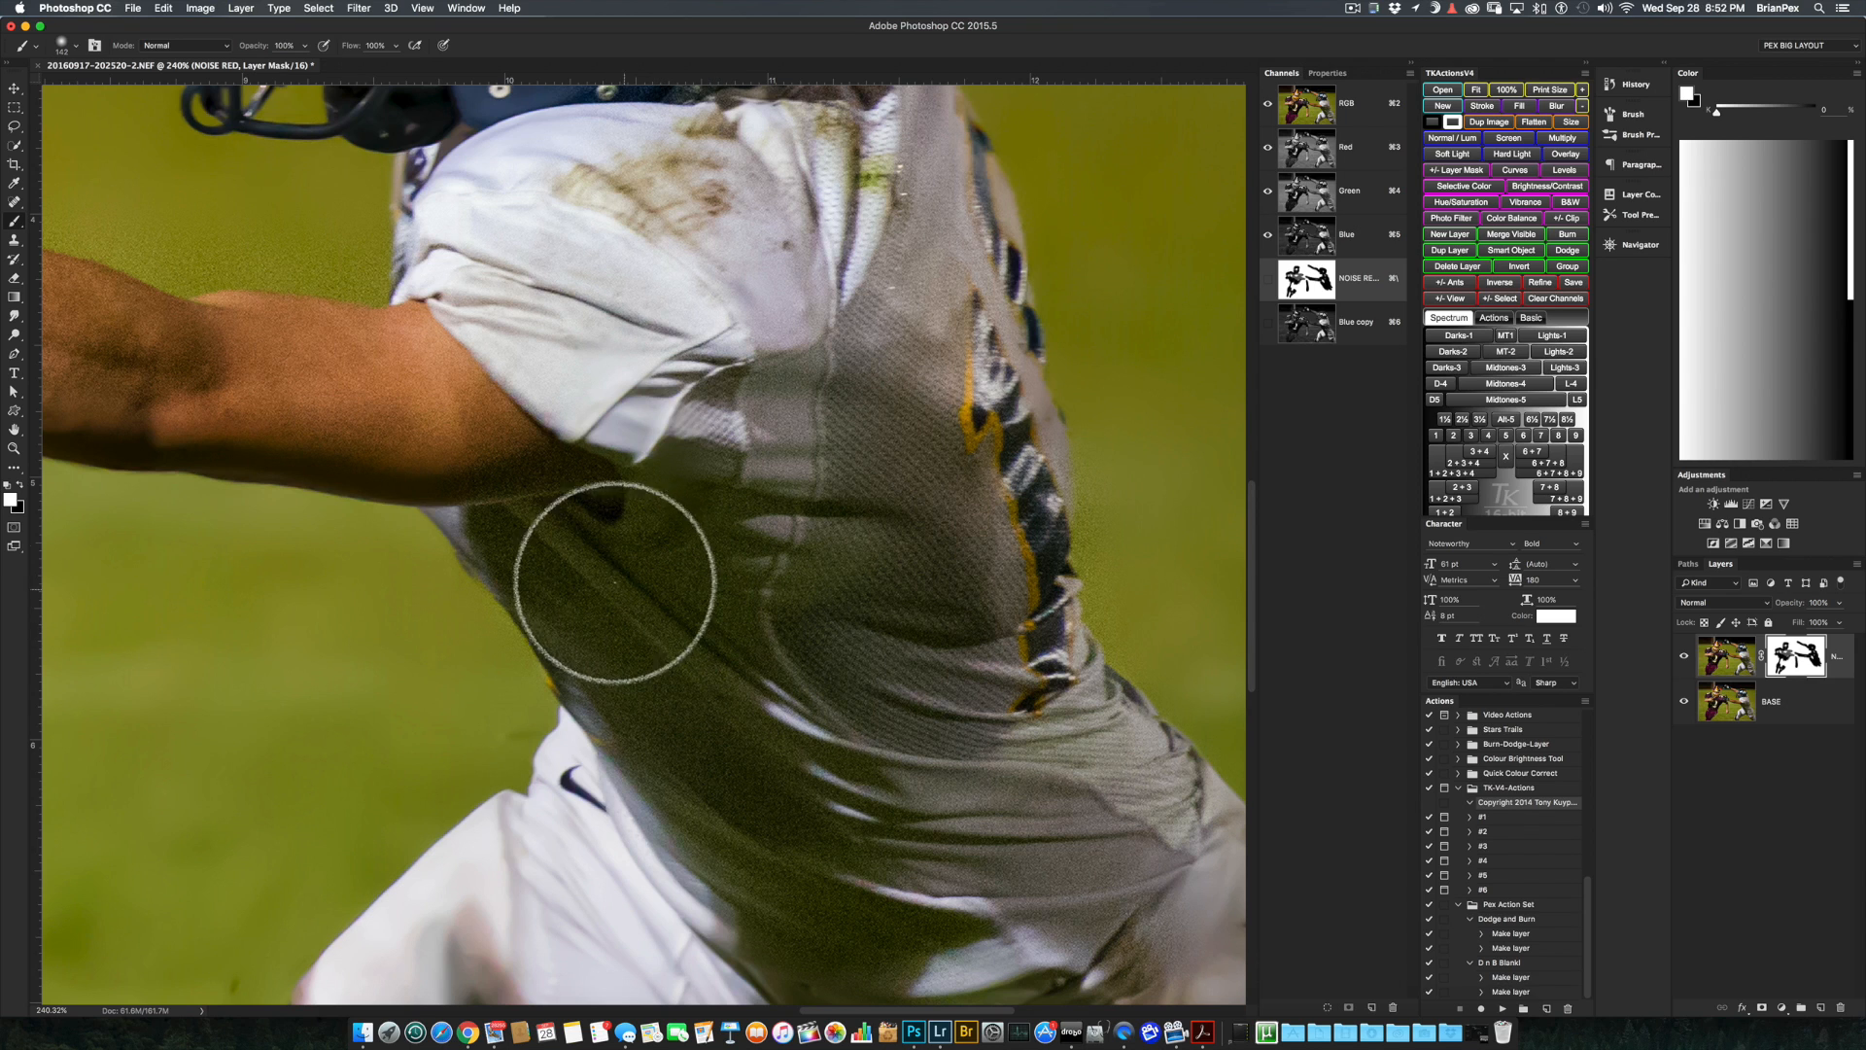
mouse_move(519, 489)
left_mouse_down()
mouse_move(714, 826)
mouse_move(542, 576)
mouse_move(640, 757)
mouse_move(699, 752)
left_mouse_up()
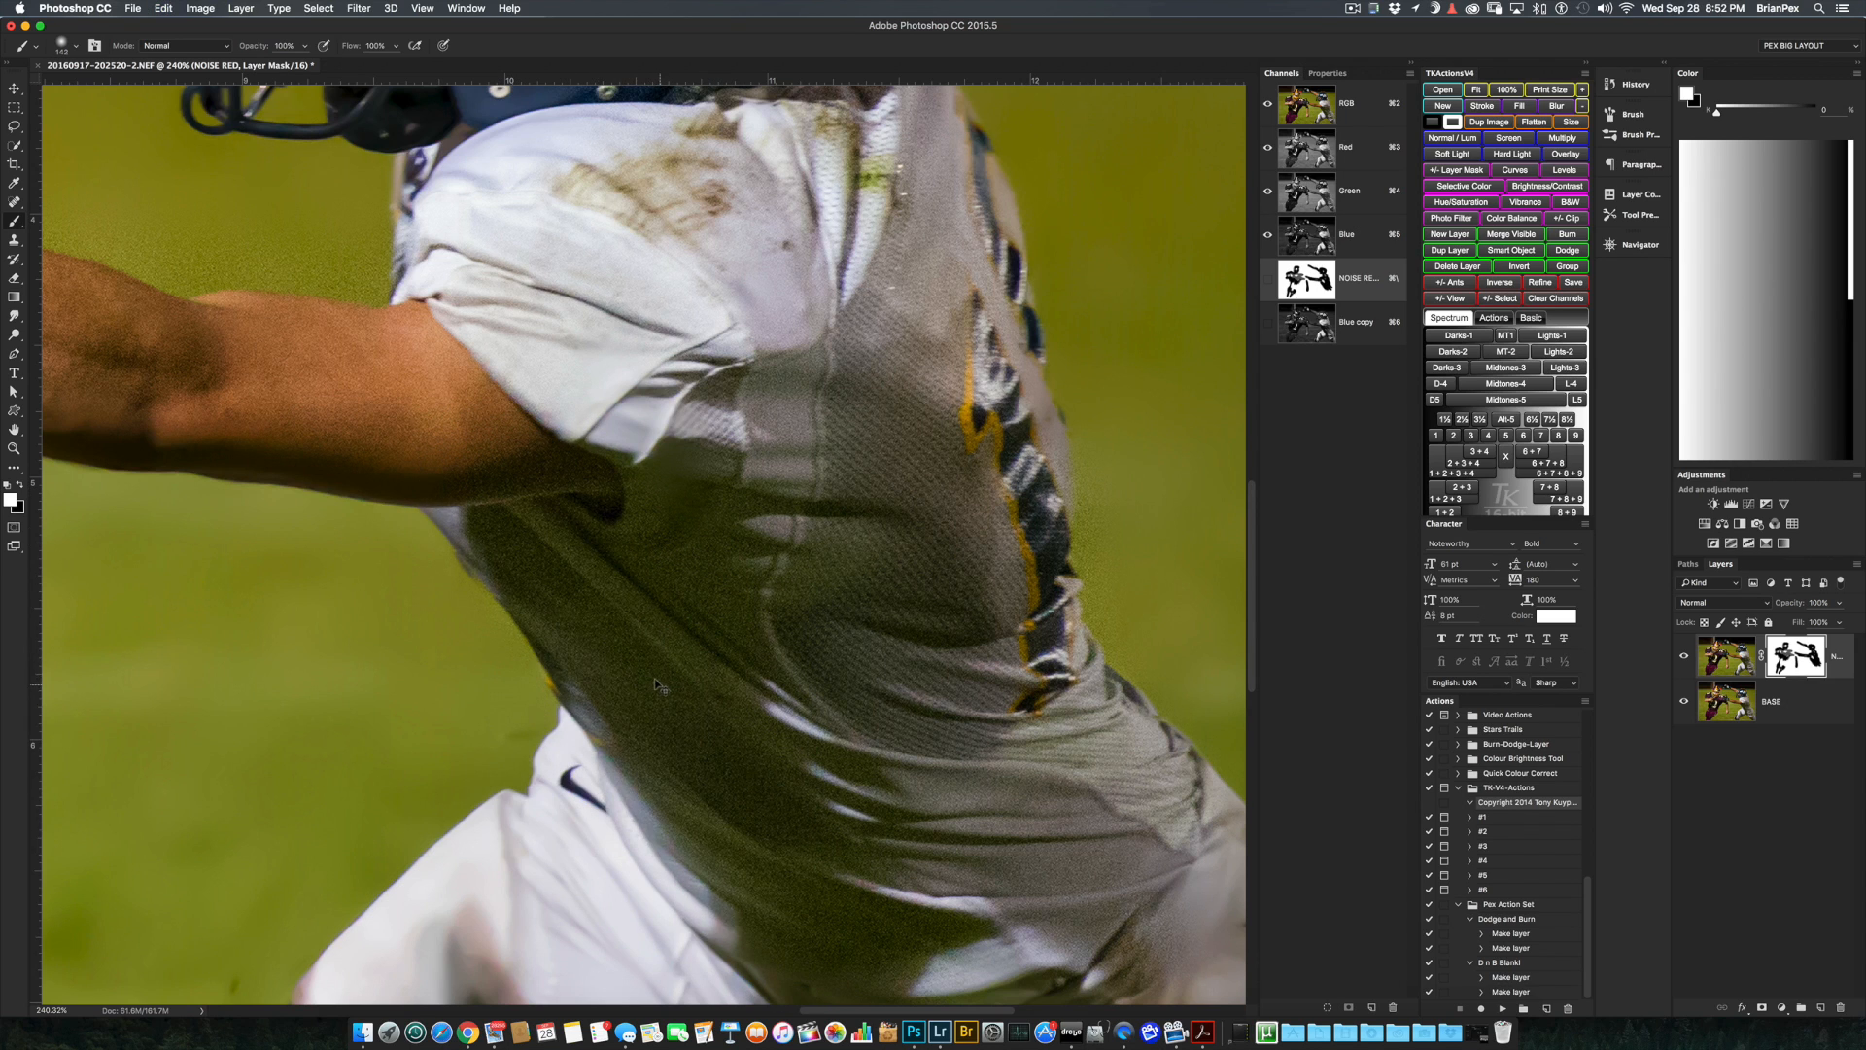
key("5")
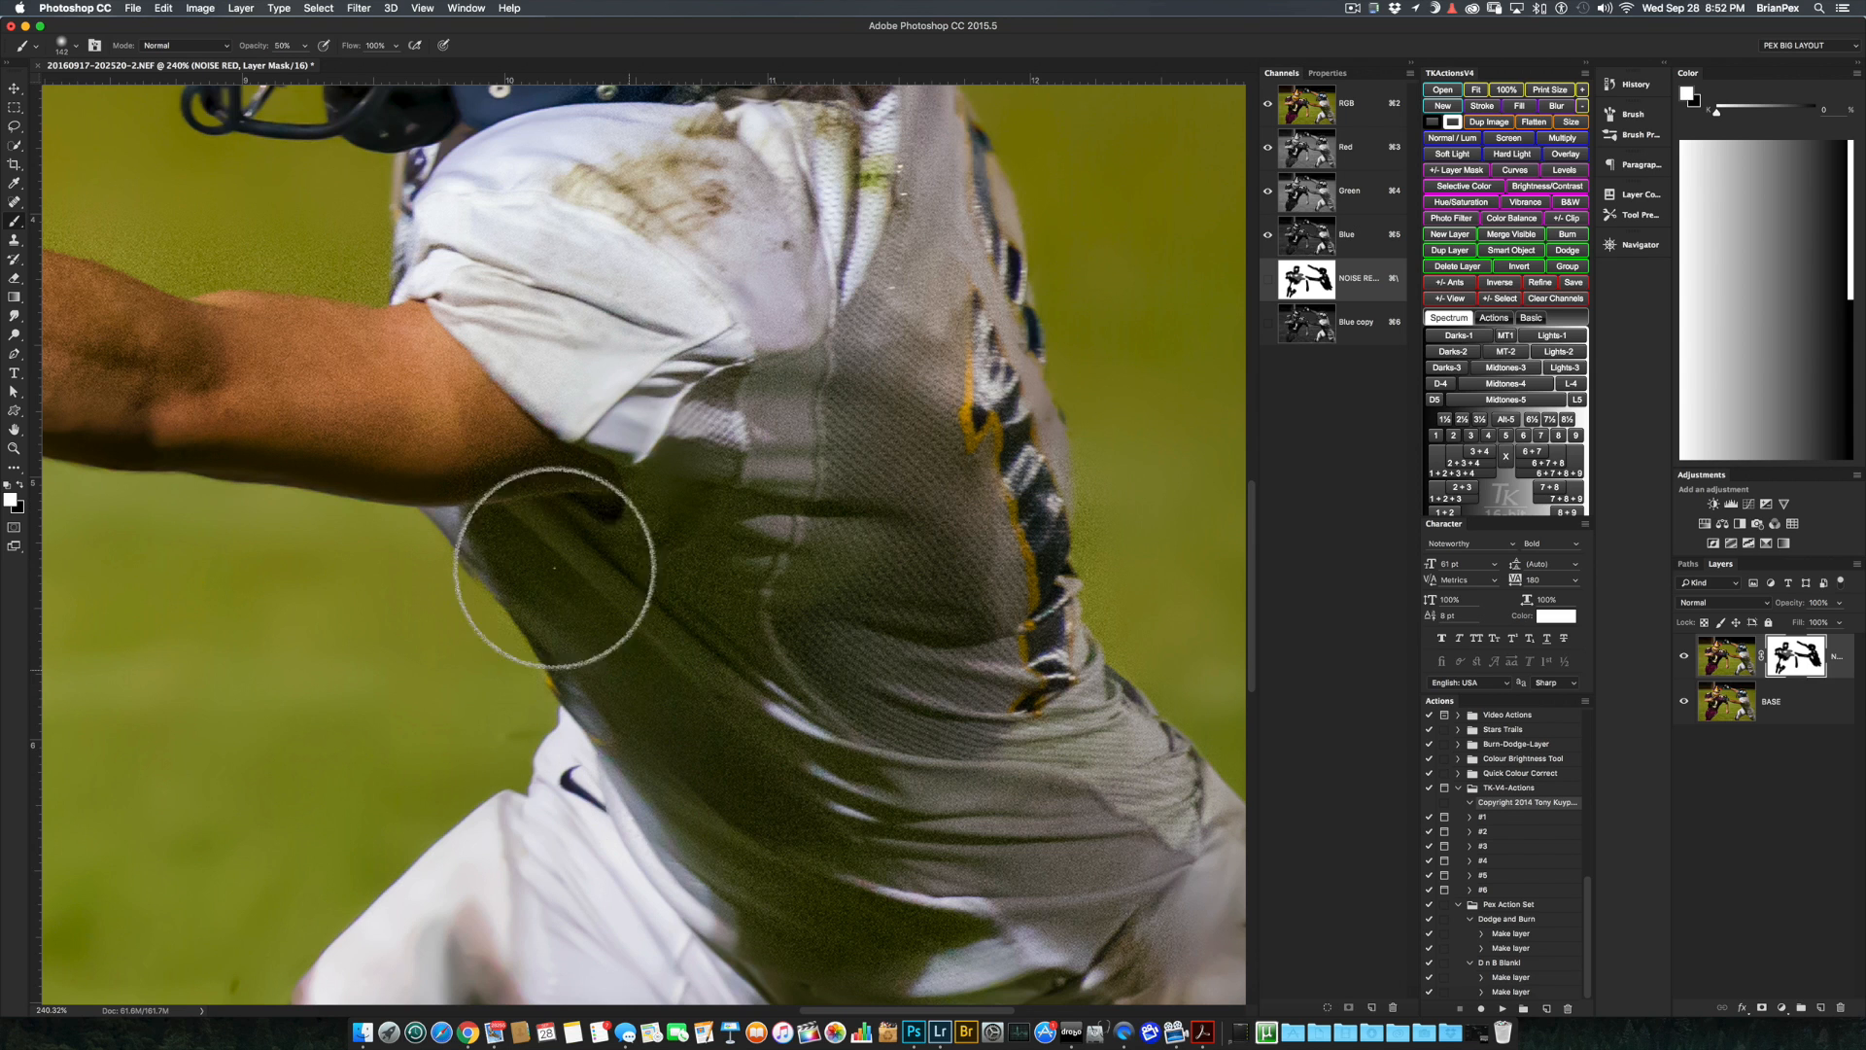
mouse_move(492, 563)
left_mouse_down()
mouse_move(832, 925)
mouse_move(667, 732)
mouse_move(574, 532)
mouse_move(844, 885)
mouse_move(649, 657)
mouse_move(871, 886)
mouse_move(799, 818)
mouse_move(1015, 921)
left_mouse_up()
key("x")
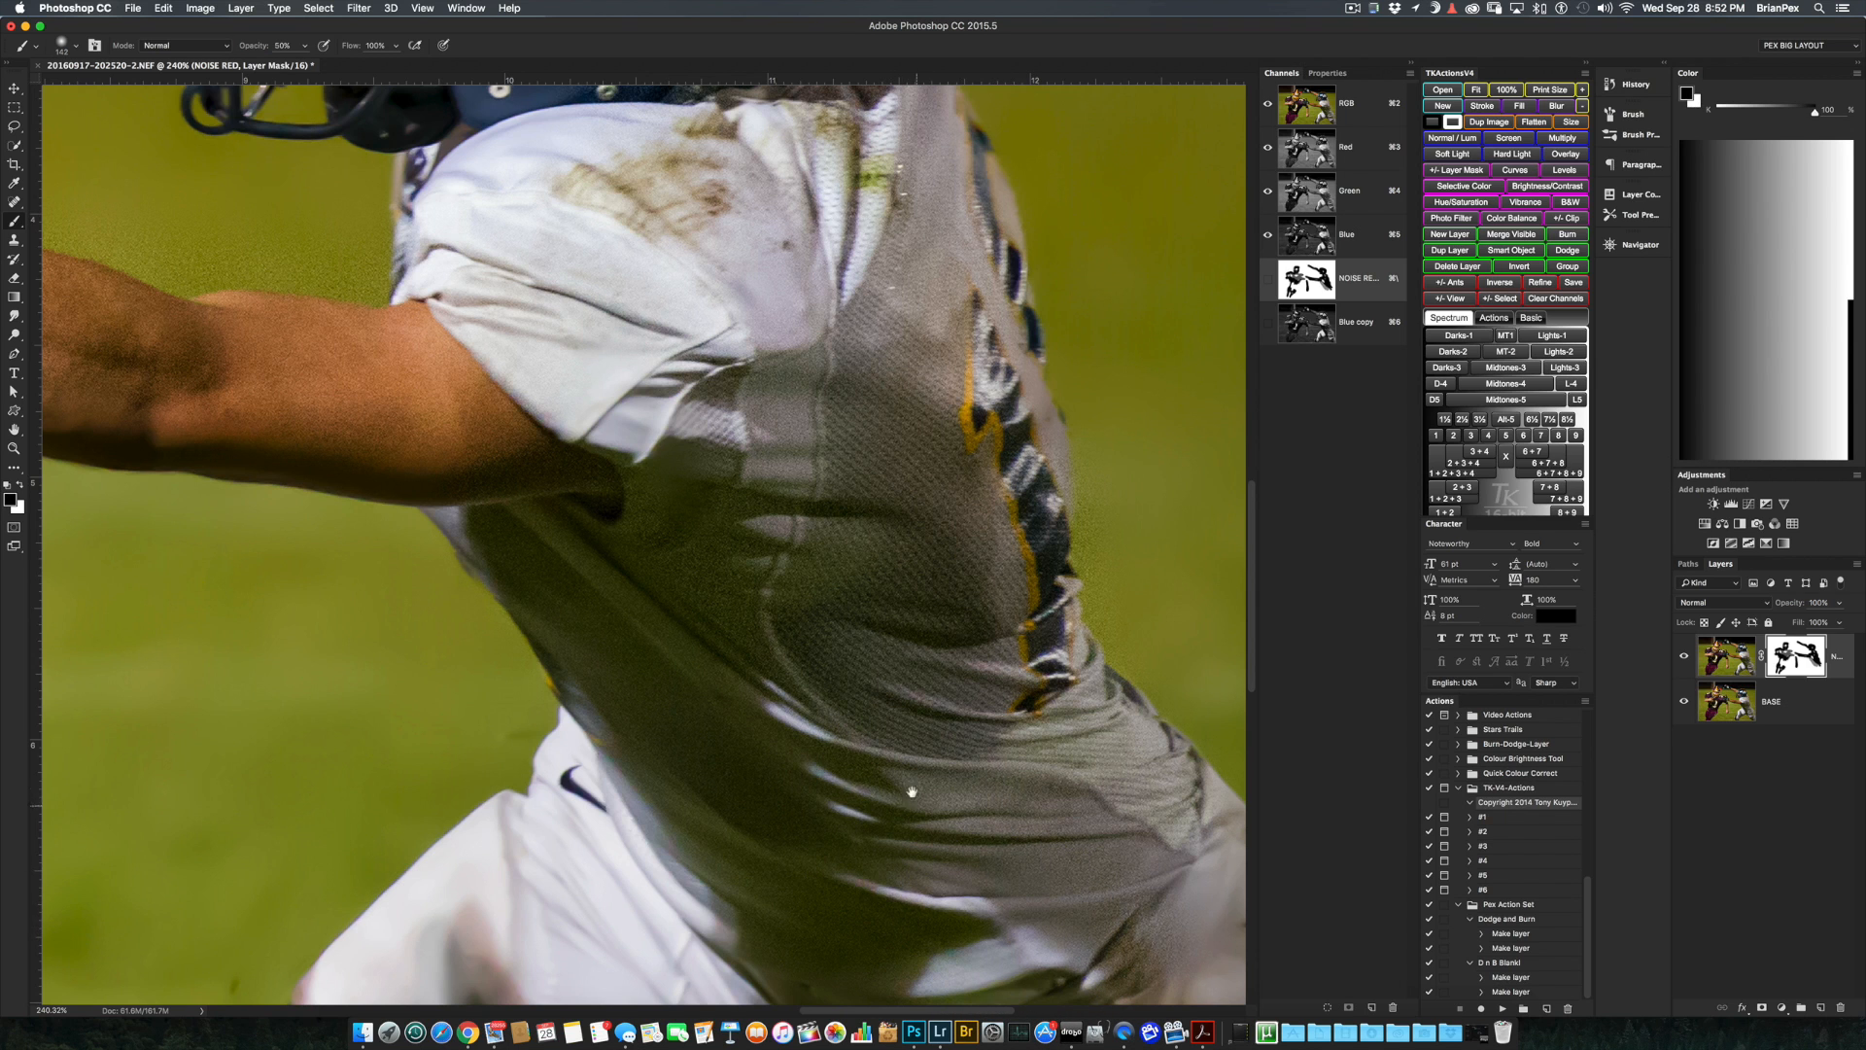
mouse_move(909, 787)
left_mouse_down()
mouse_move(795, 285)
mouse_move(975, 183)
left_mouse_up()
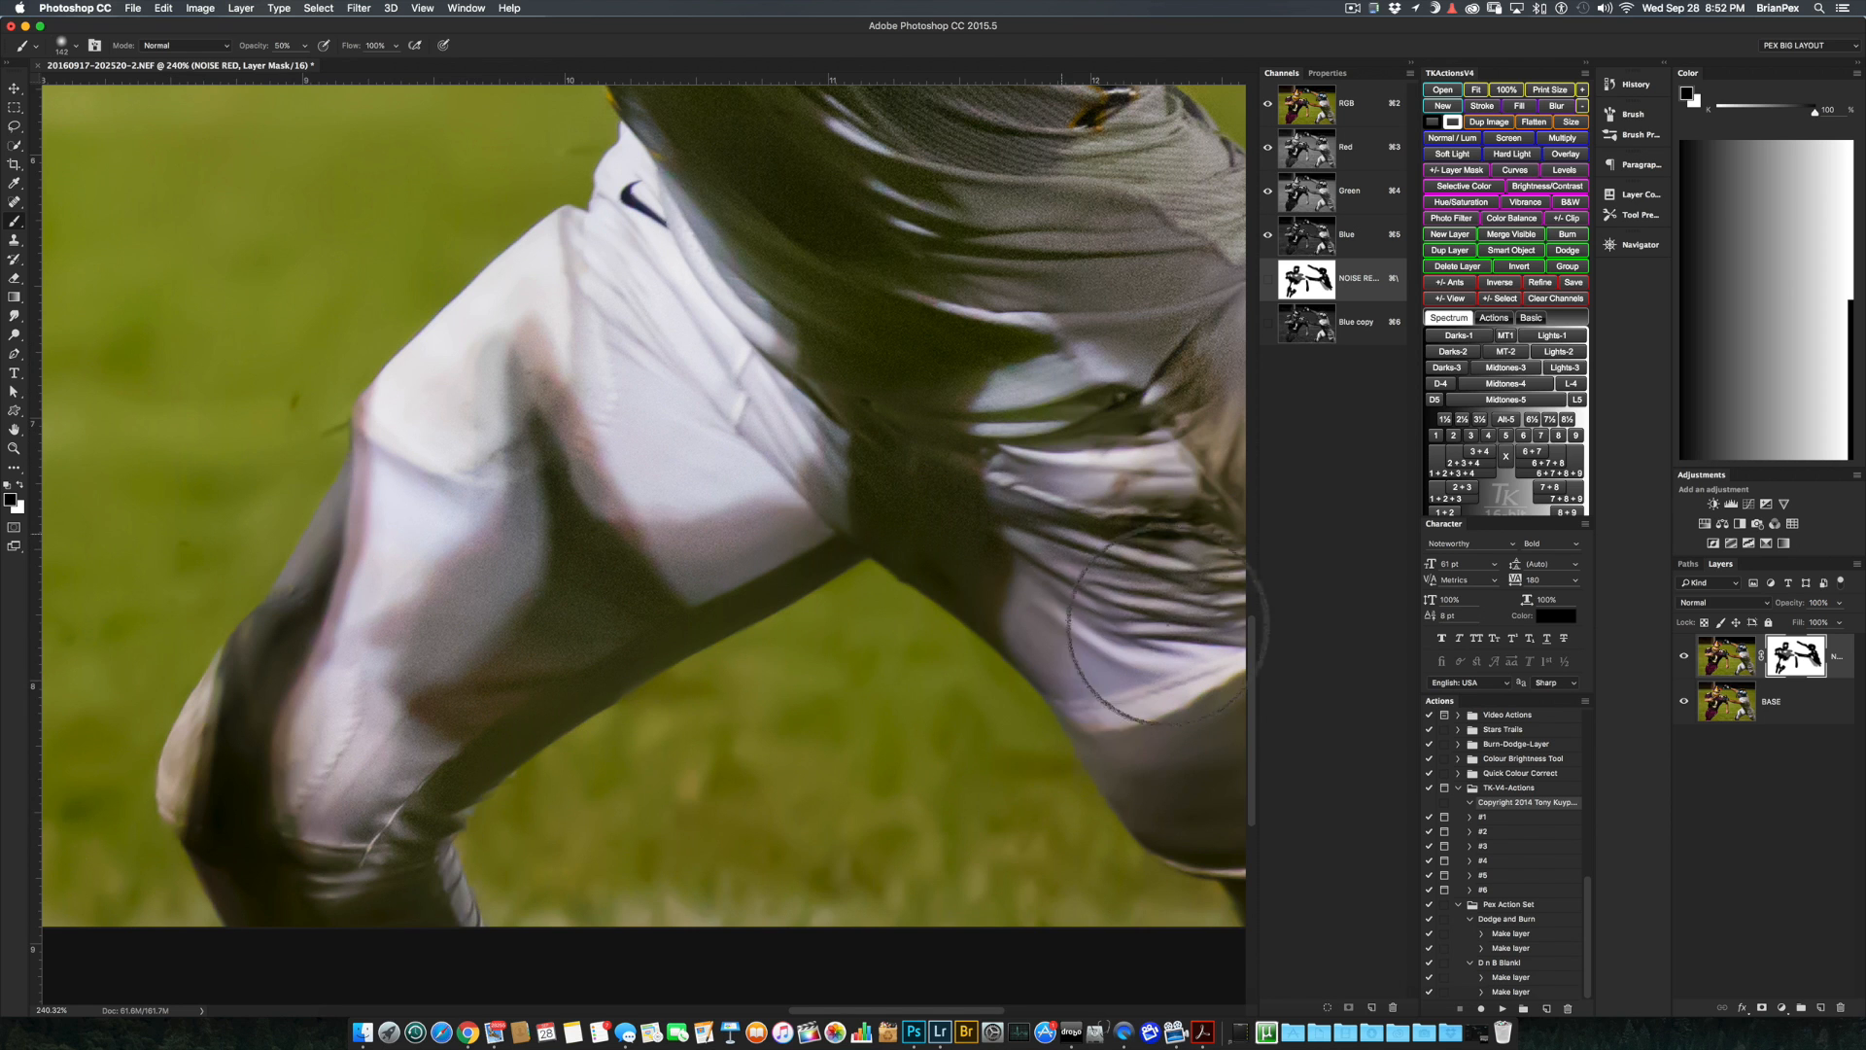
- Inspect the NOISE RED layer mask on its own over the whole image, and delete that mask
key("super+0")
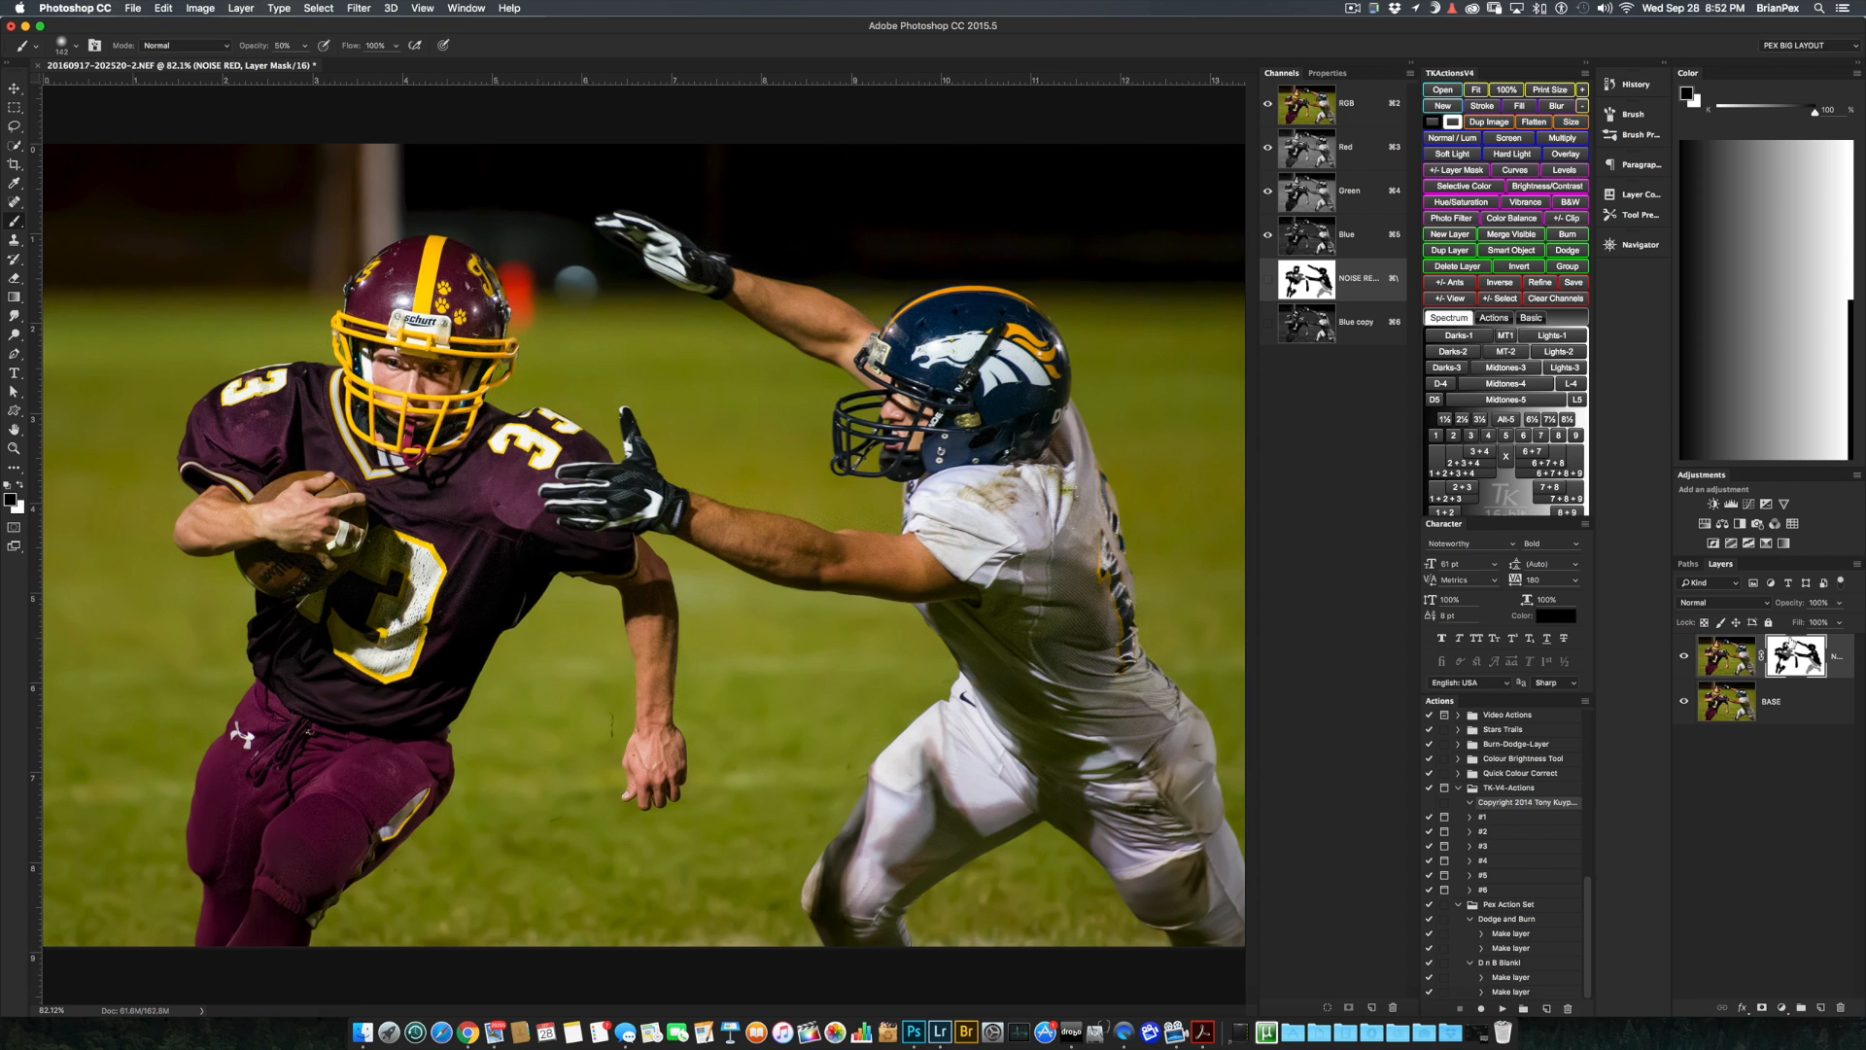
key("super+backslash")
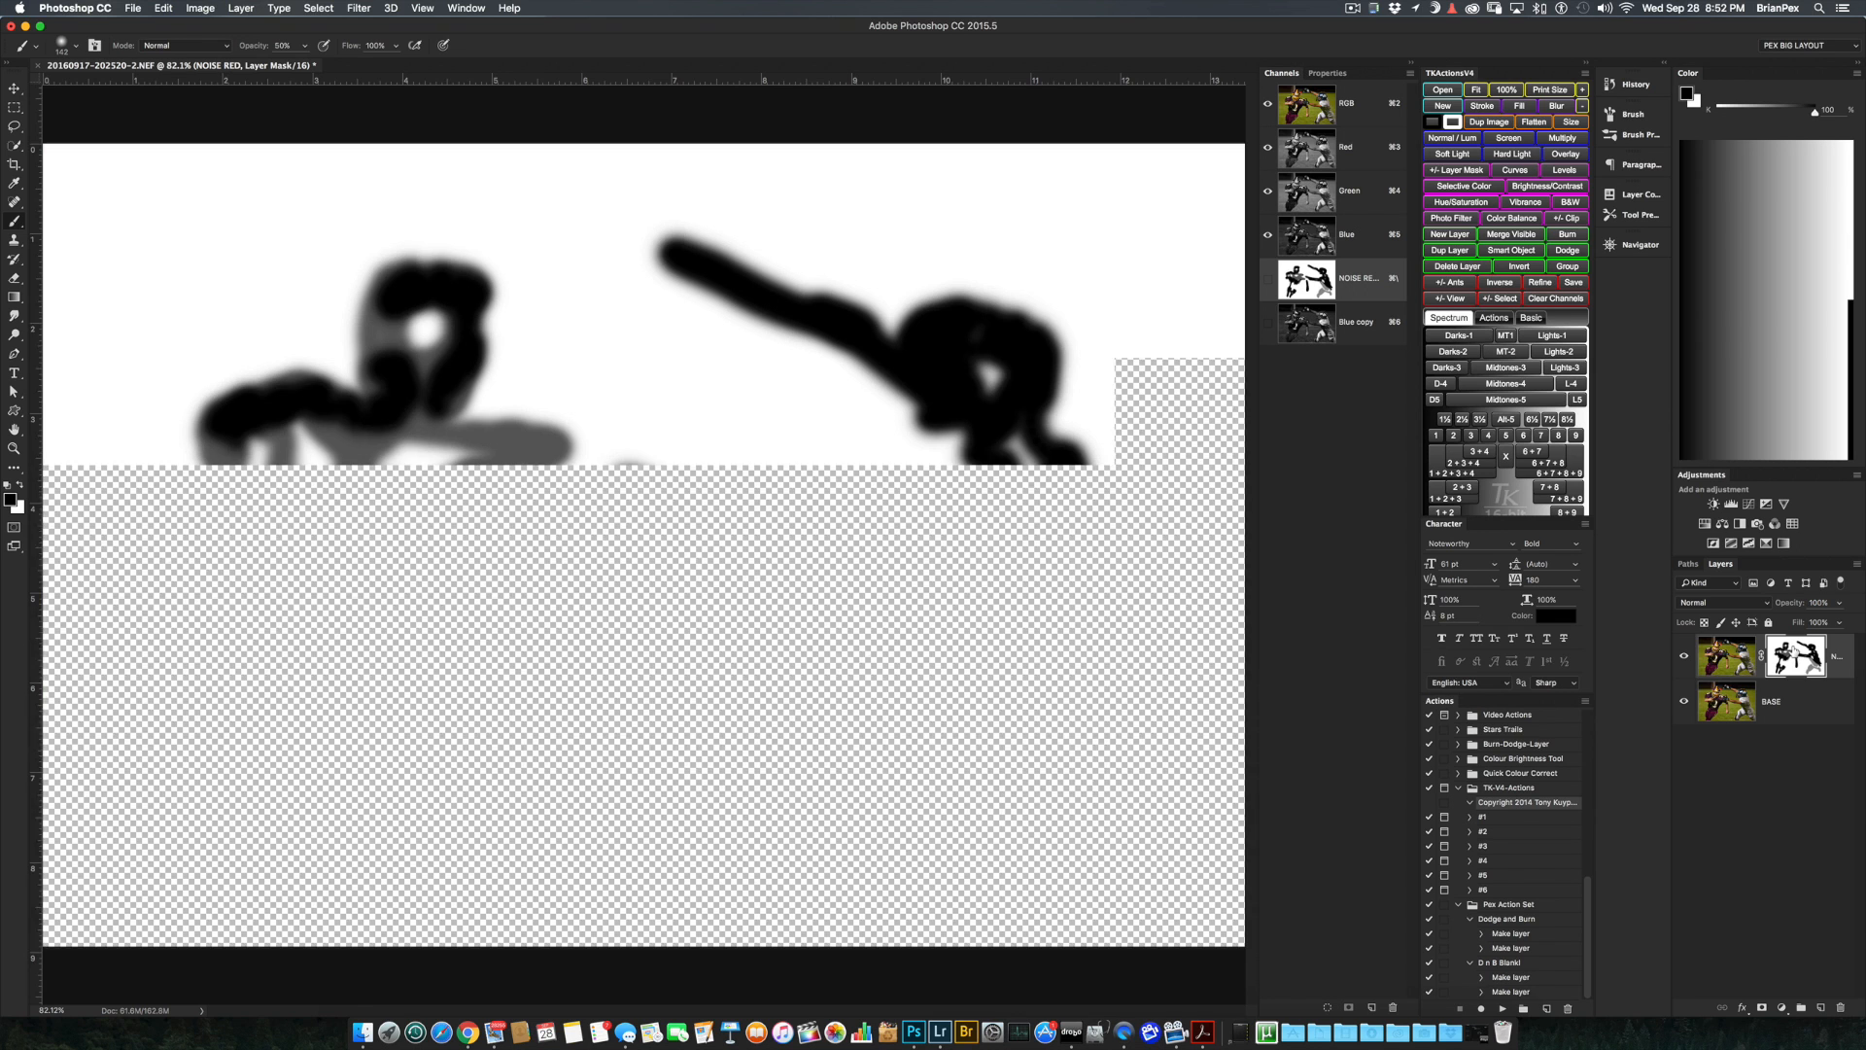
key("super+backslash")
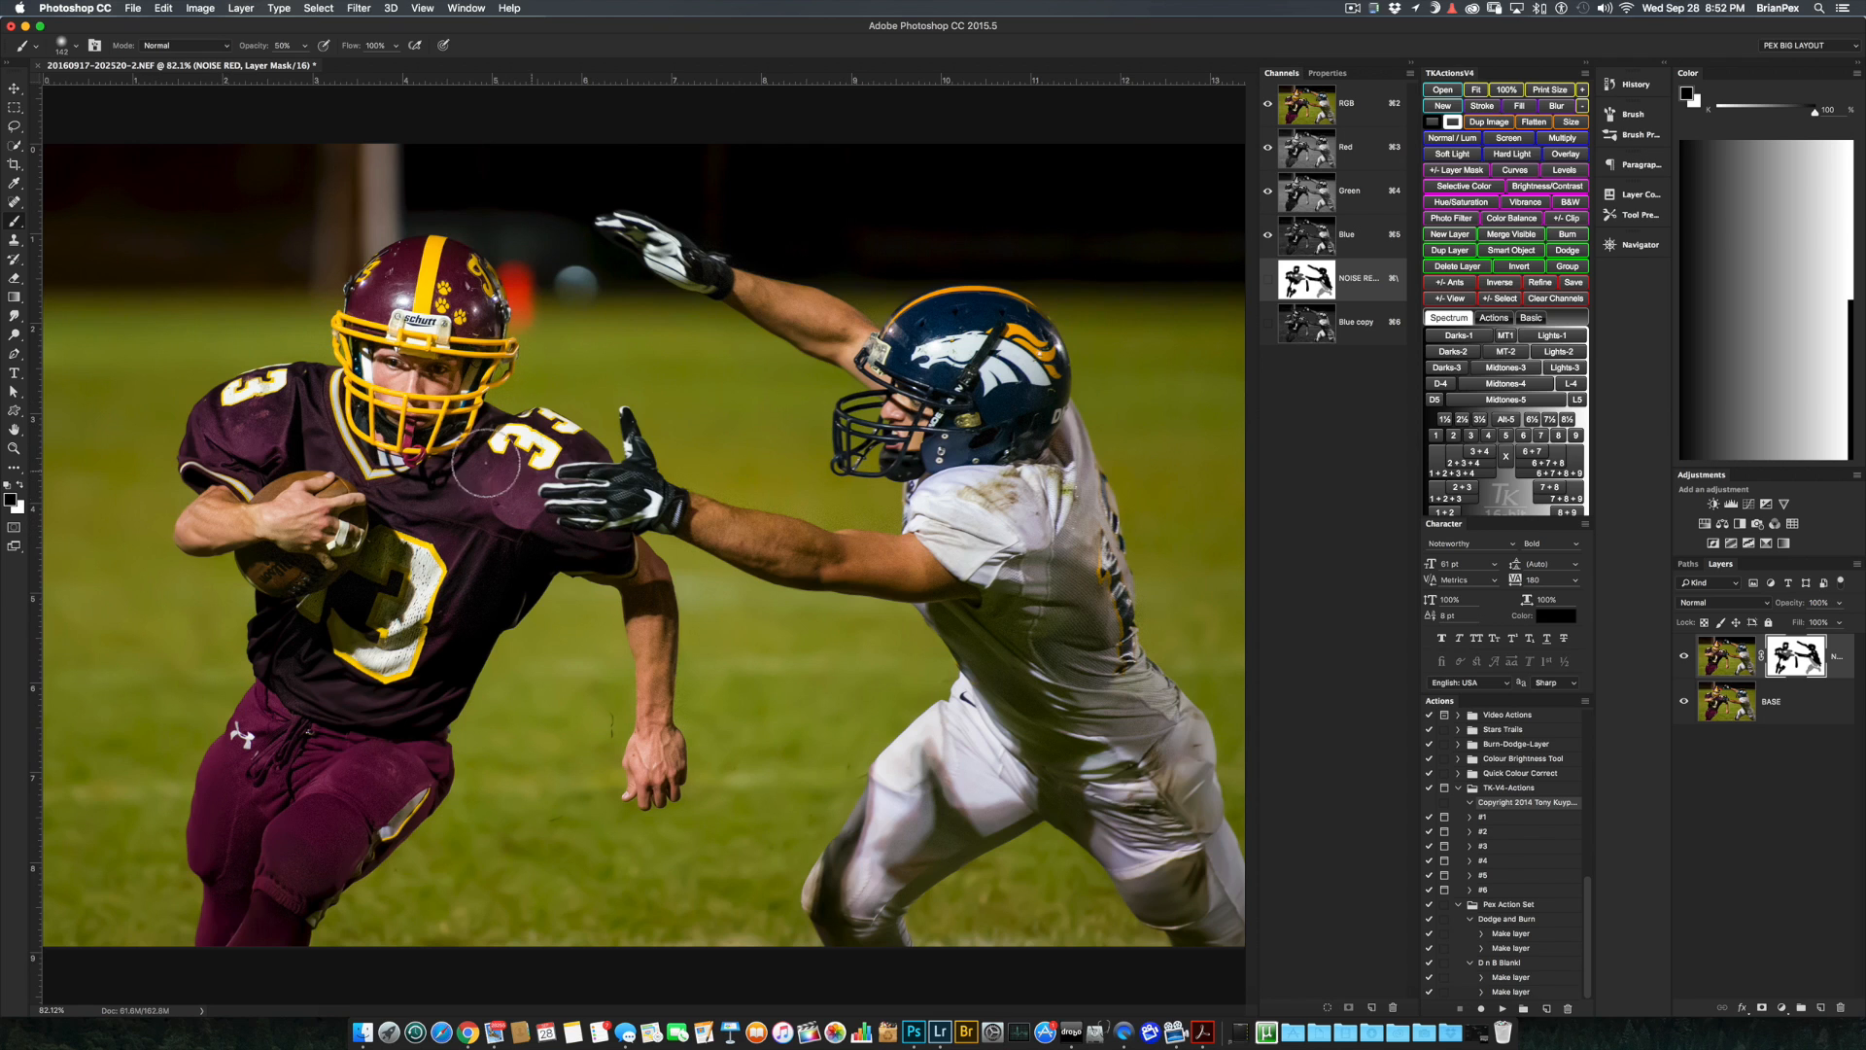
right_click(1798, 659)
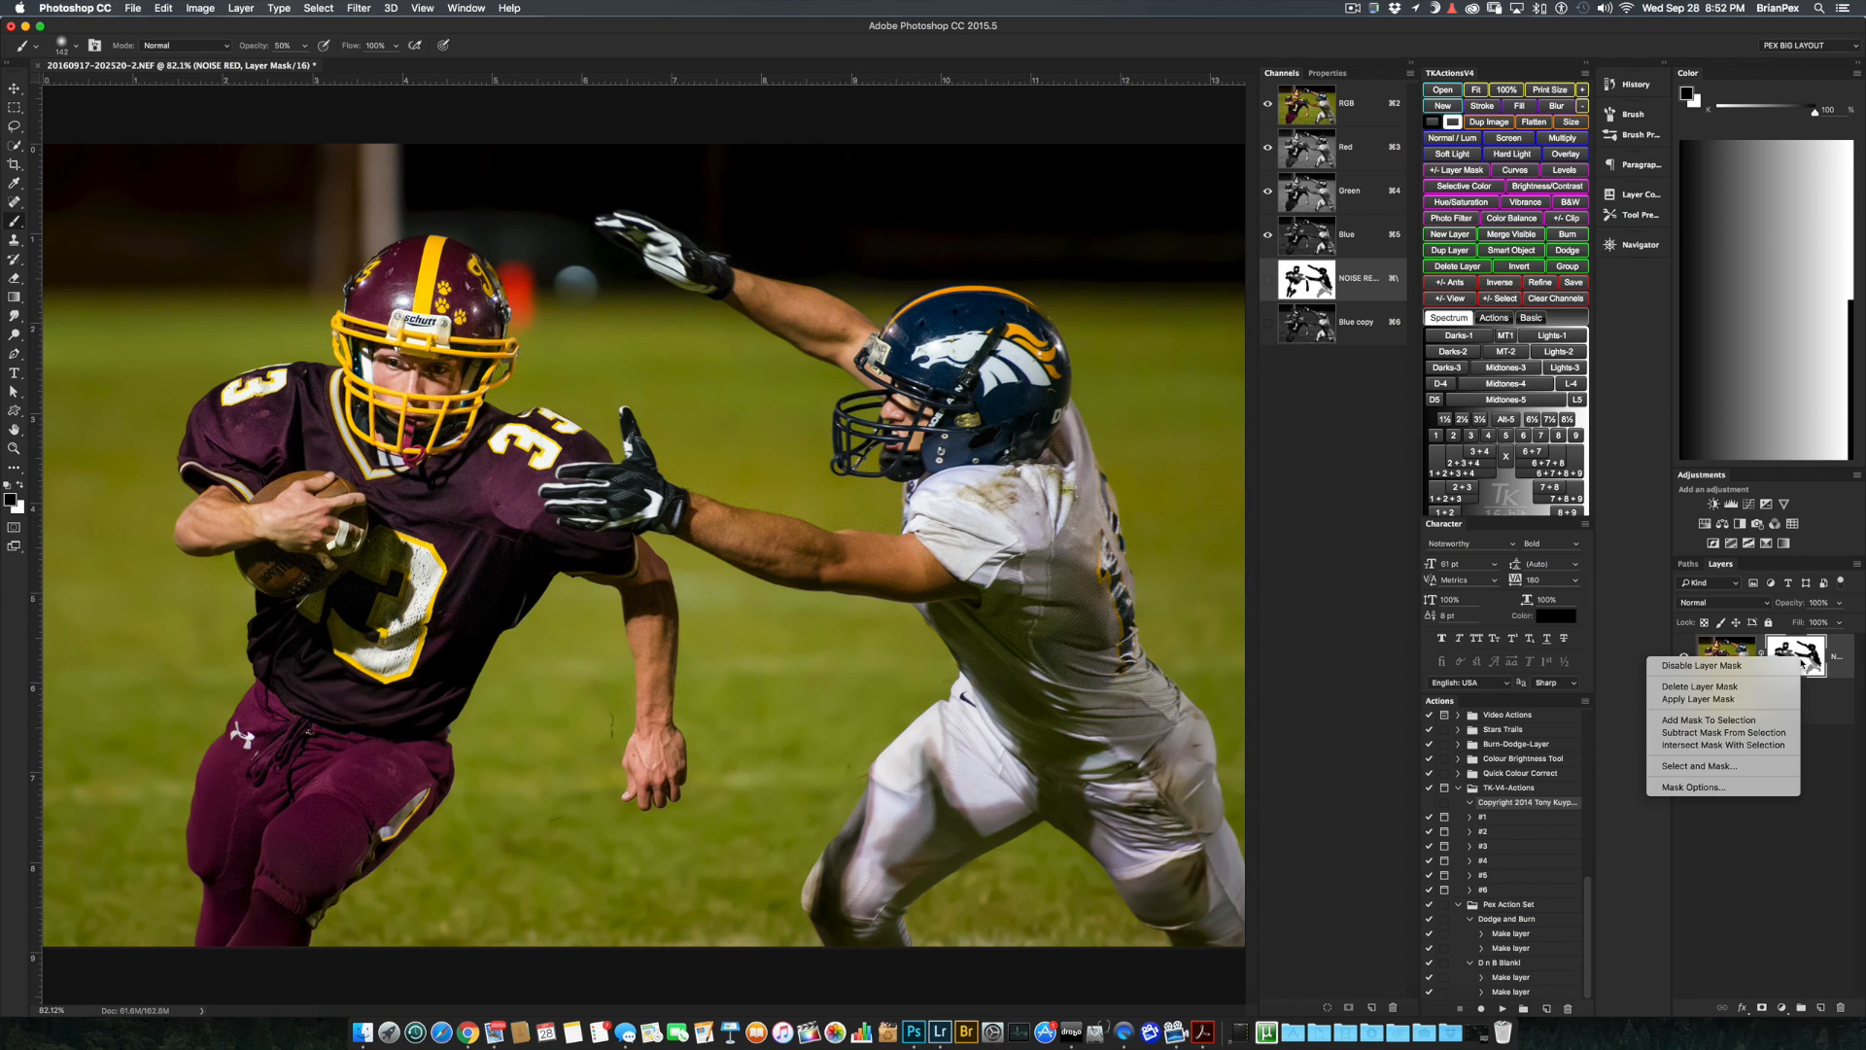
left_click(1739, 687)
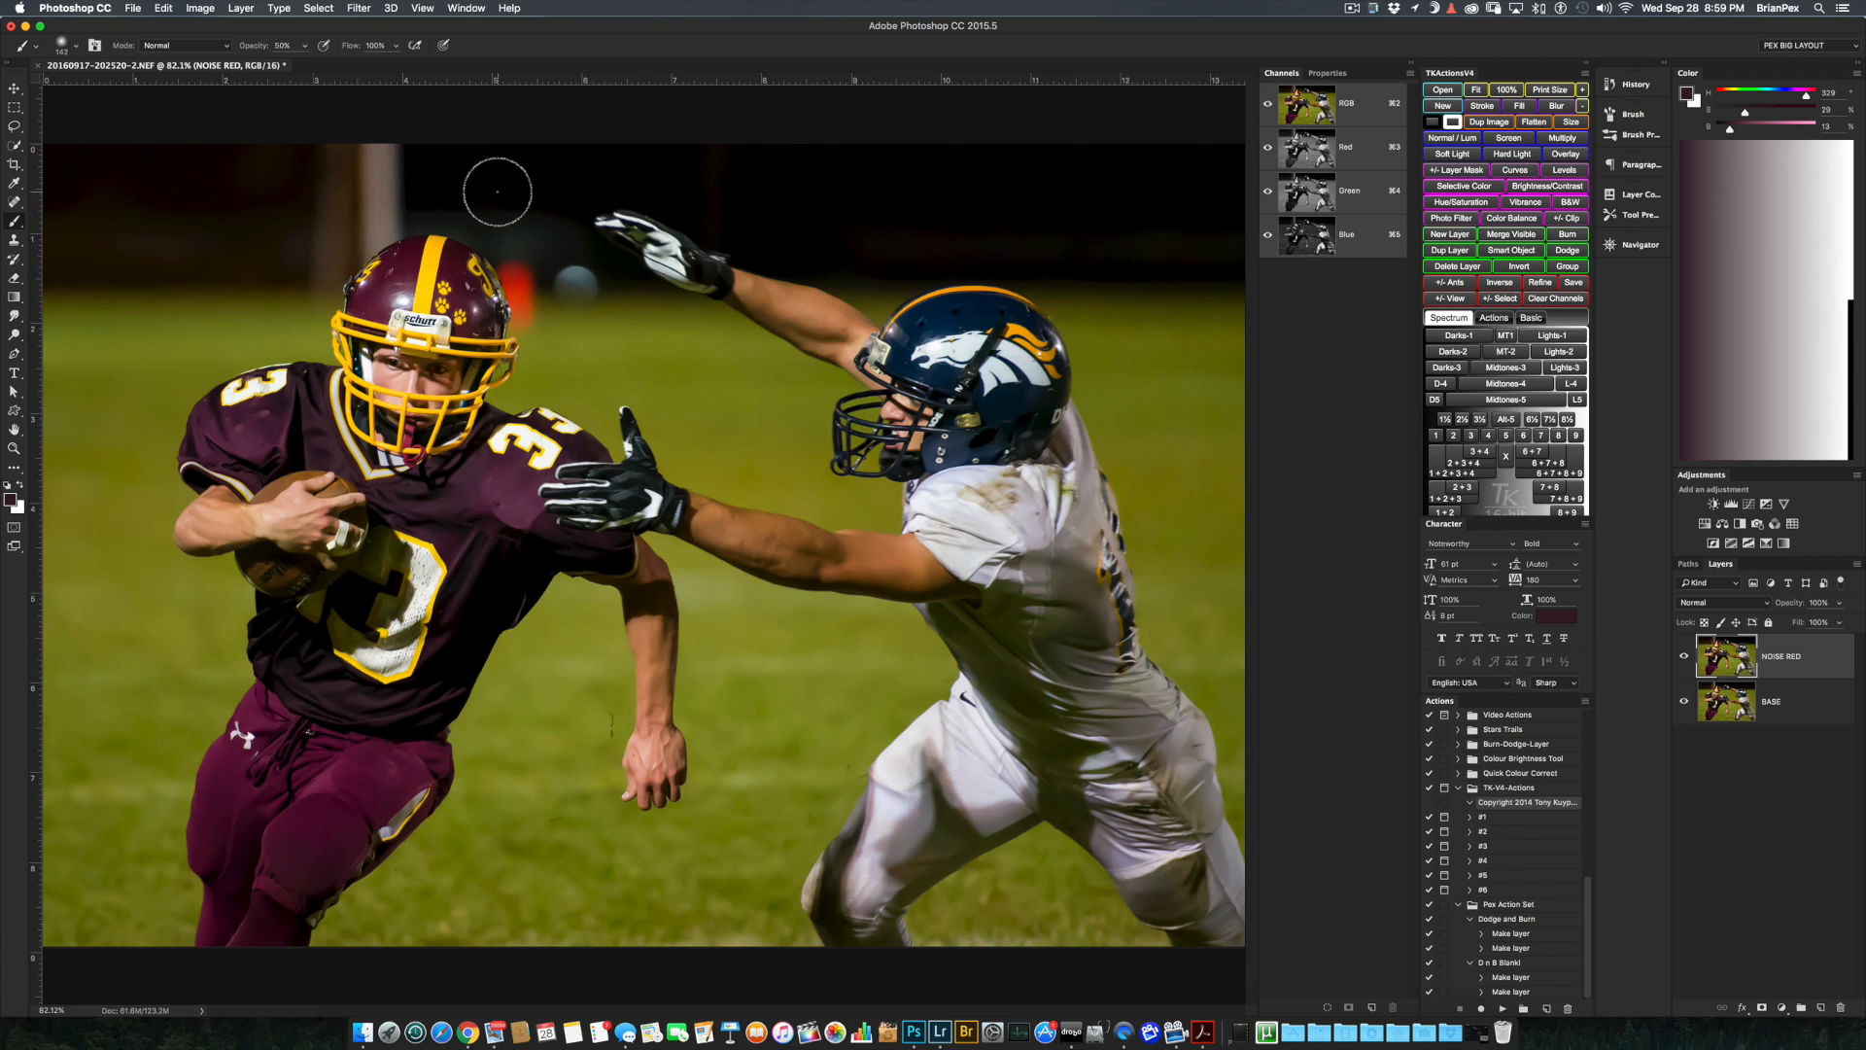
- Start a Color Range selection on the NOISE RED layer with the fuzziness set to 40
left_click(320, 9)
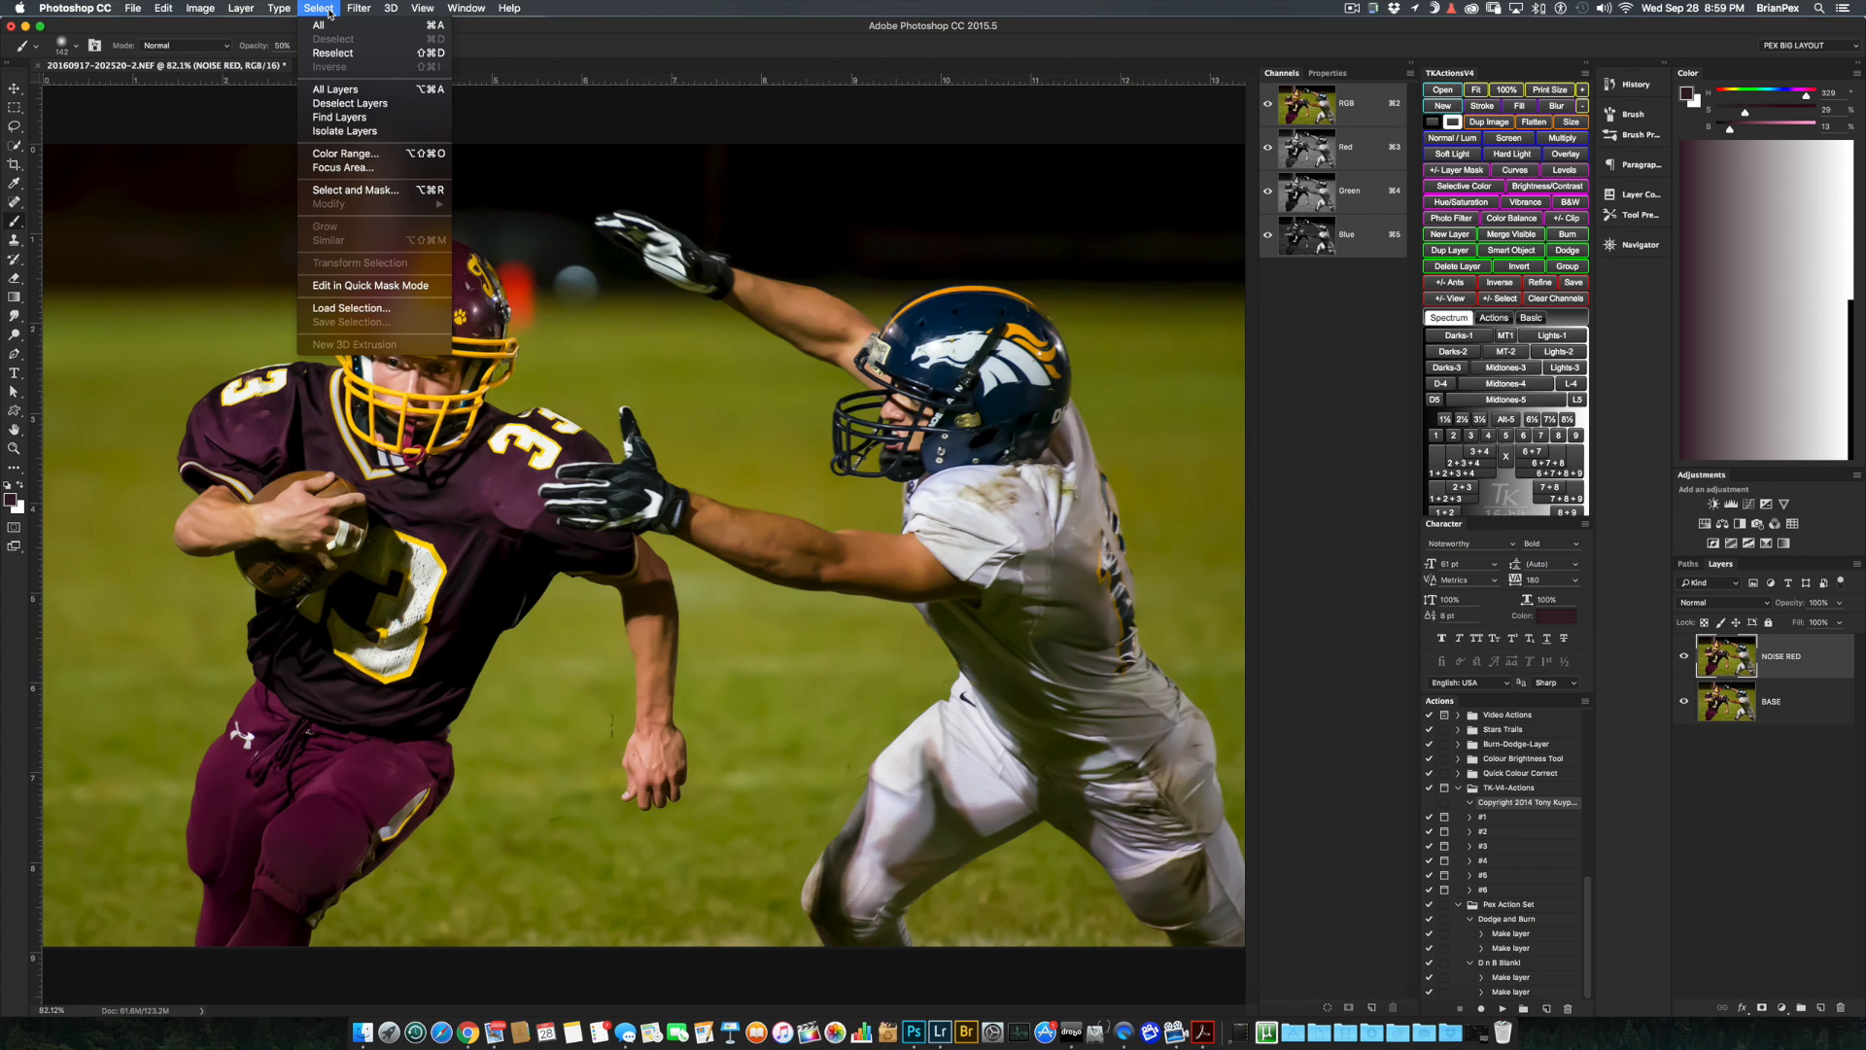
left_click(428, 155)
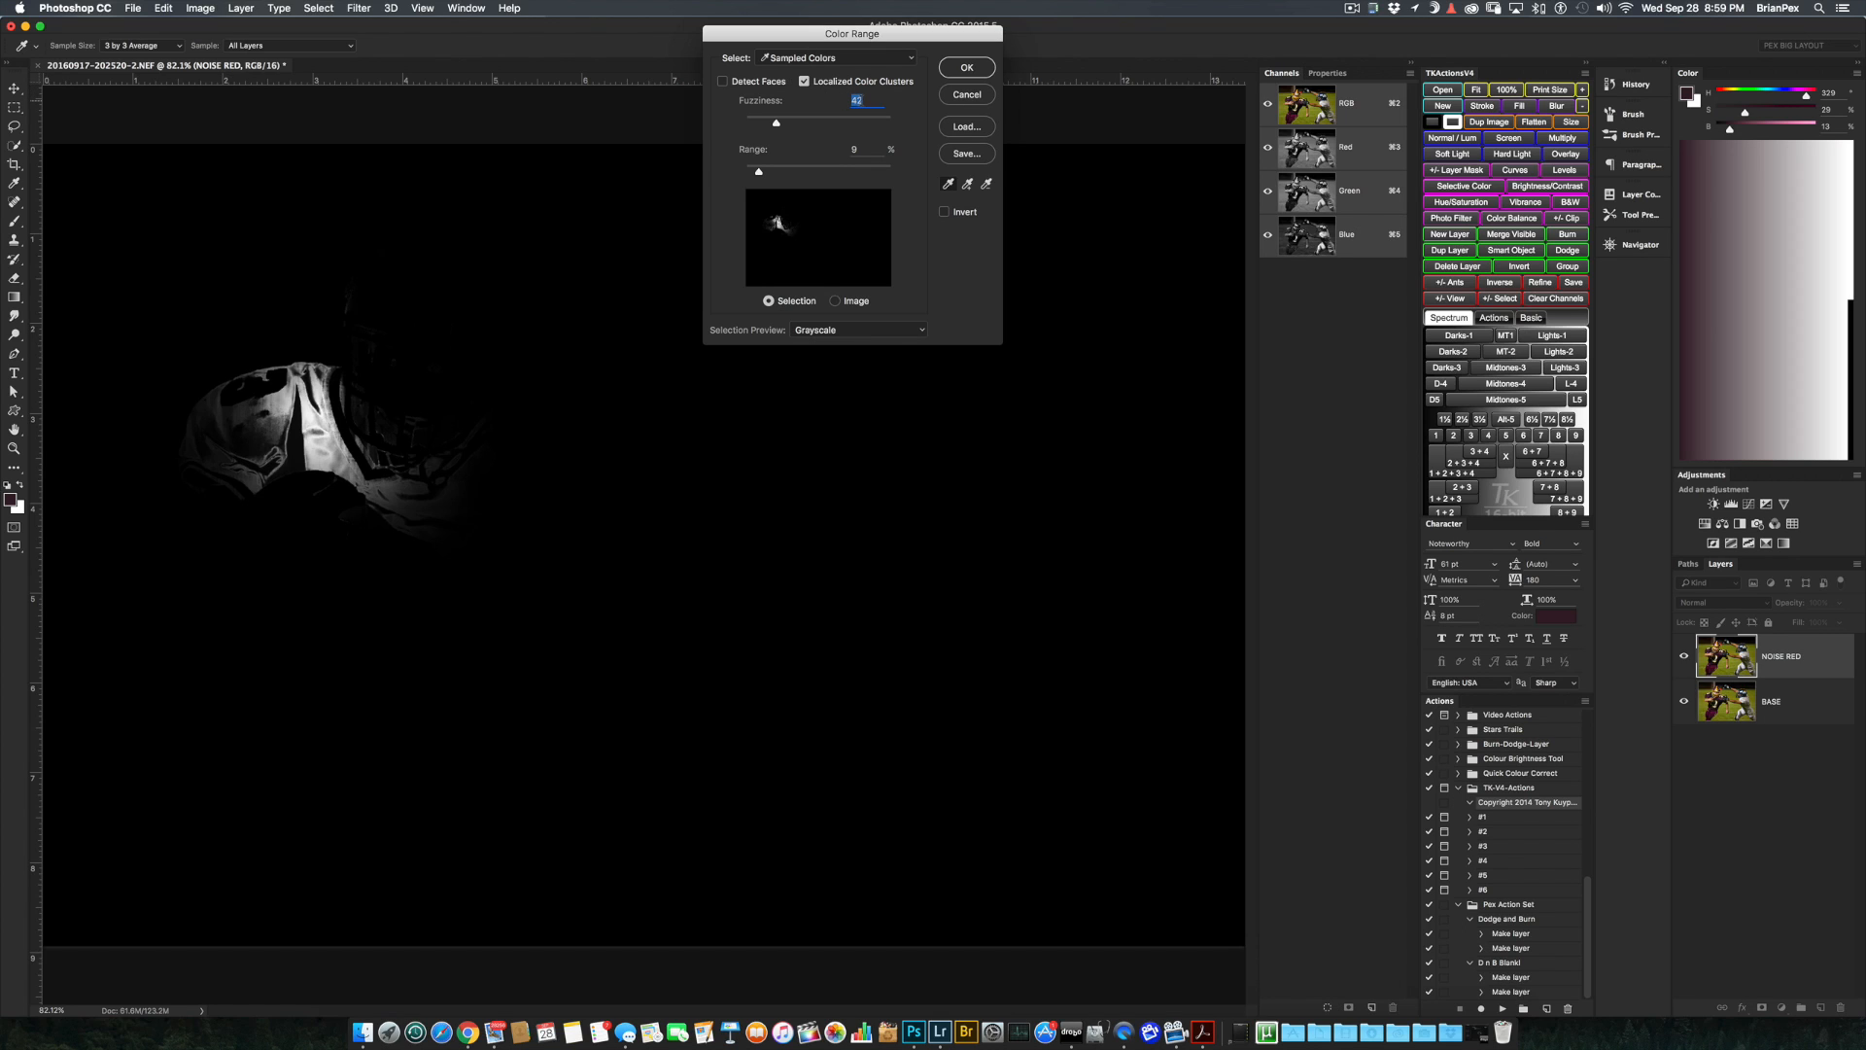
key("BackSpace")
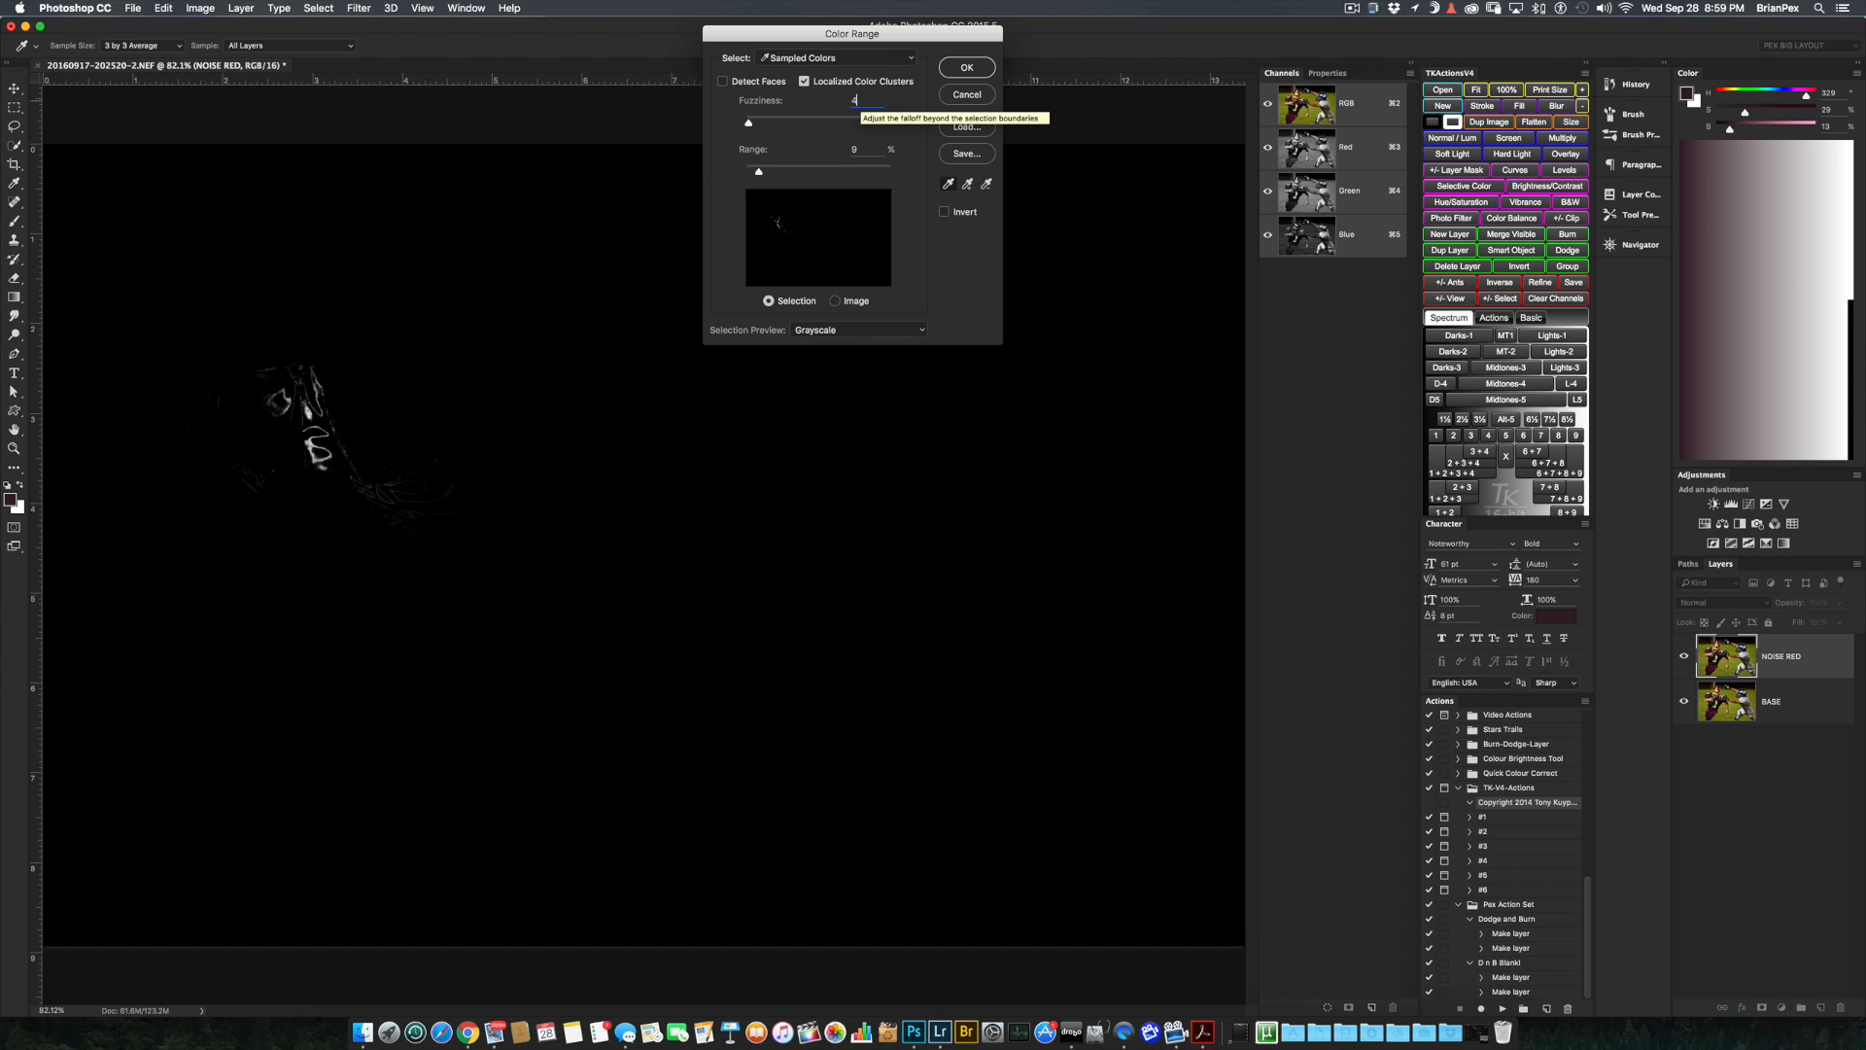
type("0")
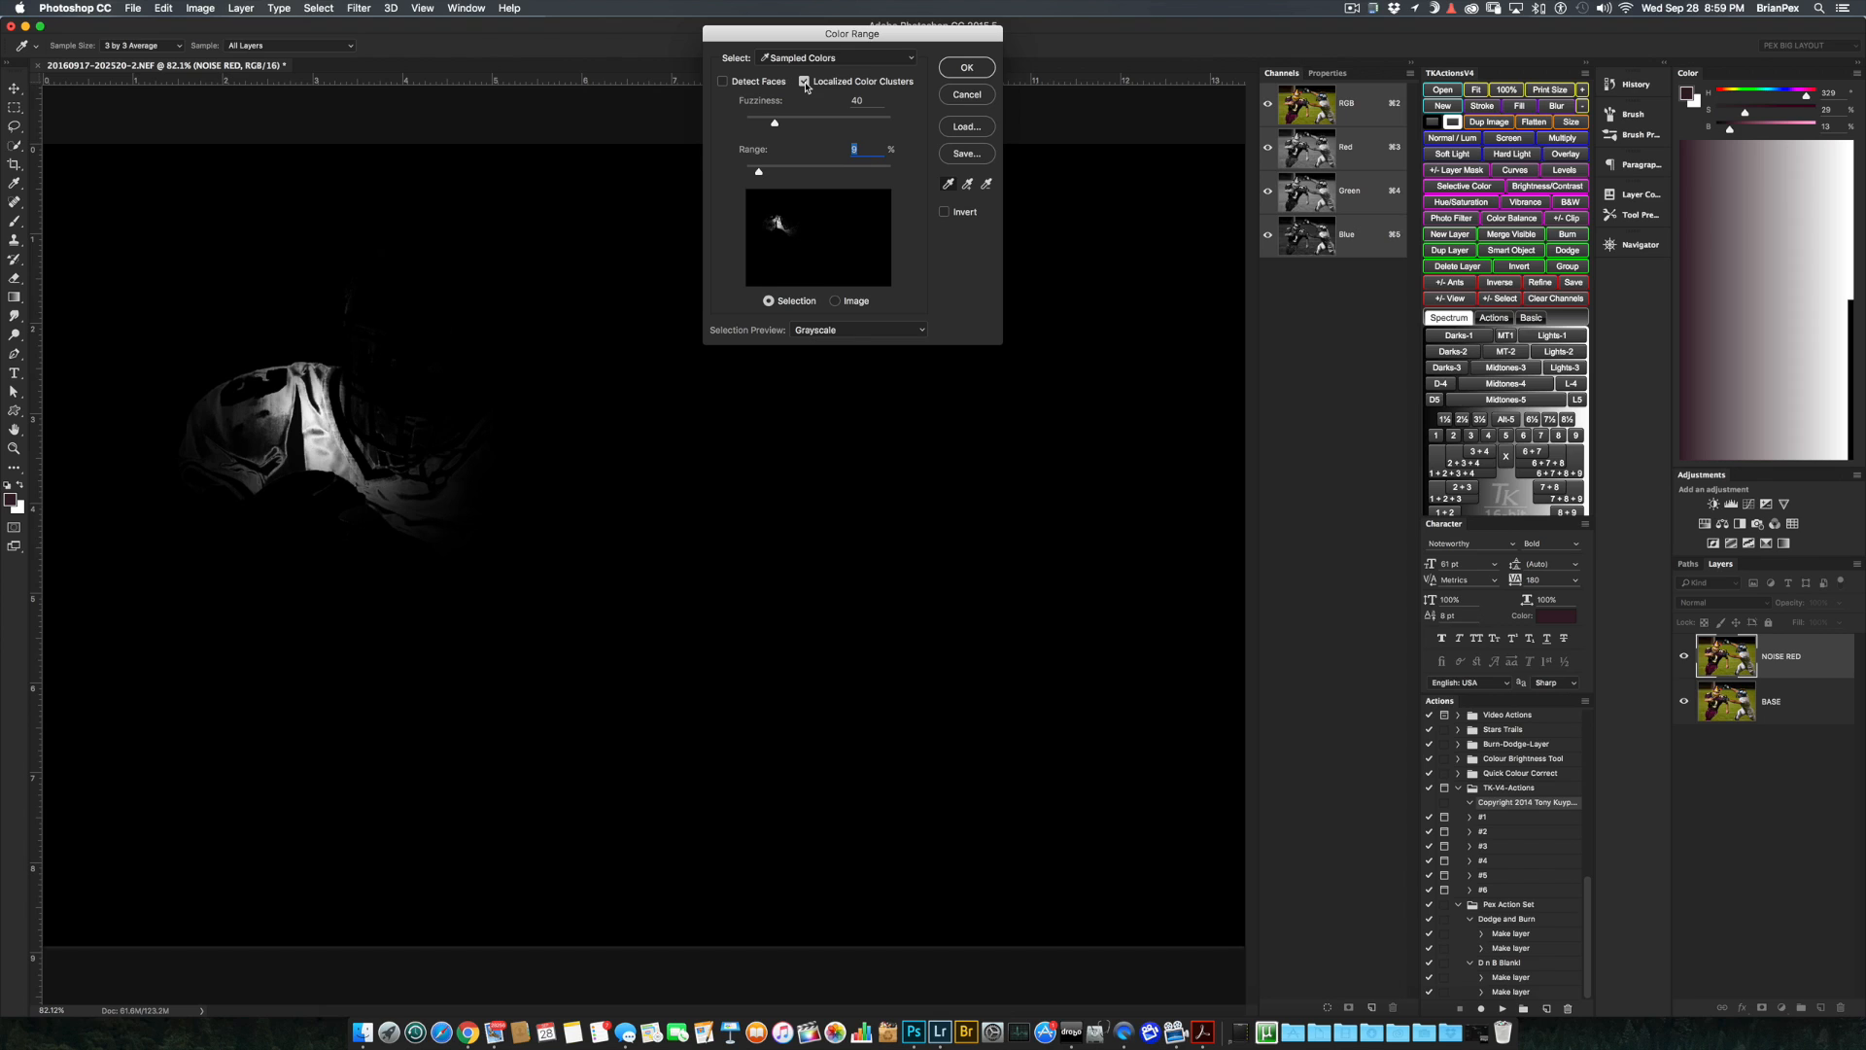
- Add color samples from the ball carrier's jersey, shoulder number, face mask and helmet to the localized color range
left_click(439, 500)
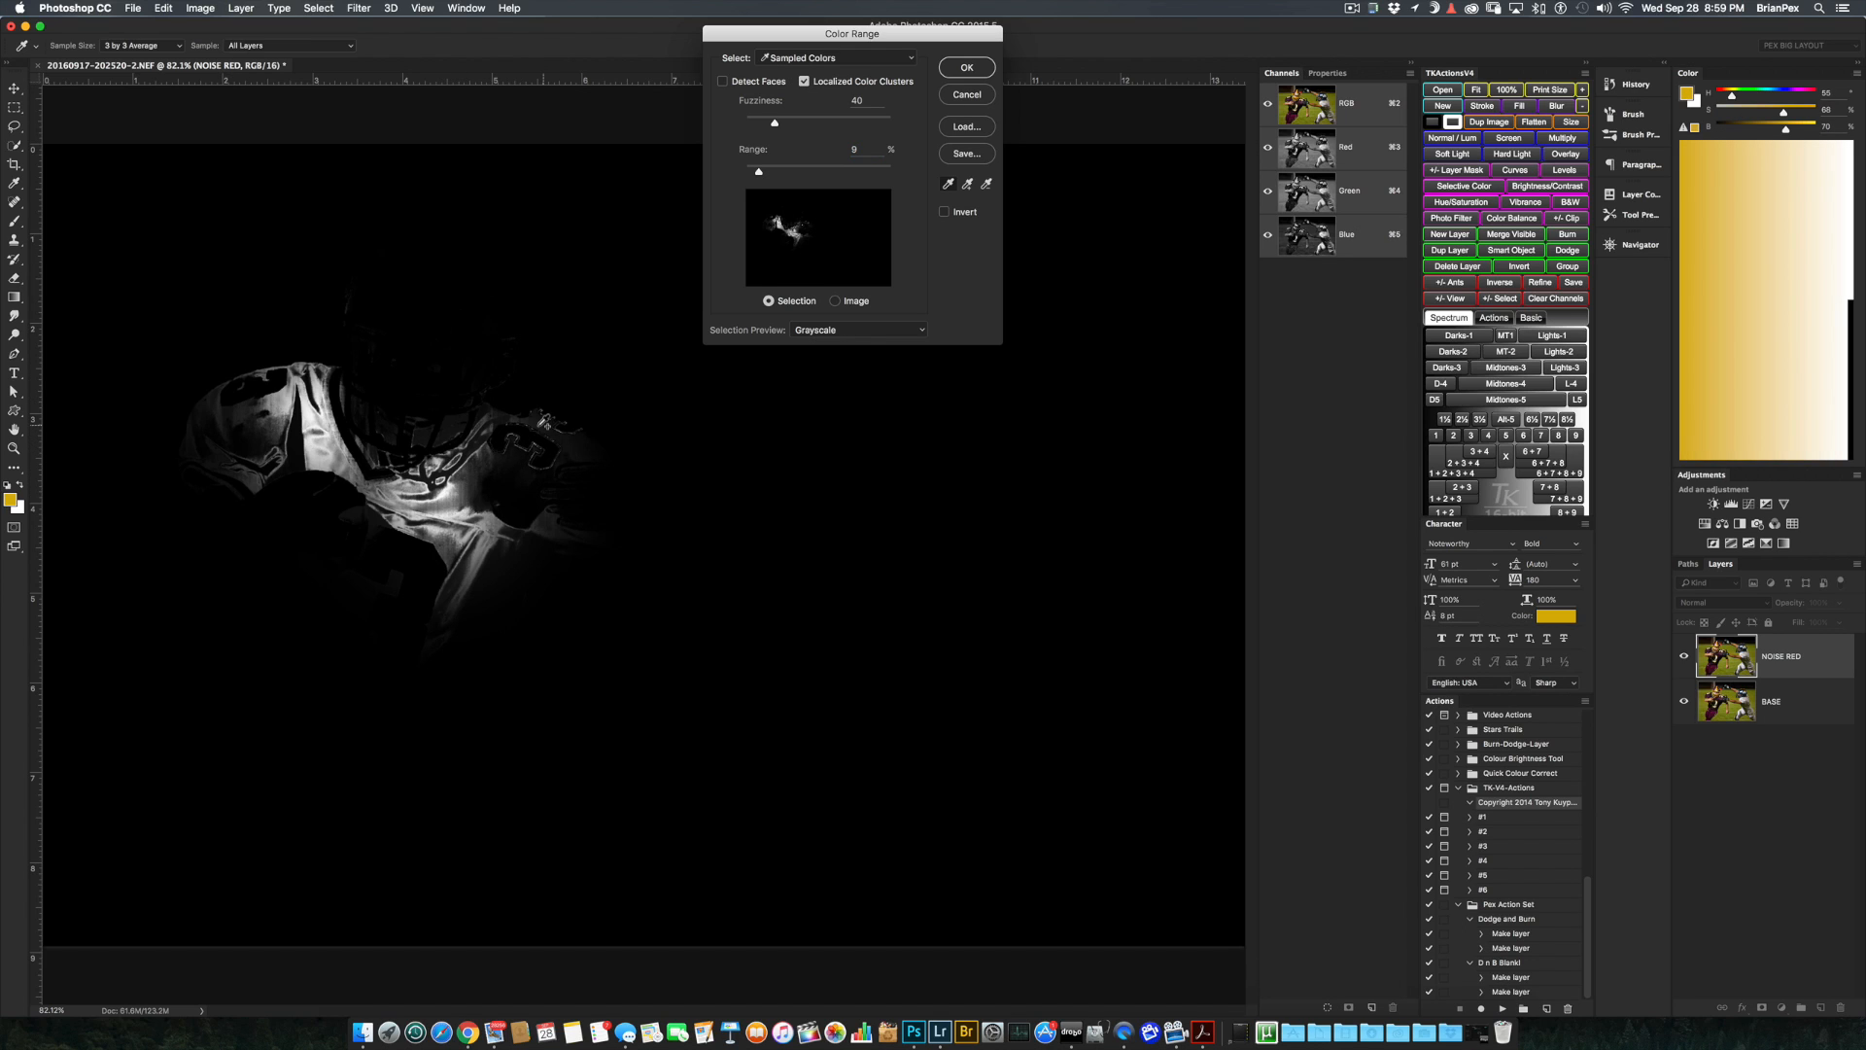
left_click(545, 423, "shift")
left_click(455, 355, "shift")
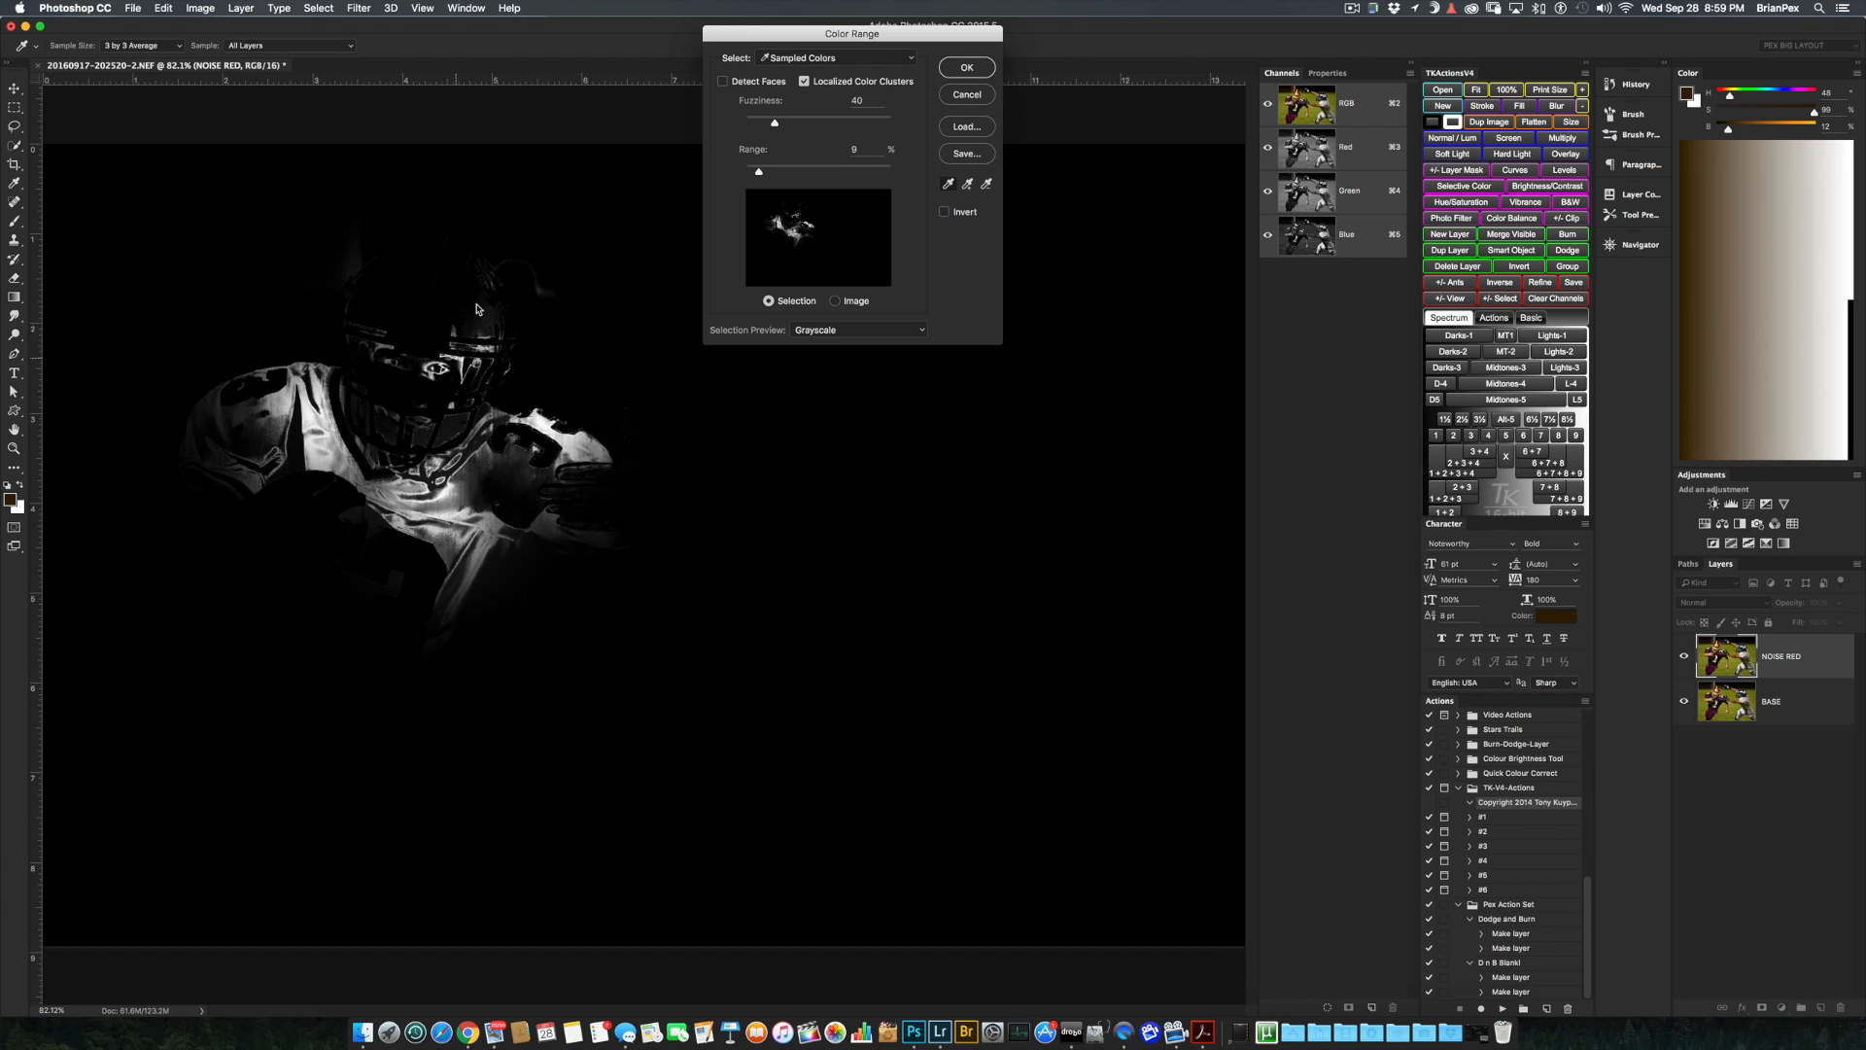
left_click(479, 307, "shift")
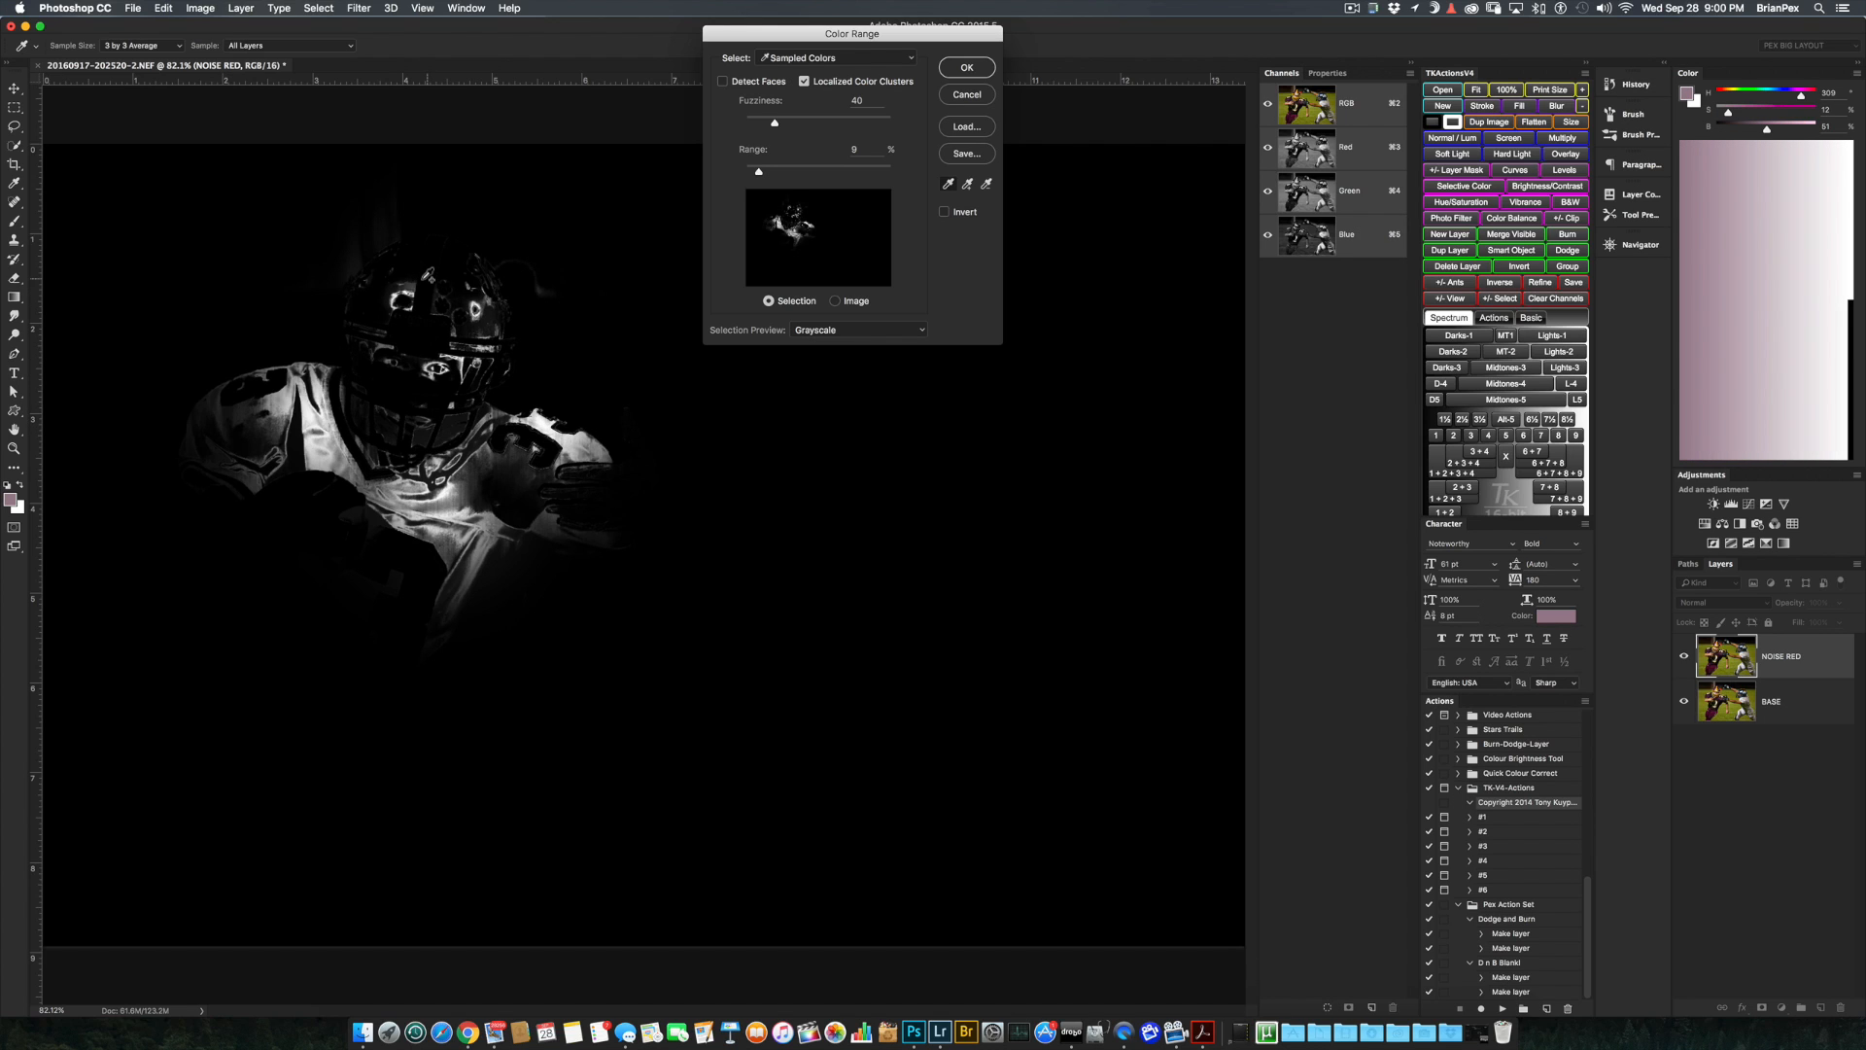
left_click(429, 276, "shift")
left_click(493, 302, "shift")
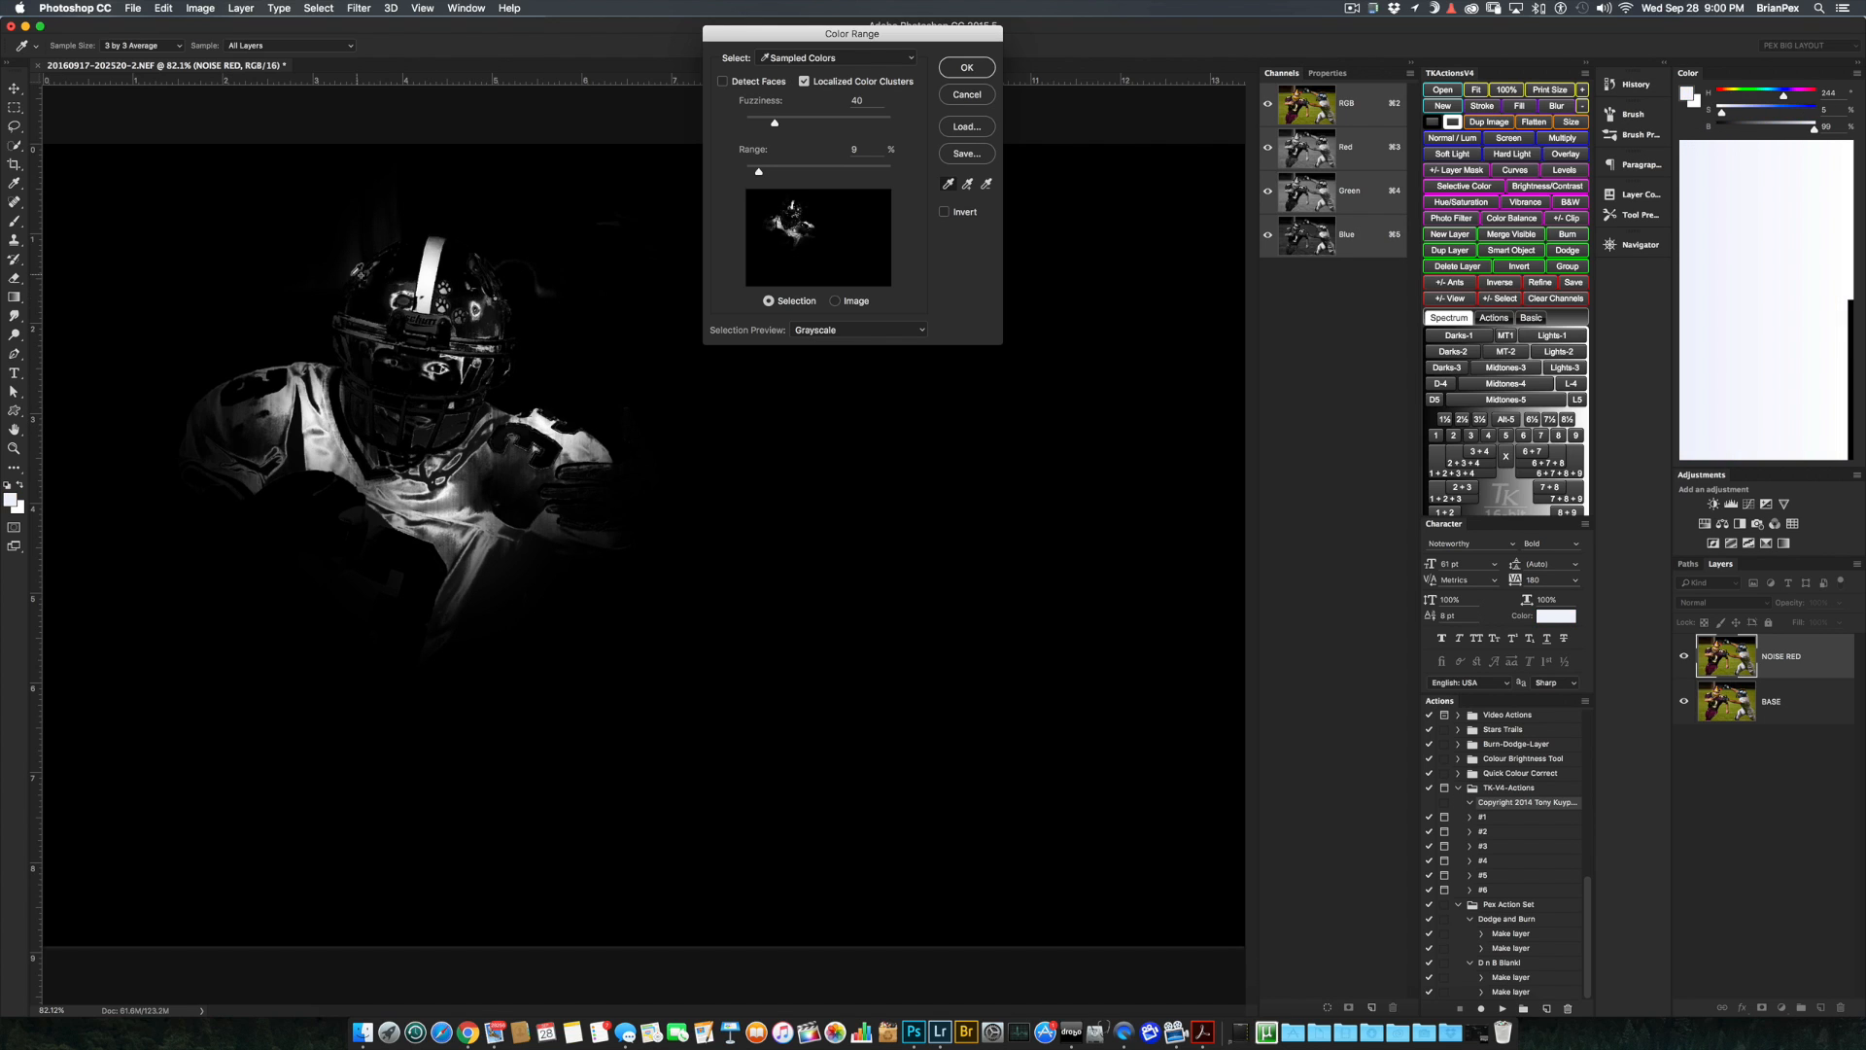
left_click(382, 294, "shift")
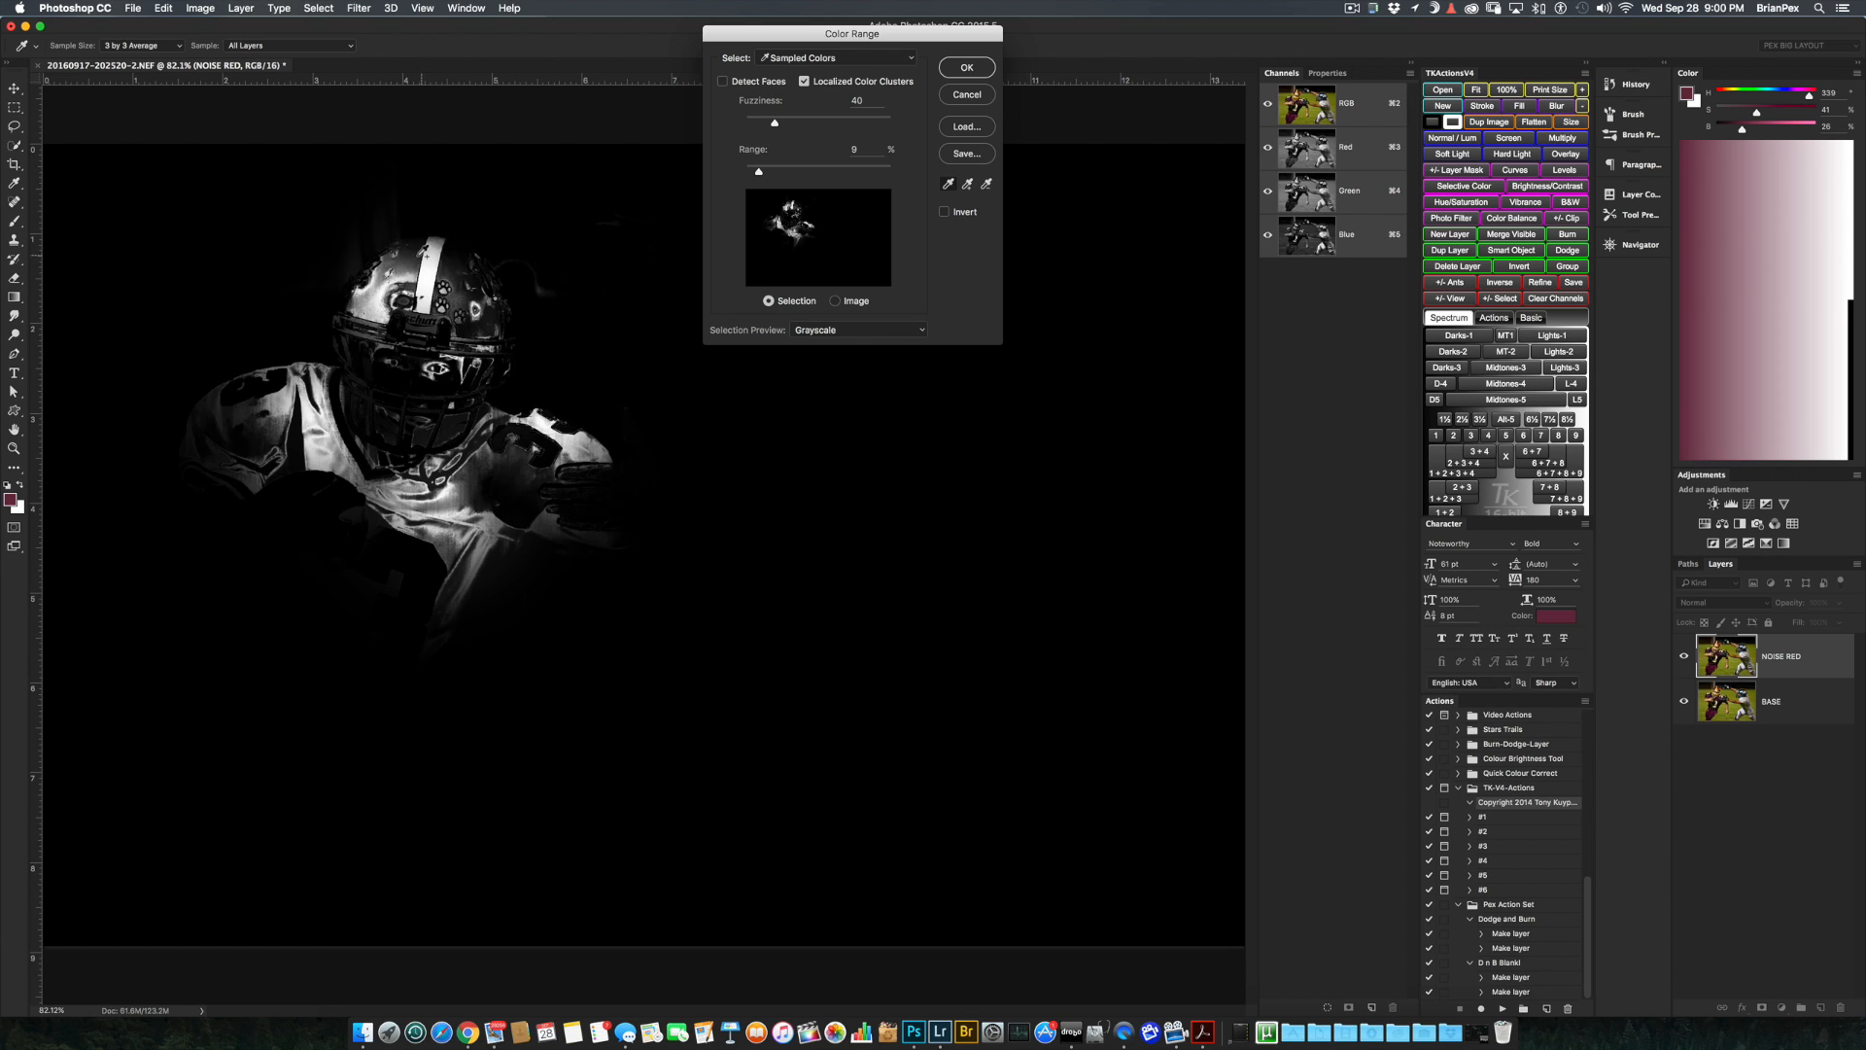
left_click(455, 265, "shift")
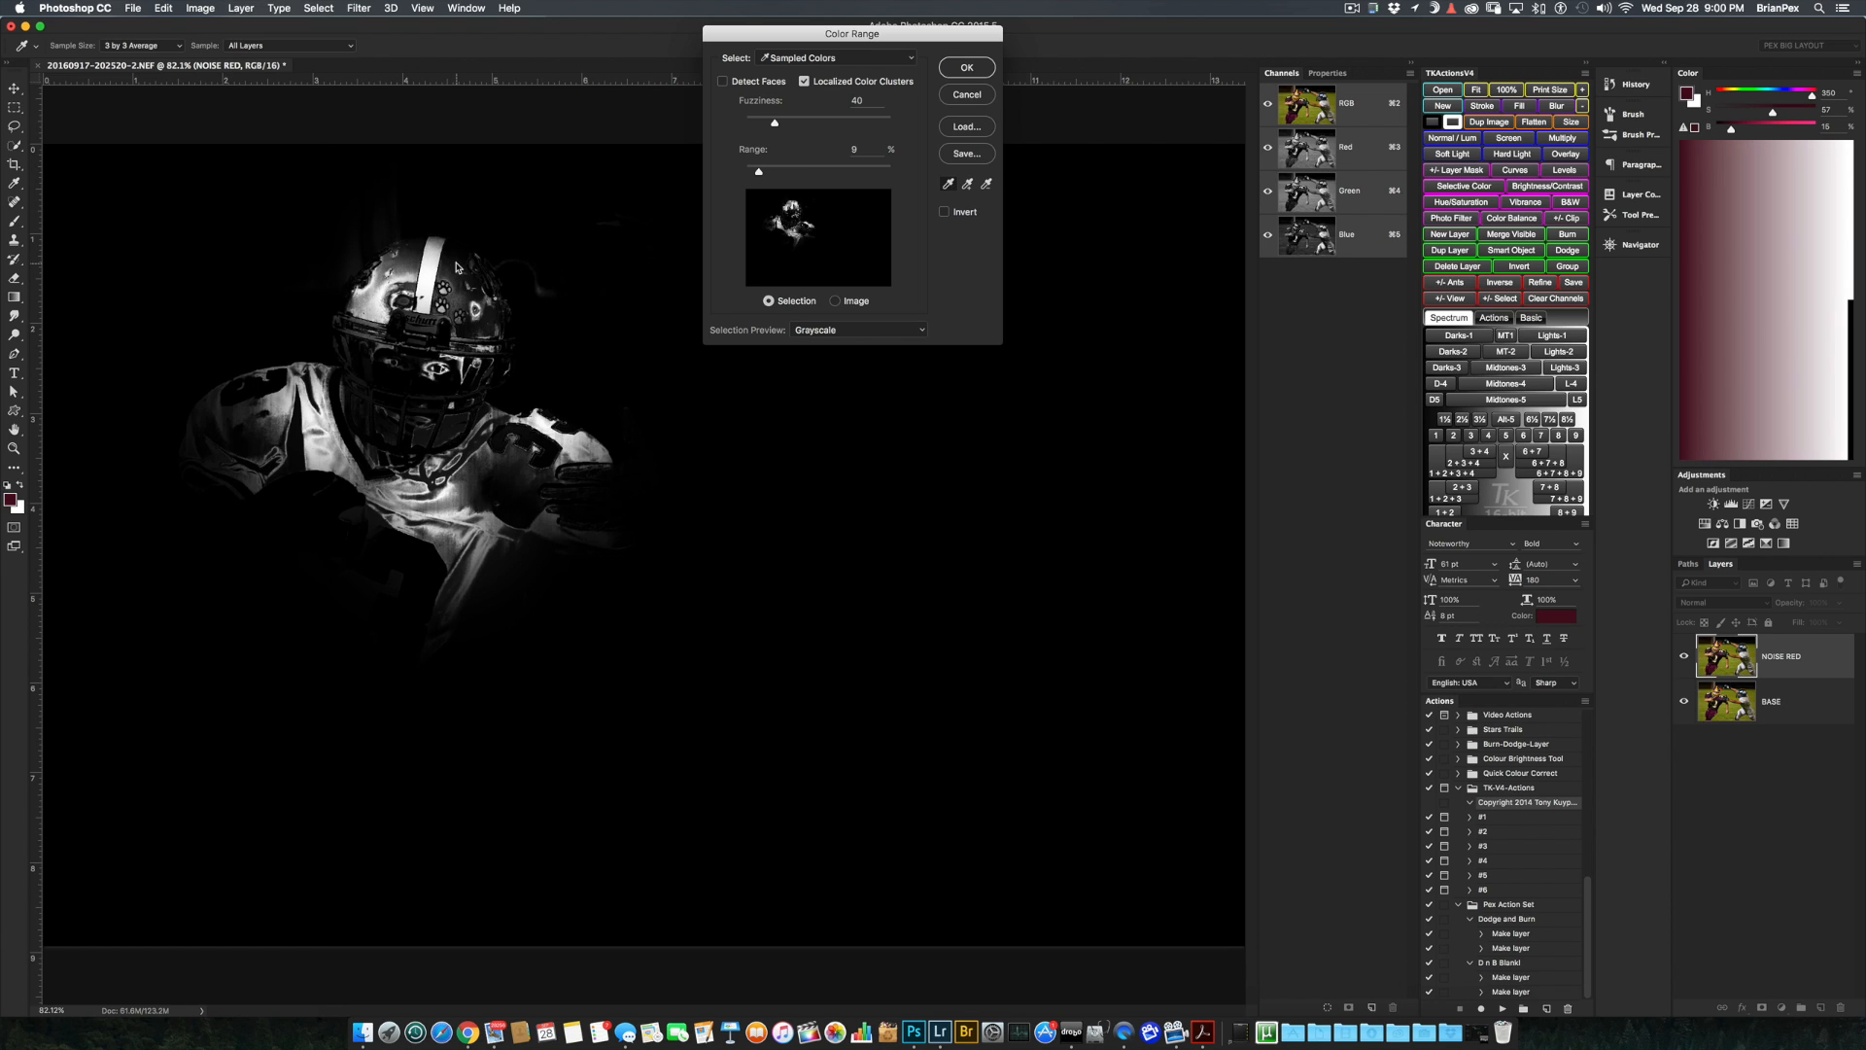
- Turn off Localized Color Clusters and try sampling the ball carrier's sleeve, the tackler's forearm, and the ball carrier's face and helmet
left_click(804, 83)
left_click(519, 475)
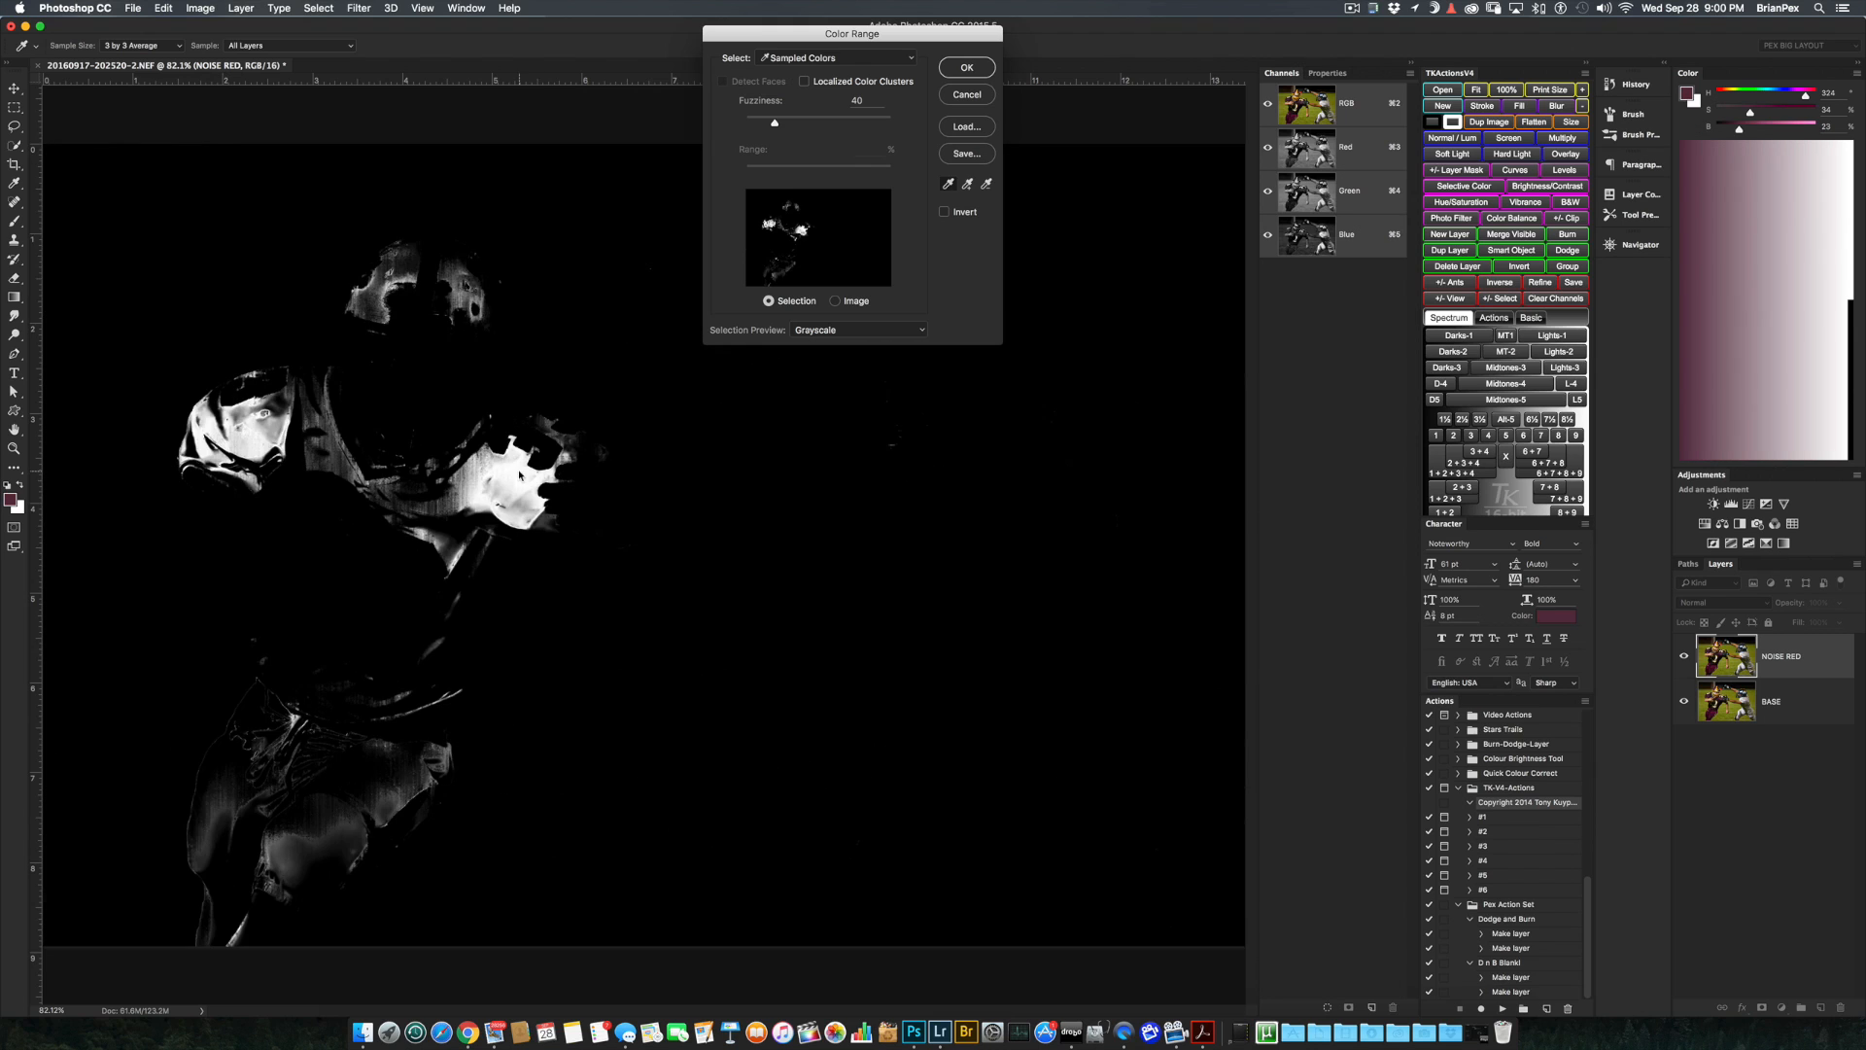
left_click(746, 525)
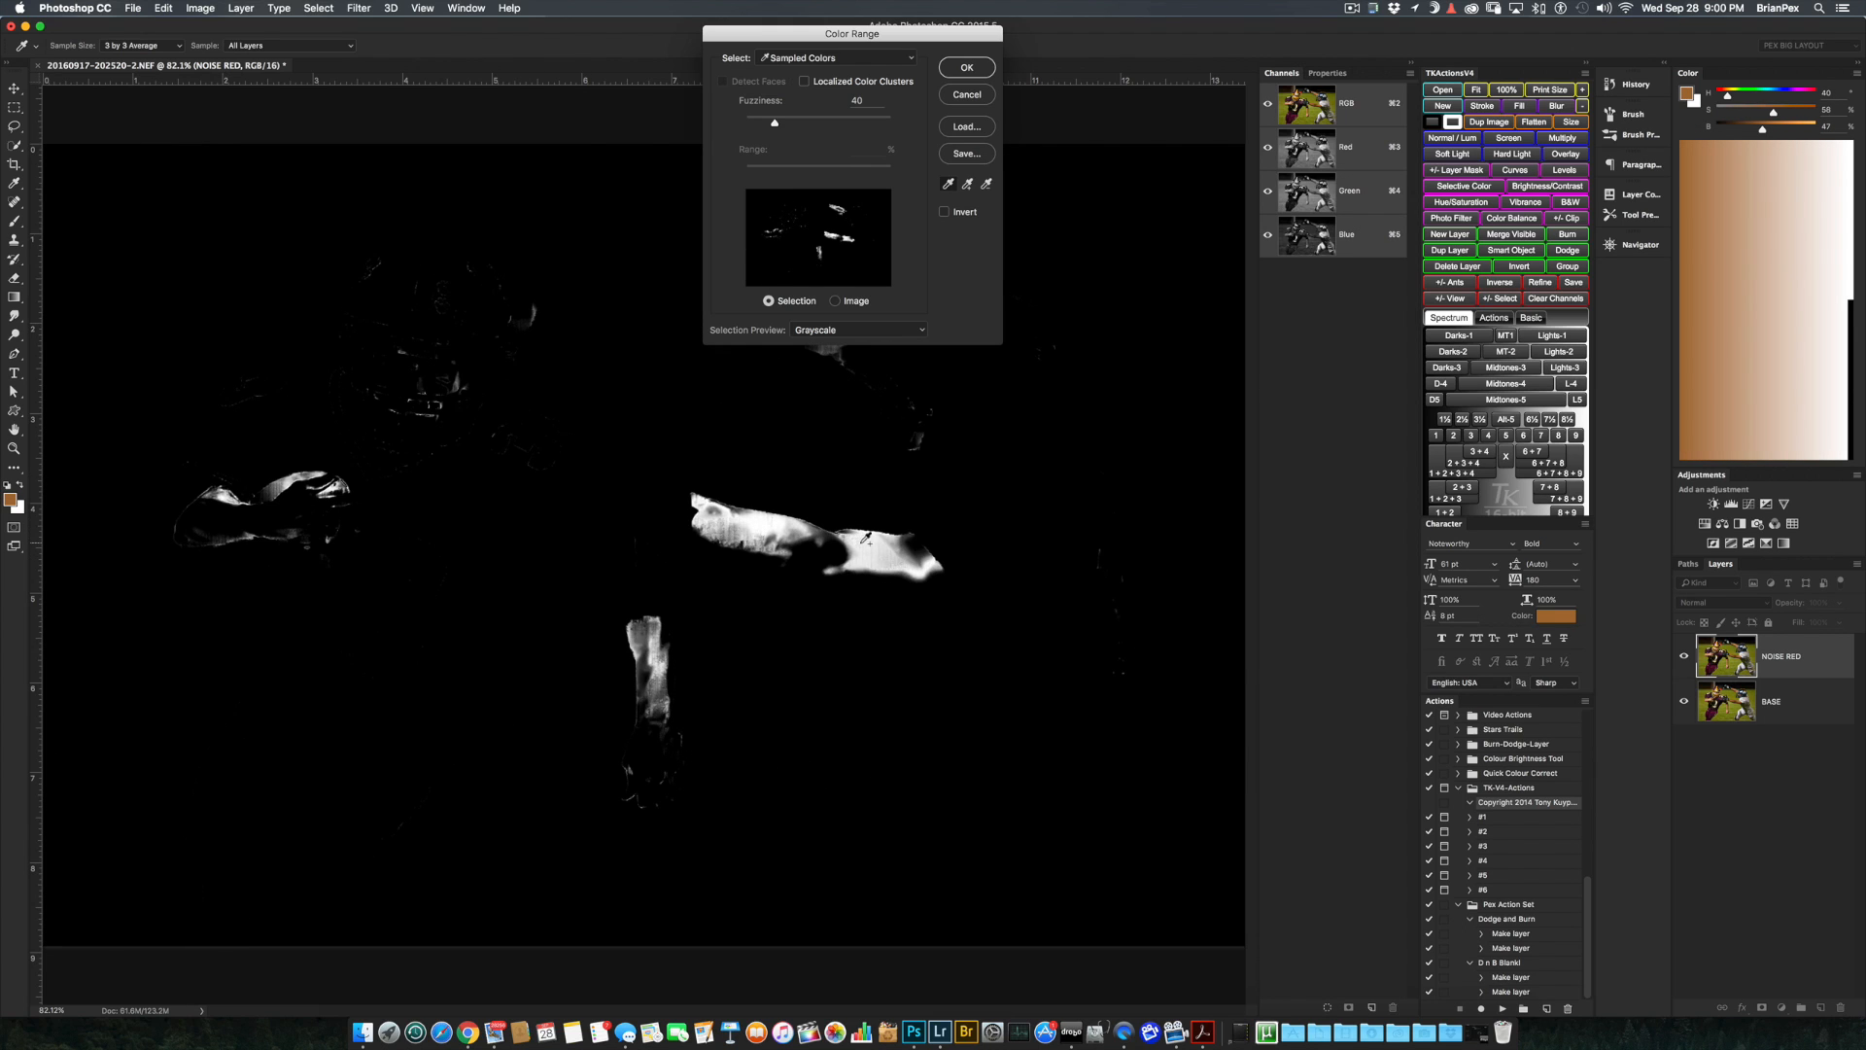
left_click(859, 544, "shift")
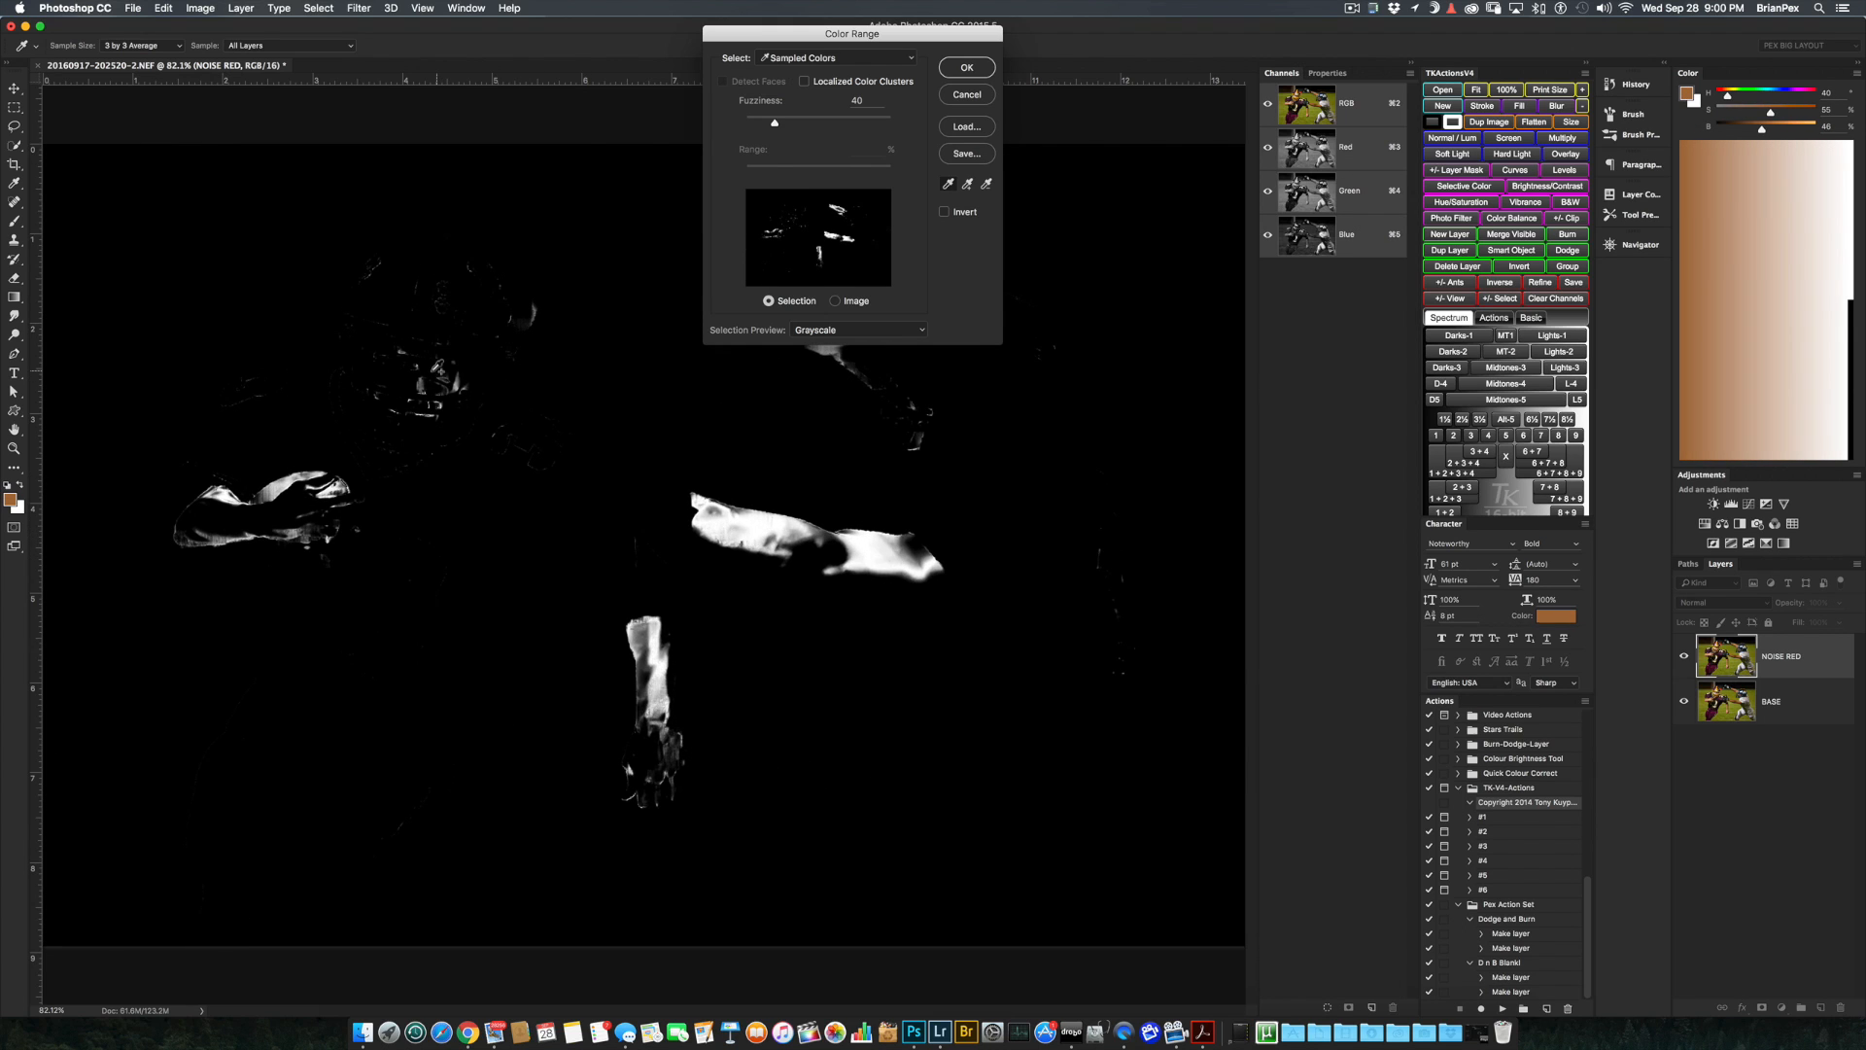
left_click(437, 370)
left_click(405, 271, "shift")
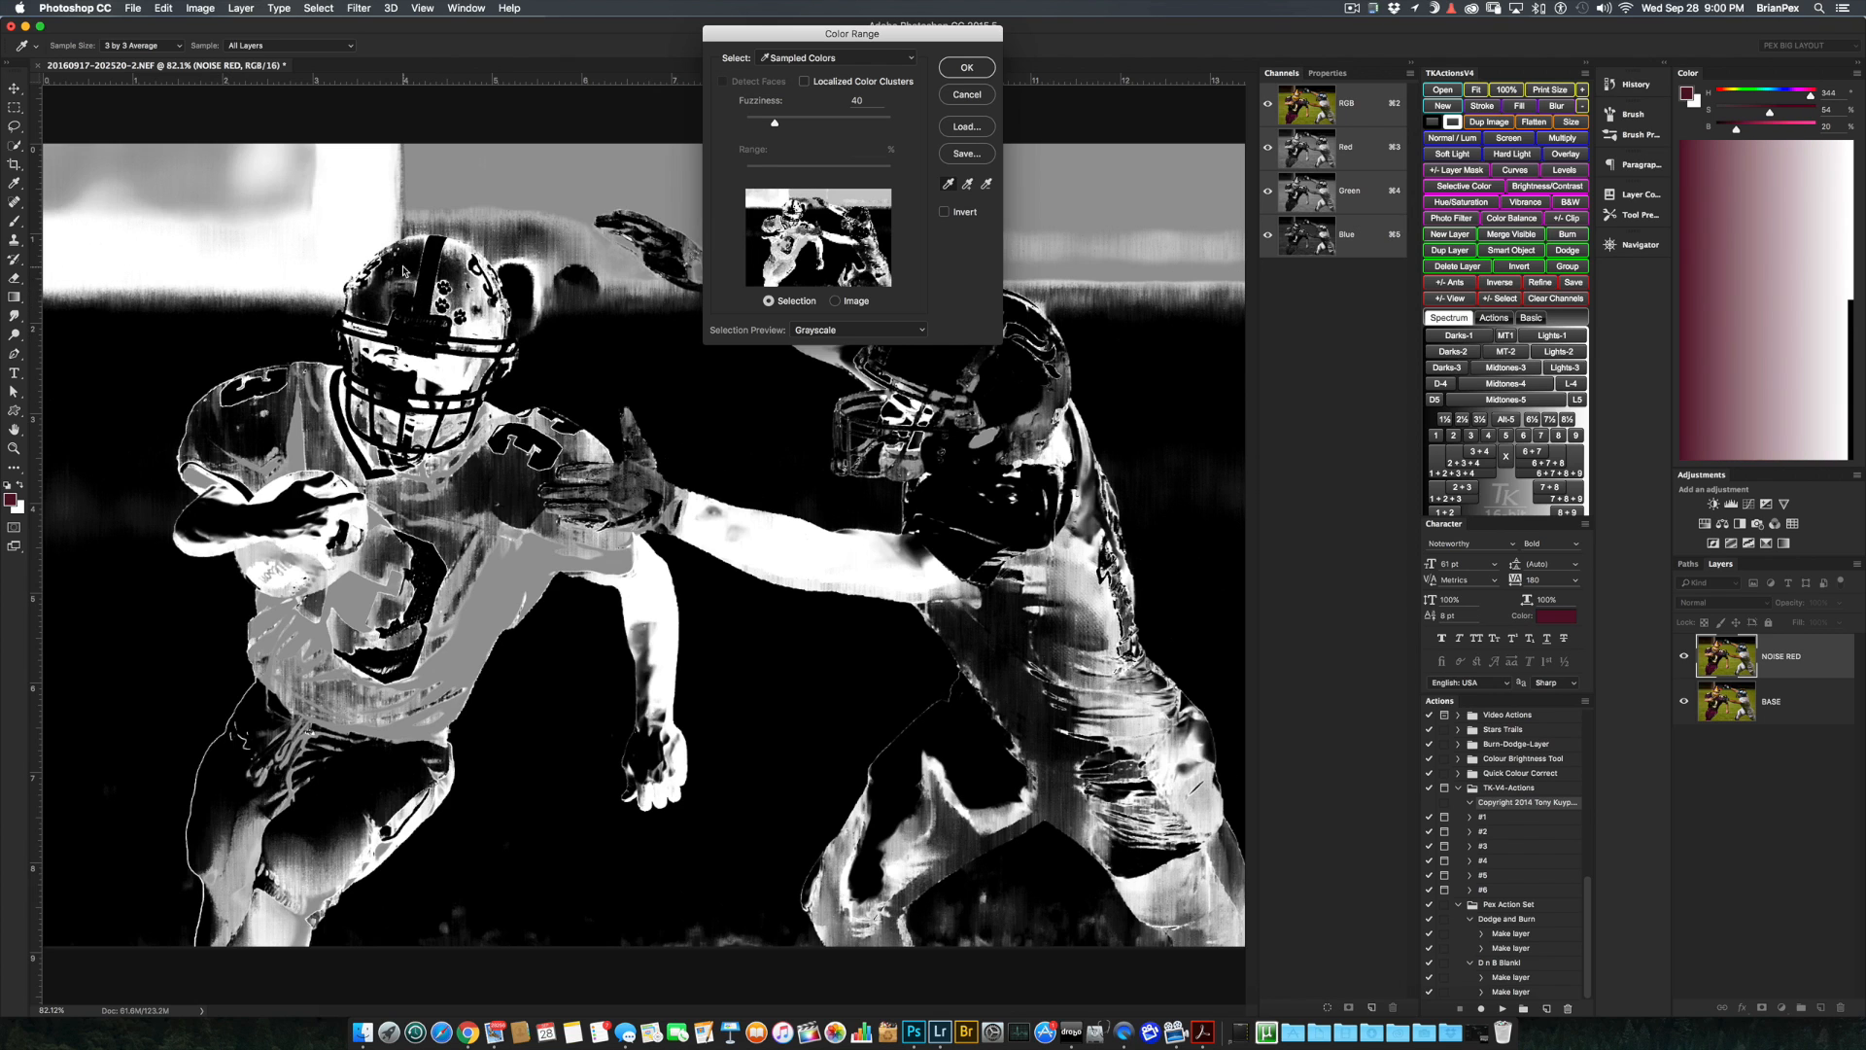
- Turn Localized Color Clusters back on and add samples from the ball carrier's shoulder, face, helmet and jersey
left_click(804, 83)
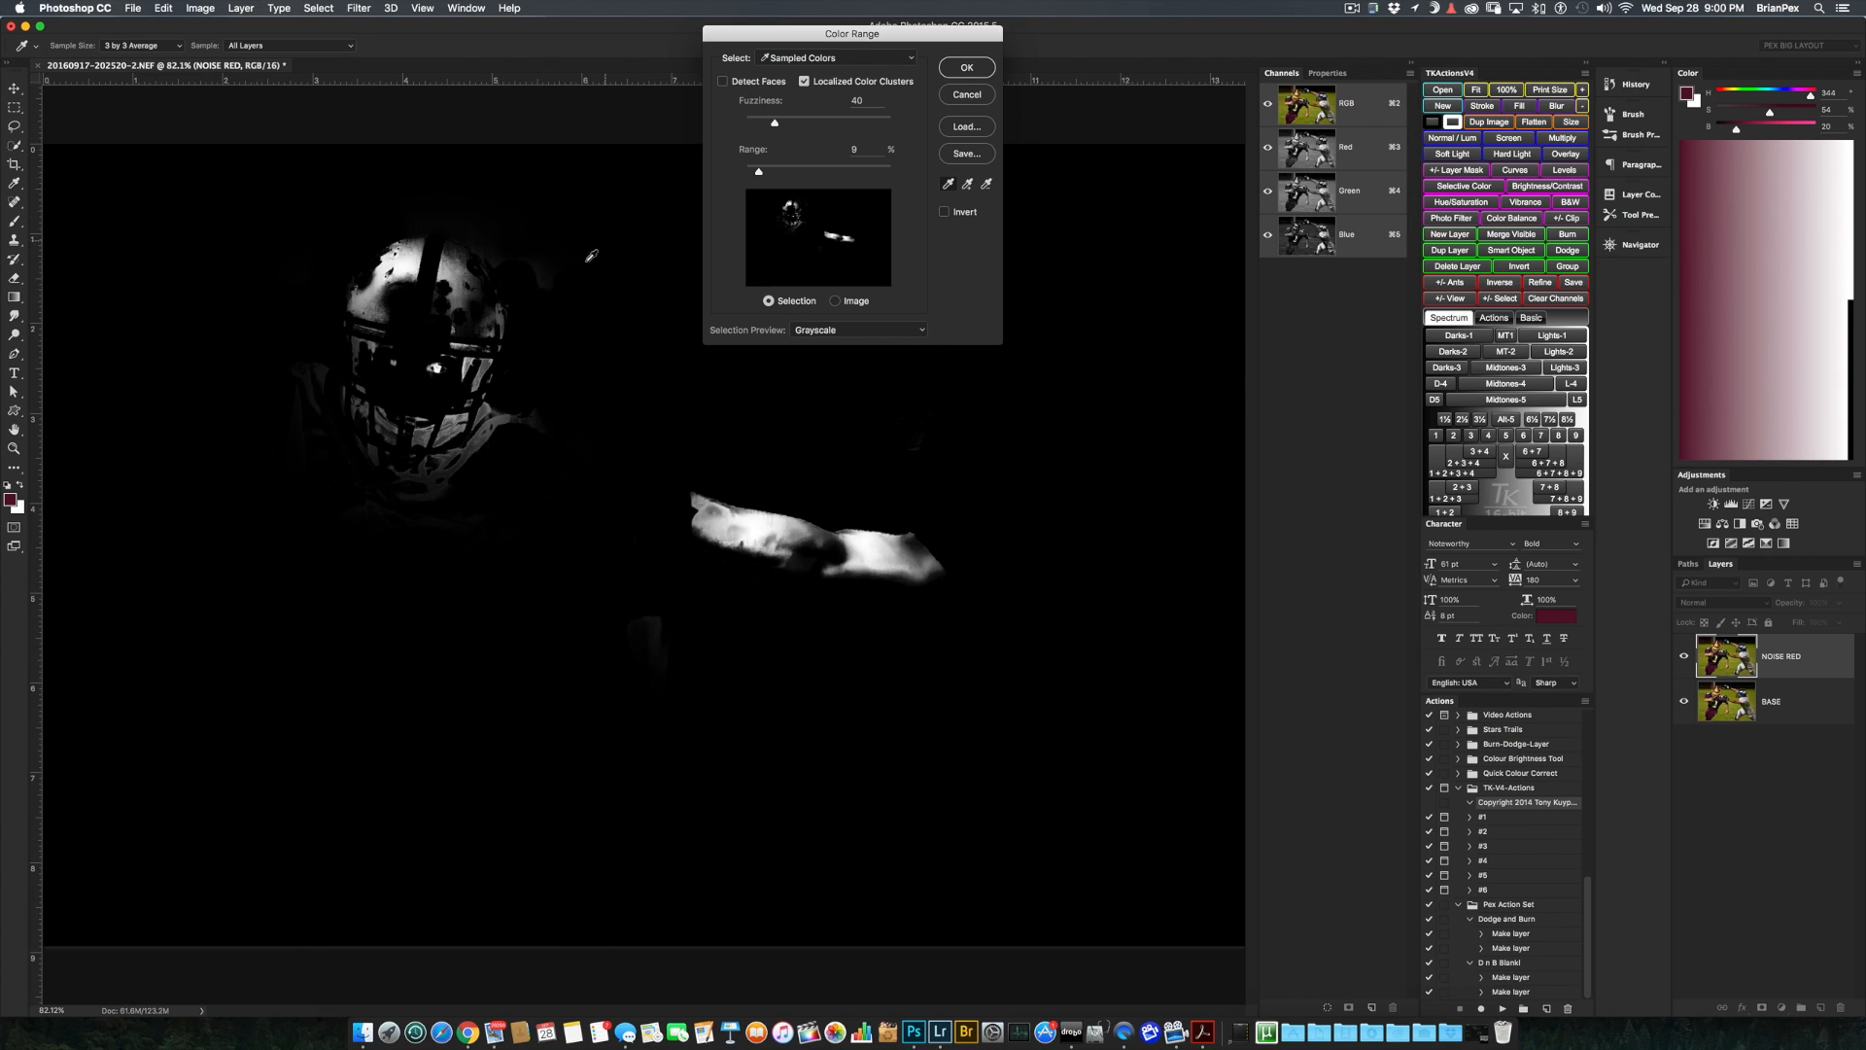
left_click(496, 462, "shift")
left_click(412, 369, "shift")
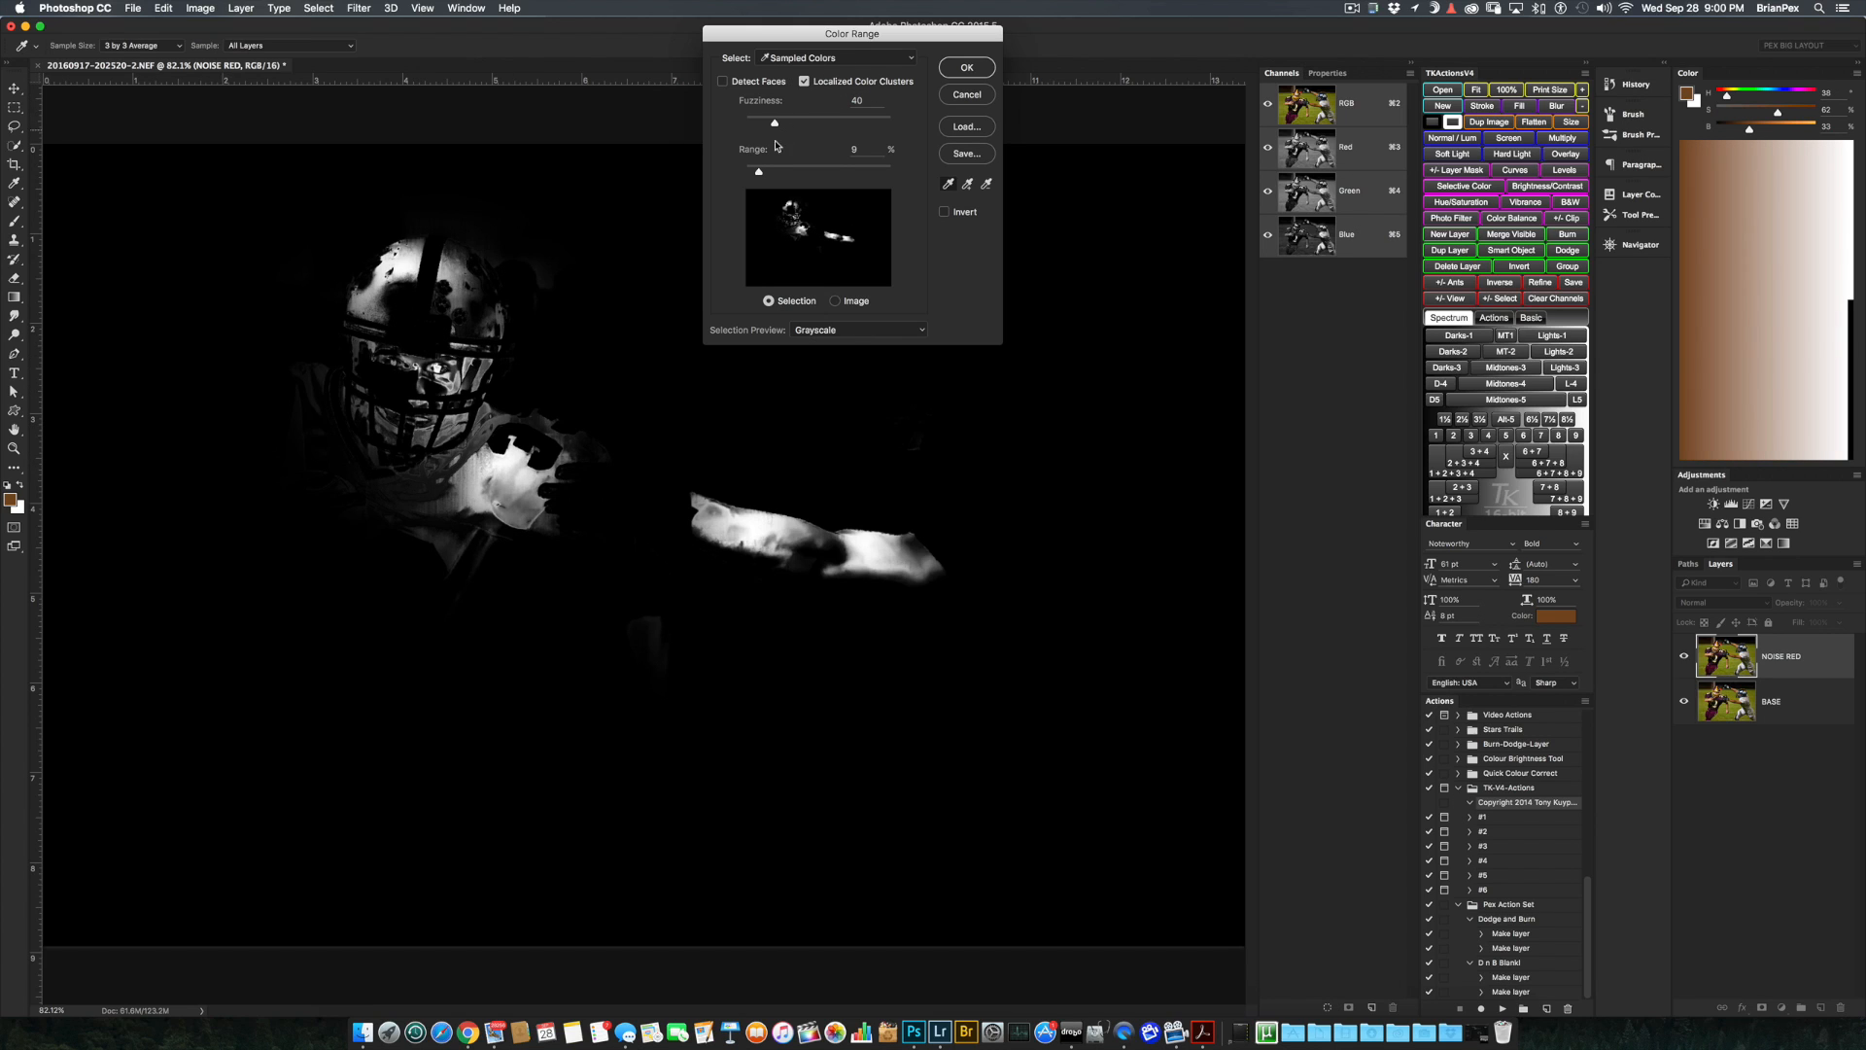
left_click(400, 298, "shift")
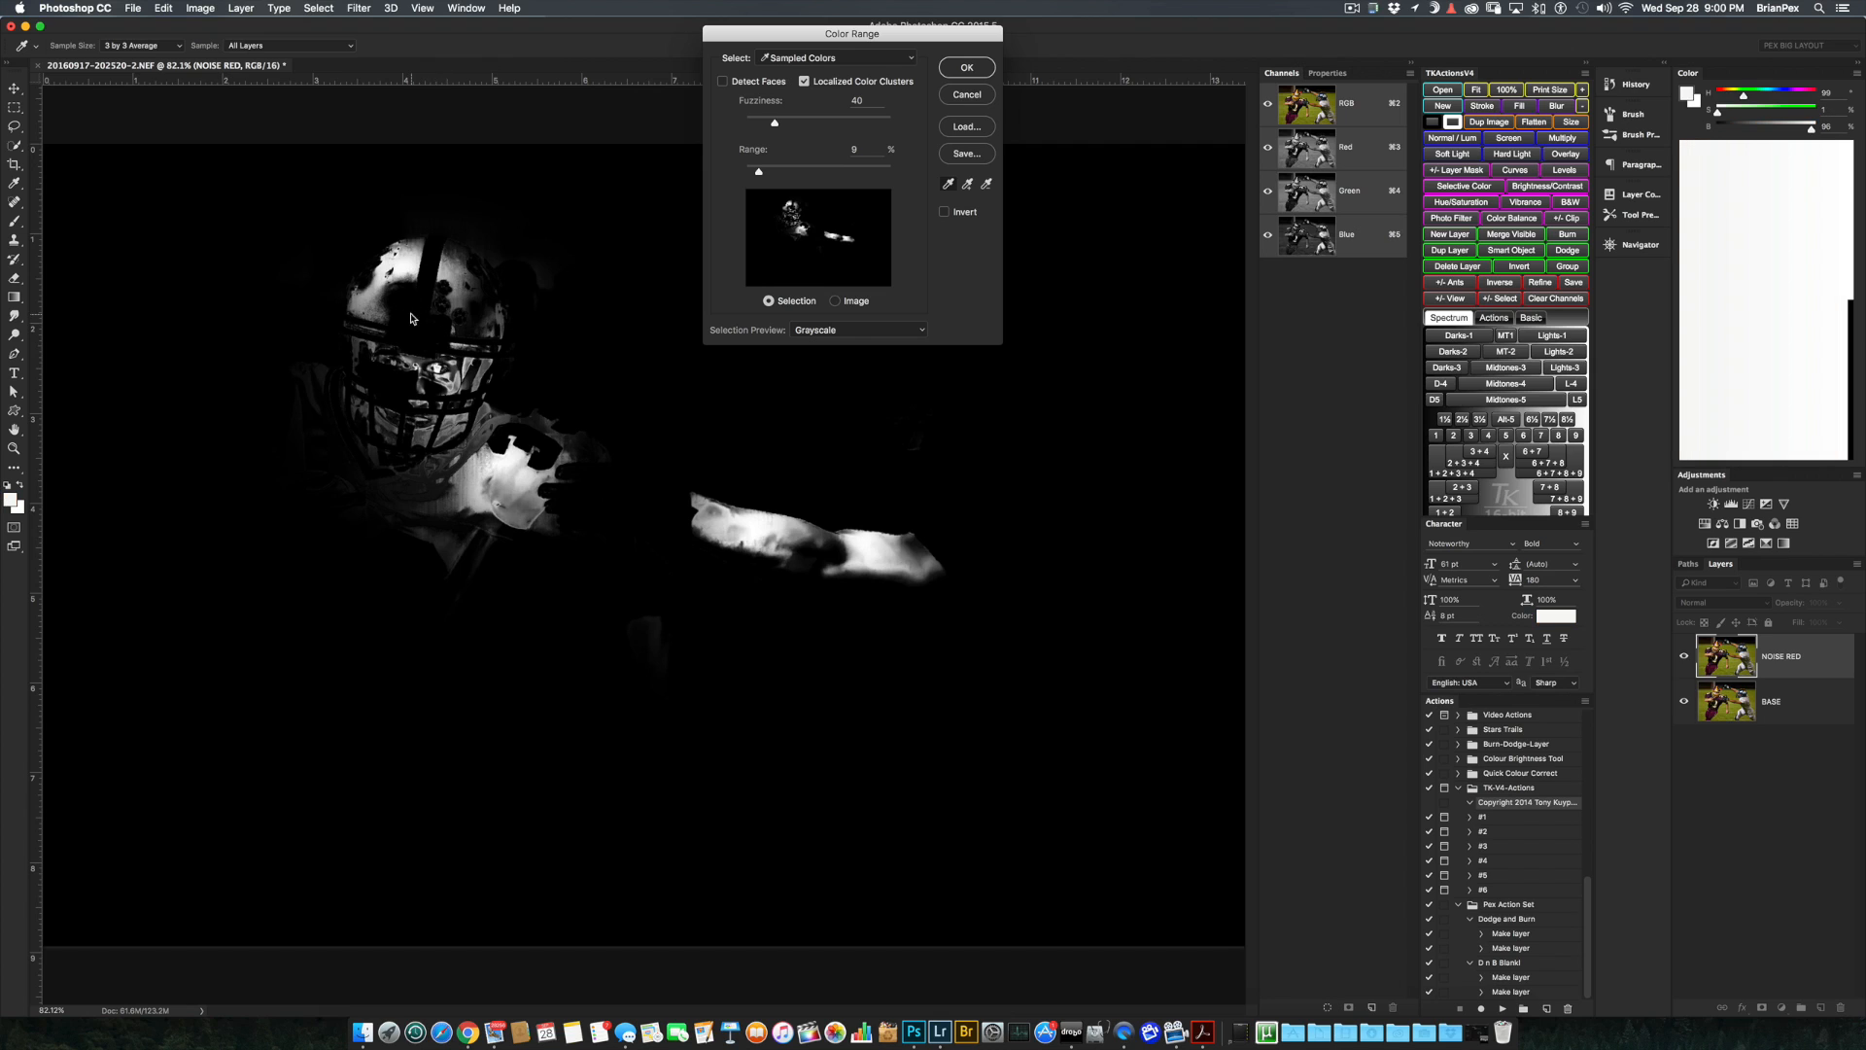
mouse_move(405, 268)
left_mouse_down()
mouse_move(283, 483)
mouse_move(297, 493)
mouse_move(322, 445)
mouse_move(334, 462)
left_mouse_up()
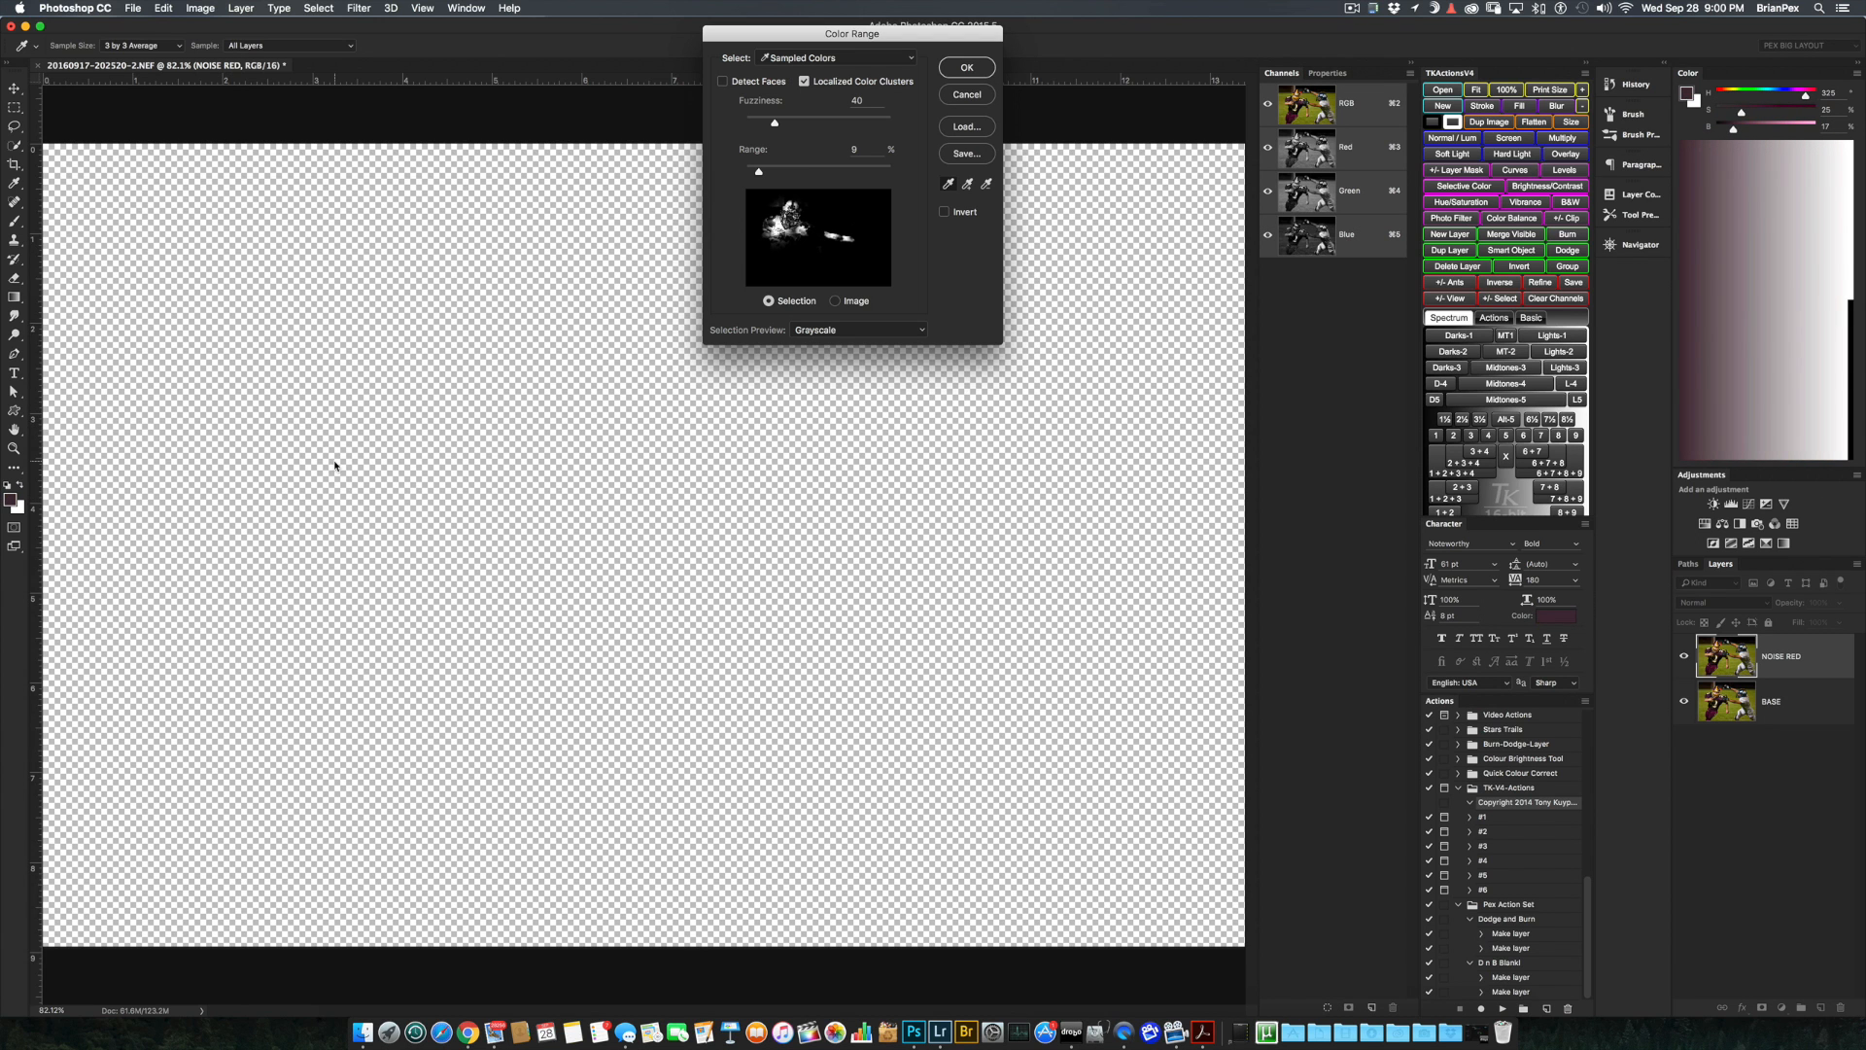
- Restart the color sampling at the ball carrier's chest and add his shoulder, helmet stripe and both sides of his helmet
left_click(414, 506)
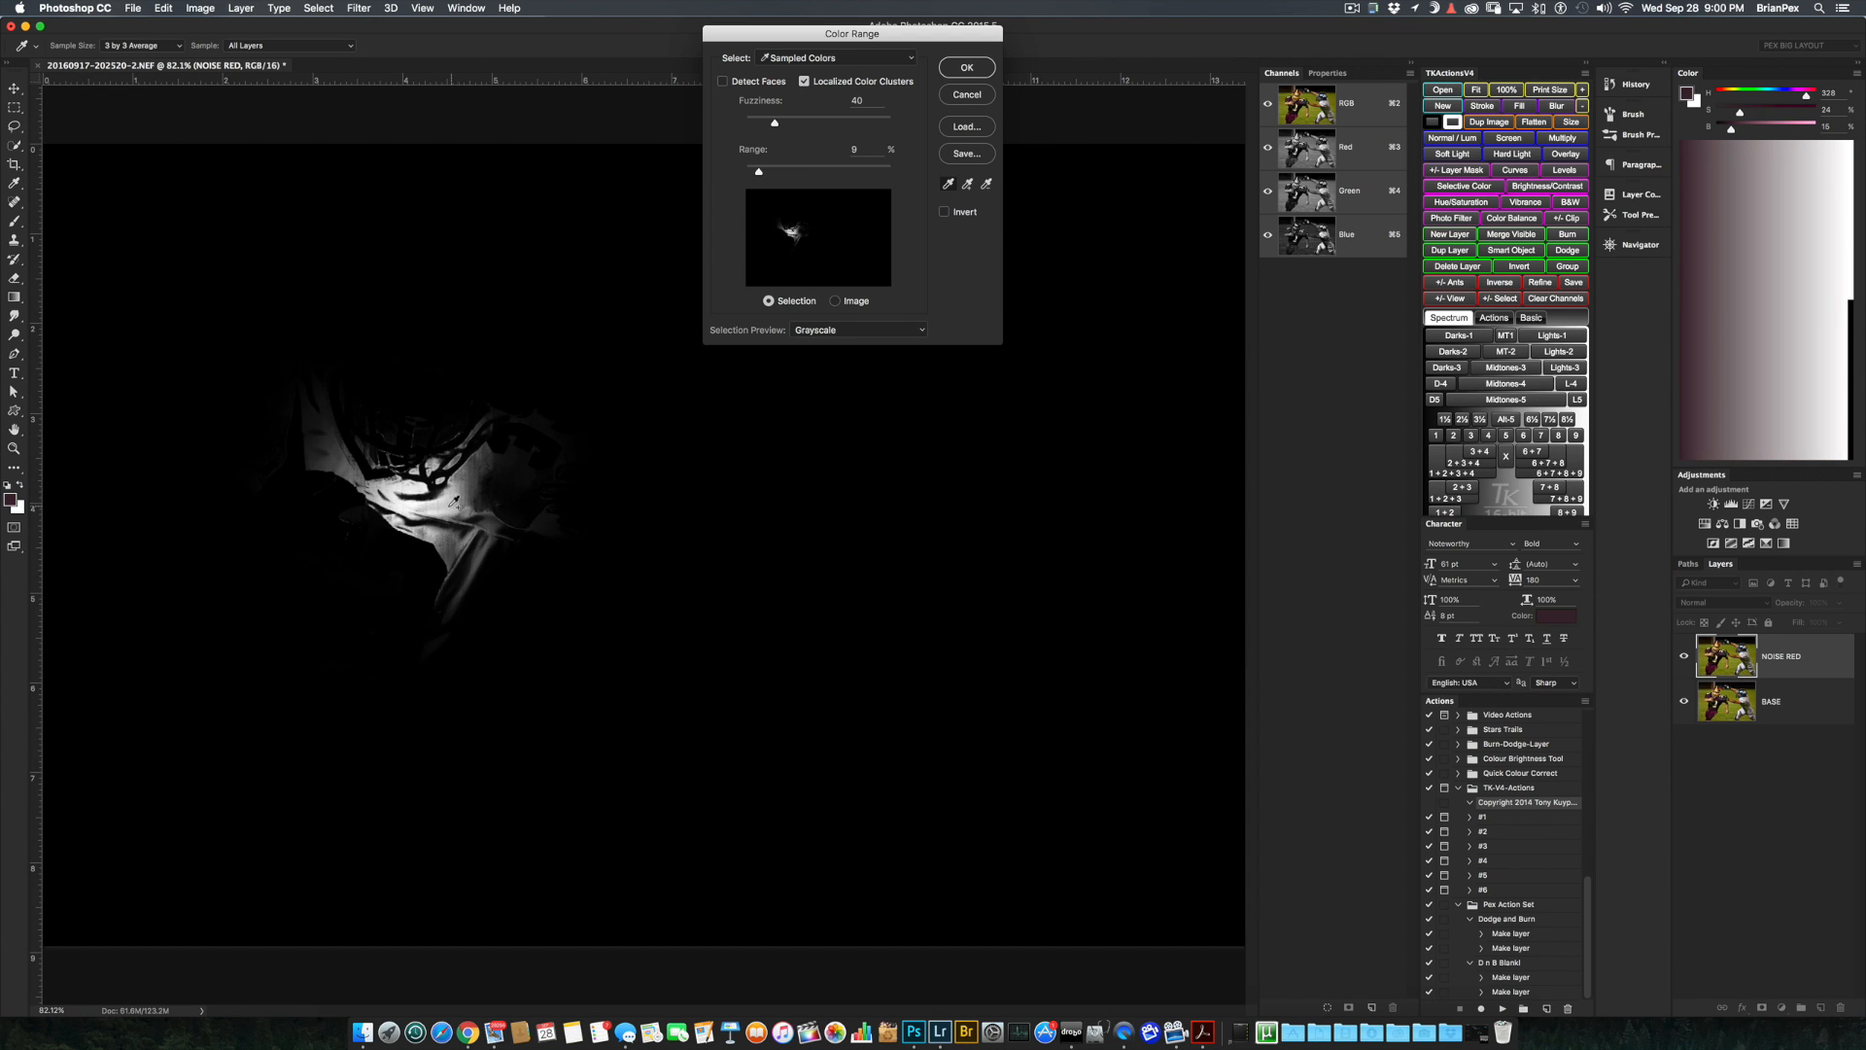
left_click(463, 509)
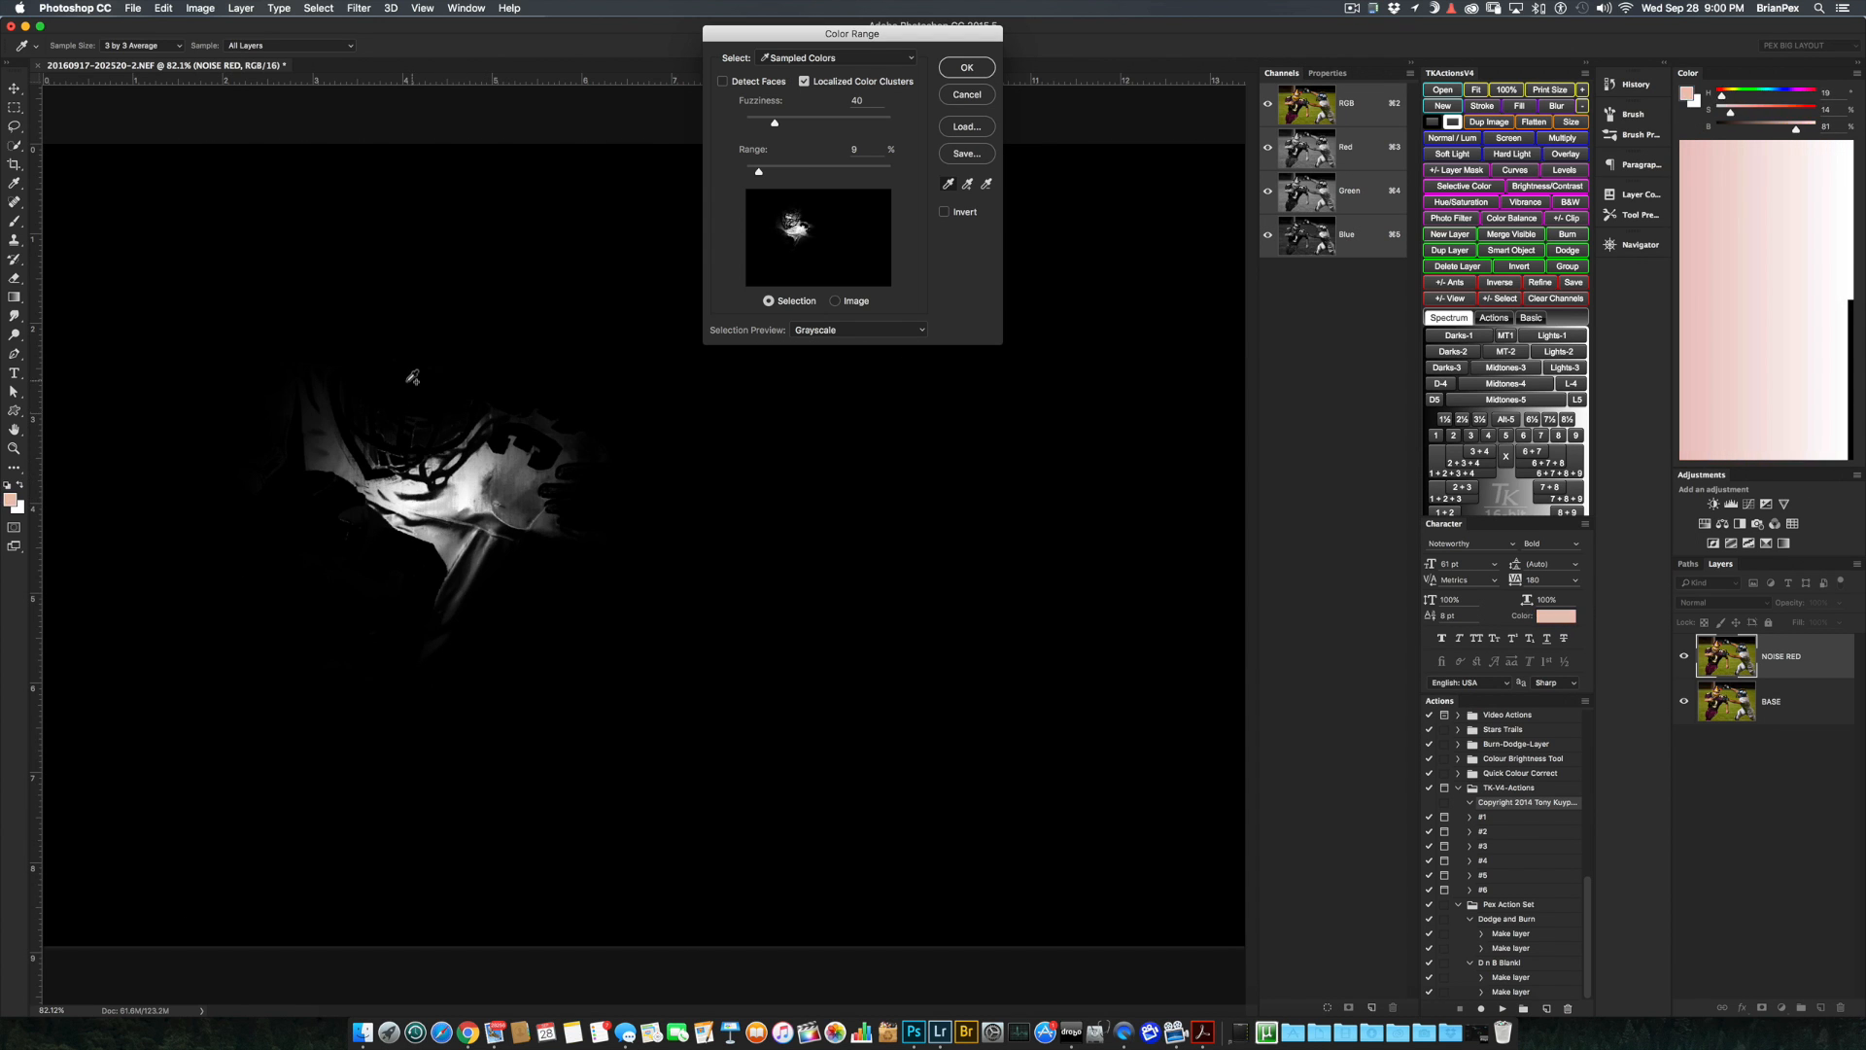
left_click(424, 295, "shift")
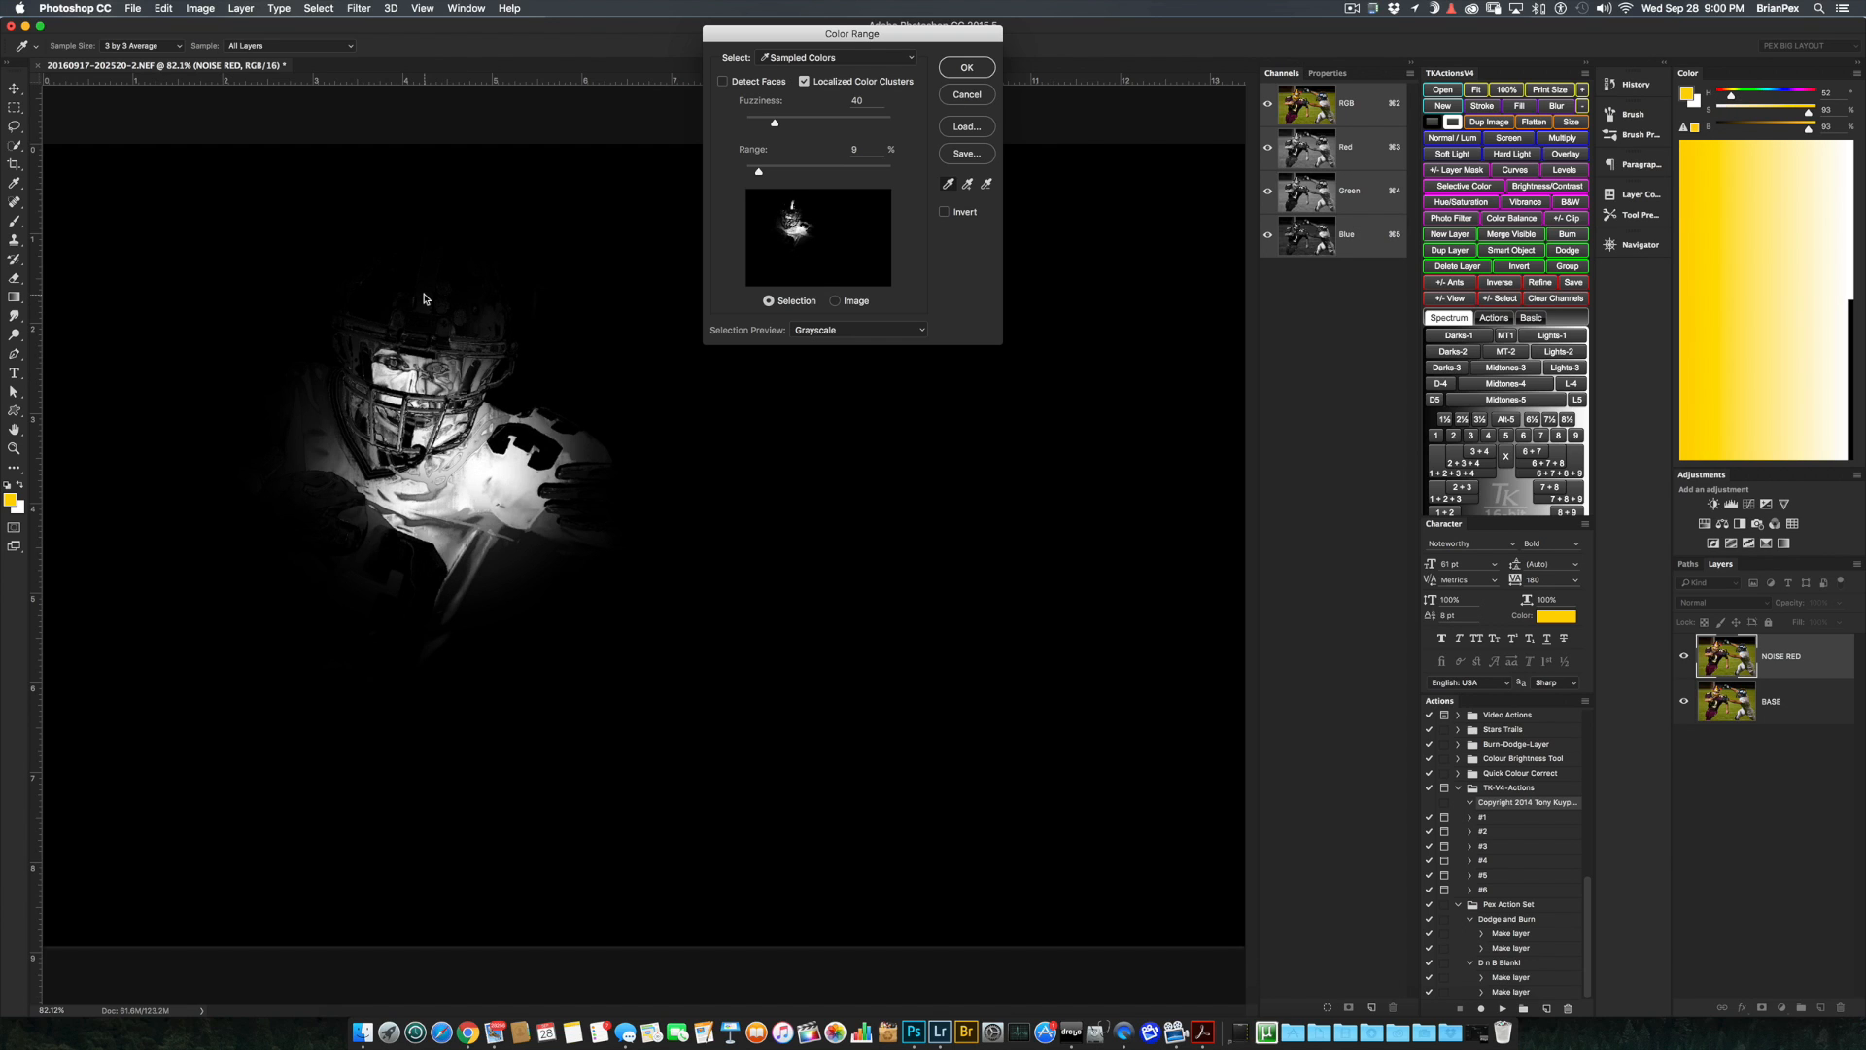
left_click(387, 290, "shift")
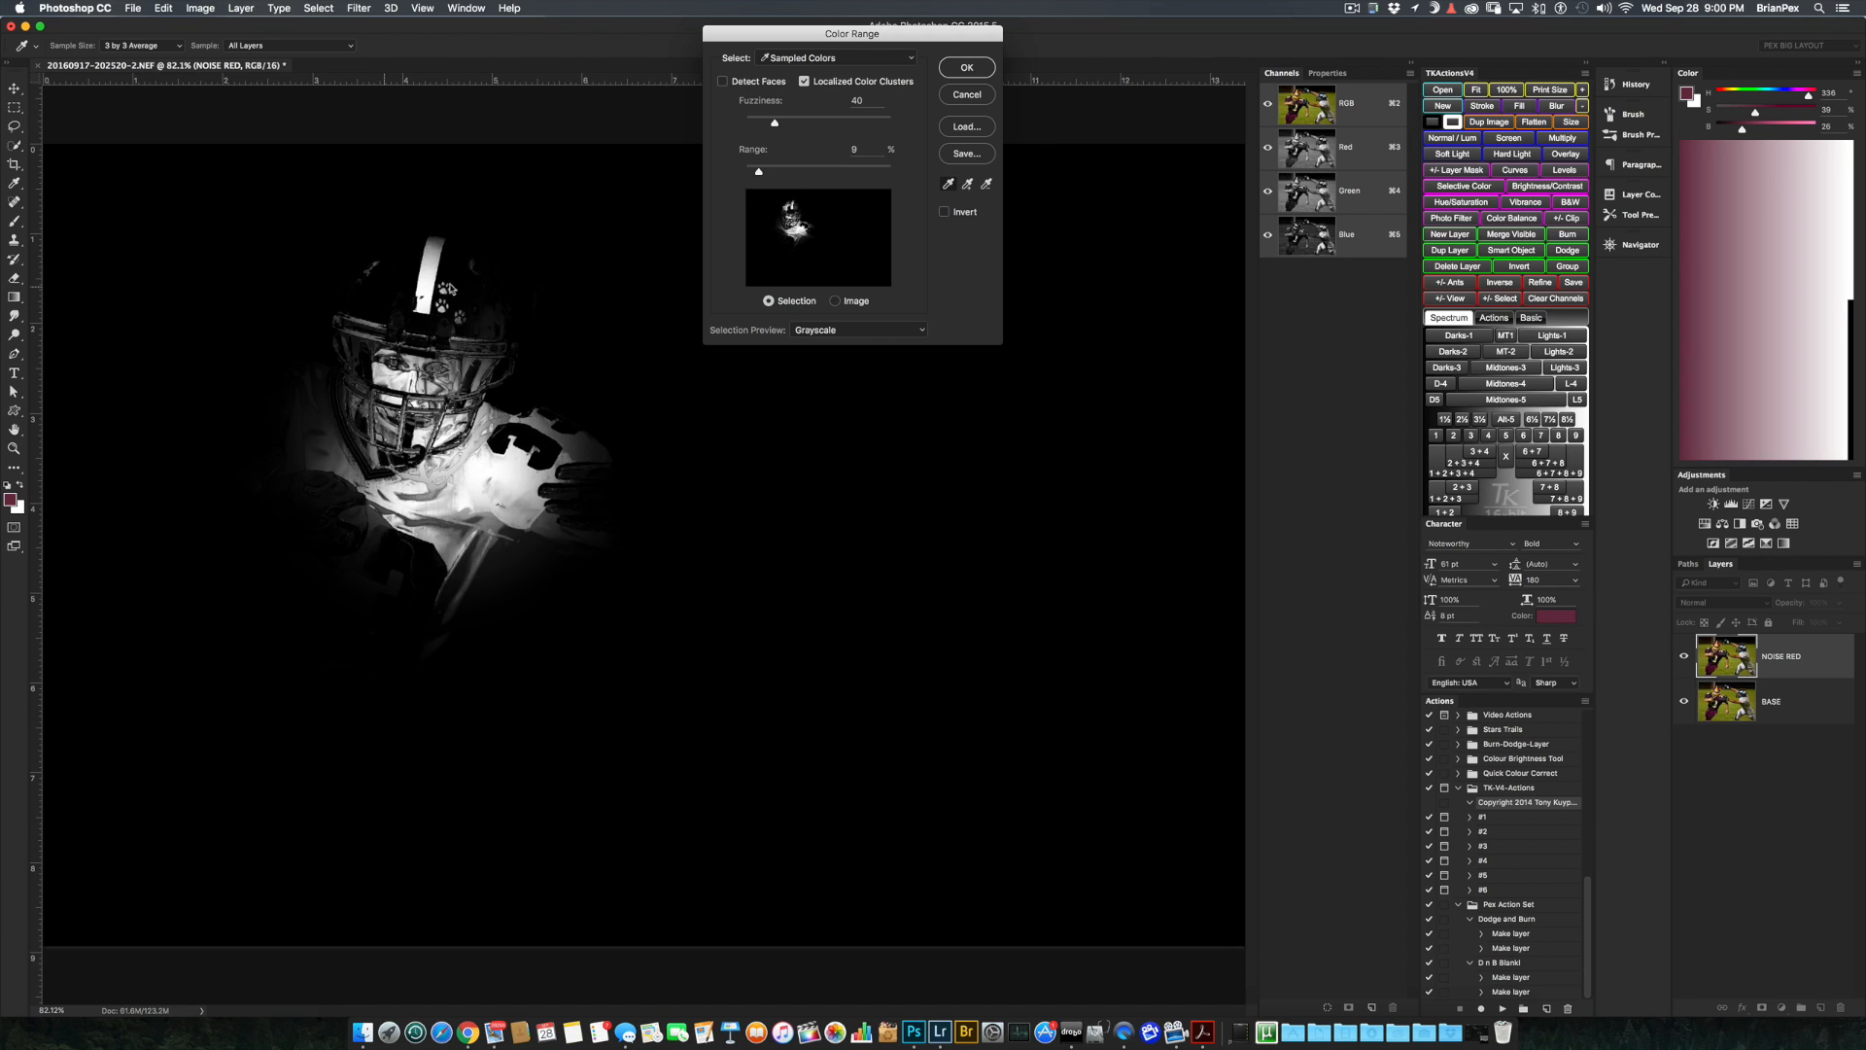
left_click(455, 289, "shift")
left_click(492, 311, "shift")
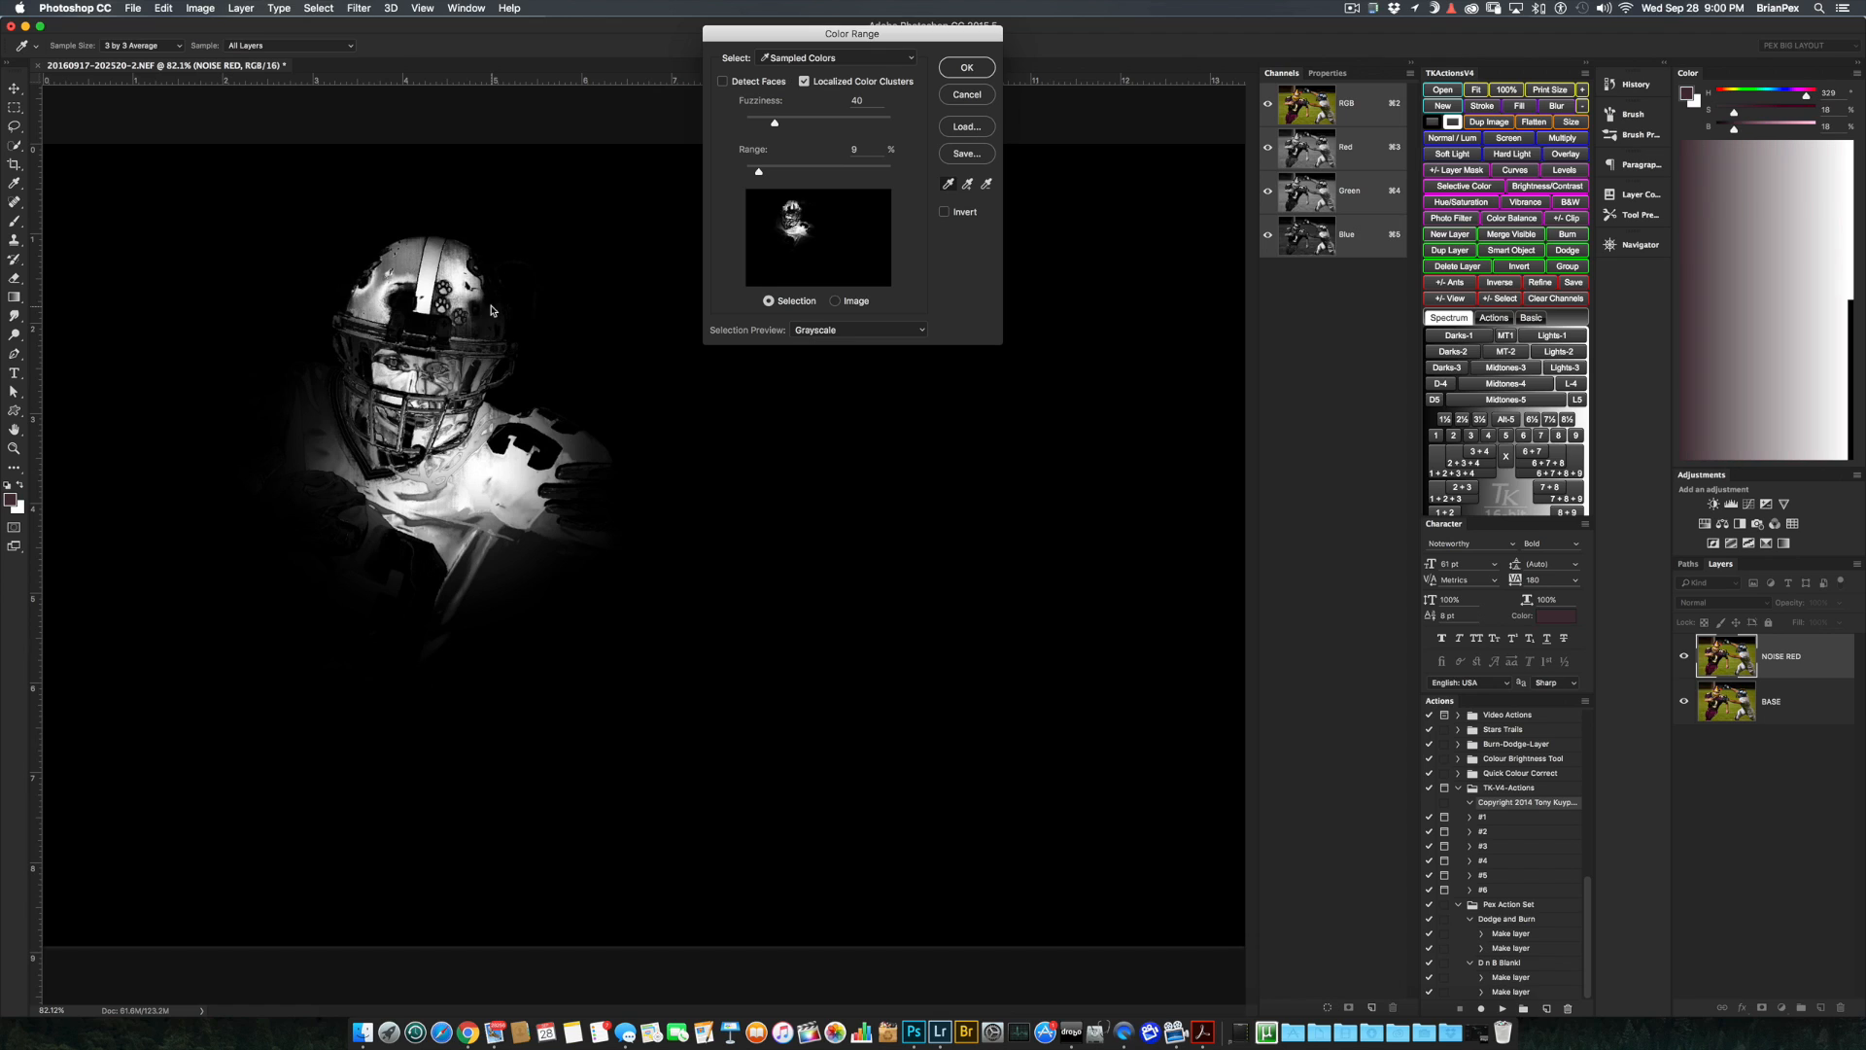
- Add samples from the ball carrier's sleeve, ball-carrying arm, lower jersey, pants and upper chest to the color range
left_click(246, 444, "shift")
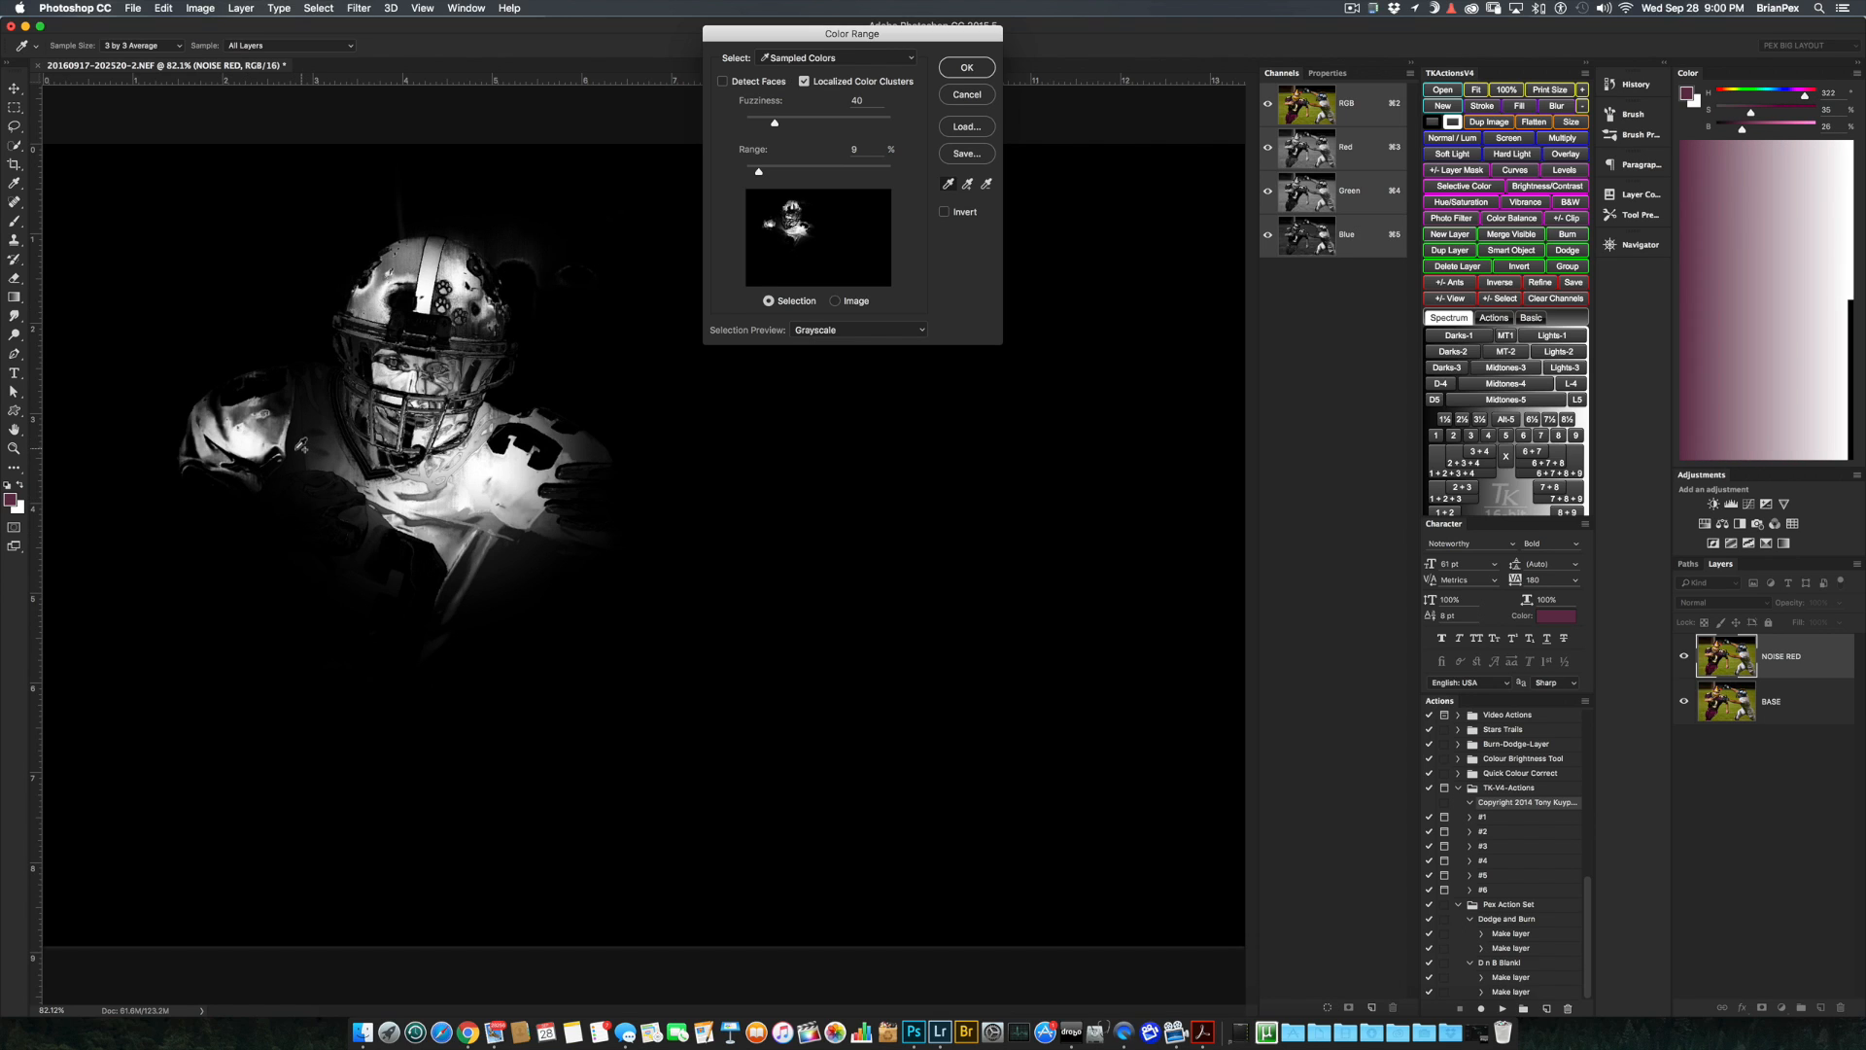
left_click(300, 448, "shift")
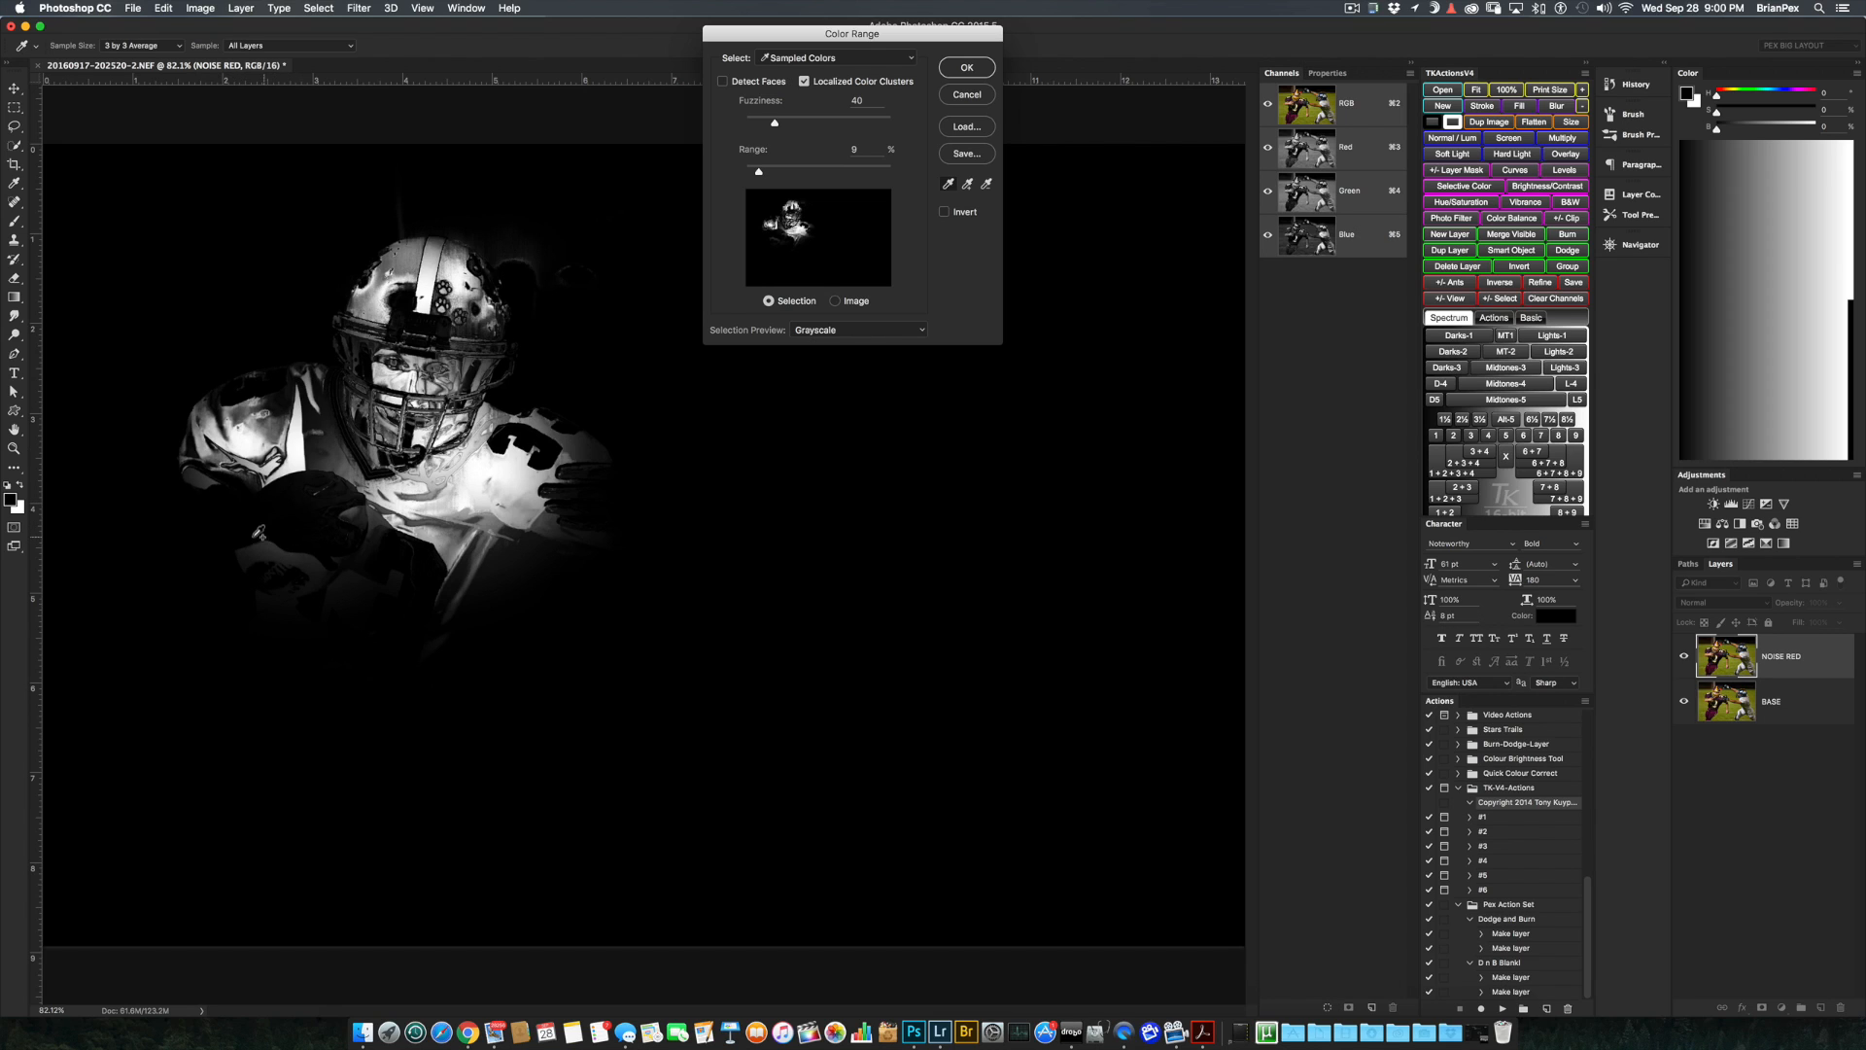
left_click(230, 534, "shift")
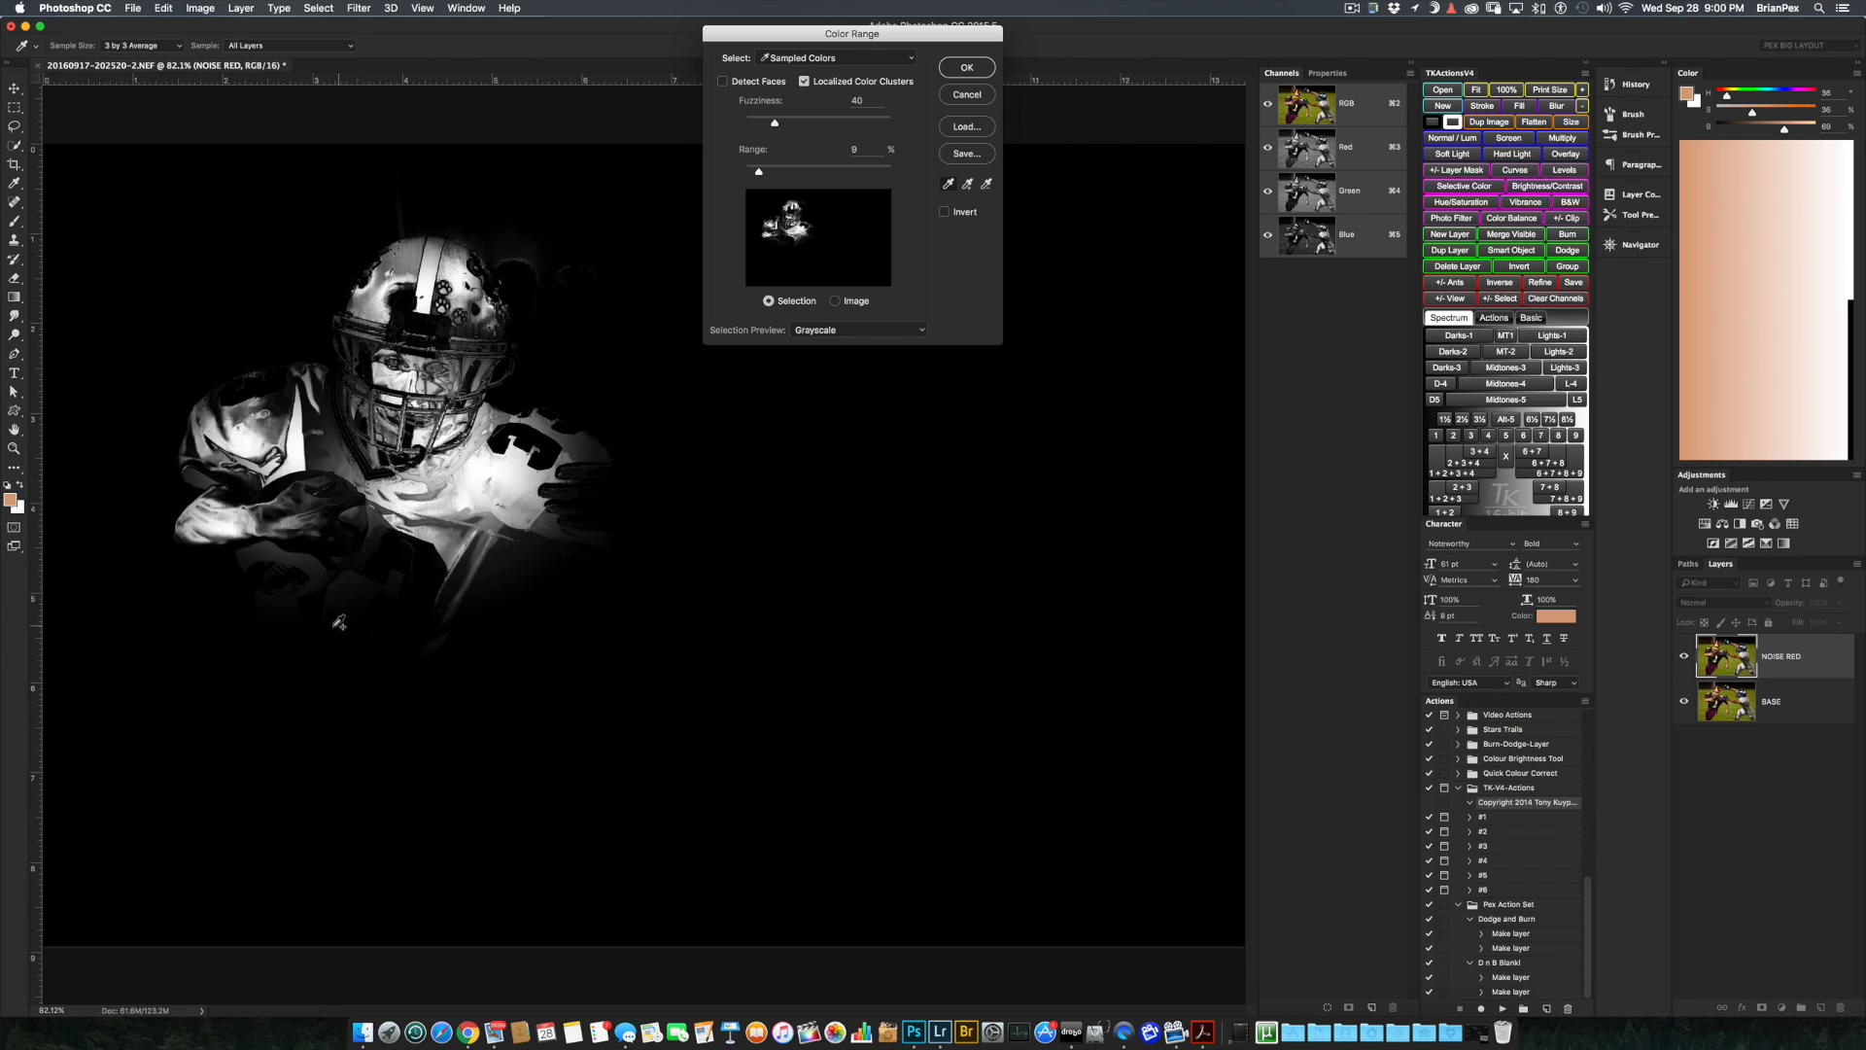
left_click(325, 718, "shift")
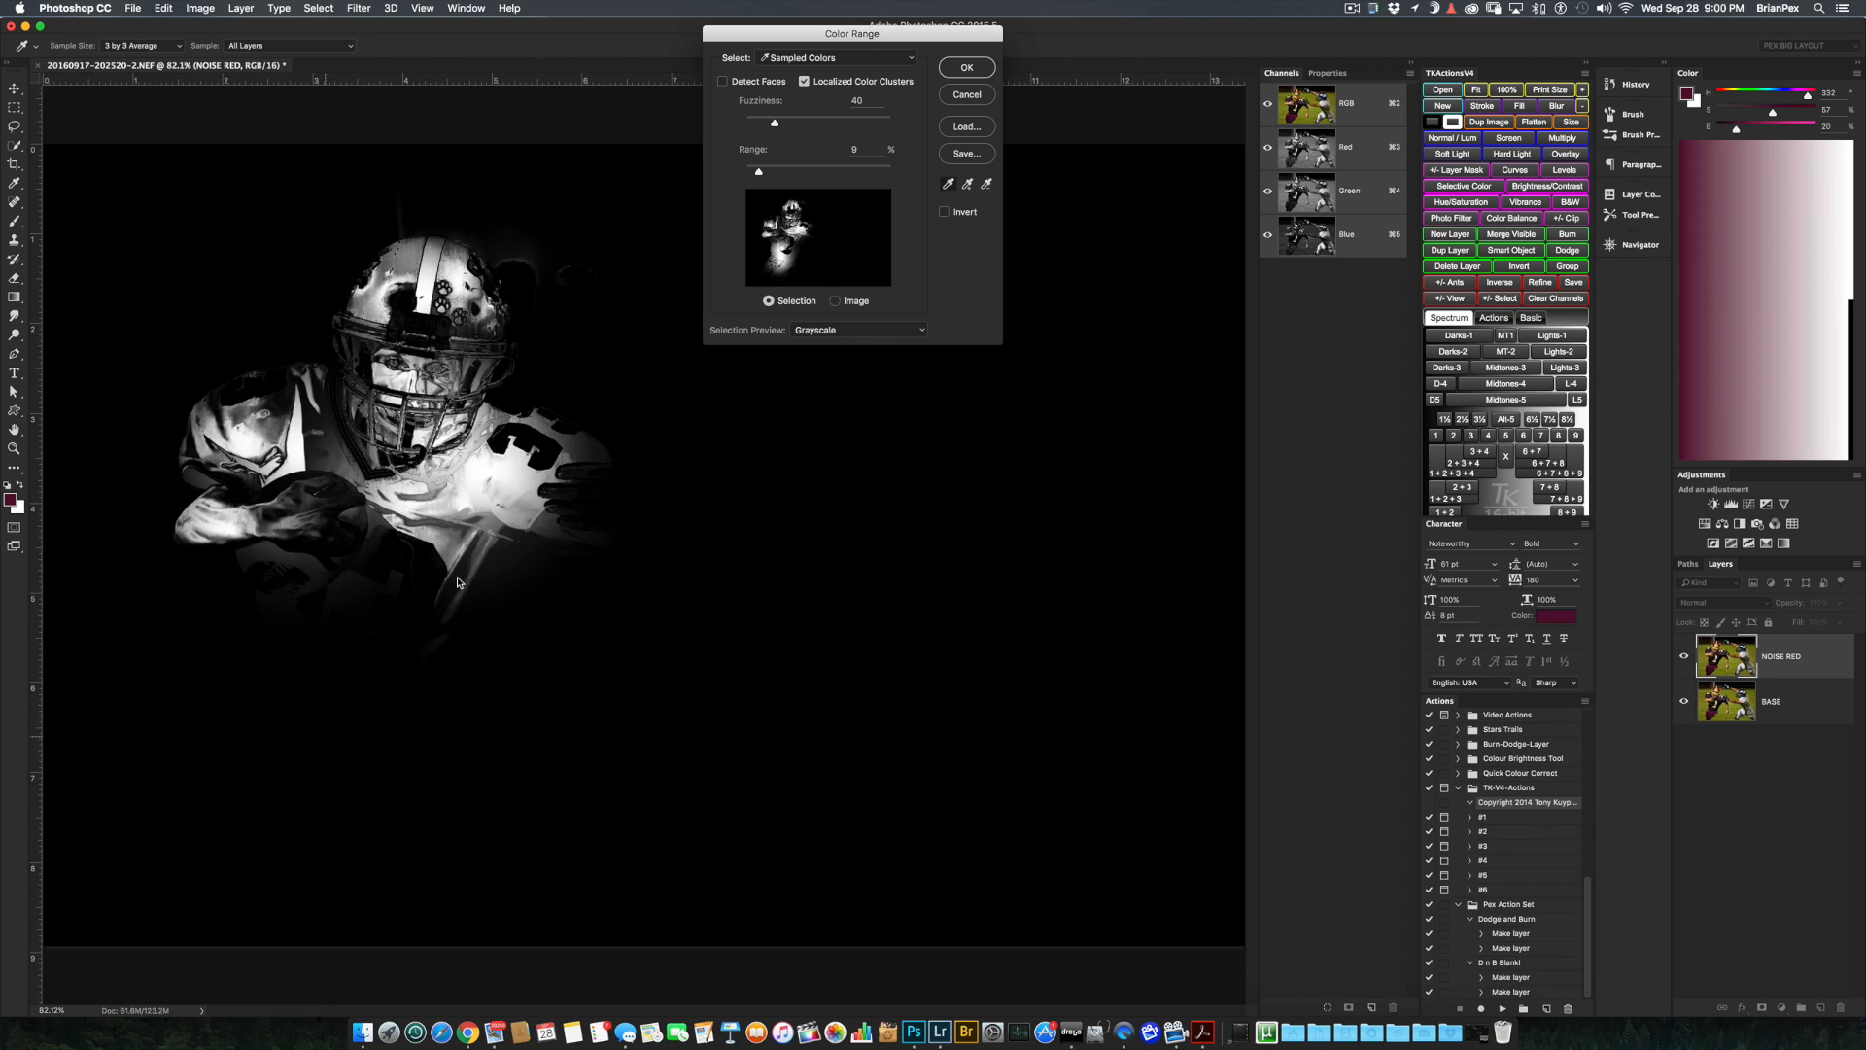
left_click(271, 916, "shift")
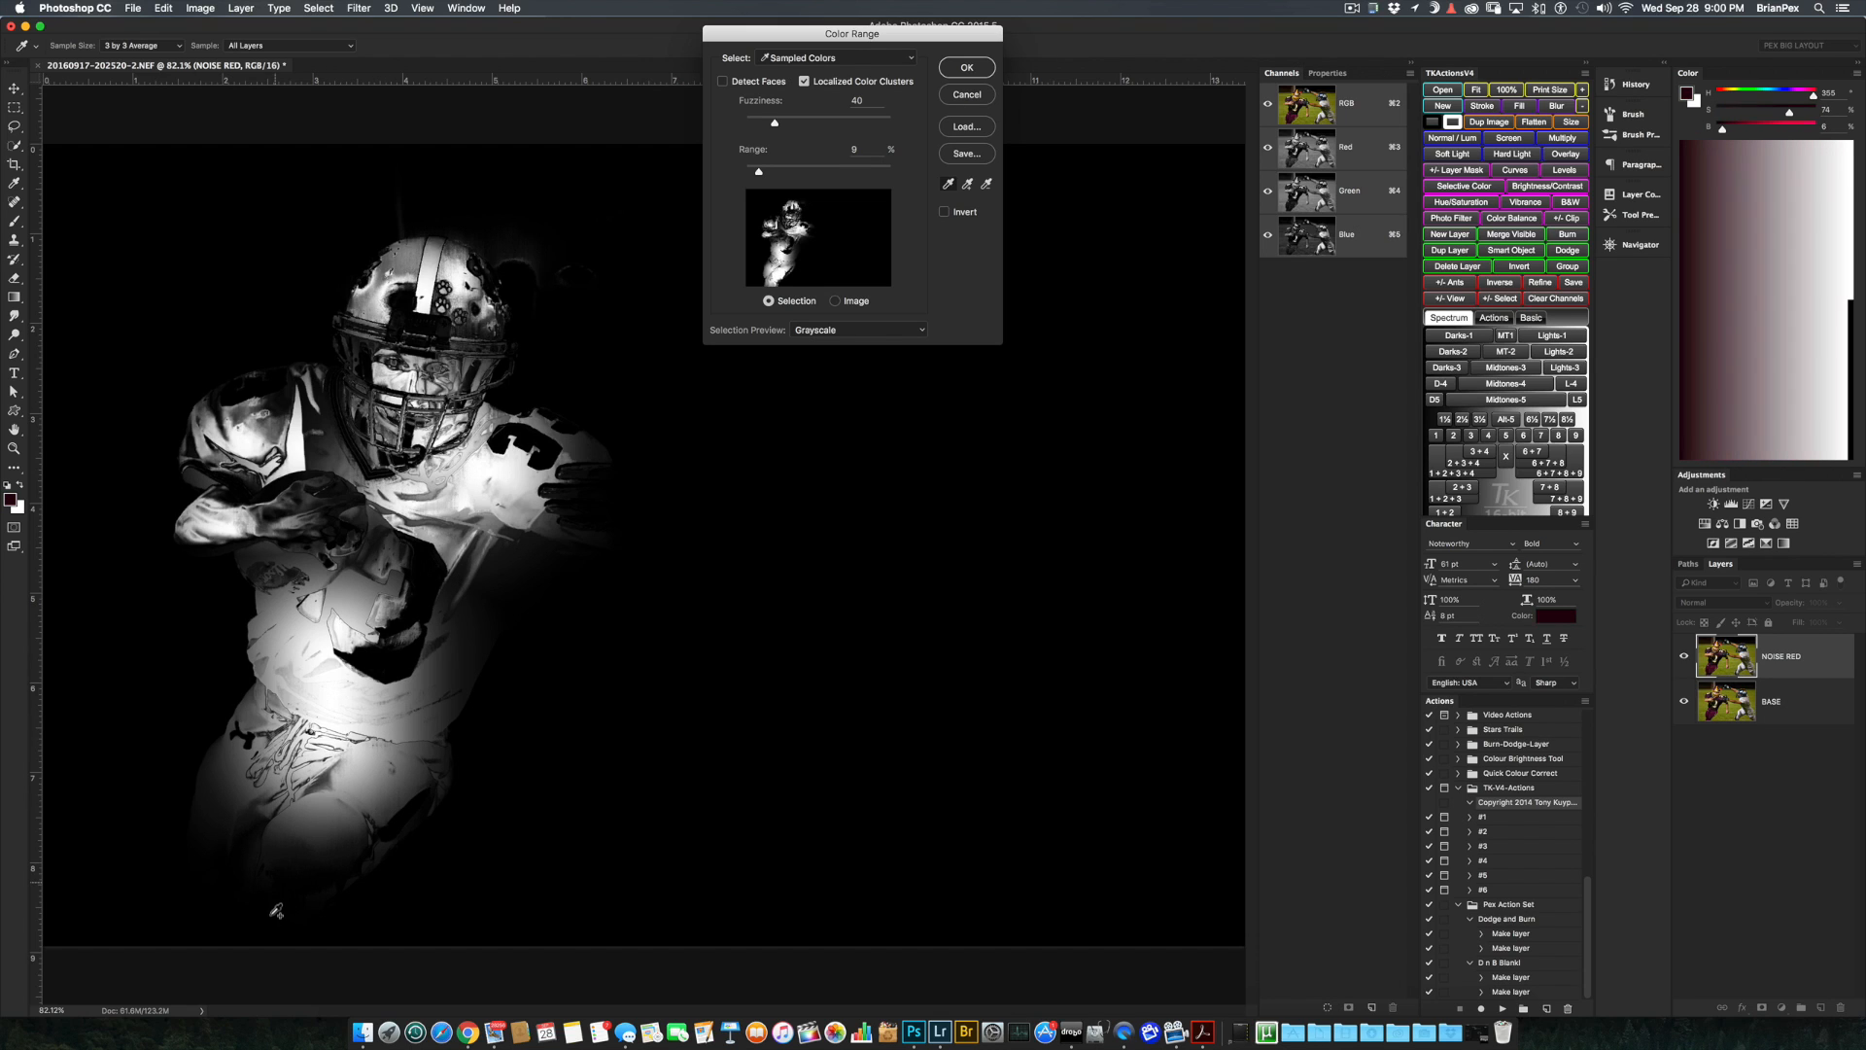
left_click(207, 832, "shift")
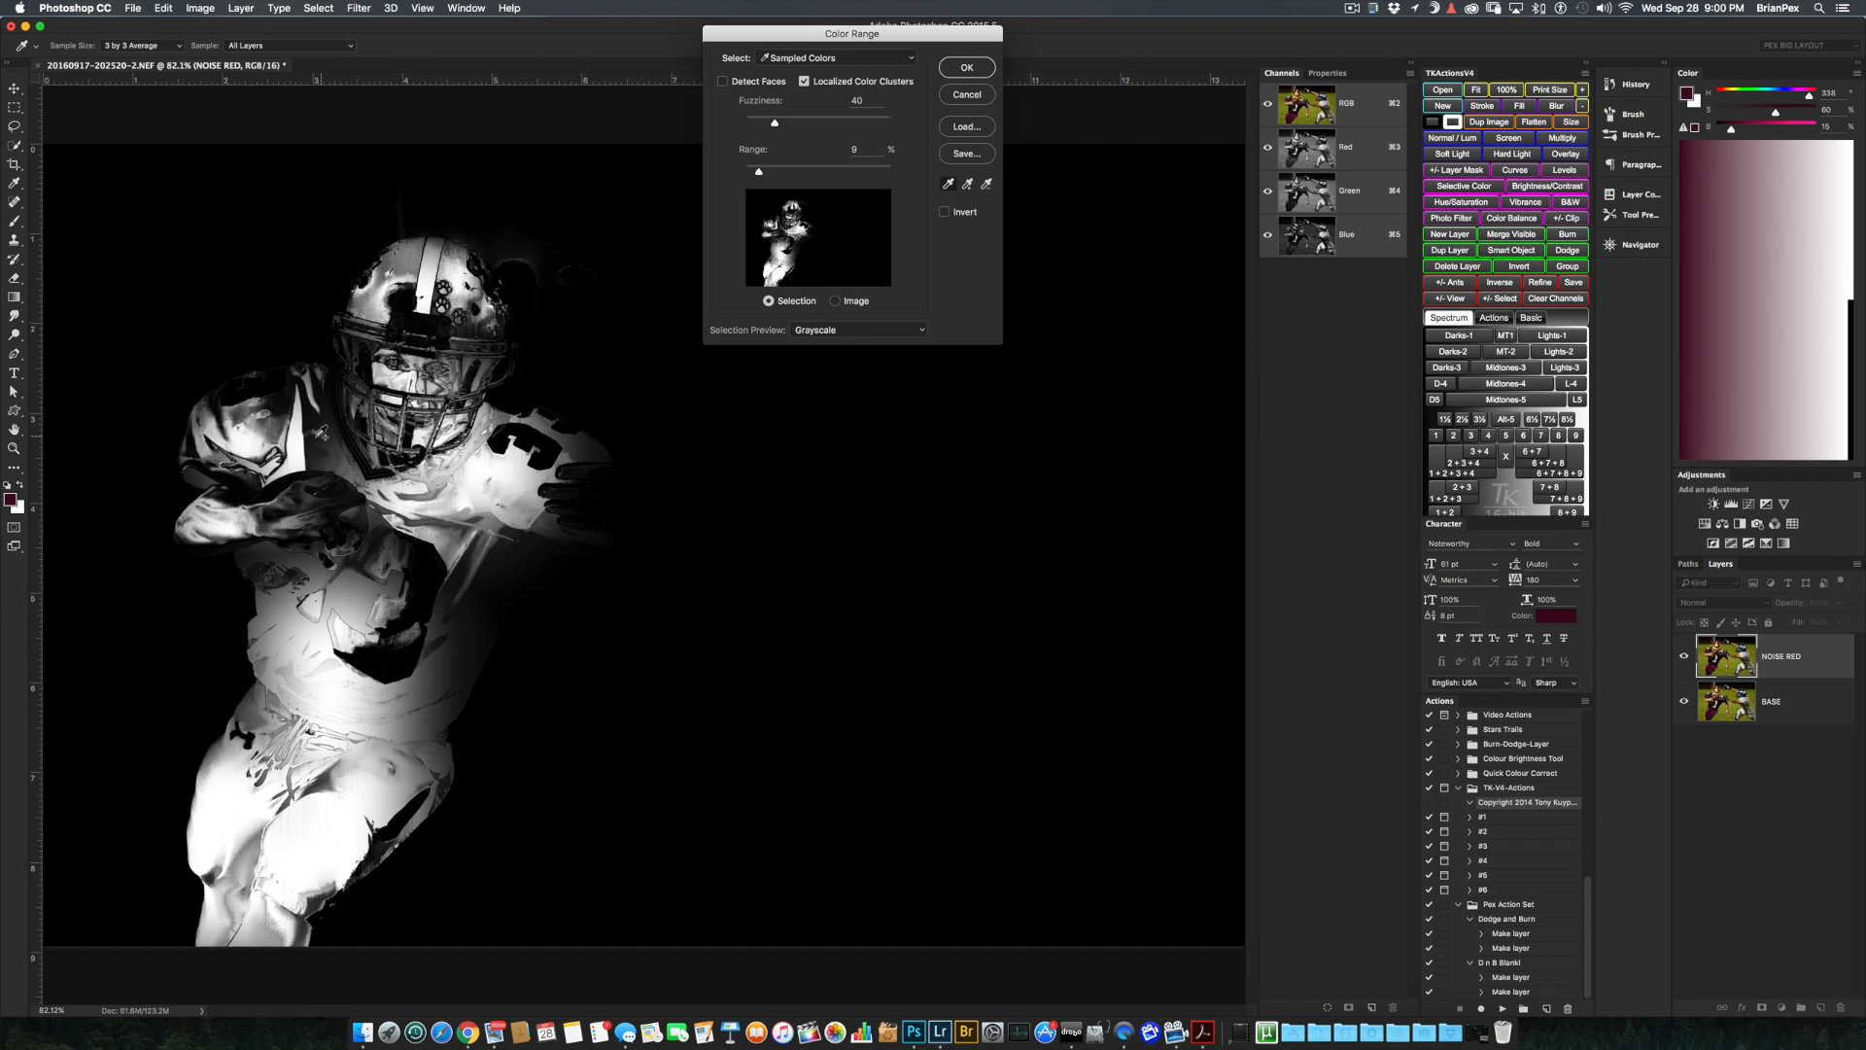
left_click(321, 432, "shift")
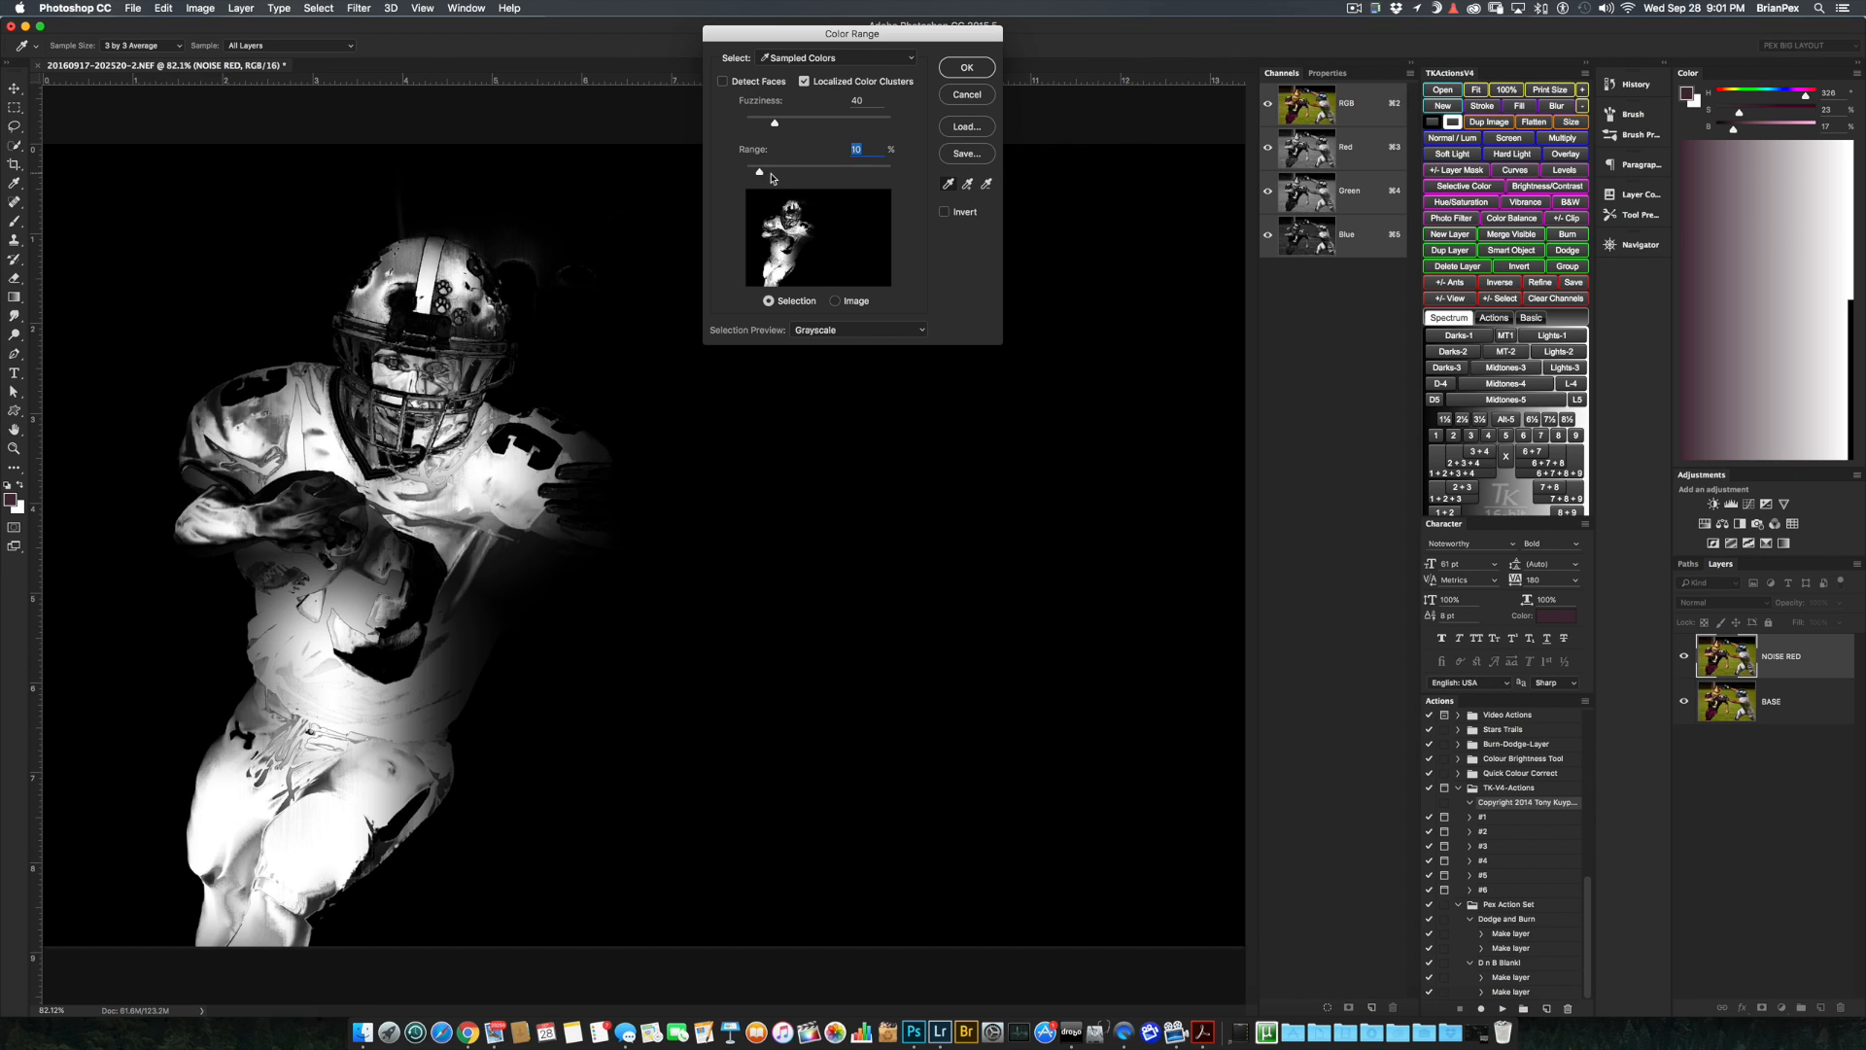
- Set the color range's fuzziness to 41 and range to 20%, and create the selection
left_click_drag(775, 178, 784, 176)
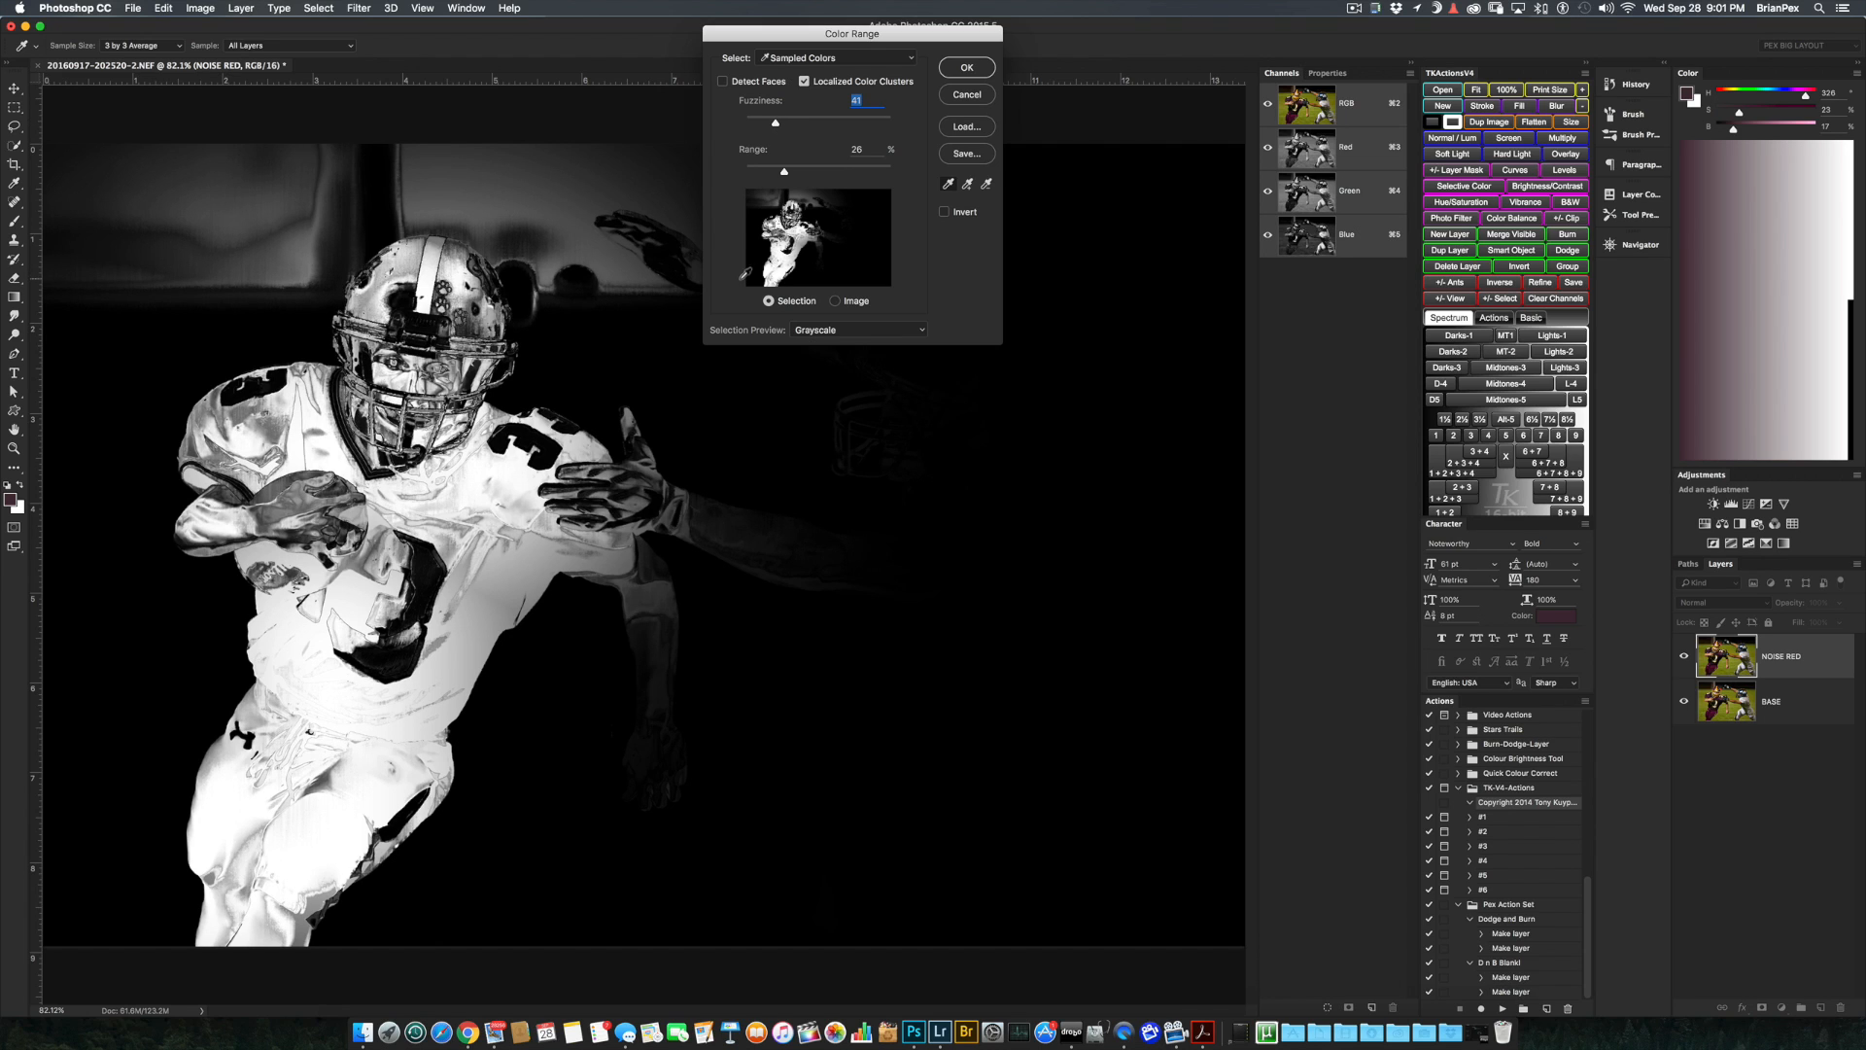
left_click_drag(788, 175, 775, 177)
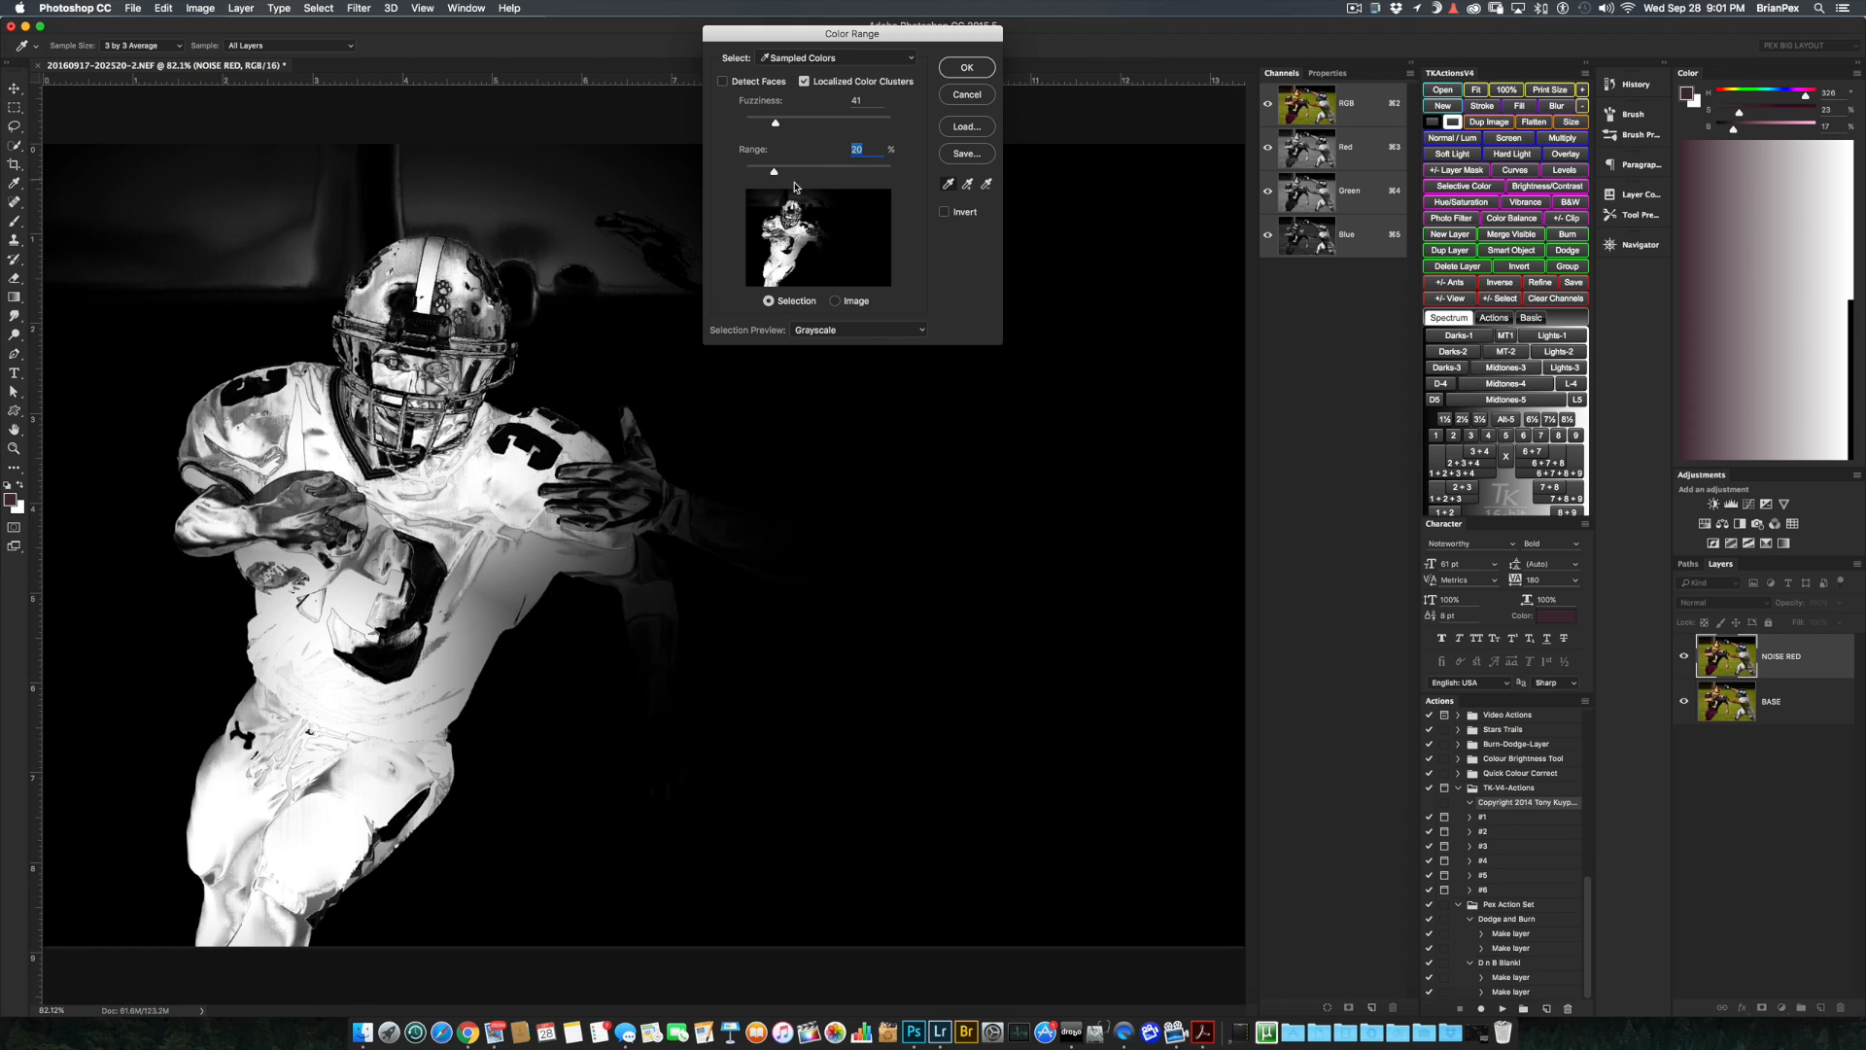
left_click(966, 68)
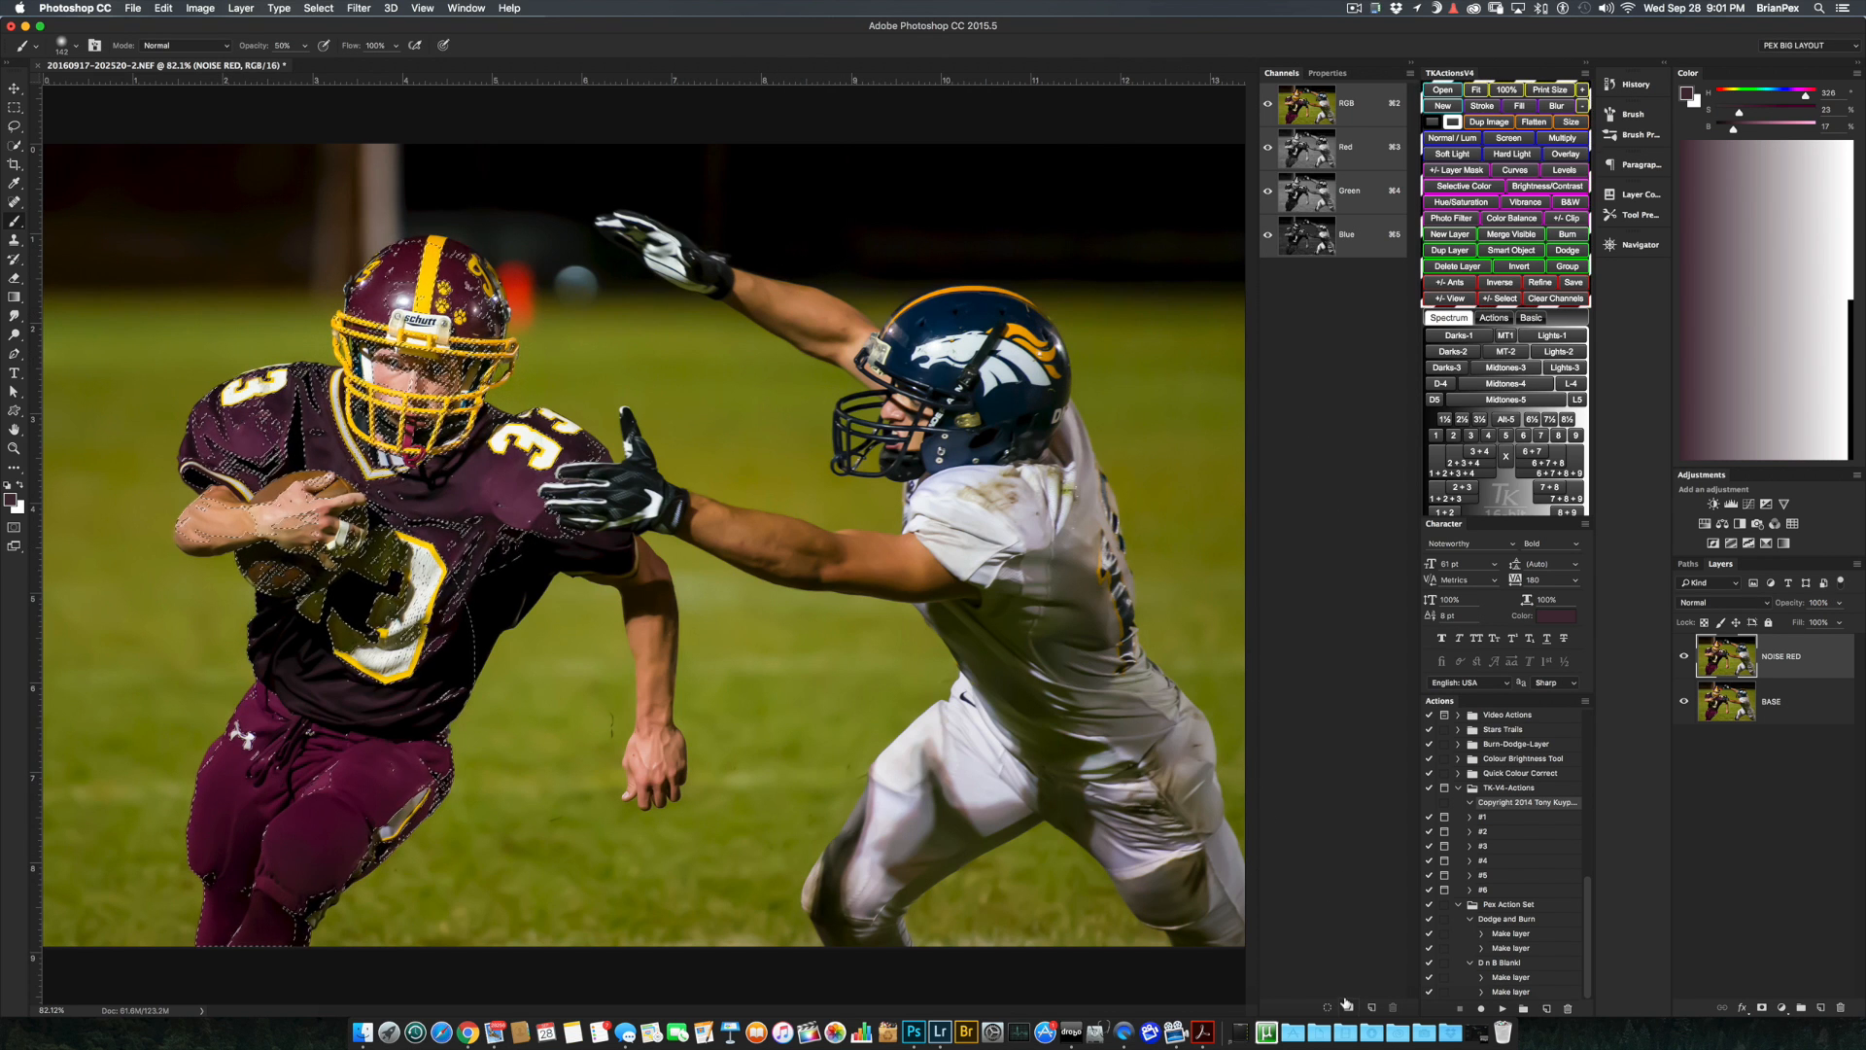
- Save the player selection as a new alpha channel and display that channel on its own
left_click(1348, 1006)
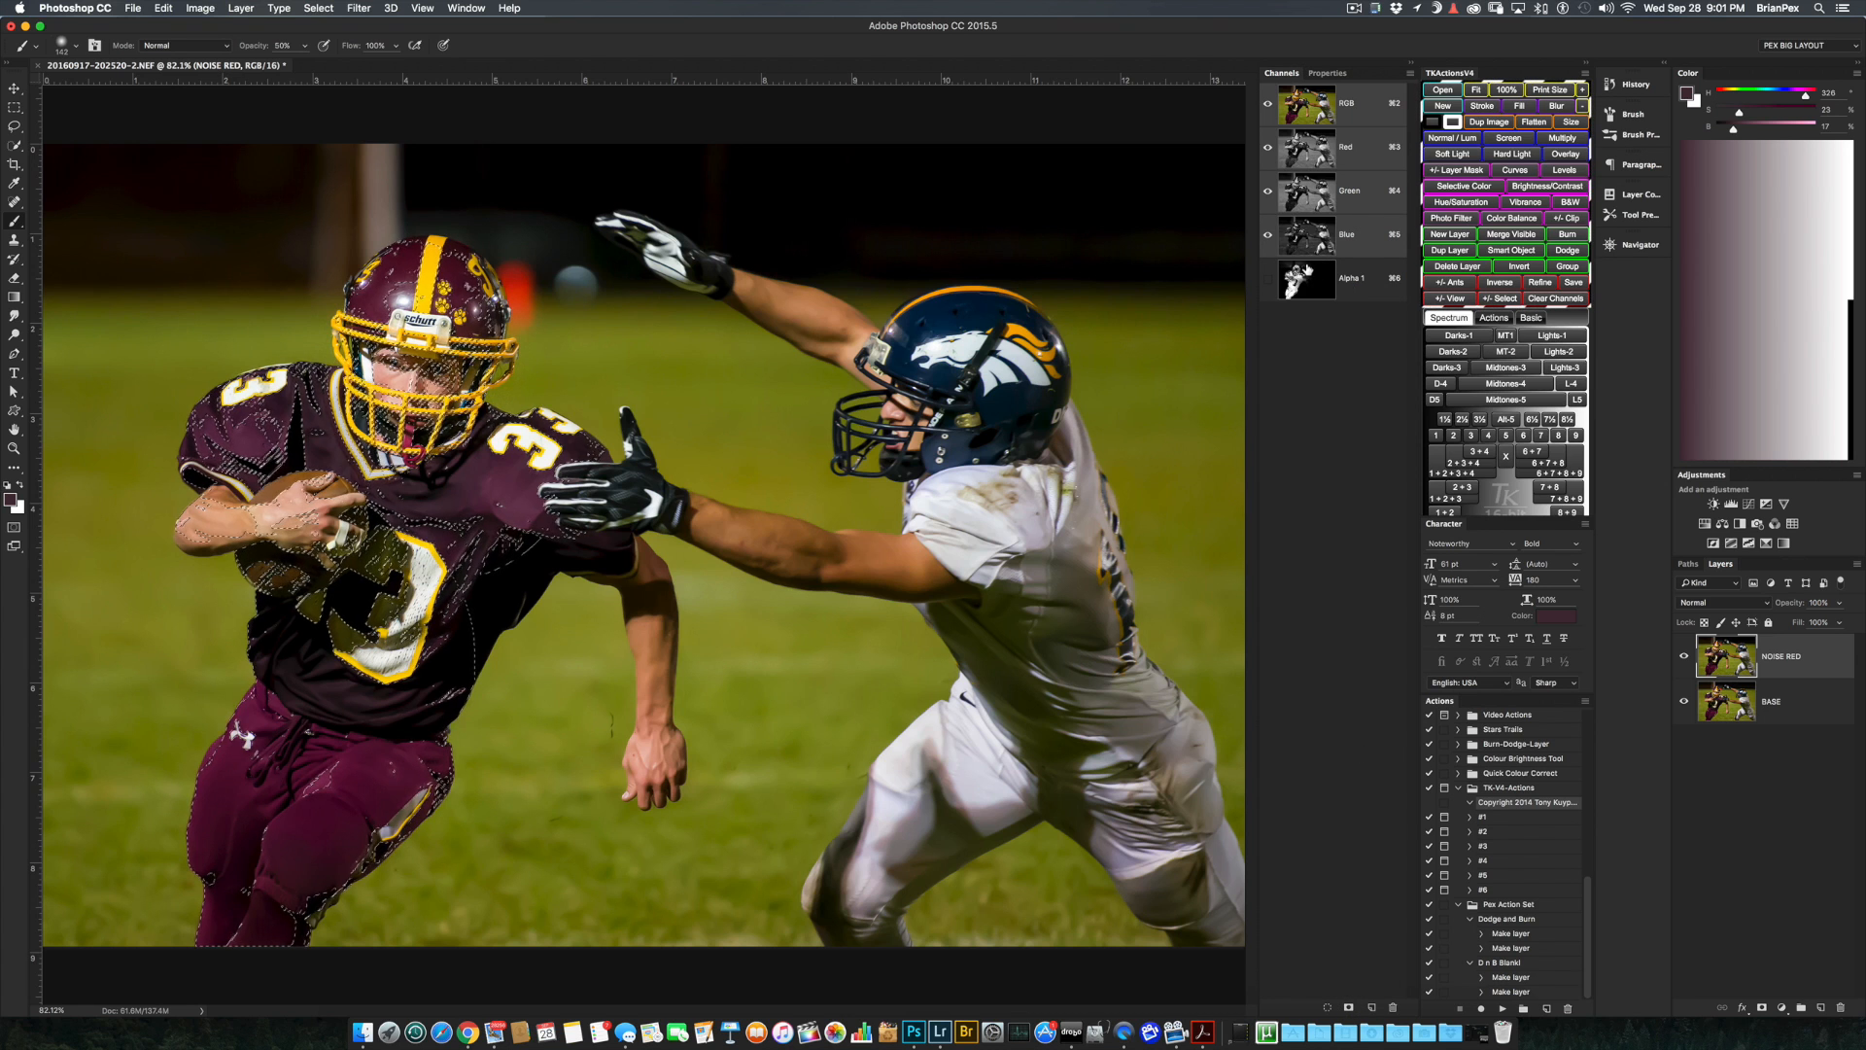
left_click(1310, 284)
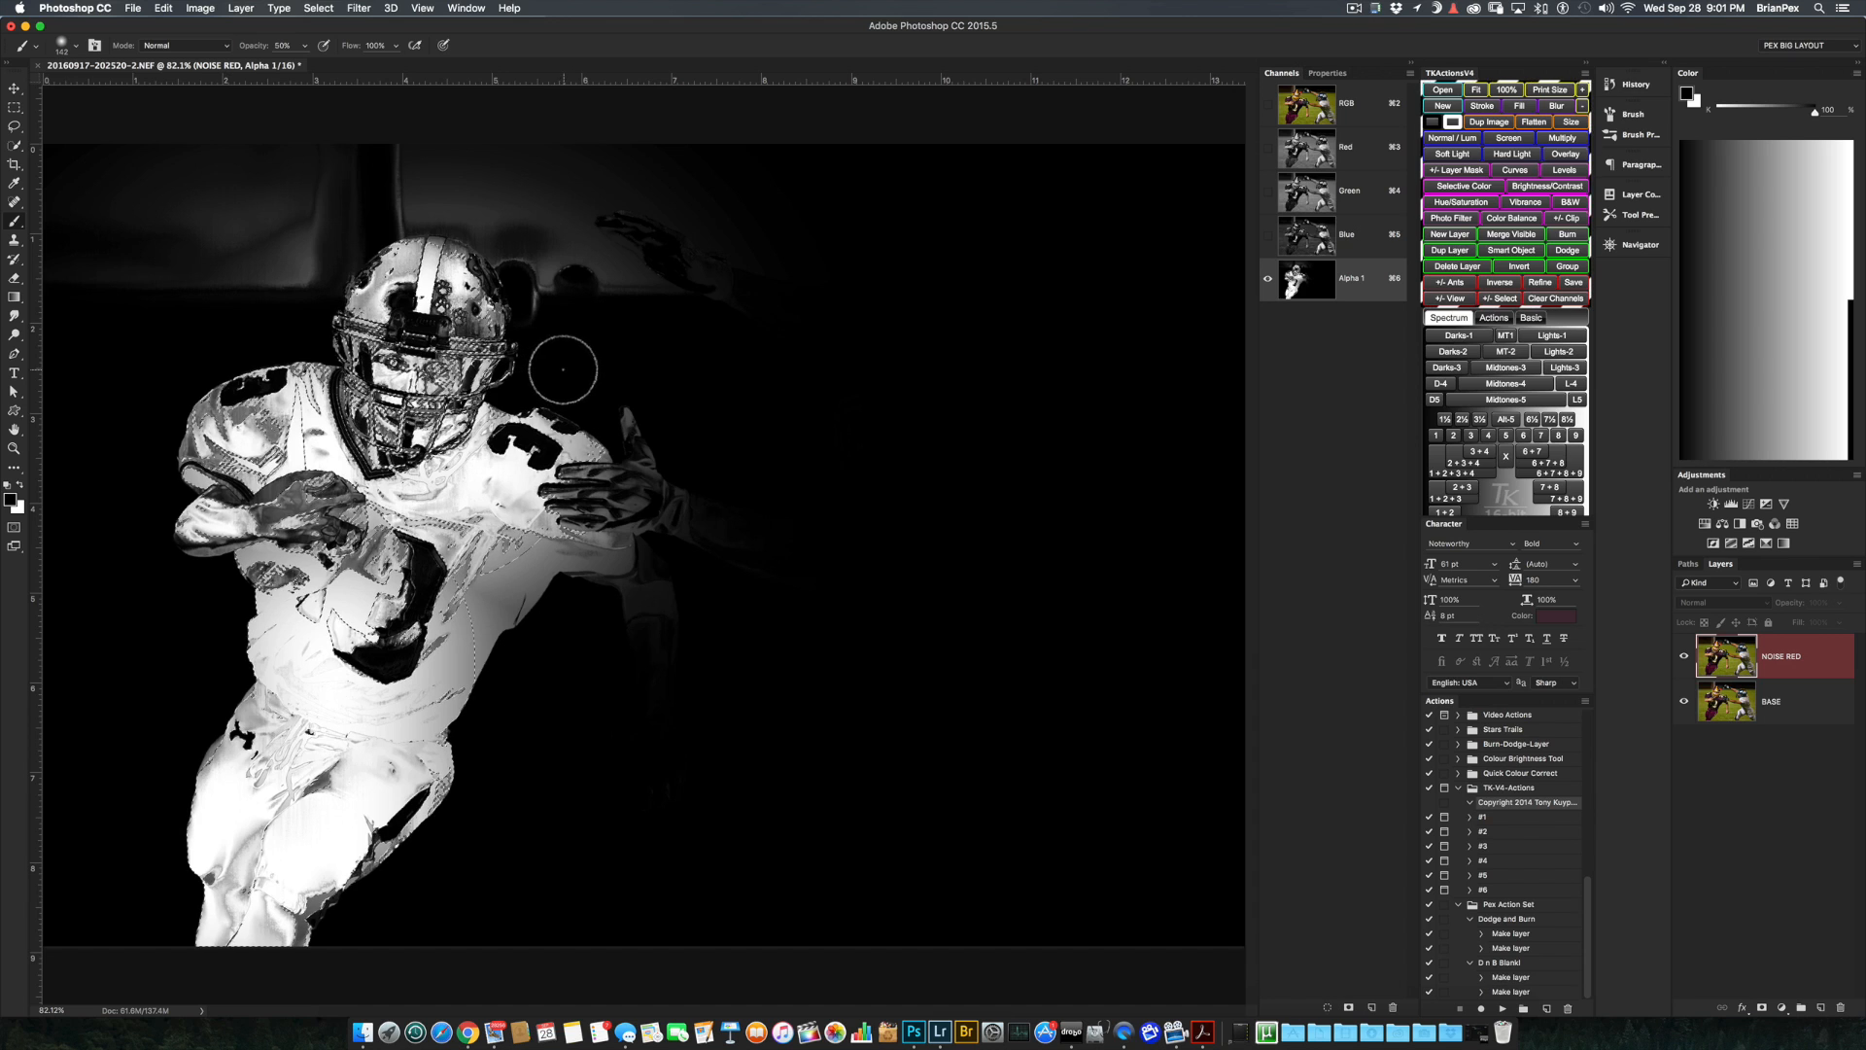
- Clear the selection and paint black in Overlay mode at 100% opacity over the grey background around the ball carrier in Alpha 1
key("super+d")
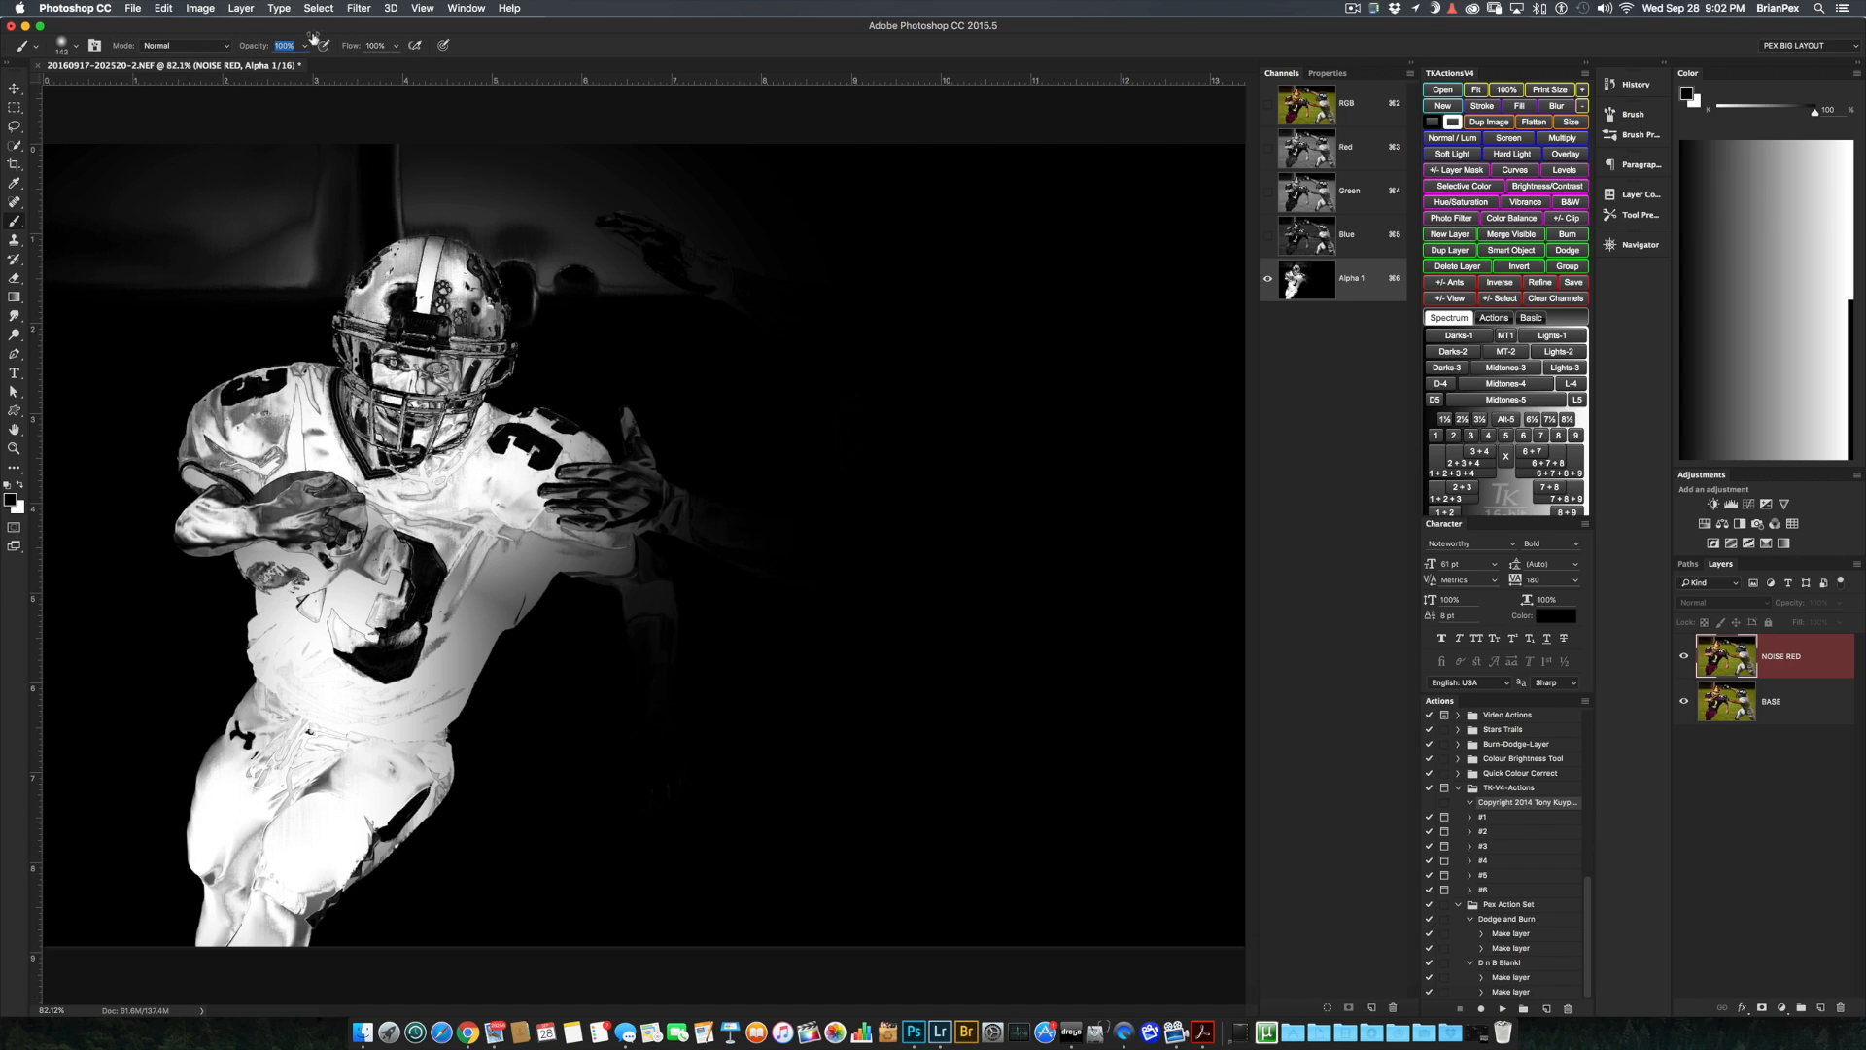
left_click(185, 45)
left_click(170, 55)
left_click(167, 44)
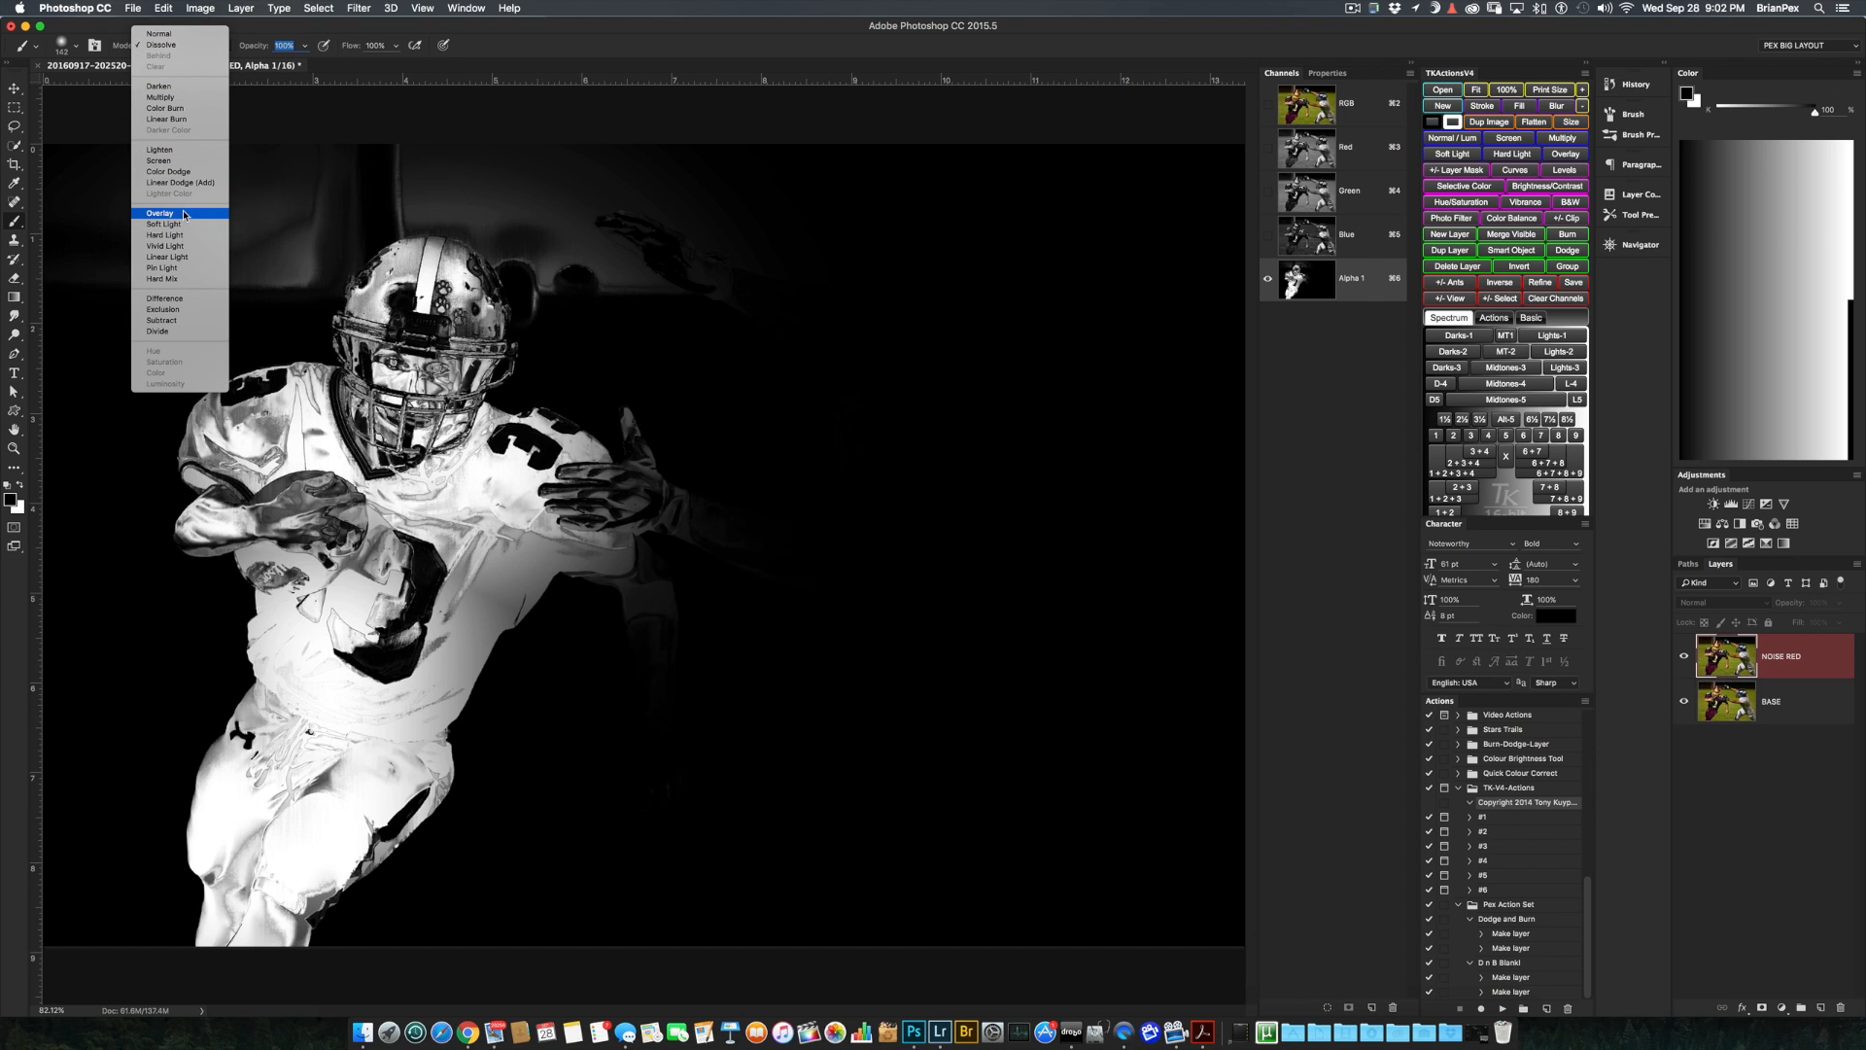
left_click(161, 184)
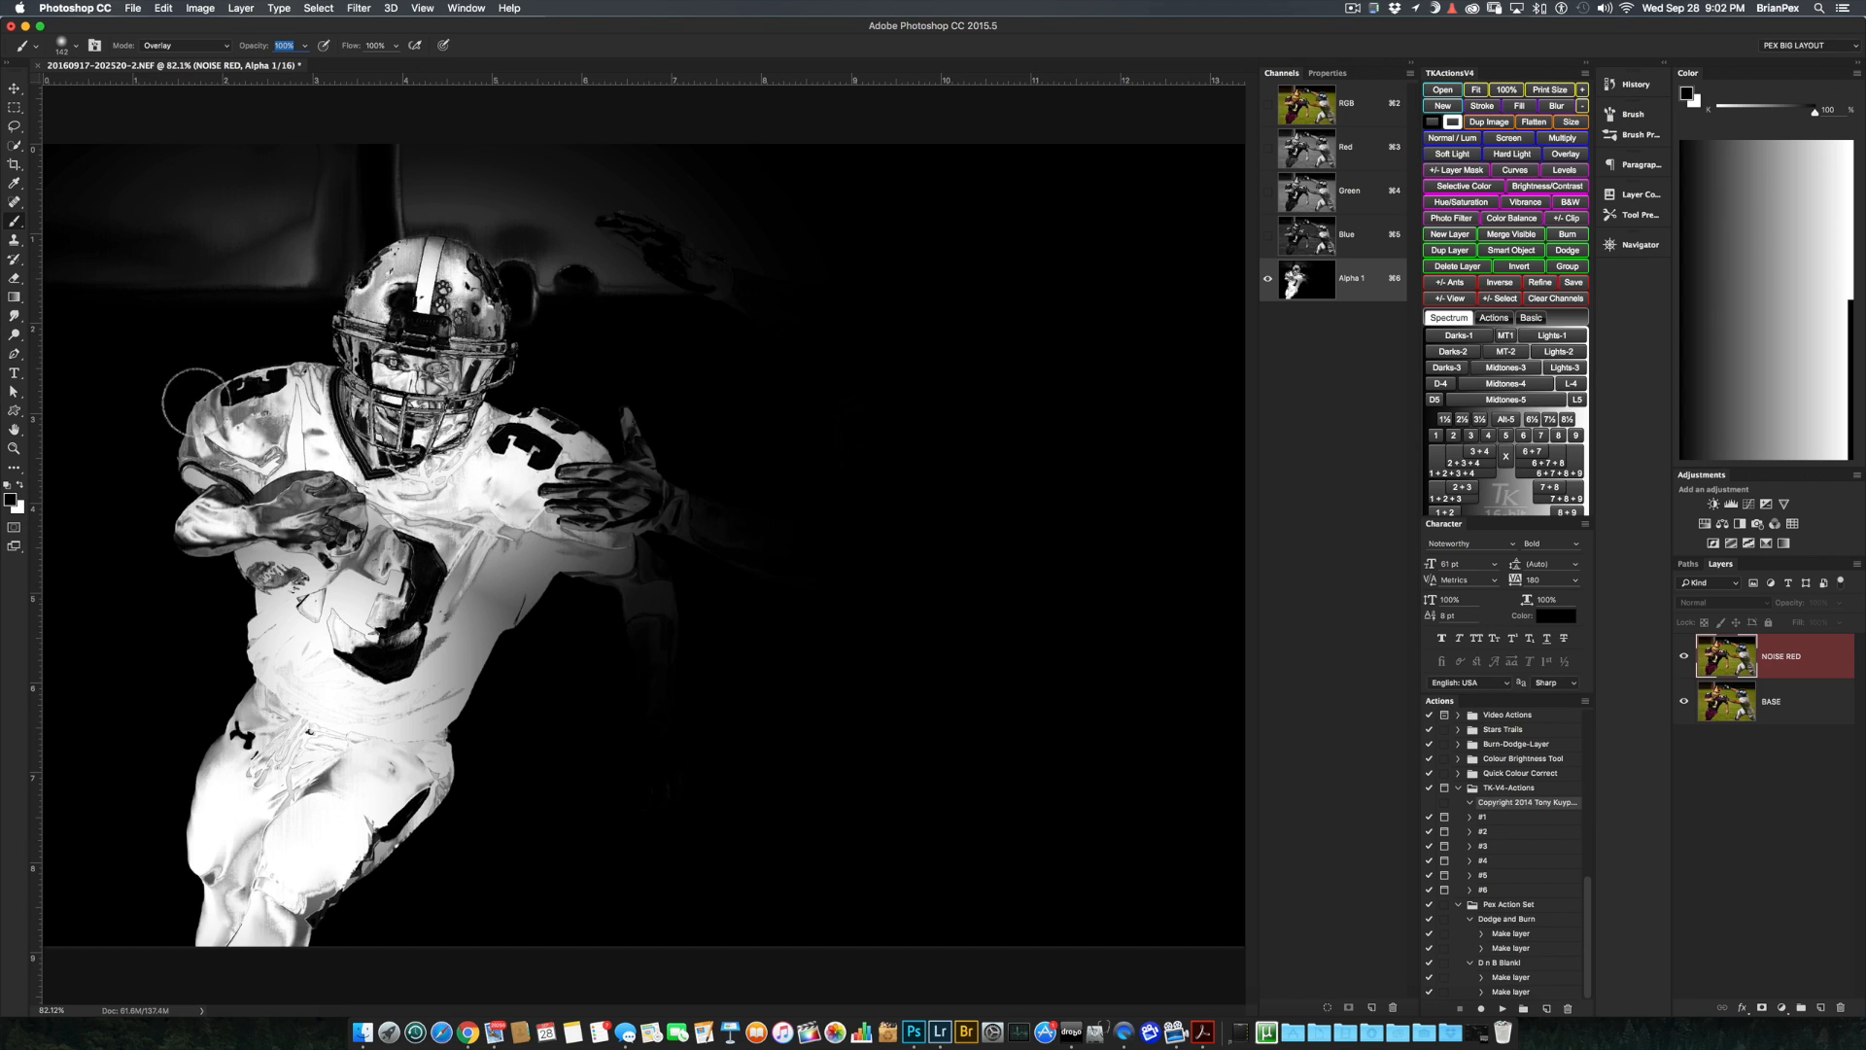
left_click_drag(188, 346, 231, 345)
mouse_move(171, 200)
left_mouse_down()
mouse_move(307, 151)
mouse_move(165, 188)
mouse_move(189, 165)
mouse_move(112, 204)
mouse_move(220, 183)
mouse_move(210, 262)
mouse_move(275, 222)
mouse_move(283, 253)
mouse_move(180, 260)
mouse_move(433, 154)
mouse_move(389, 181)
mouse_move(492, 167)
mouse_move(425, 181)
mouse_move(486, 178)
mouse_move(606, 239)
mouse_move(736, 266)
mouse_move(653, 180)
mouse_move(550, 228)
mouse_move(548, 265)
mouse_move(482, 204)
mouse_move(498, 187)
mouse_move(398, 174)
mouse_move(322, 247)
mouse_move(381, 194)
mouse_move(556, 210)
mouse_move(605, 254)
mouse_move(587, 334)
mouse_move(640, 338)
mouse_move(583, 312)
left_mouse_up()
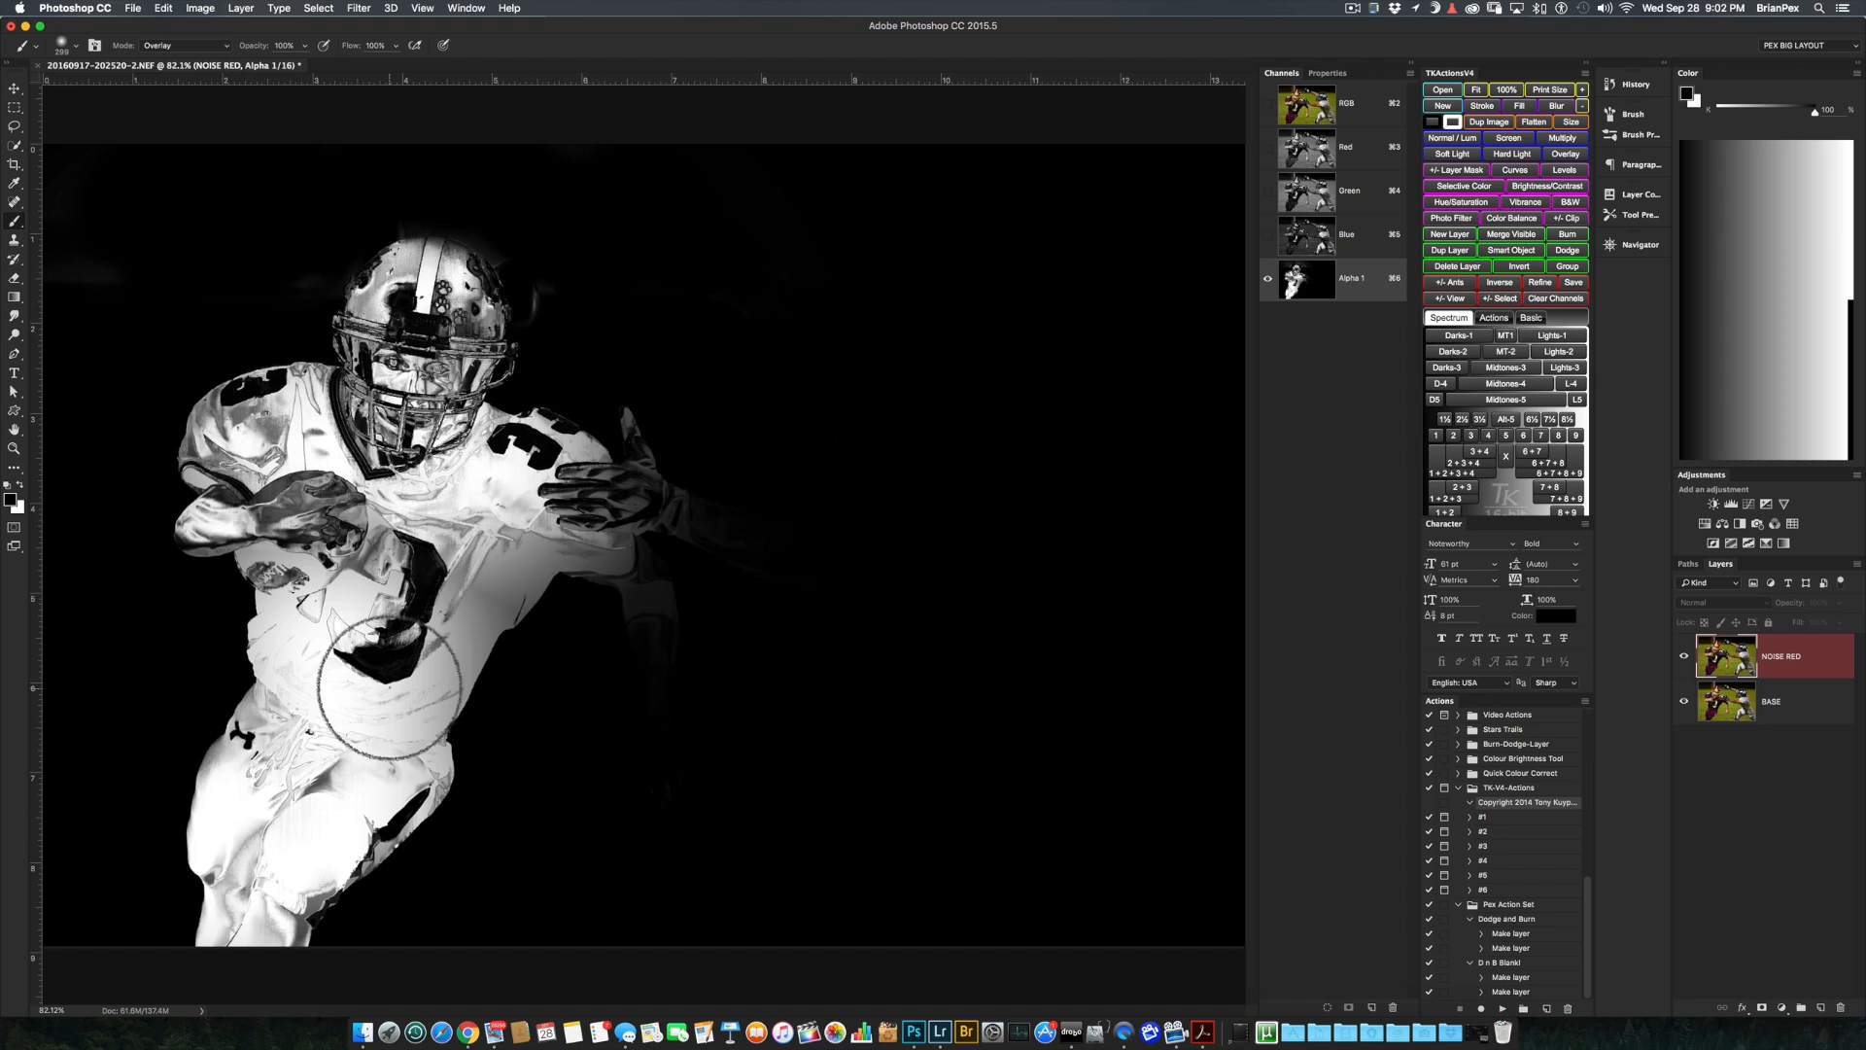
- Whiten the ball carrier in Alpha 1 with Overlay-mode painting, and fill his chest number, ball and neck area in Normal mode
key("x")
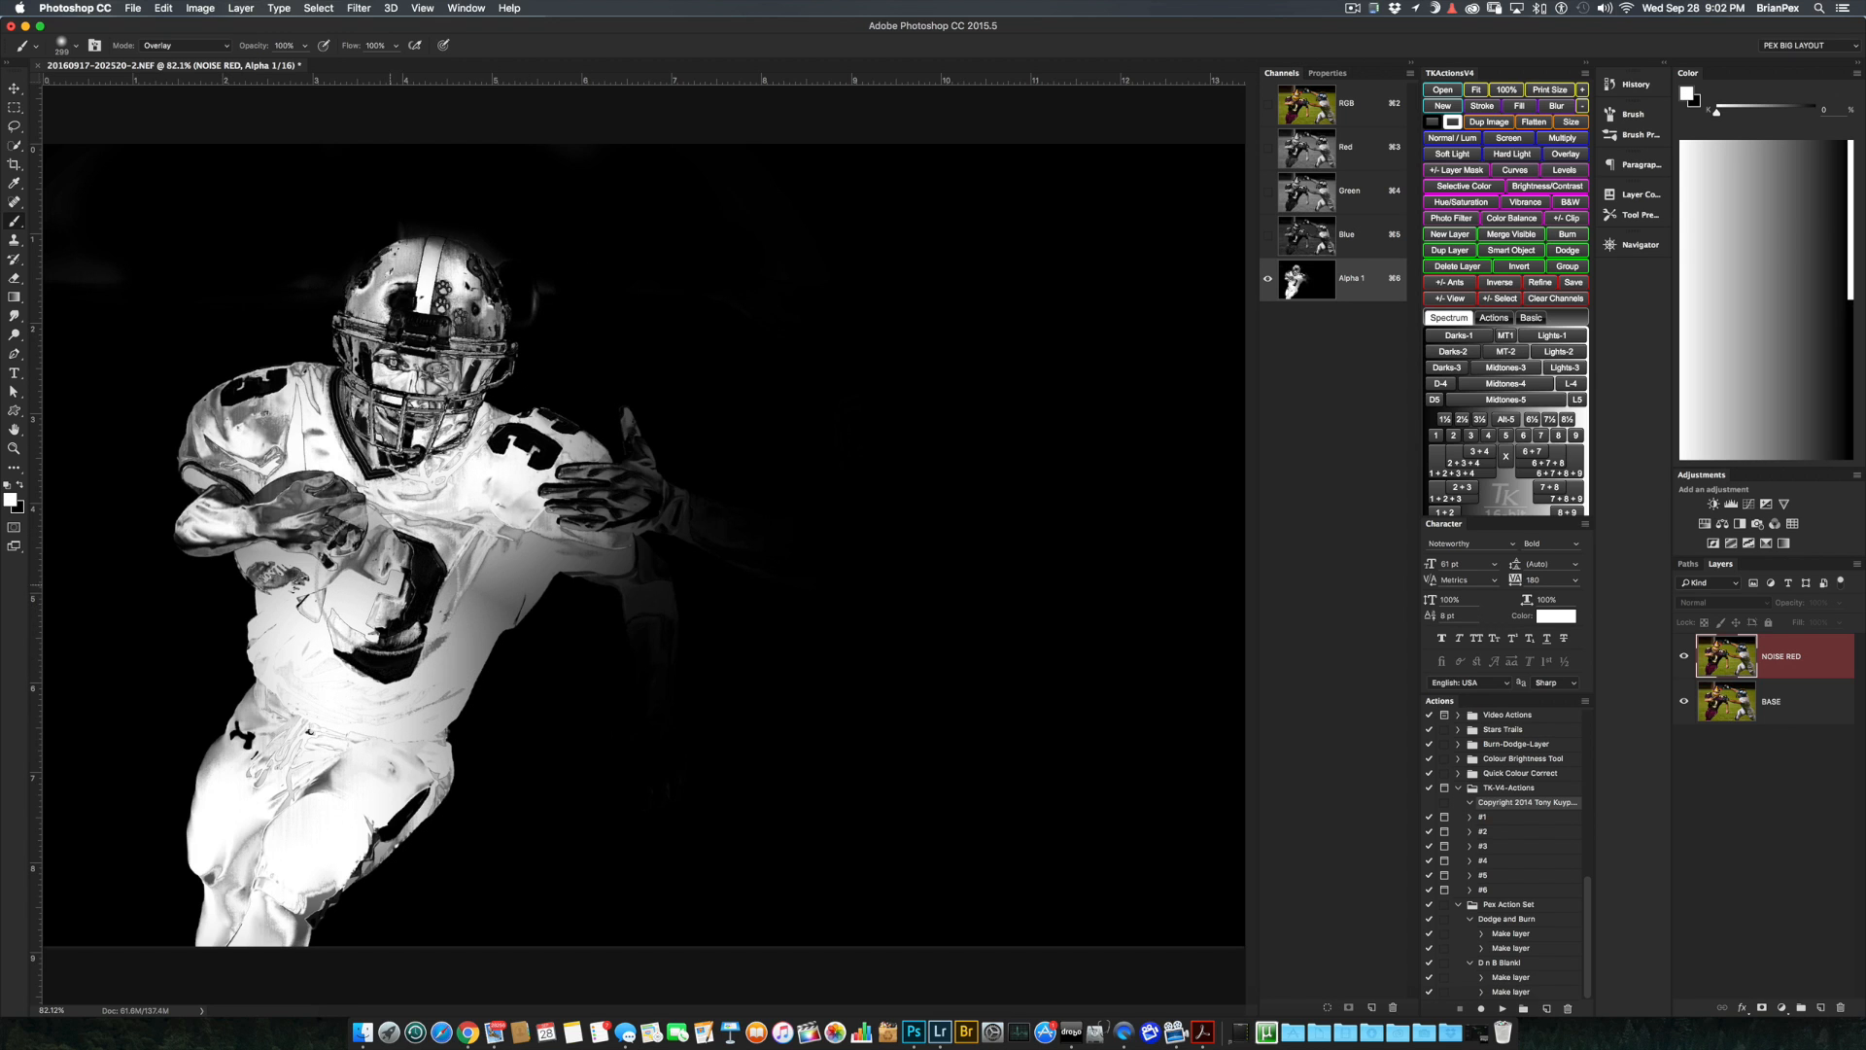
mouse_move(409, 544)
left_mouse_down()
mouse_move(442, 580)
mouse_move(508, 540)
mouse_move(576, 544)
mouse_move(486, 486)
mouse_move(369, 752)
mouse_move(302, 812)
mouse_move(263, 801)
mouse_move(312, 617)
mouse_move(273, 389)
mouse_move(237, 403)
mouse_move(226, 484)
mouse_move(459, 301)
mouse_move(411, 371)
mouse_move(413, 321)
mouse_move(452, 316)
mouse_move(440, 291)
mouse_move(398, 306)
mouse_move(413, 315)
mouse_move(393, 413)
mouse_move(439, 342)
mouse_move(376, 472)
mouse_move(363, 413)
mouse_move(244, 430)
mouse_move(263, 467)
mouse_move(446, 461)
mouse_move(473, 421)
mouse_move(532, 439)
mouse_move(557, 464)
mouse_move(559, 513)
mouse_move(583, 515)
mouse_move(545, 516)
mouse_move(432, 608)
mouse_move(447, 569)
mouse_move(398, 601)
mouse_move(346, 694)
mouse_move(327, 634)
mouse_move(307, 754)
mouse_move(271, 762)
mouse_move(341, 791)
mouse_move(380, 707)
left_mouse_up()
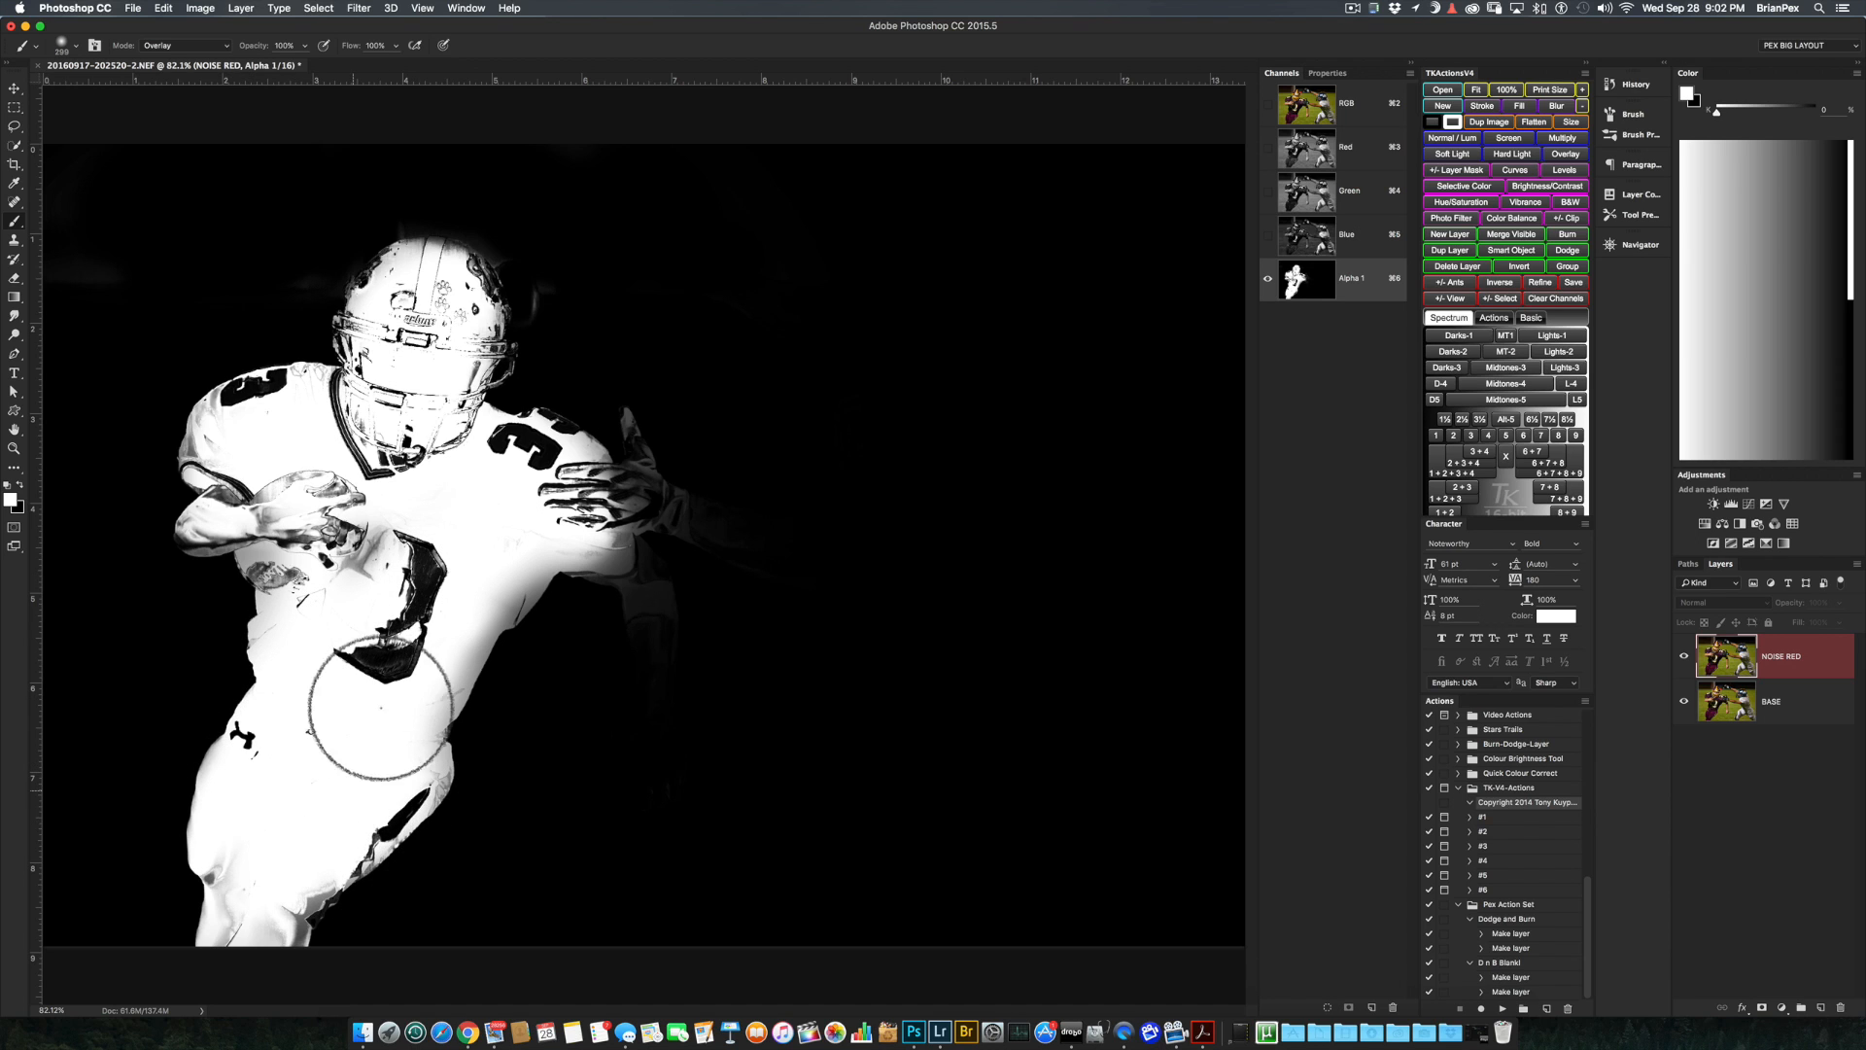
left_click(184, 46)
left_click(188, 48)
left_click(194, 49)
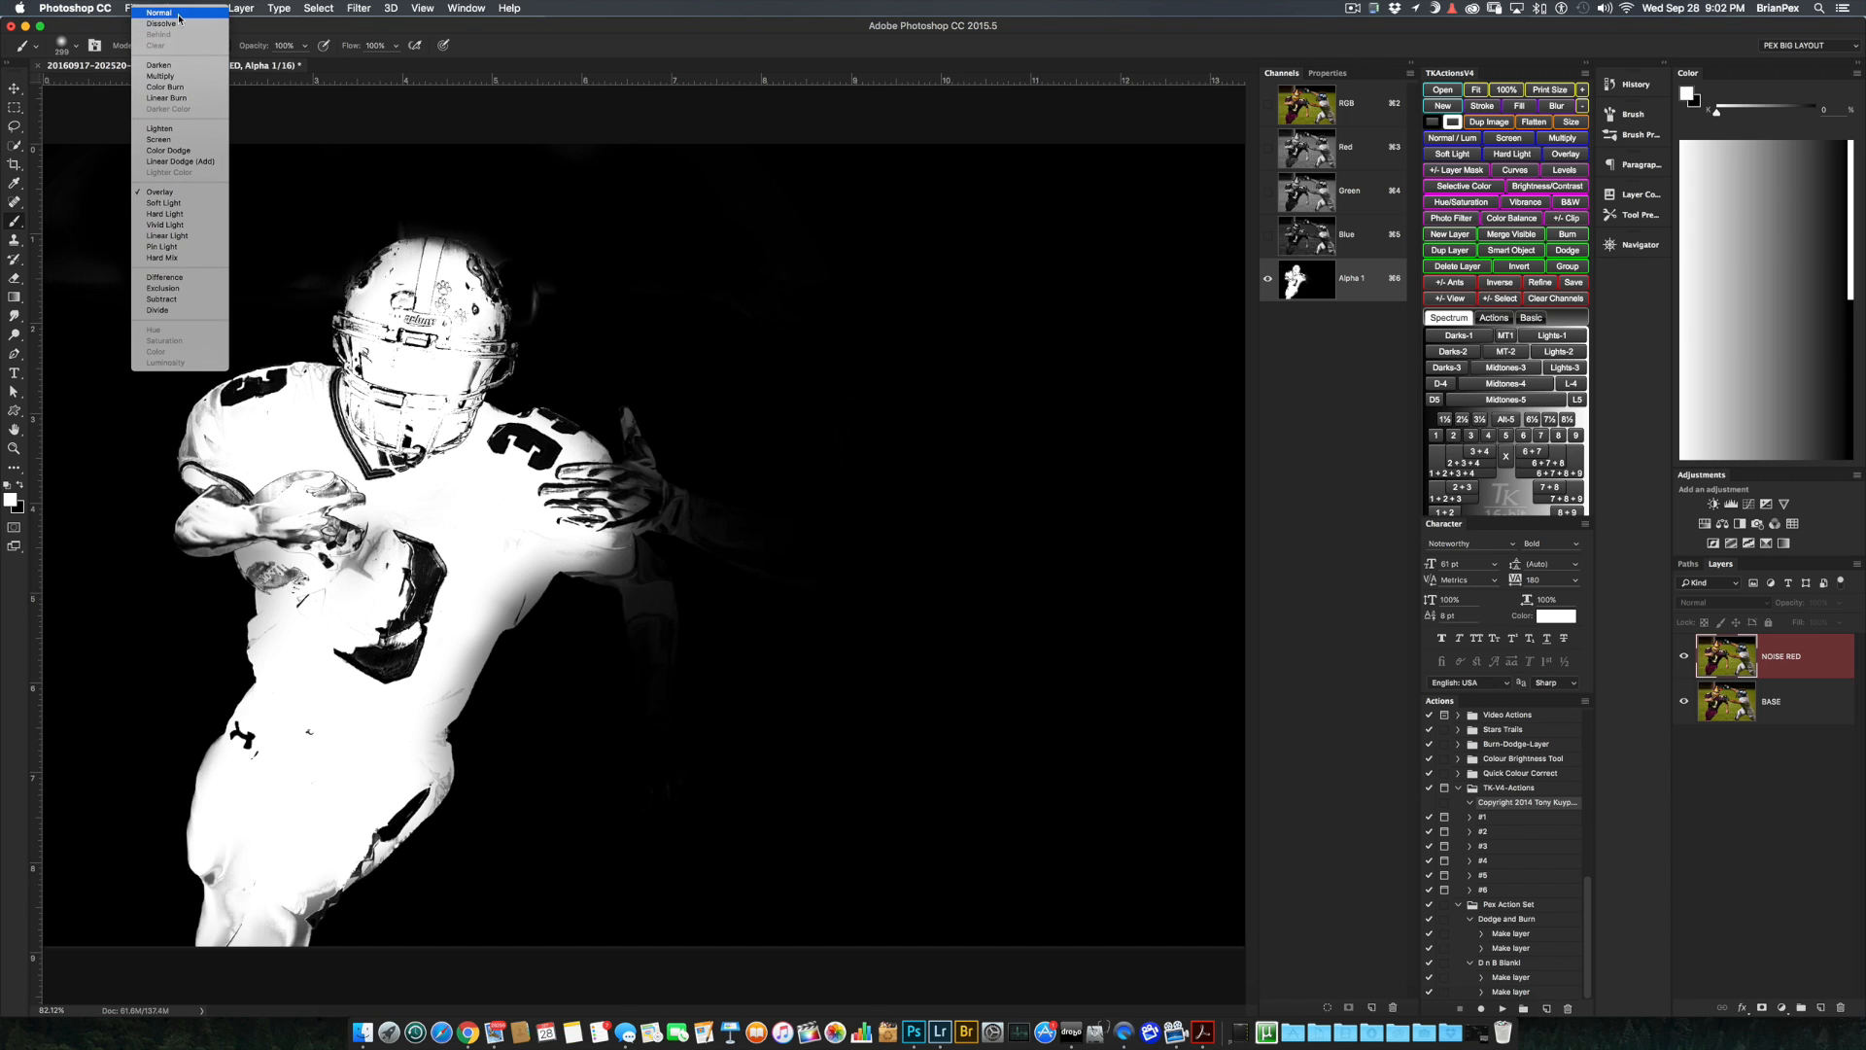
left_click(170, 12)
mouse_move(403, 617)
left_mouse_down()
mouse_move(411, 563)
mouse_move(393, 623)
mouse_move(333, 533)
left_mouse_up()
mouse_move(353, 533)
left_mouse_down()
mouse_move(295, 504)
mouse_move(270, 575)
mouse_move(327, 503)
mouse_move(351, 521)
mouse_move(362, 481)
mouse_move(330, 410)
mouse_move(355, 473)
mouse_move(430, 441)
mouse_move(400, 452)
mouse_move(369, 408)
left_mouse_up()
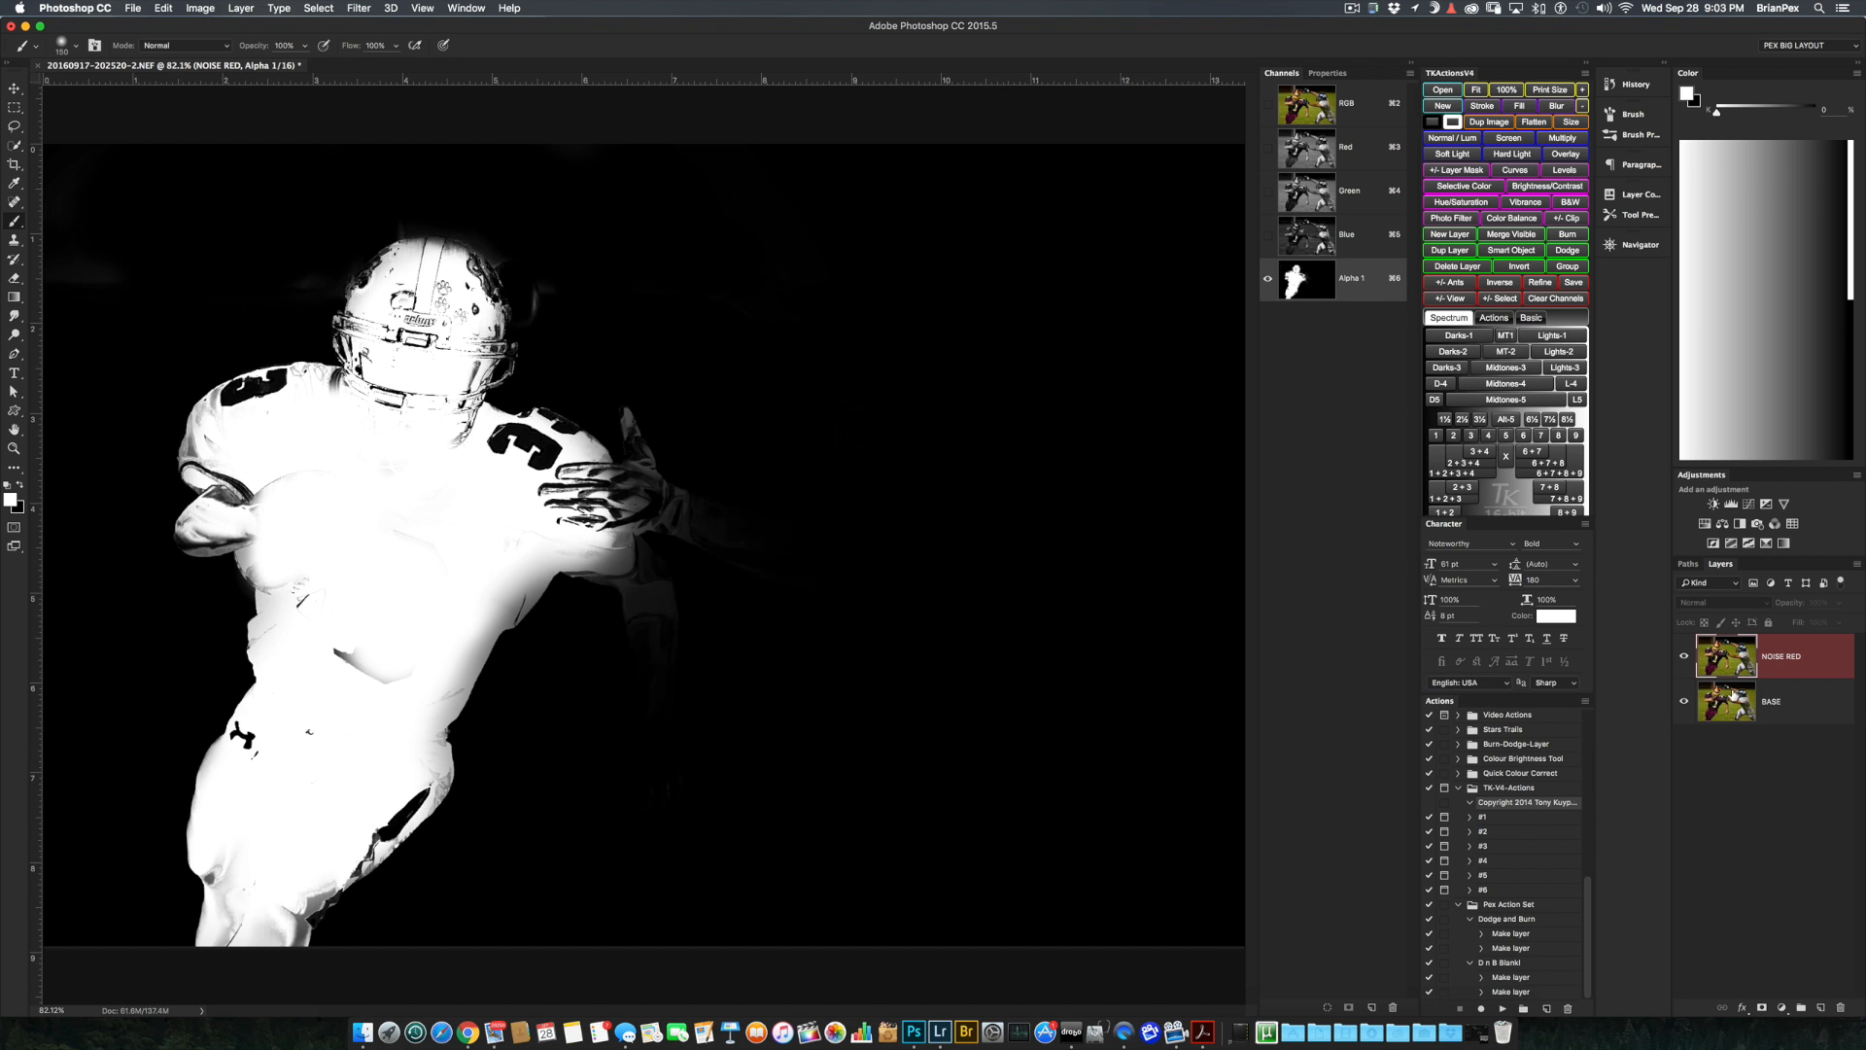
- Start a Color Range selection on the BASE layer and sample the tackler's jersey, face and pants
left_click(1735, 695)
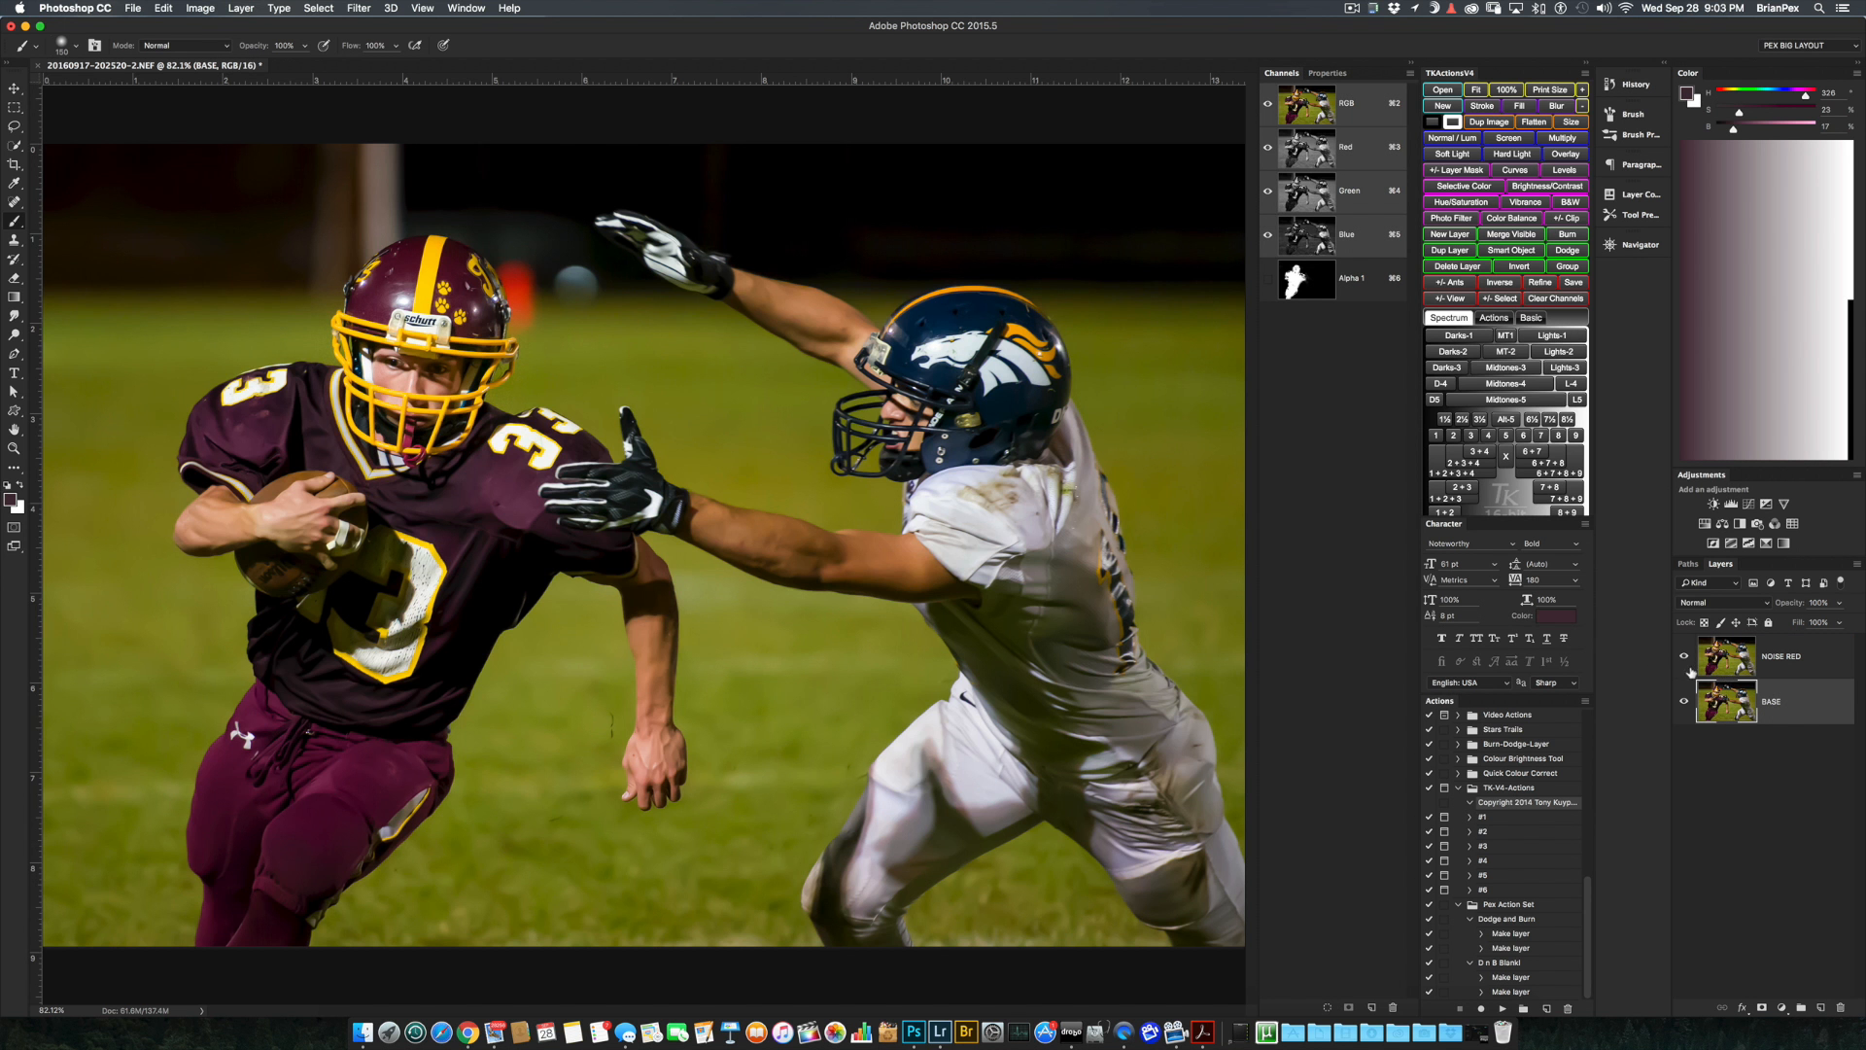
key("super+shift+c")
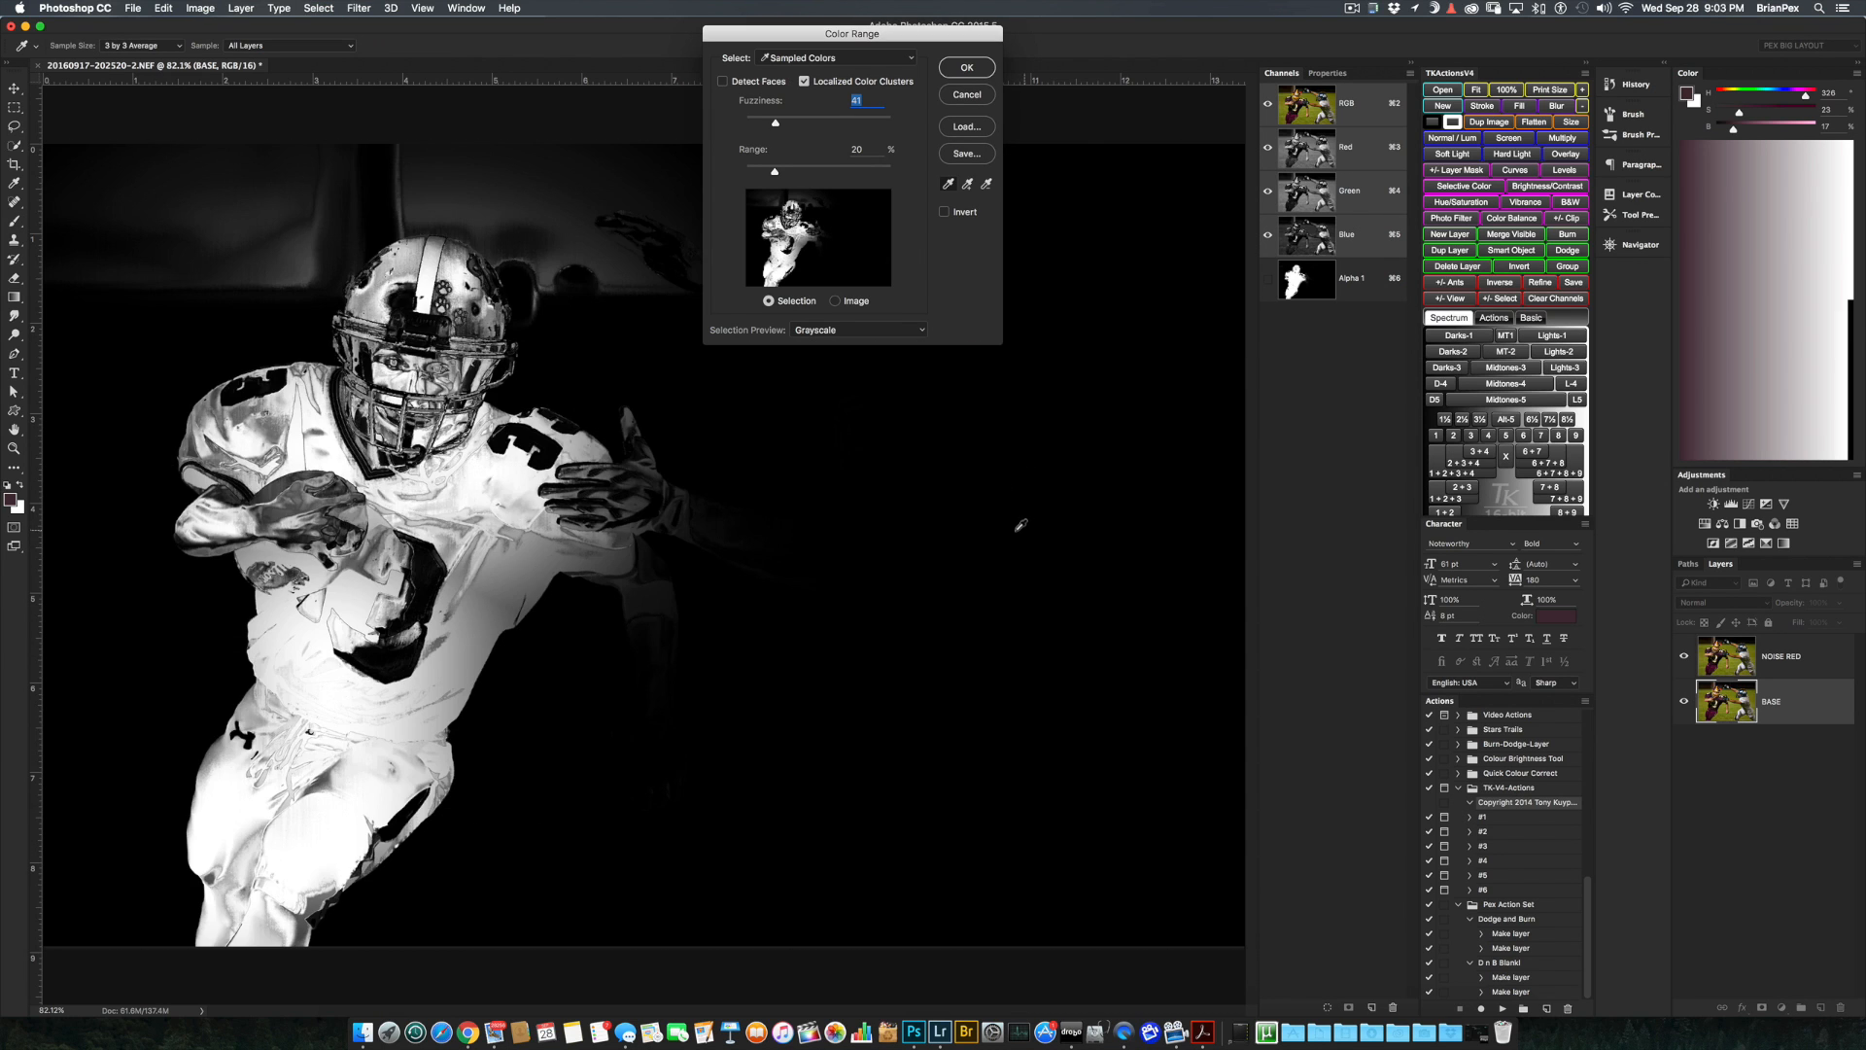
left_click(1016, 521)
mouse_move(1026, 499)
left_mouse_down()
mouse_move(972, 510)
mouse_move(975, 525)
mouse_move(1040, 490)
mouse_move(1076, 437)
mouse_move(1030, 357)
mouse_move(1049, 357)
mouse_move(983, 372)
mouse_move(939, 434)
left_mouse_up()
left_click_drag(927, 786, 1096, 661)
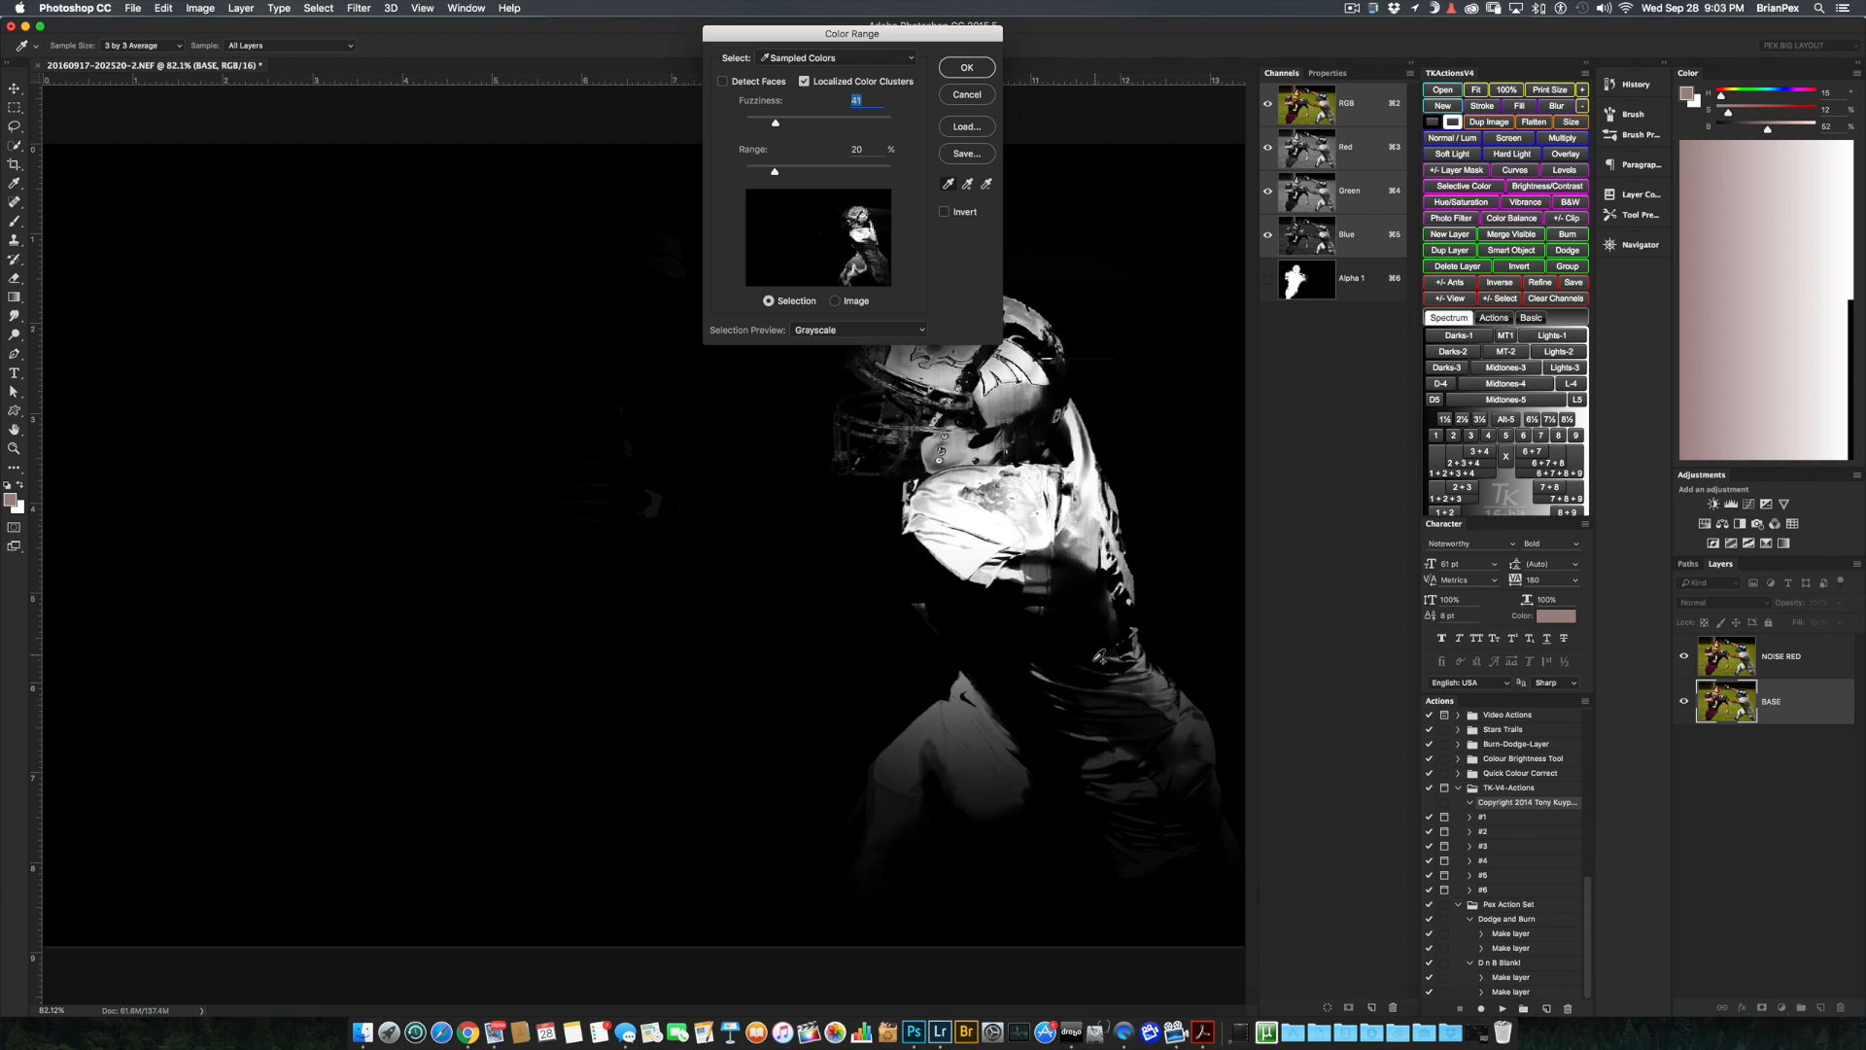
- Add color samples from the tackler's torso, both legs and helmet to the color range
left_click(1047, 573, "shift")
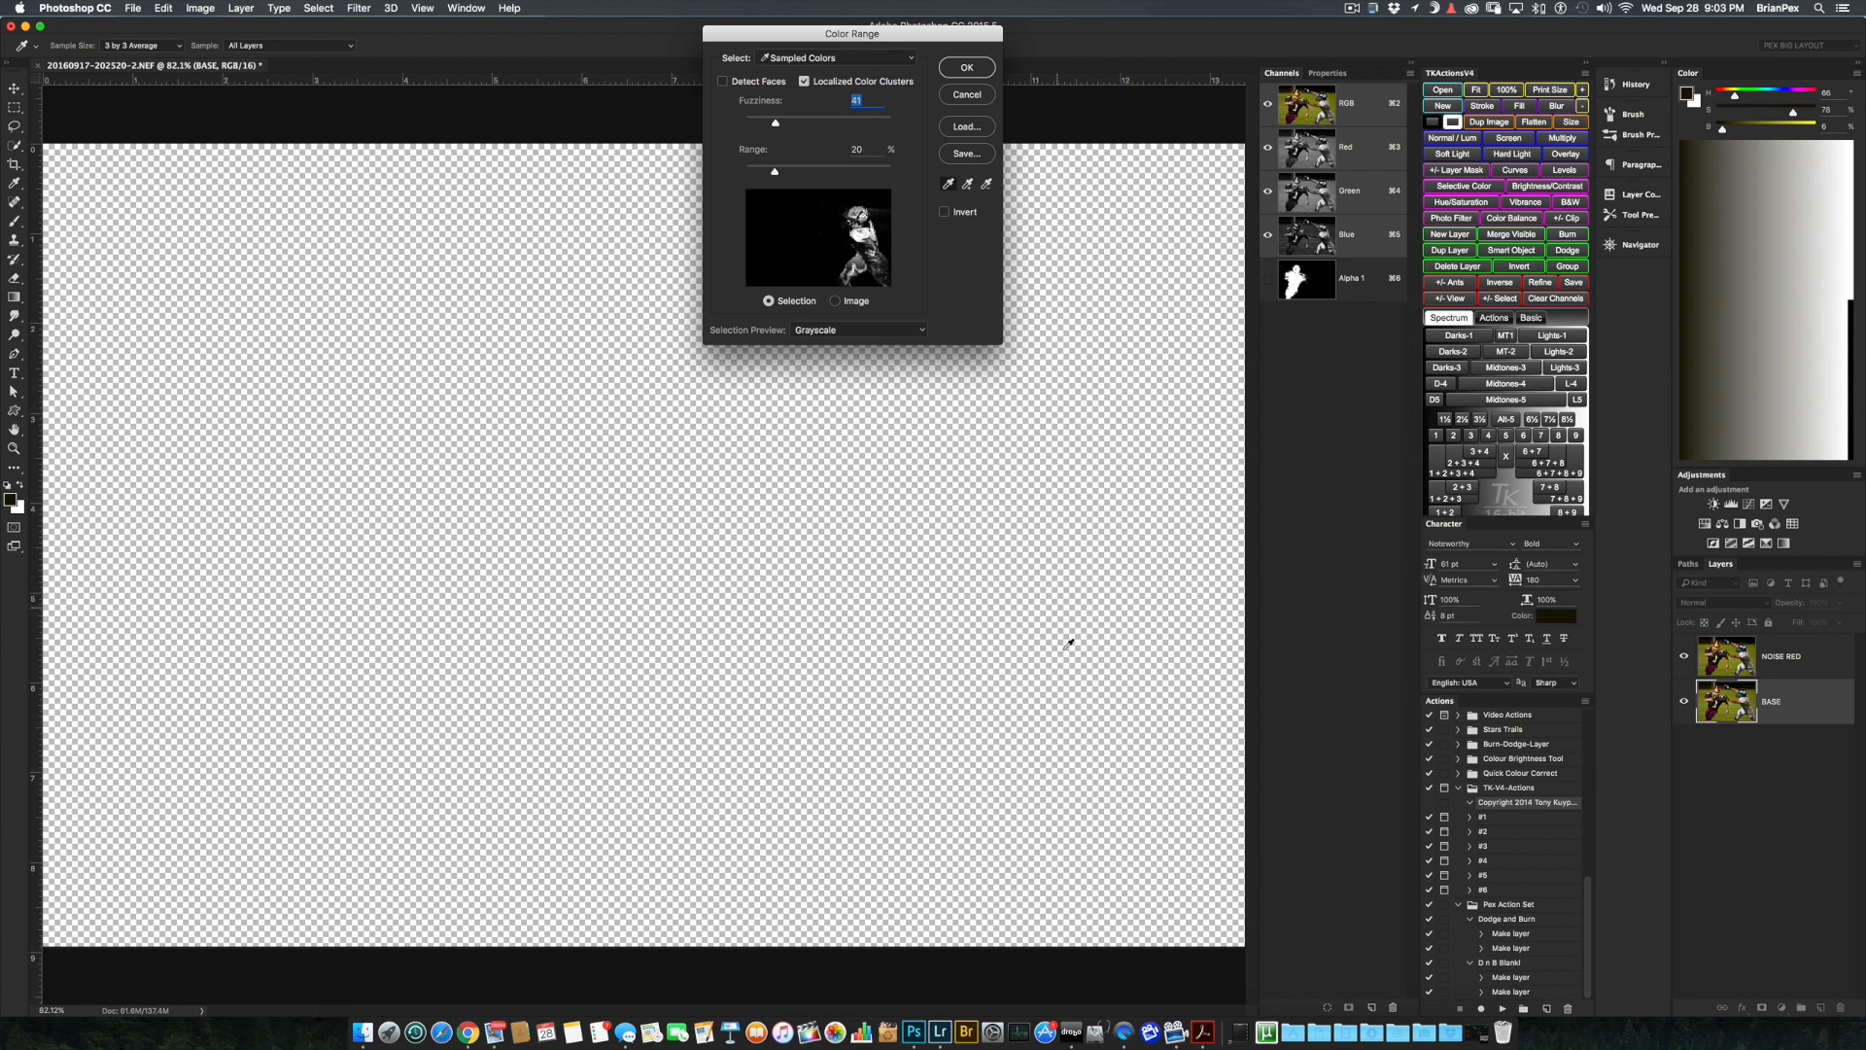
left_click_drag(978, 736, 1025, 742)
left_click(970, 736, "shift")
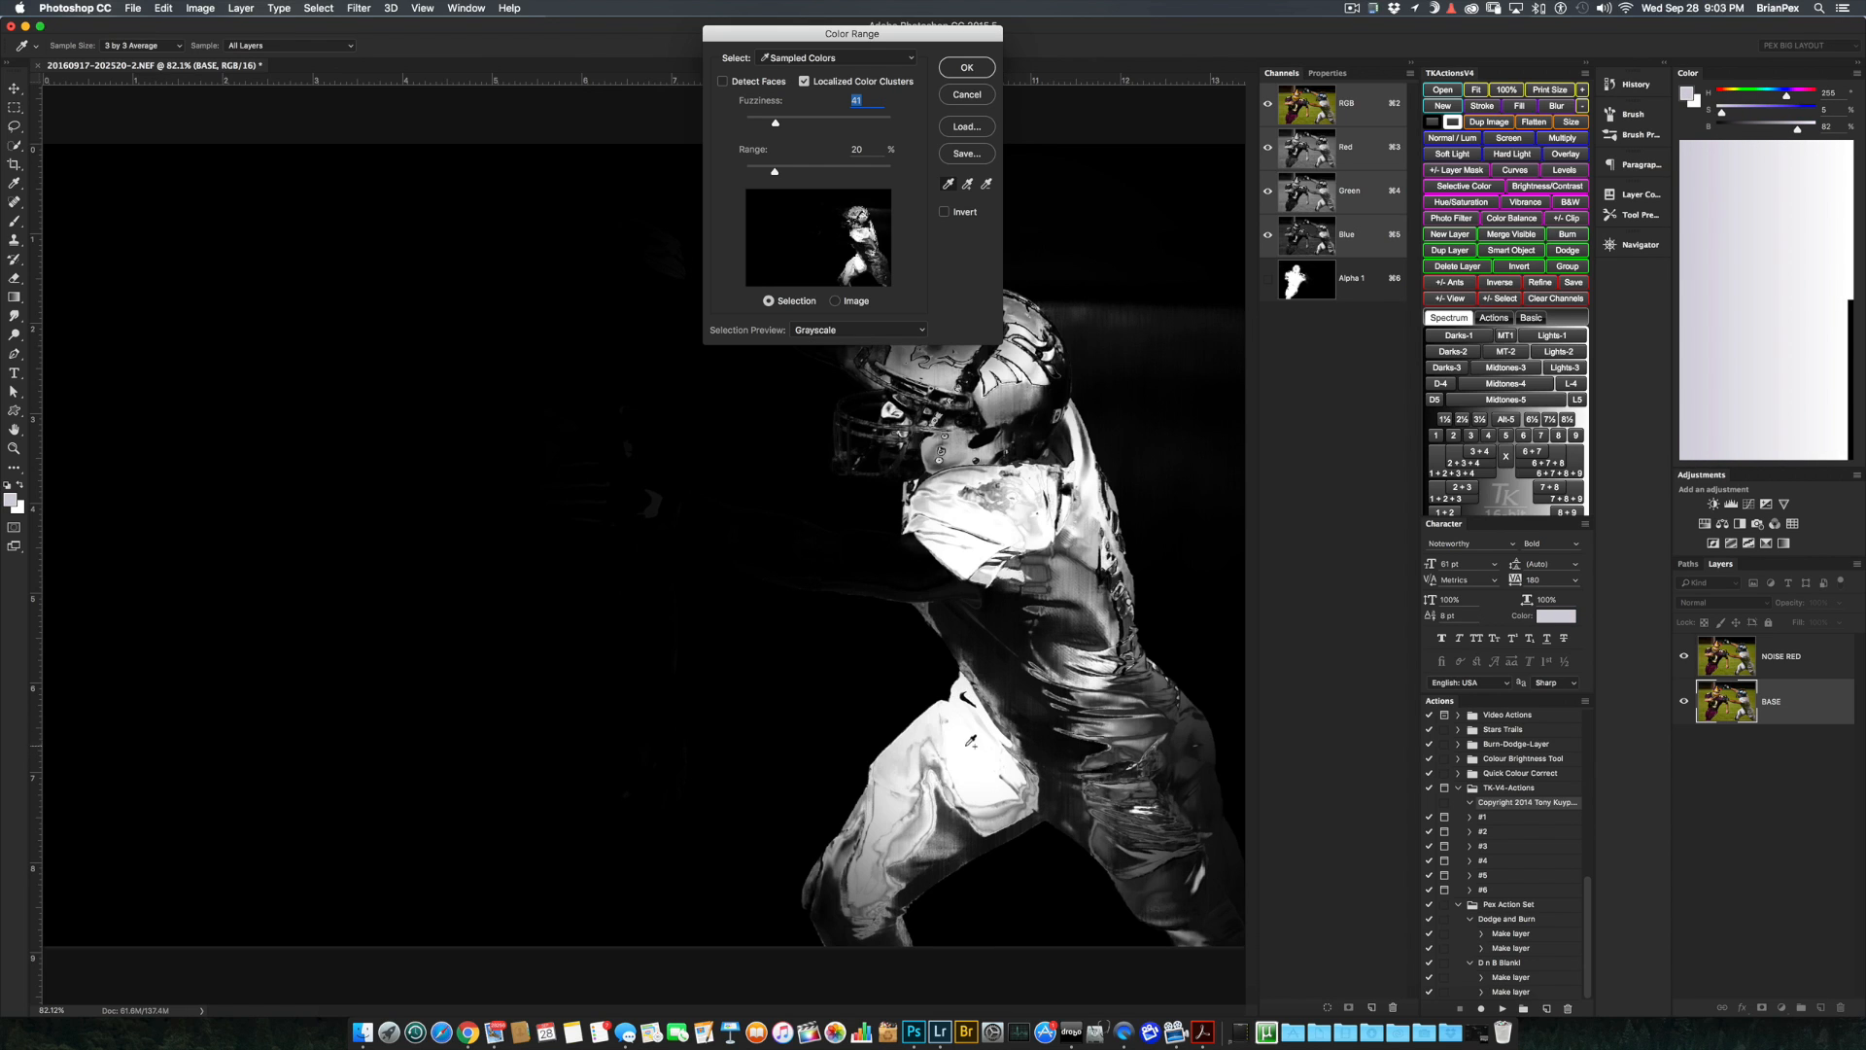
left_click(1184, 827, "shift")
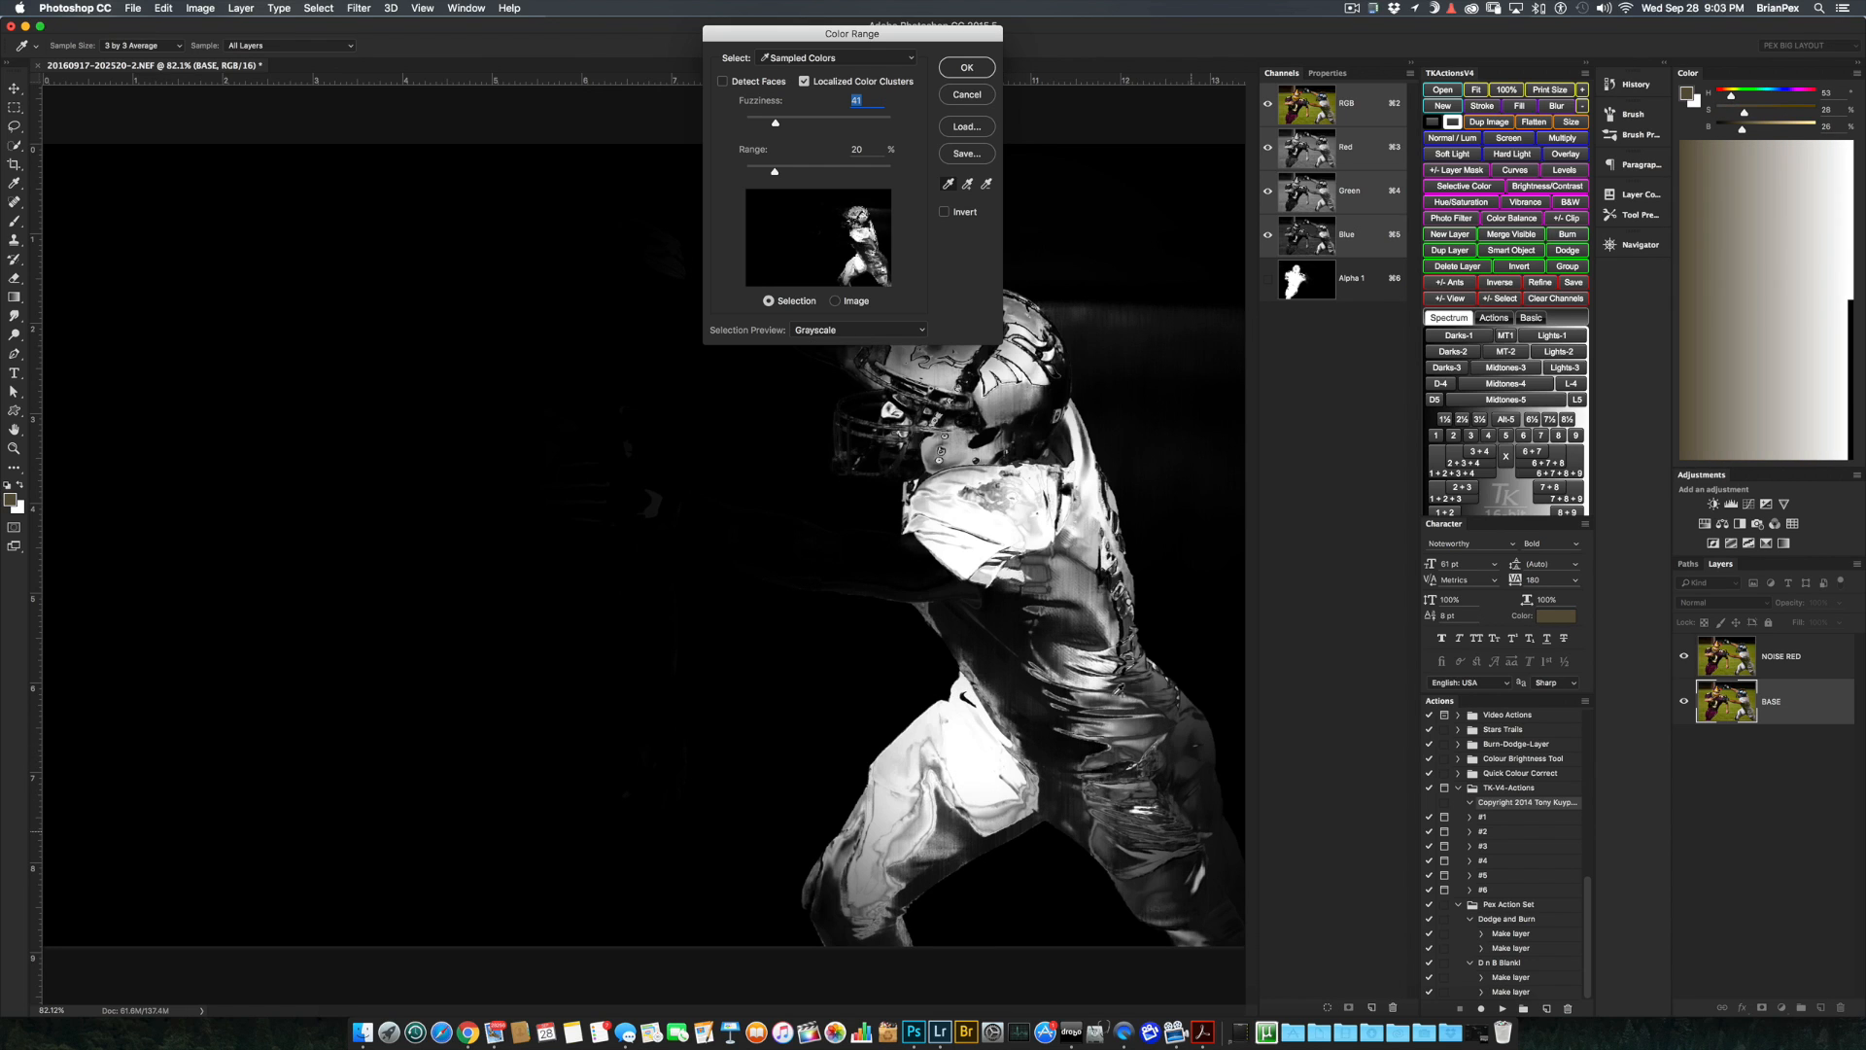
left_click(1075, 583, "shift")
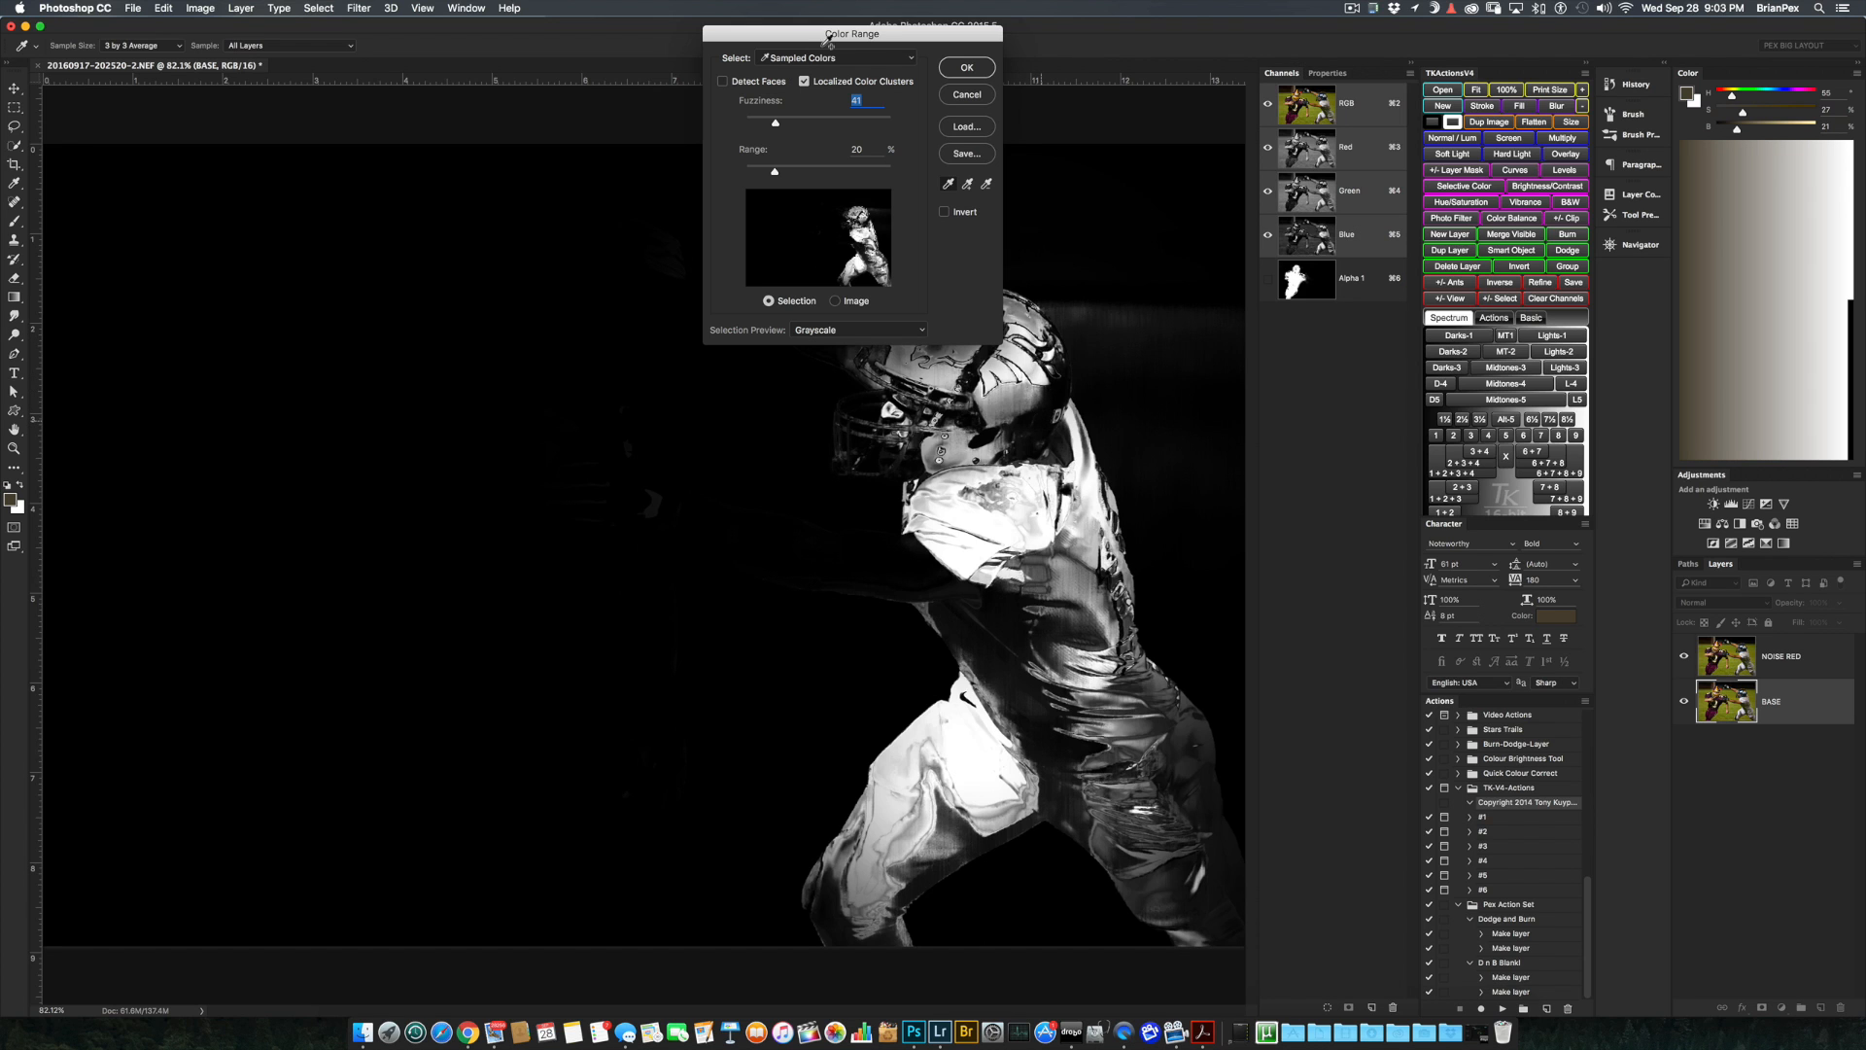
left_click(890, 34, "shift")
left_click_drag(892, 37, 707, 57)
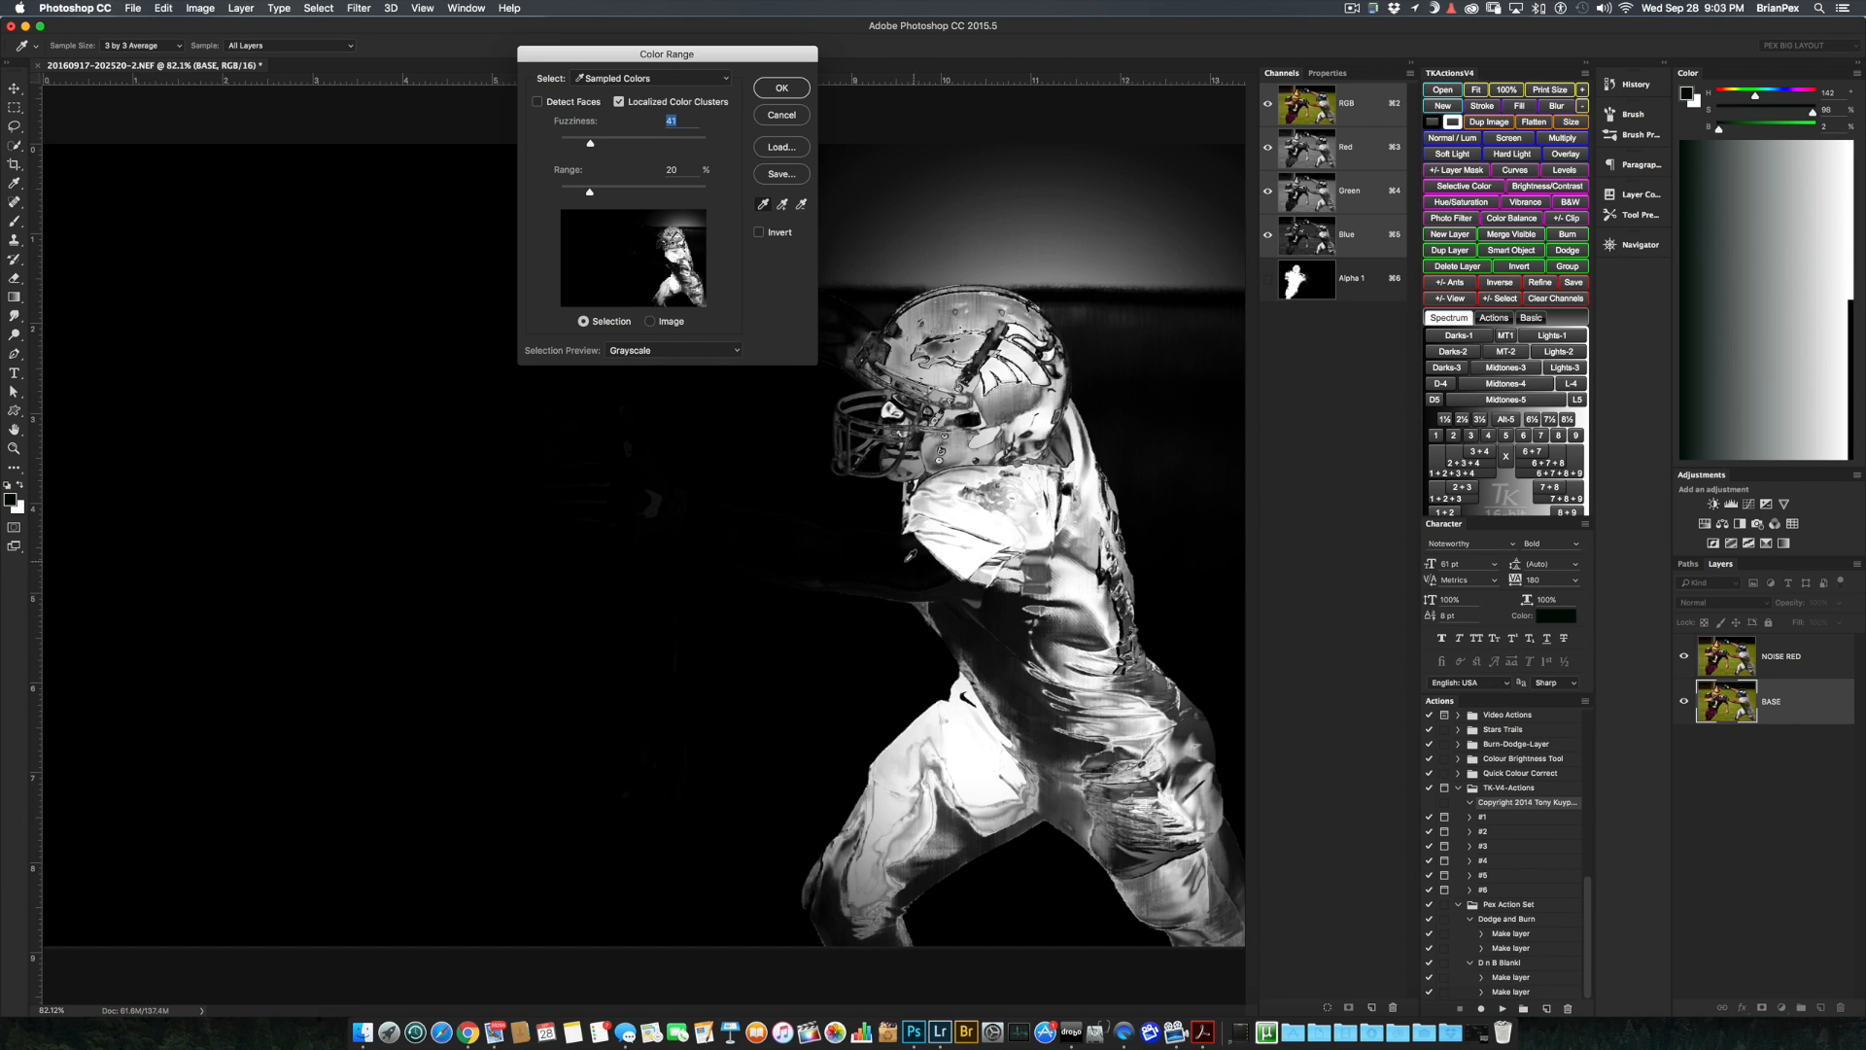
- Try fresh single color samples on the tackler's outstretched arm, white sleeve and blue helmet
left_click(773, 525)
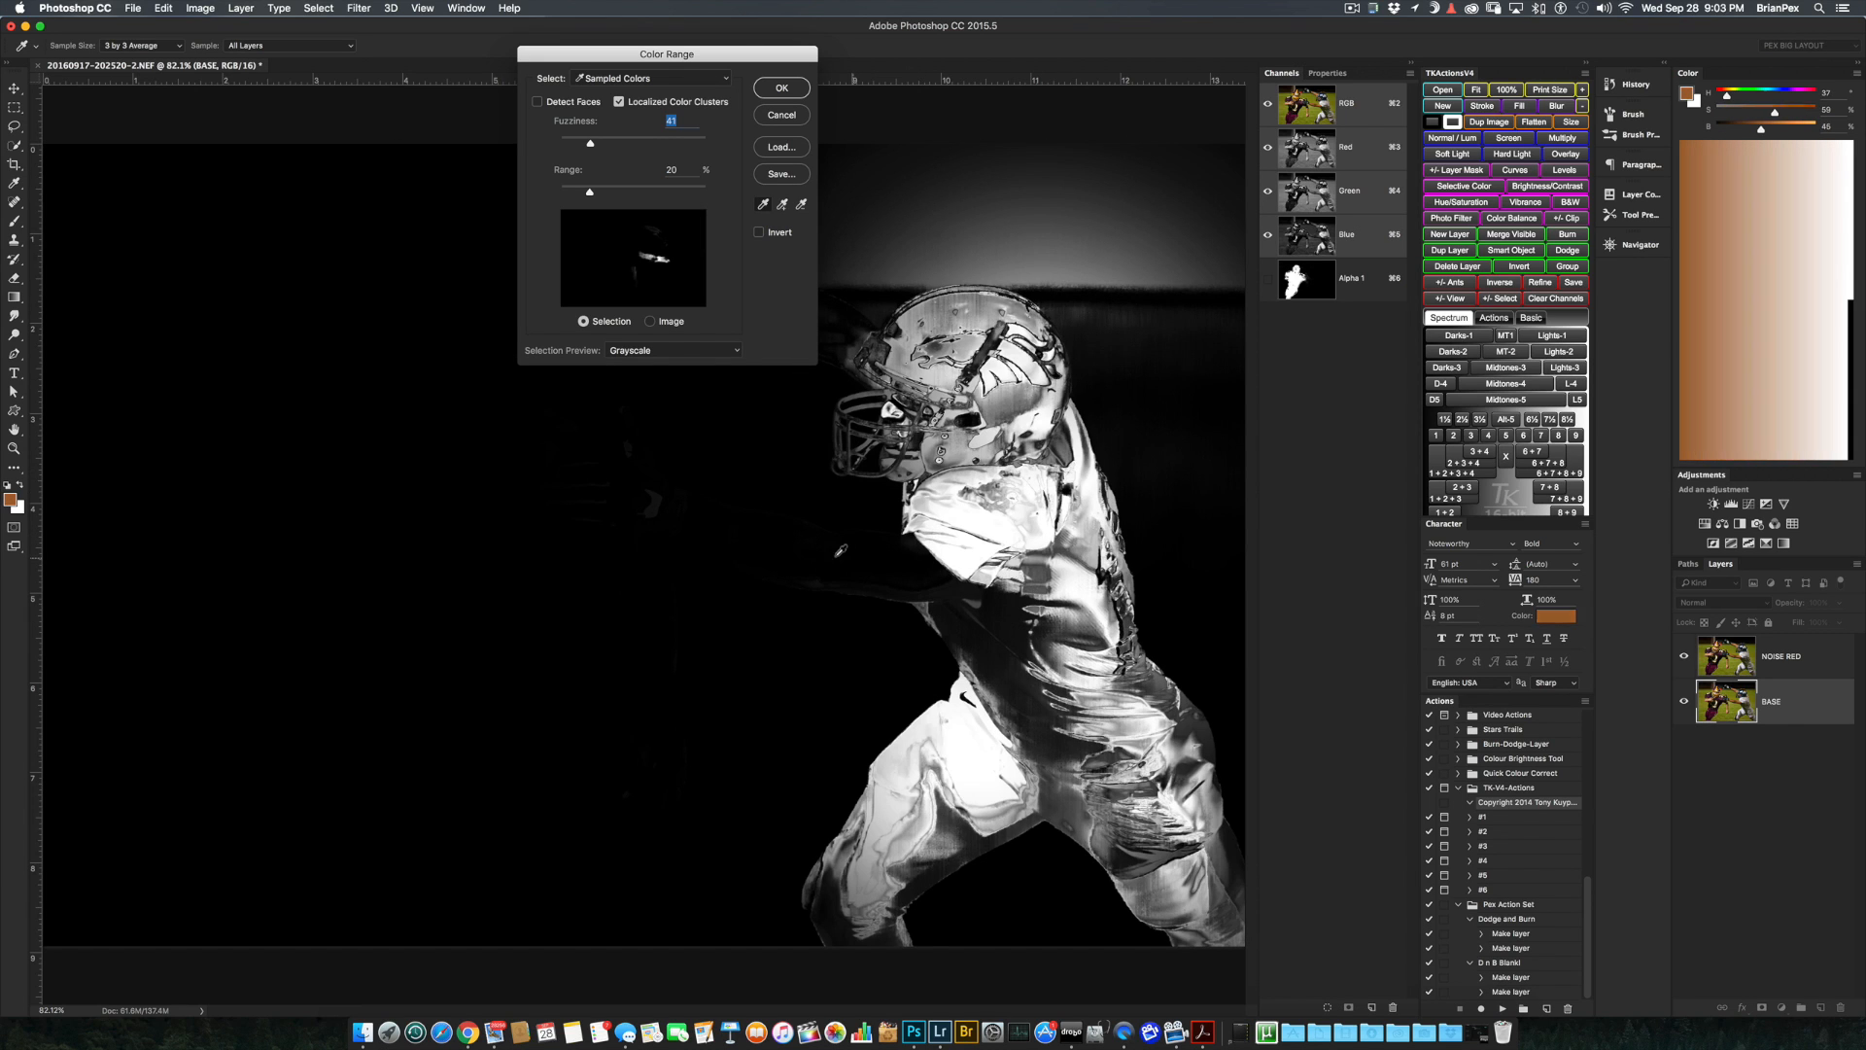
left_click(924, 558)
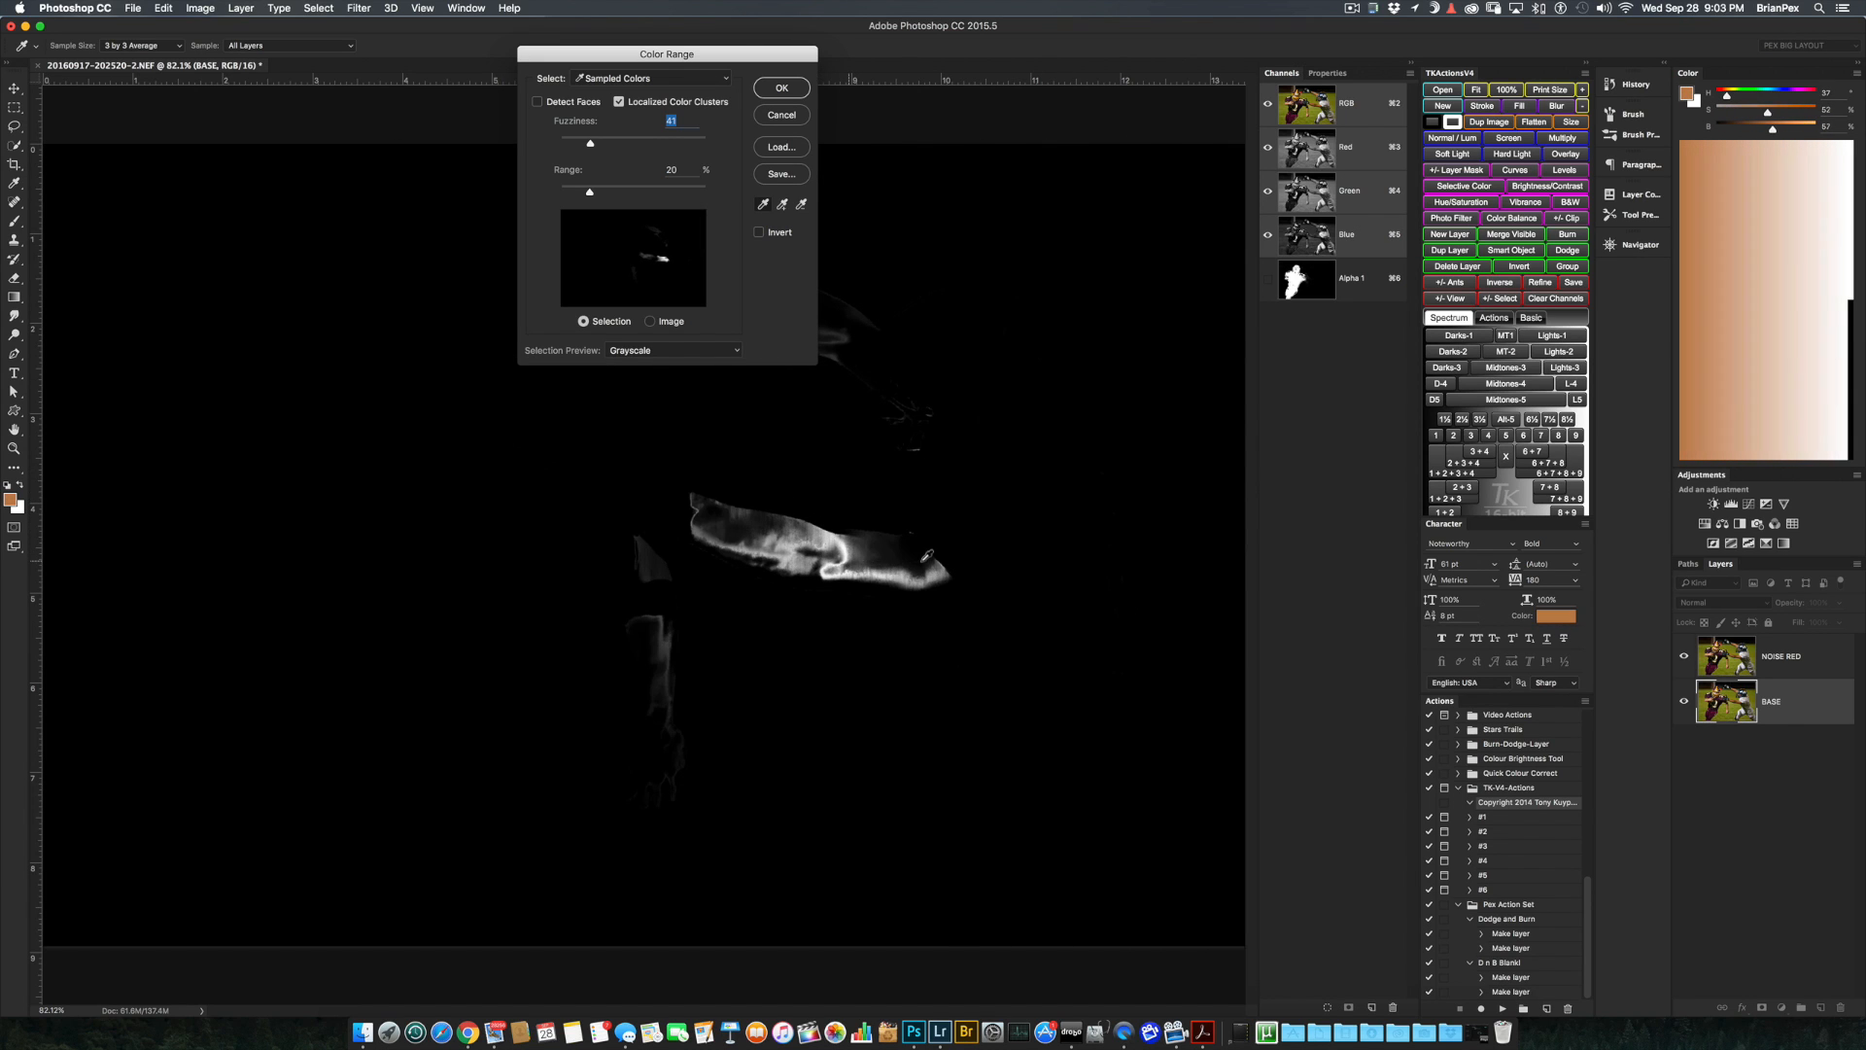
left_click(994, 525)
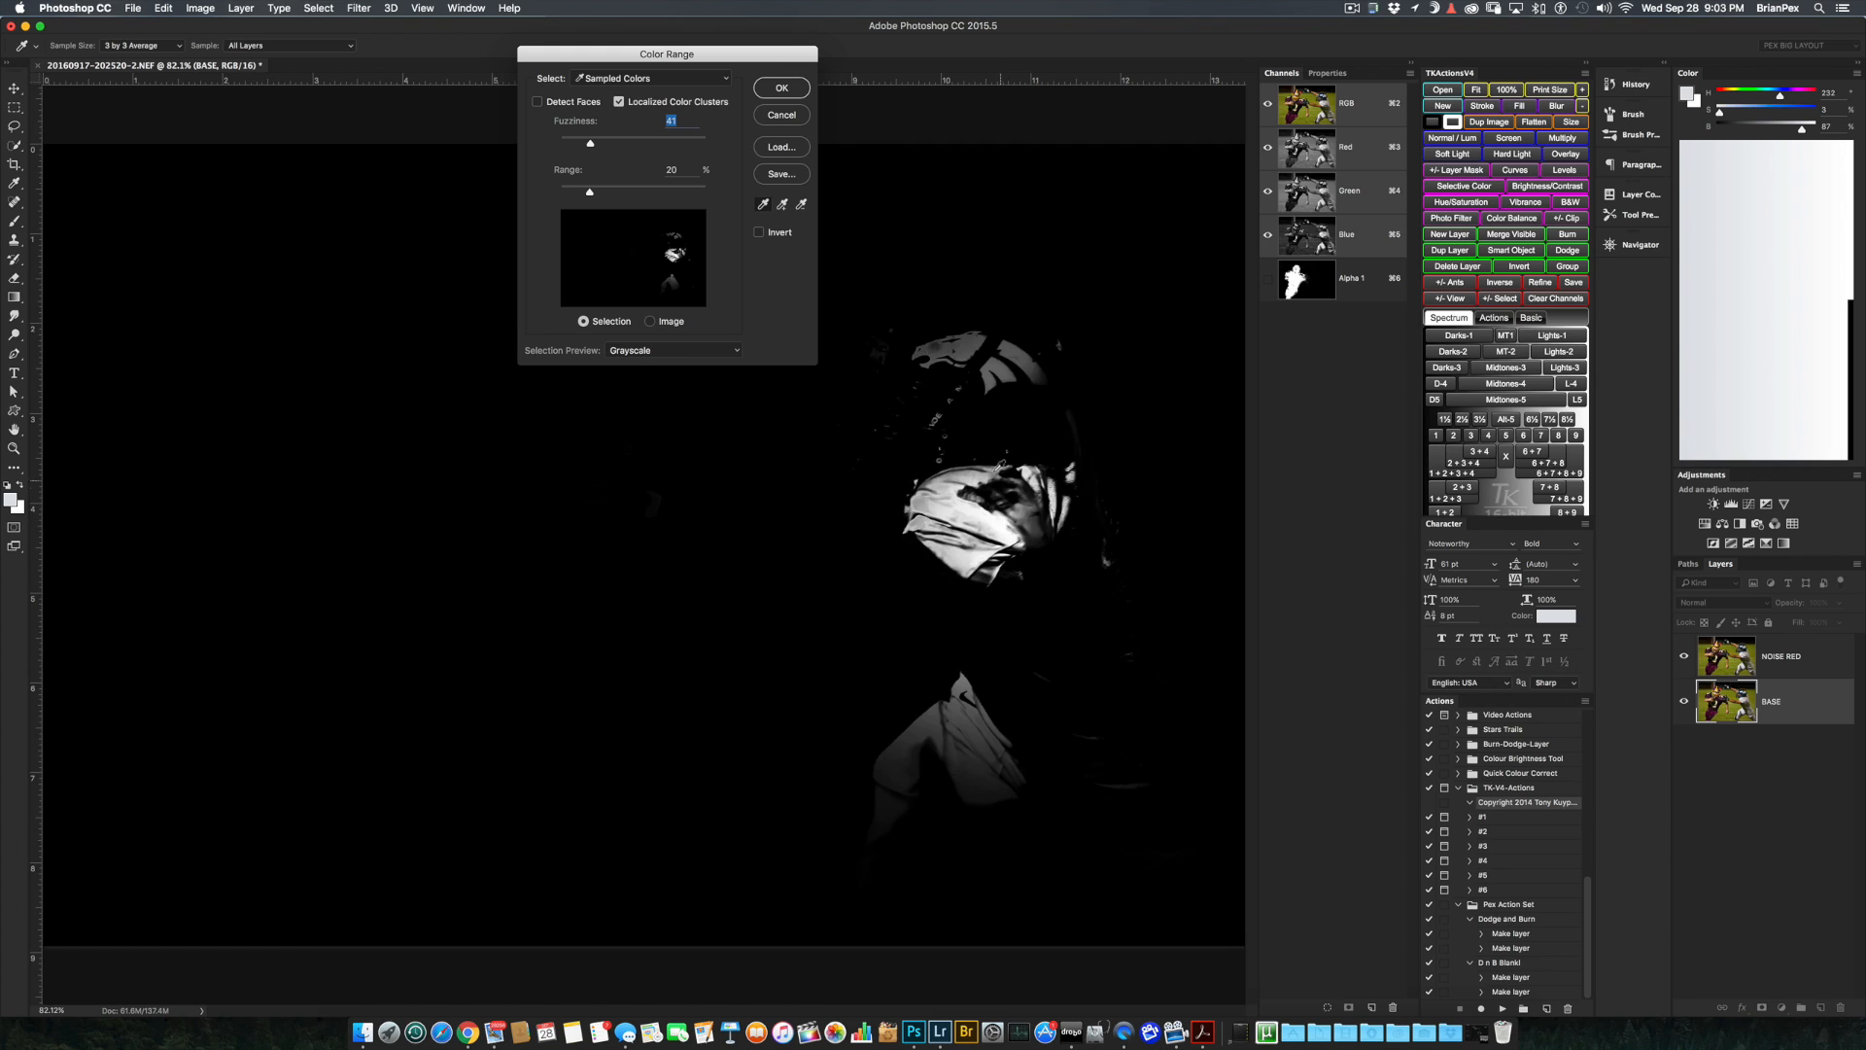
left_click(995, 416)
left_click(936, 326)
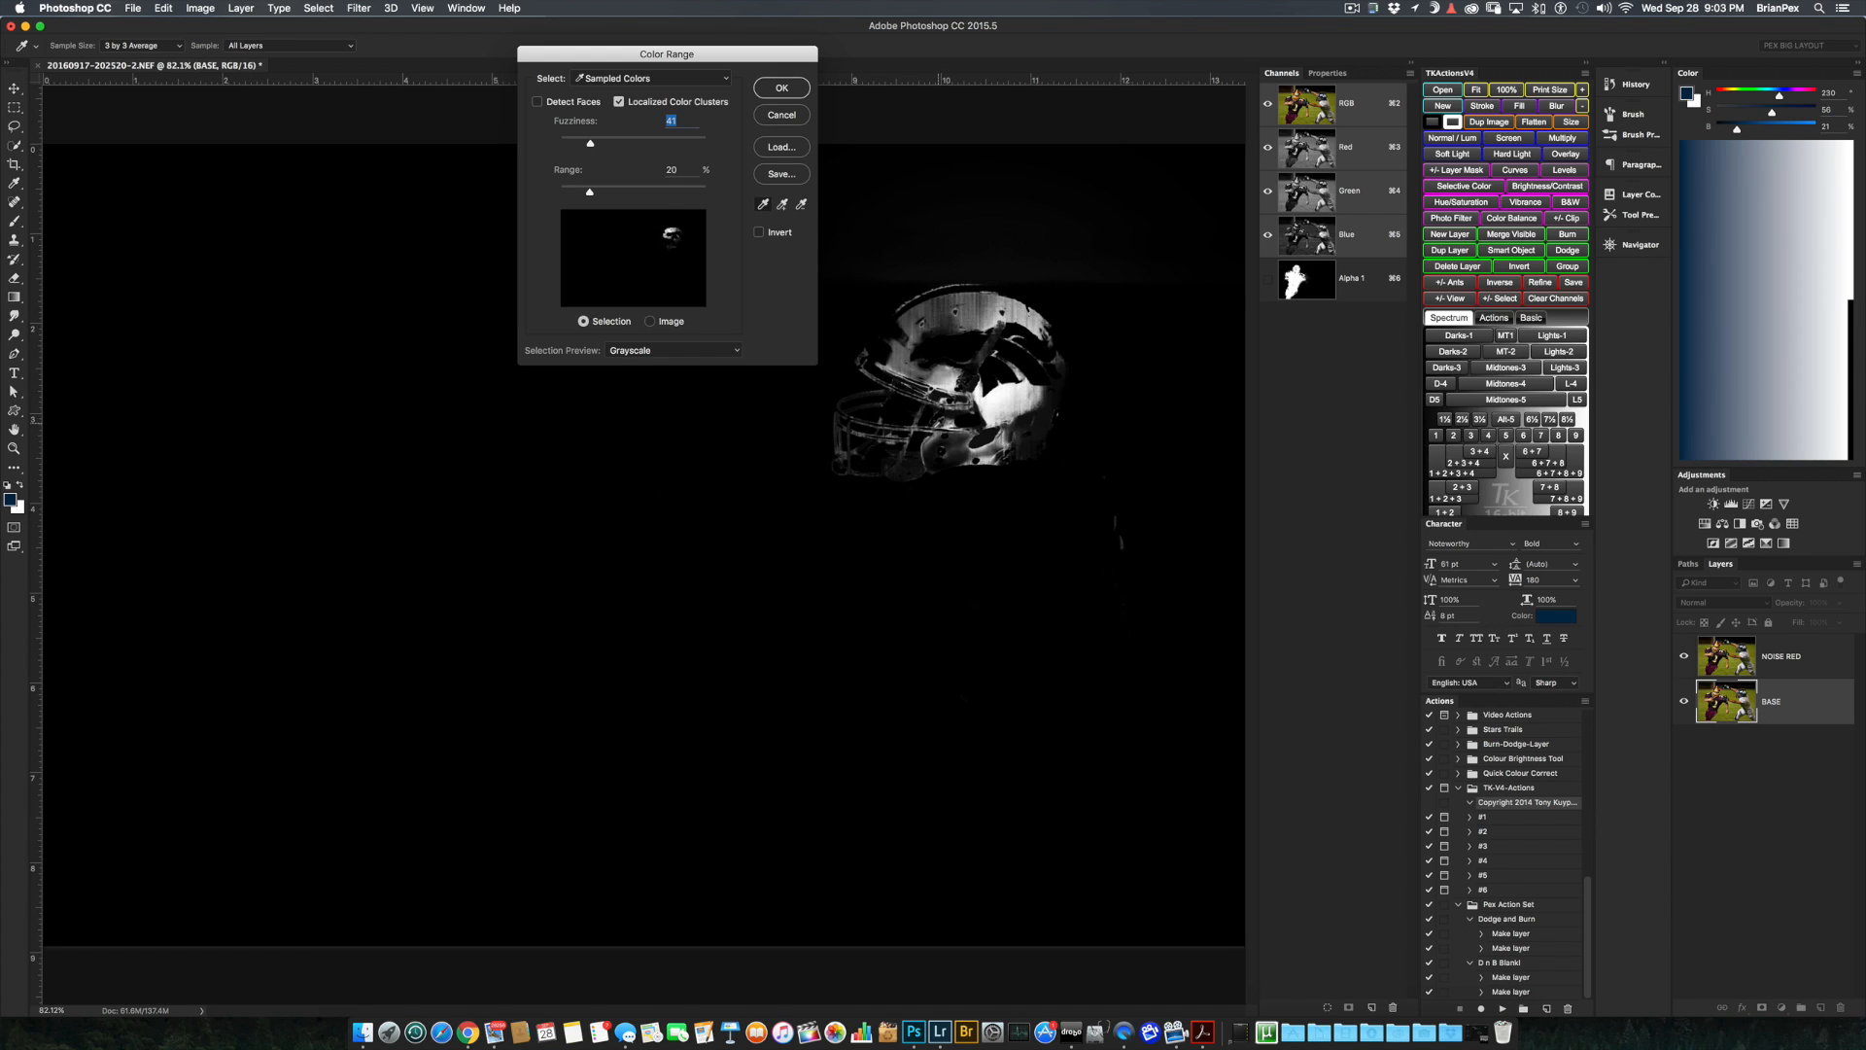
- Restart the color sampling at the tackler's face mask and add his helmet, torso, legs and outstretched arm
left_click(921, 418)
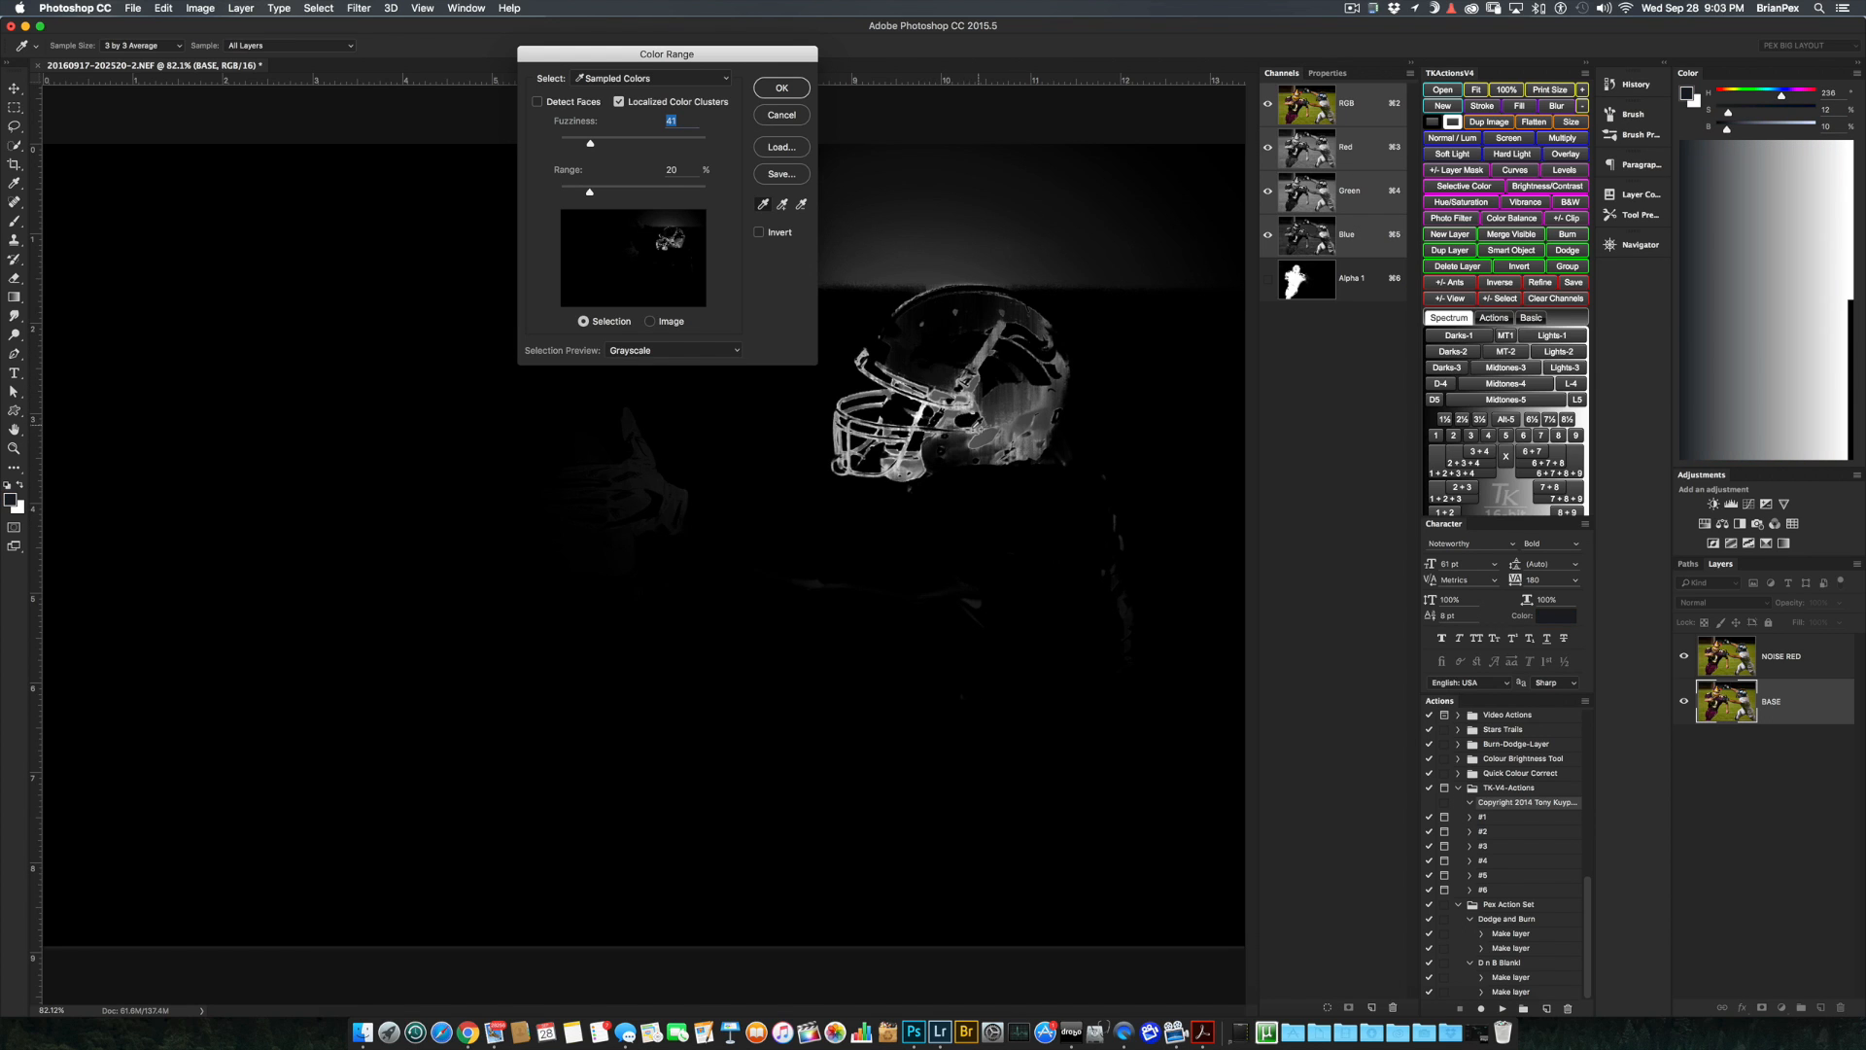
left_click_drag(979, 428, 1107, 665)
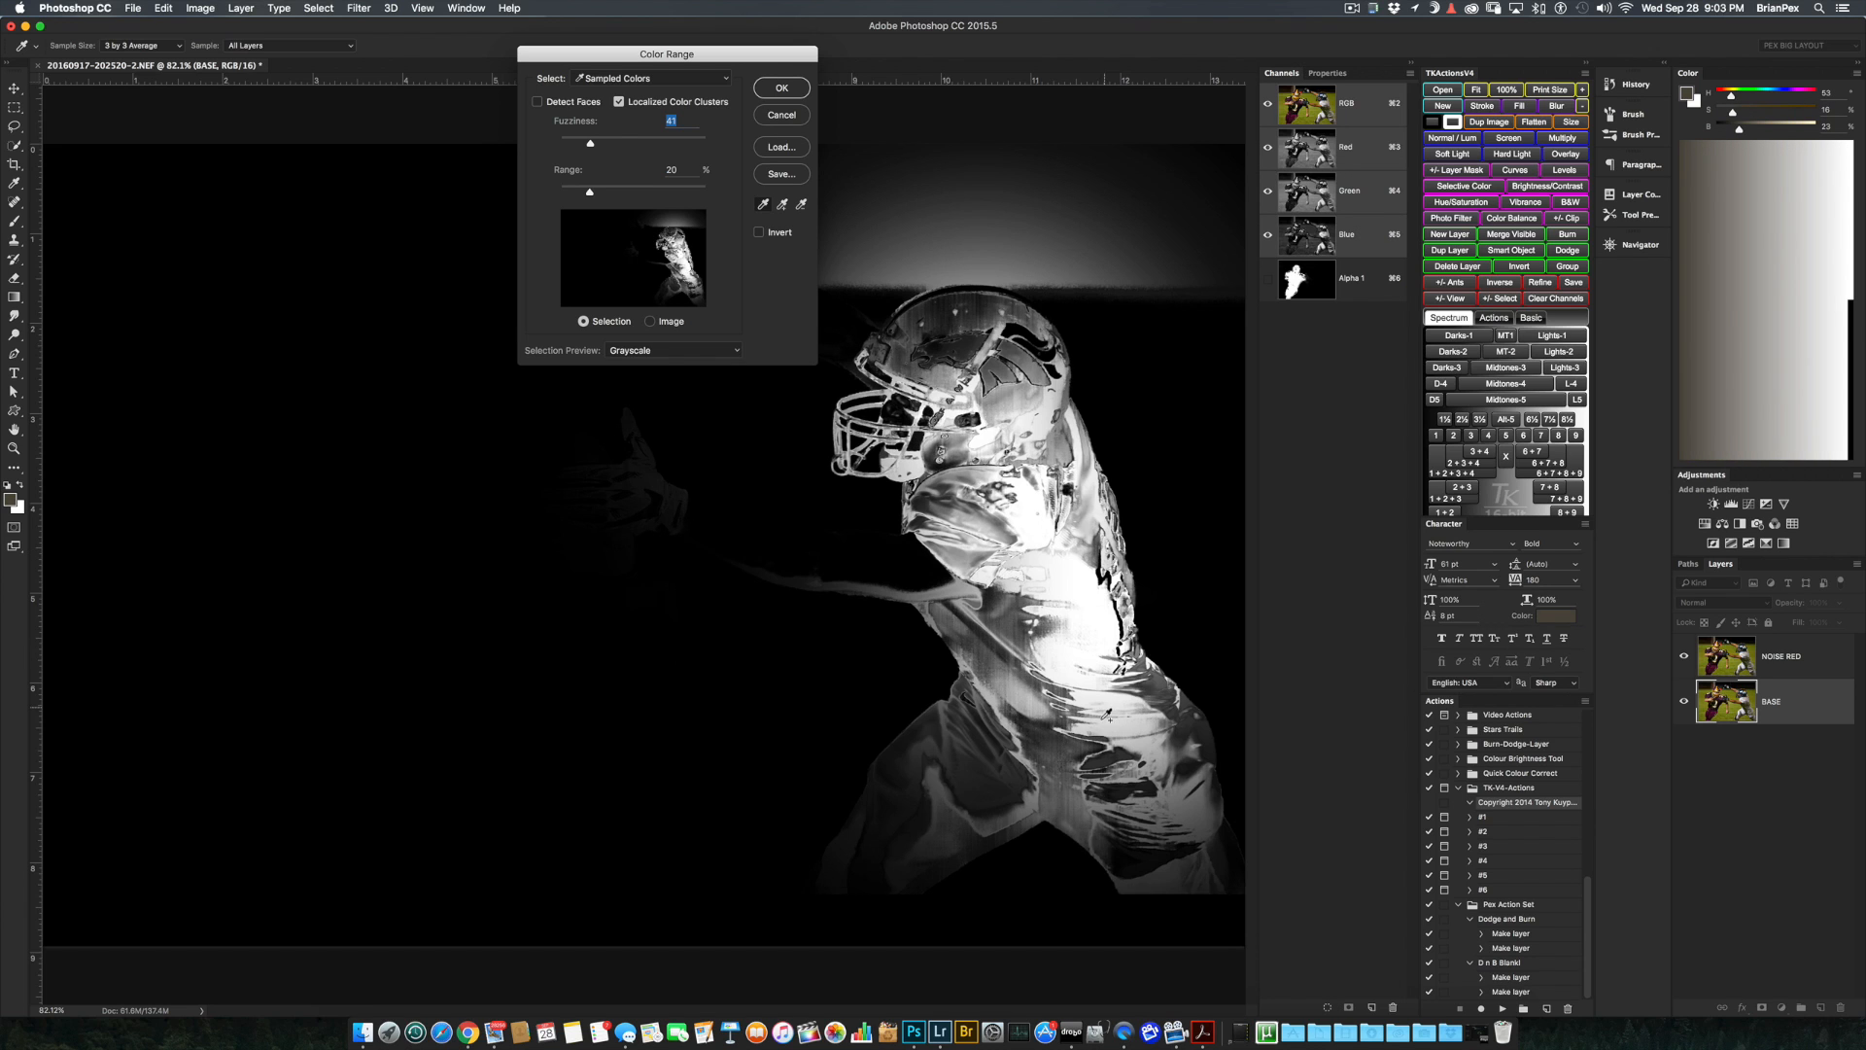
left_click_drag(1011, 756, 1132, 750)
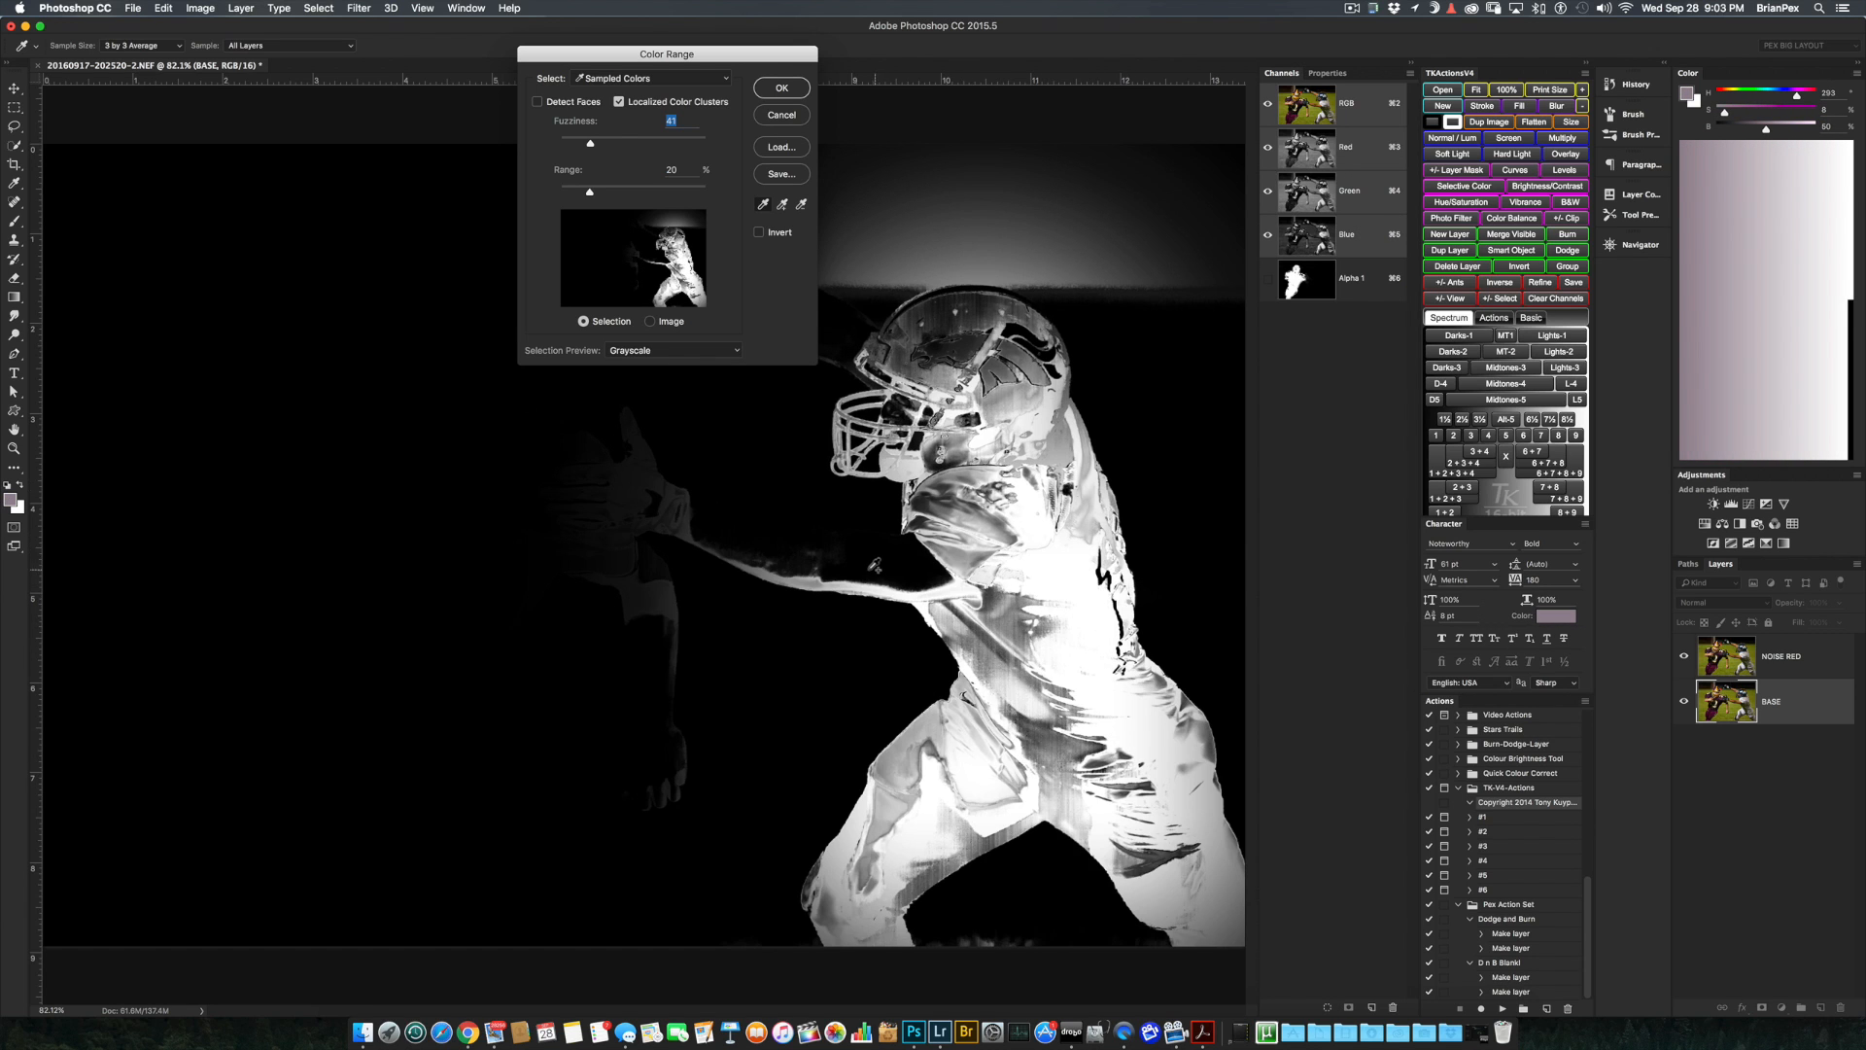
left_click_drag(875, 565, 931, 571)
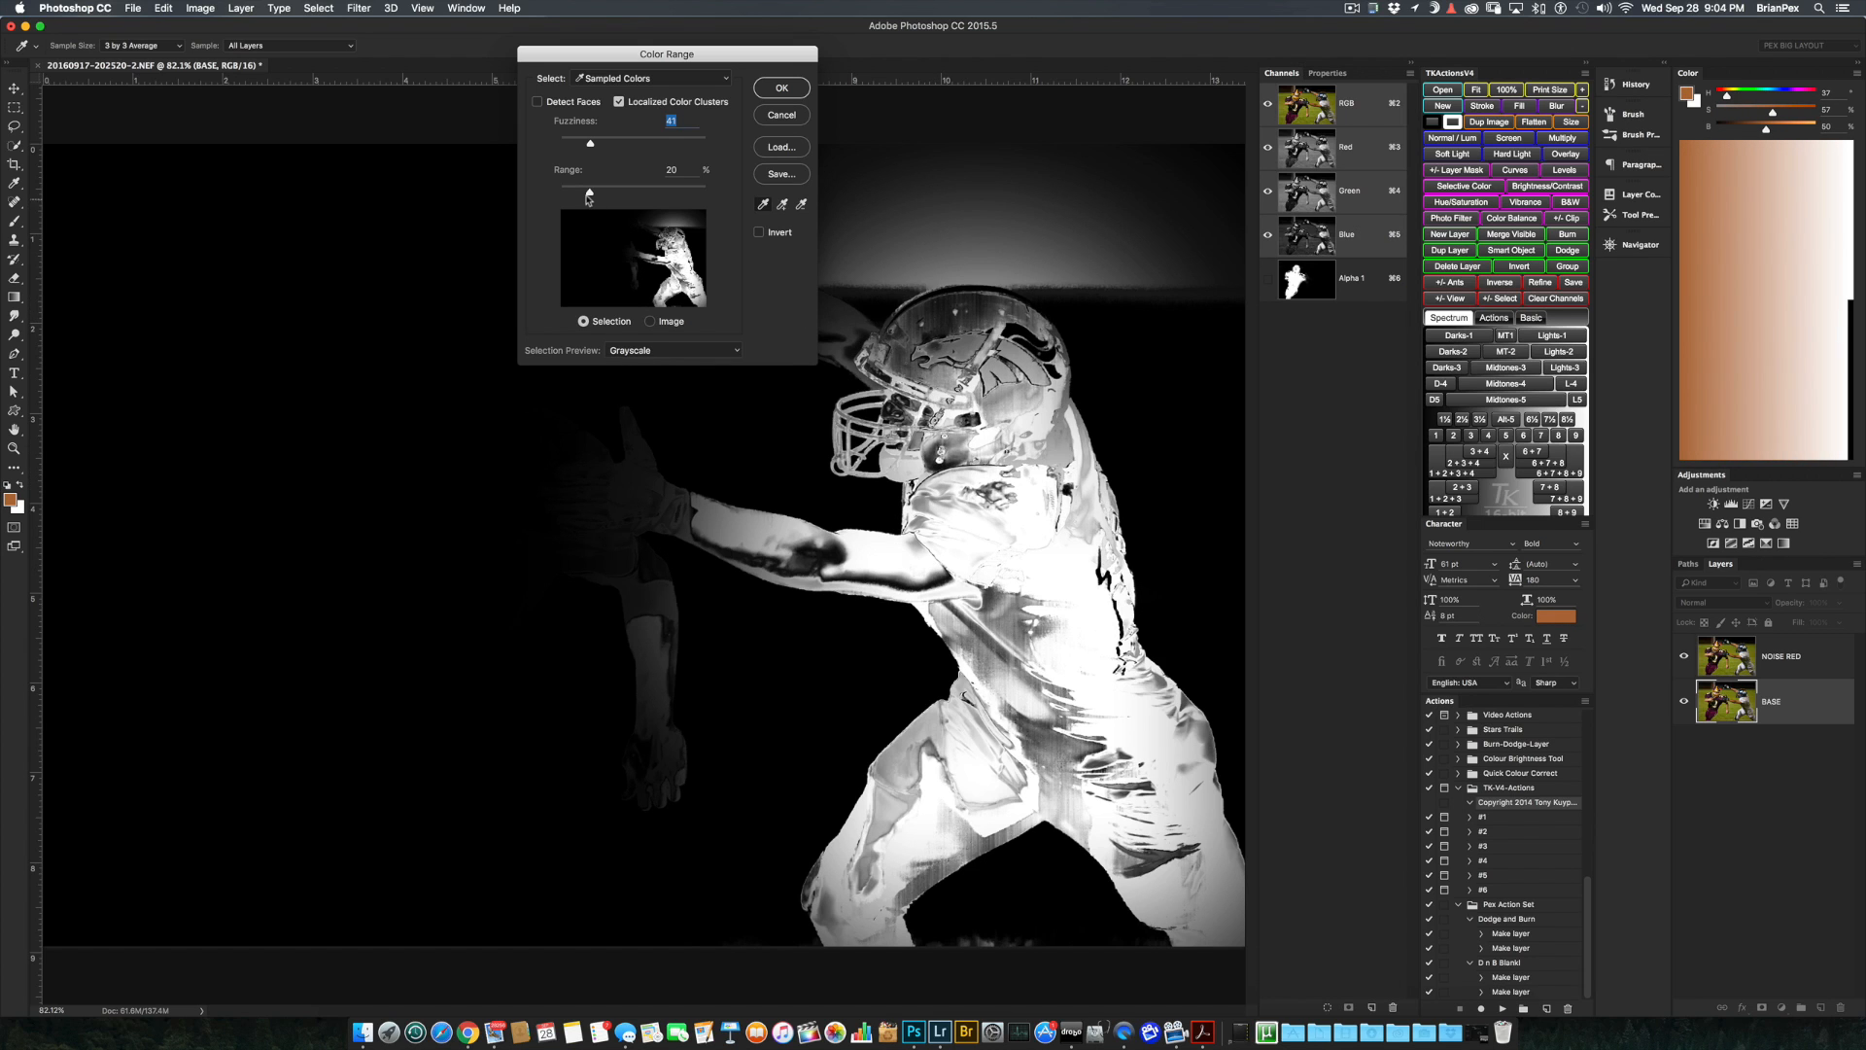
- Set the color range's range to 31% and save the resulting tackler selection as a new alpha channel
left_click_drag(600, 197, 607, 196)
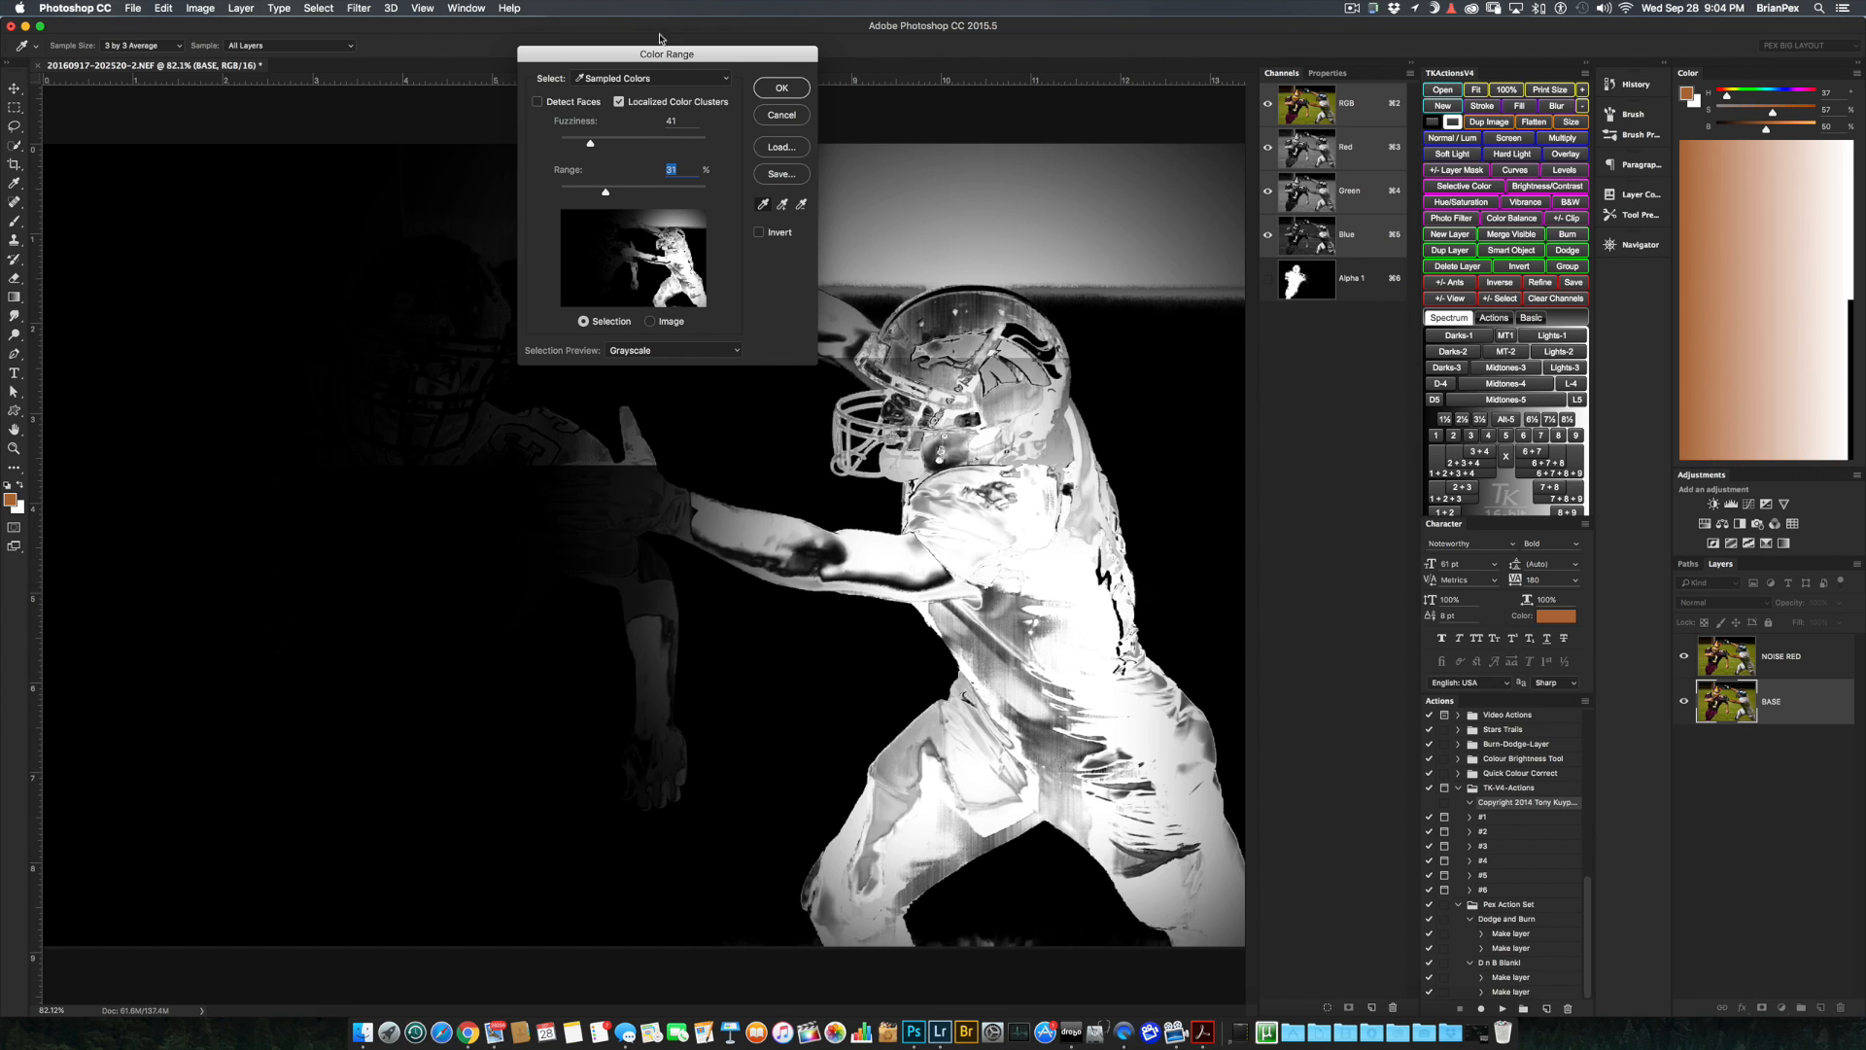
left_click_drag(676, 54, 506, 64)
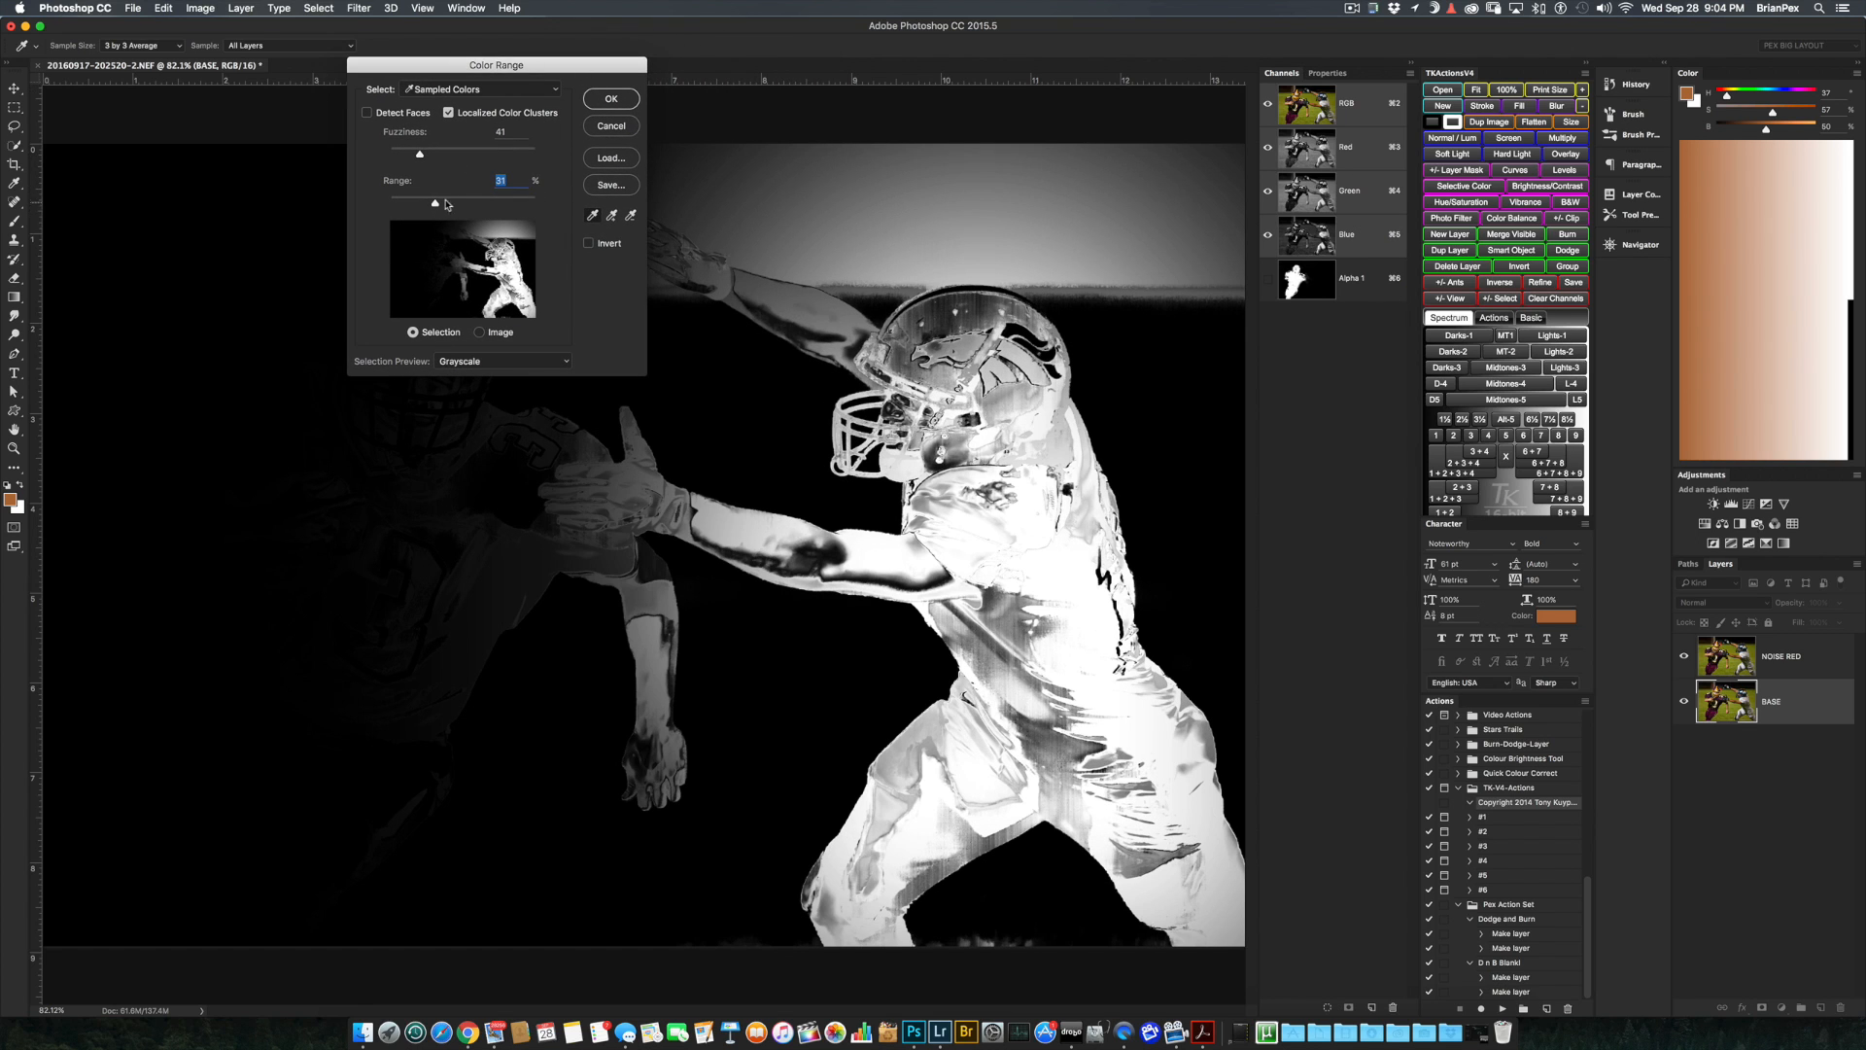
left_click(614, 101)
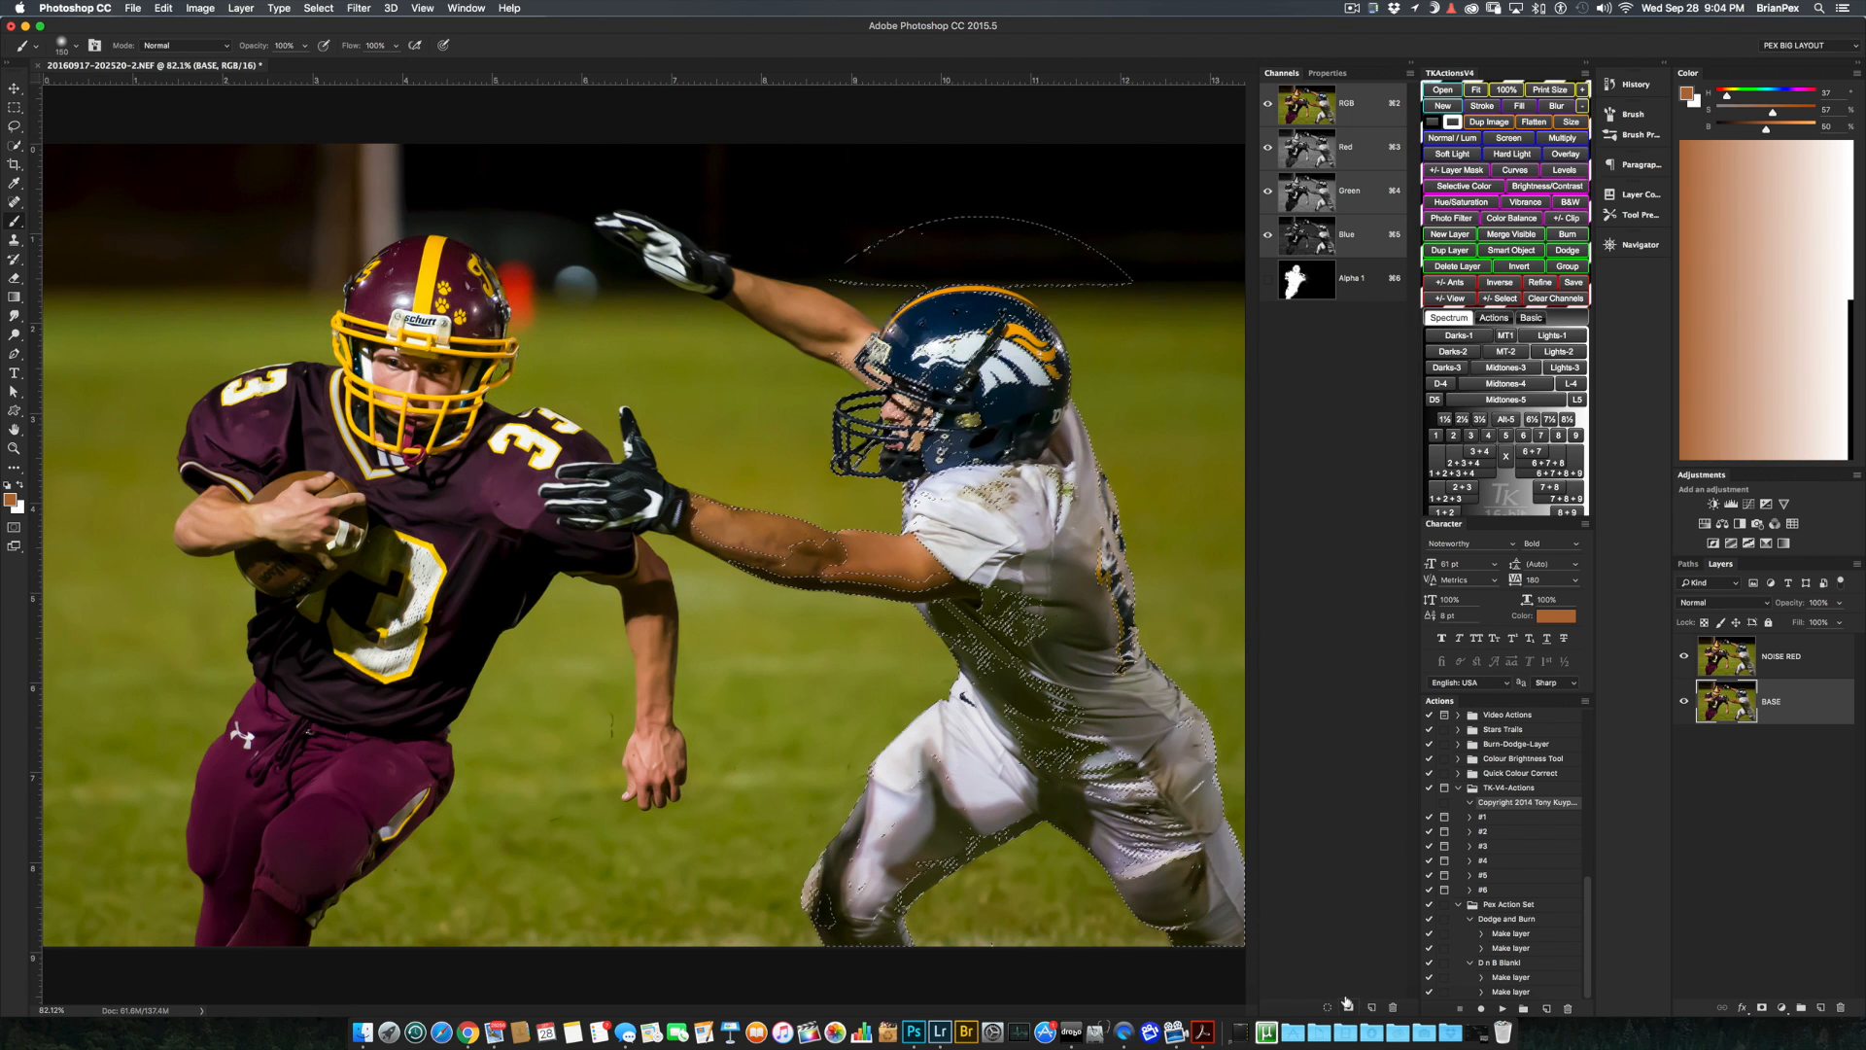
left_click(1348, 1007)
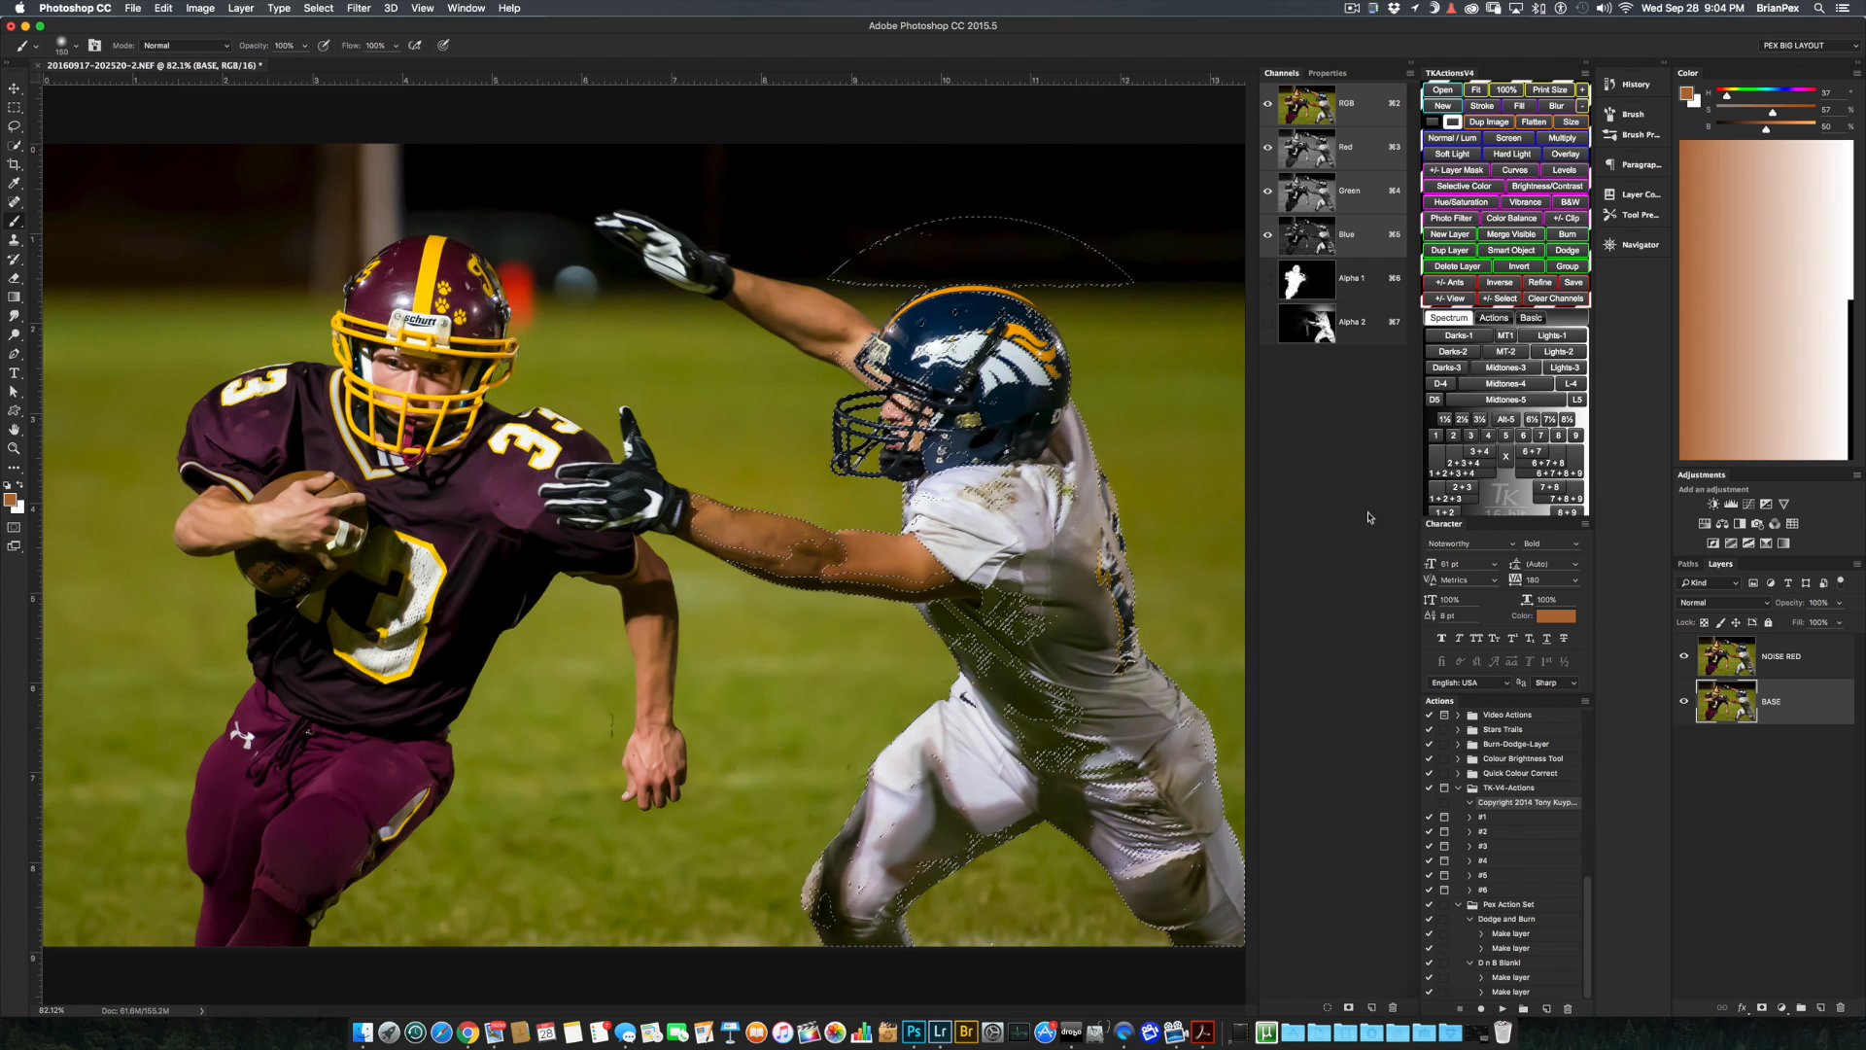
- Display the tackler's alpha channel on its own and paint black in Overlay mode over the grey background above him
left_click(1310, 326)
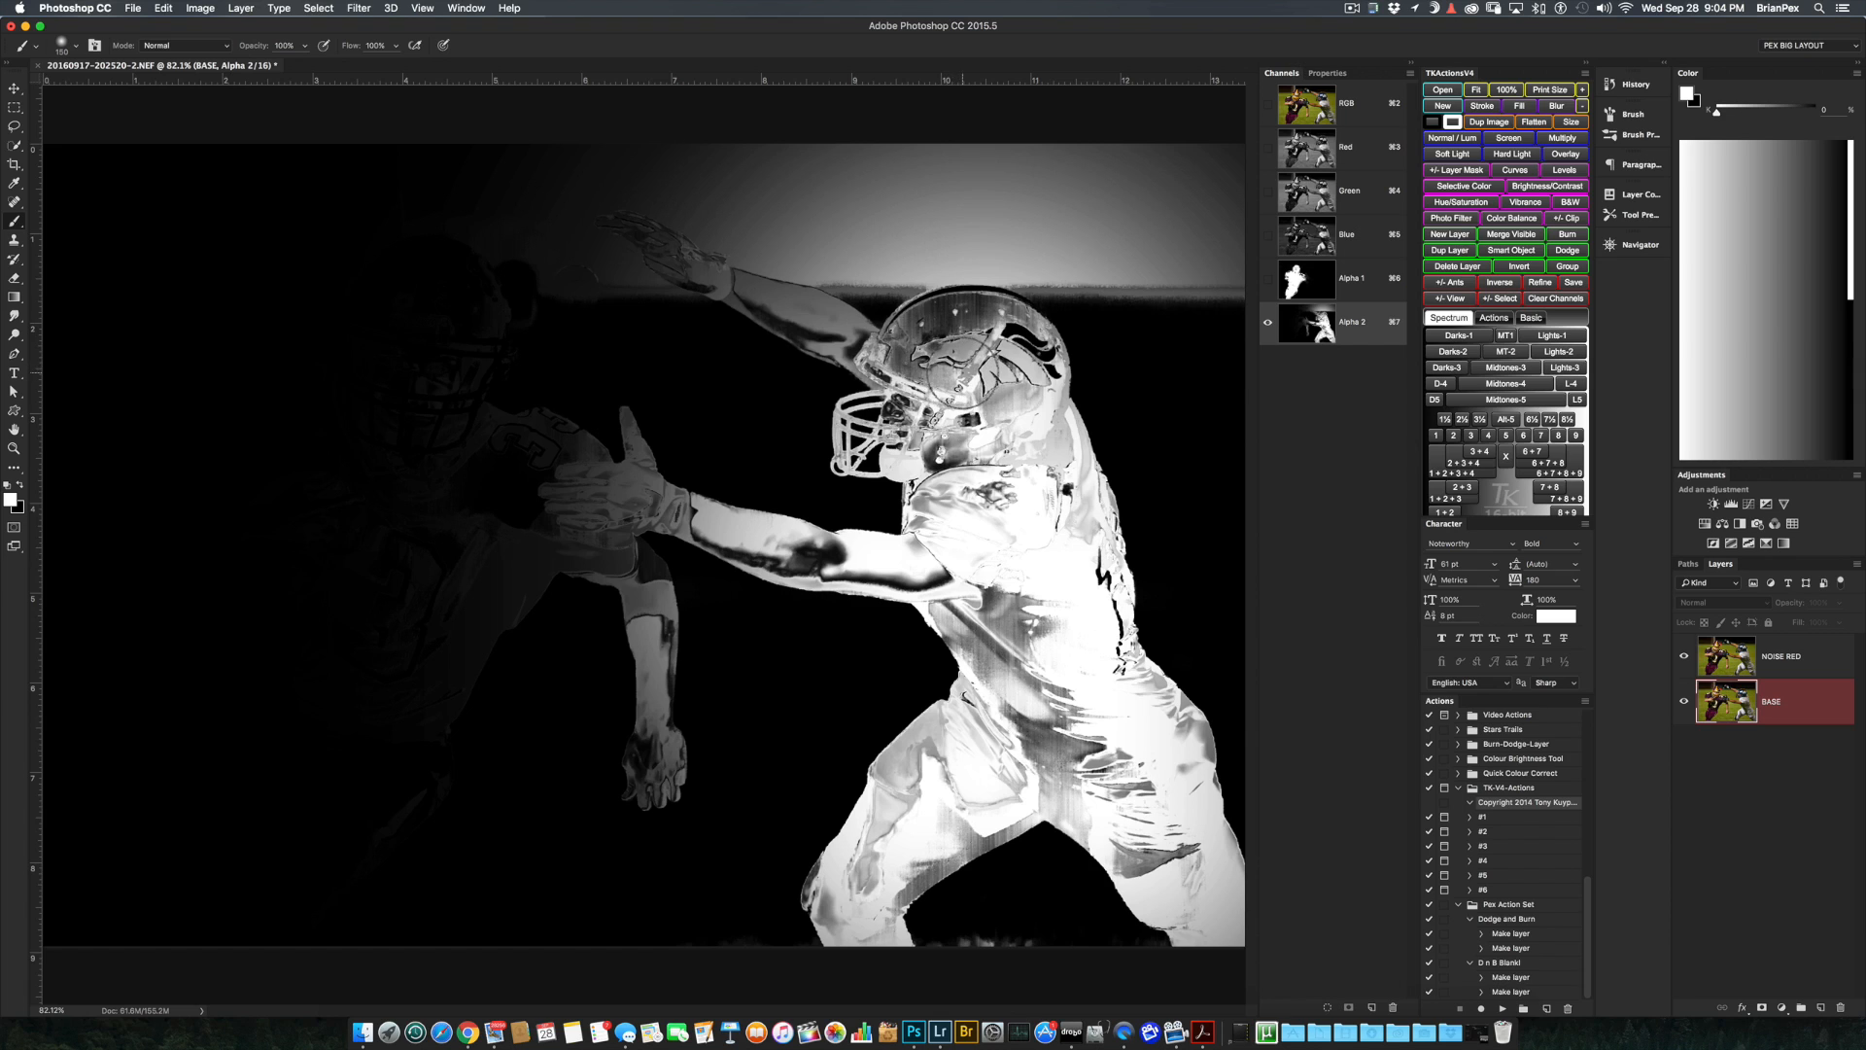
key("x")
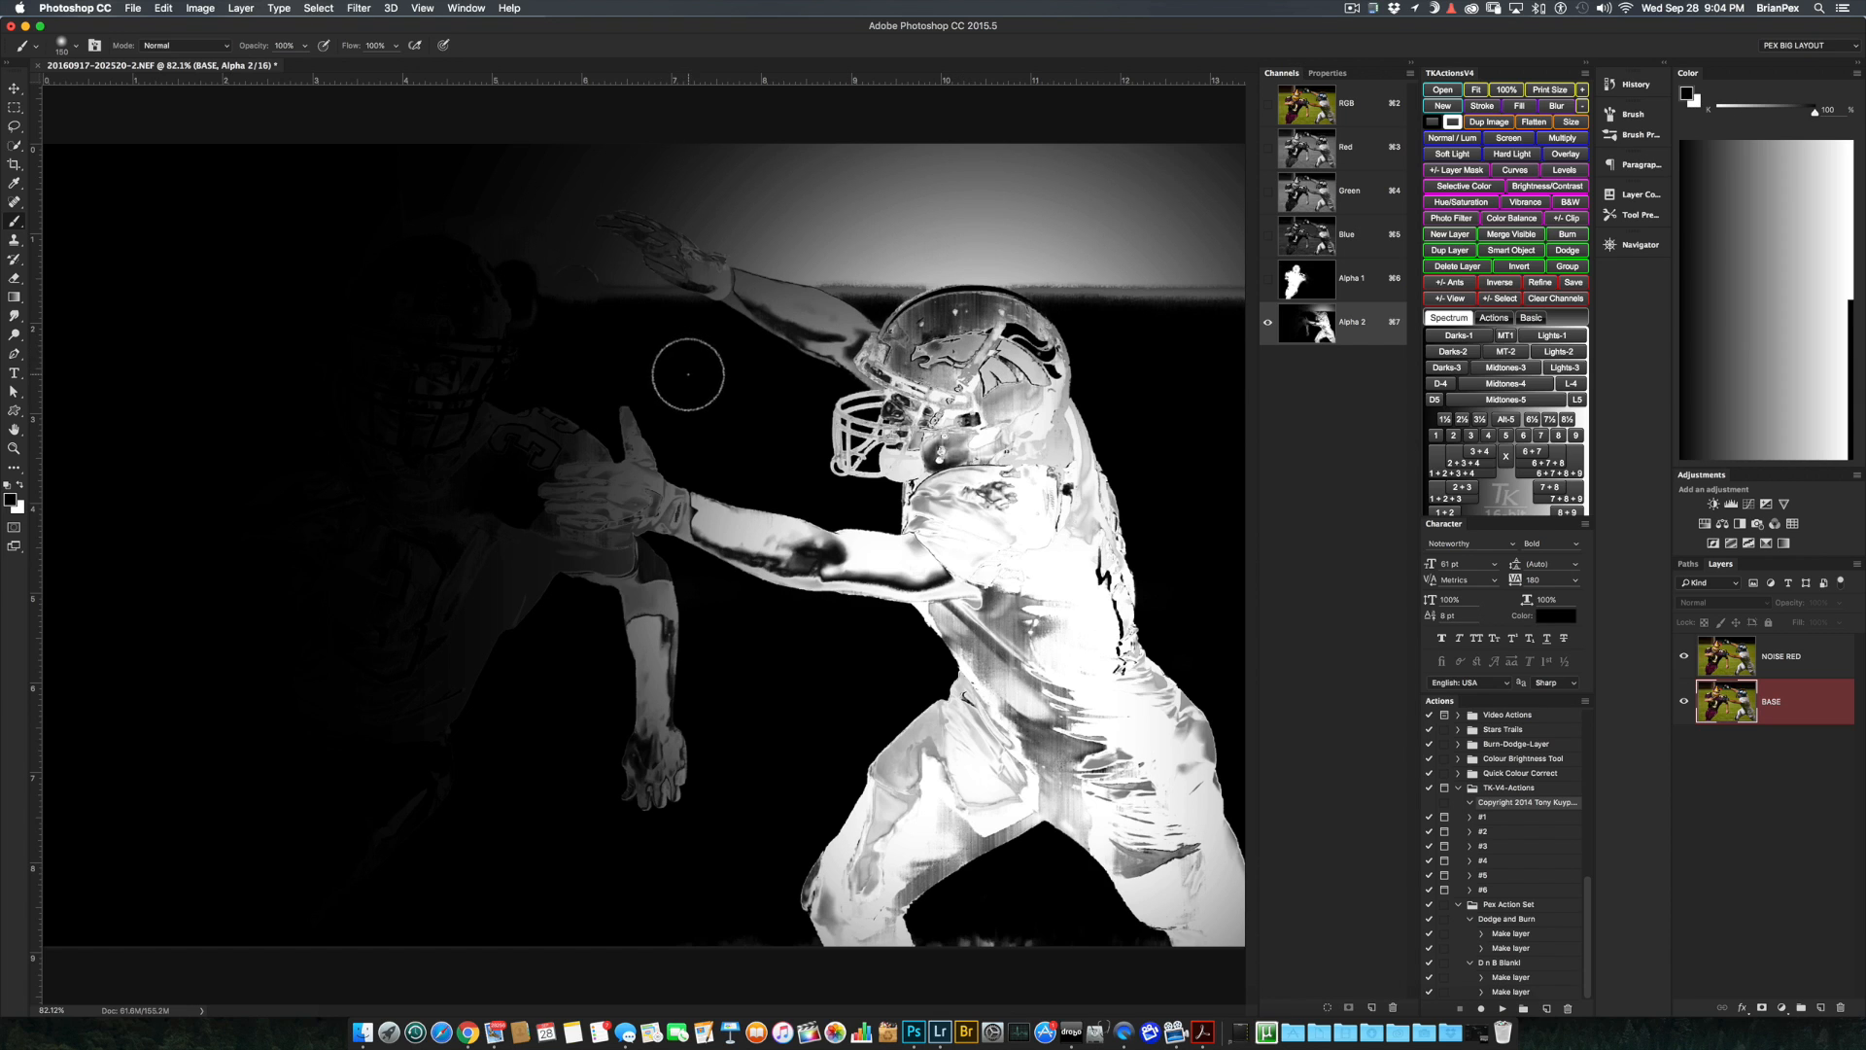
left_click(183, 47)
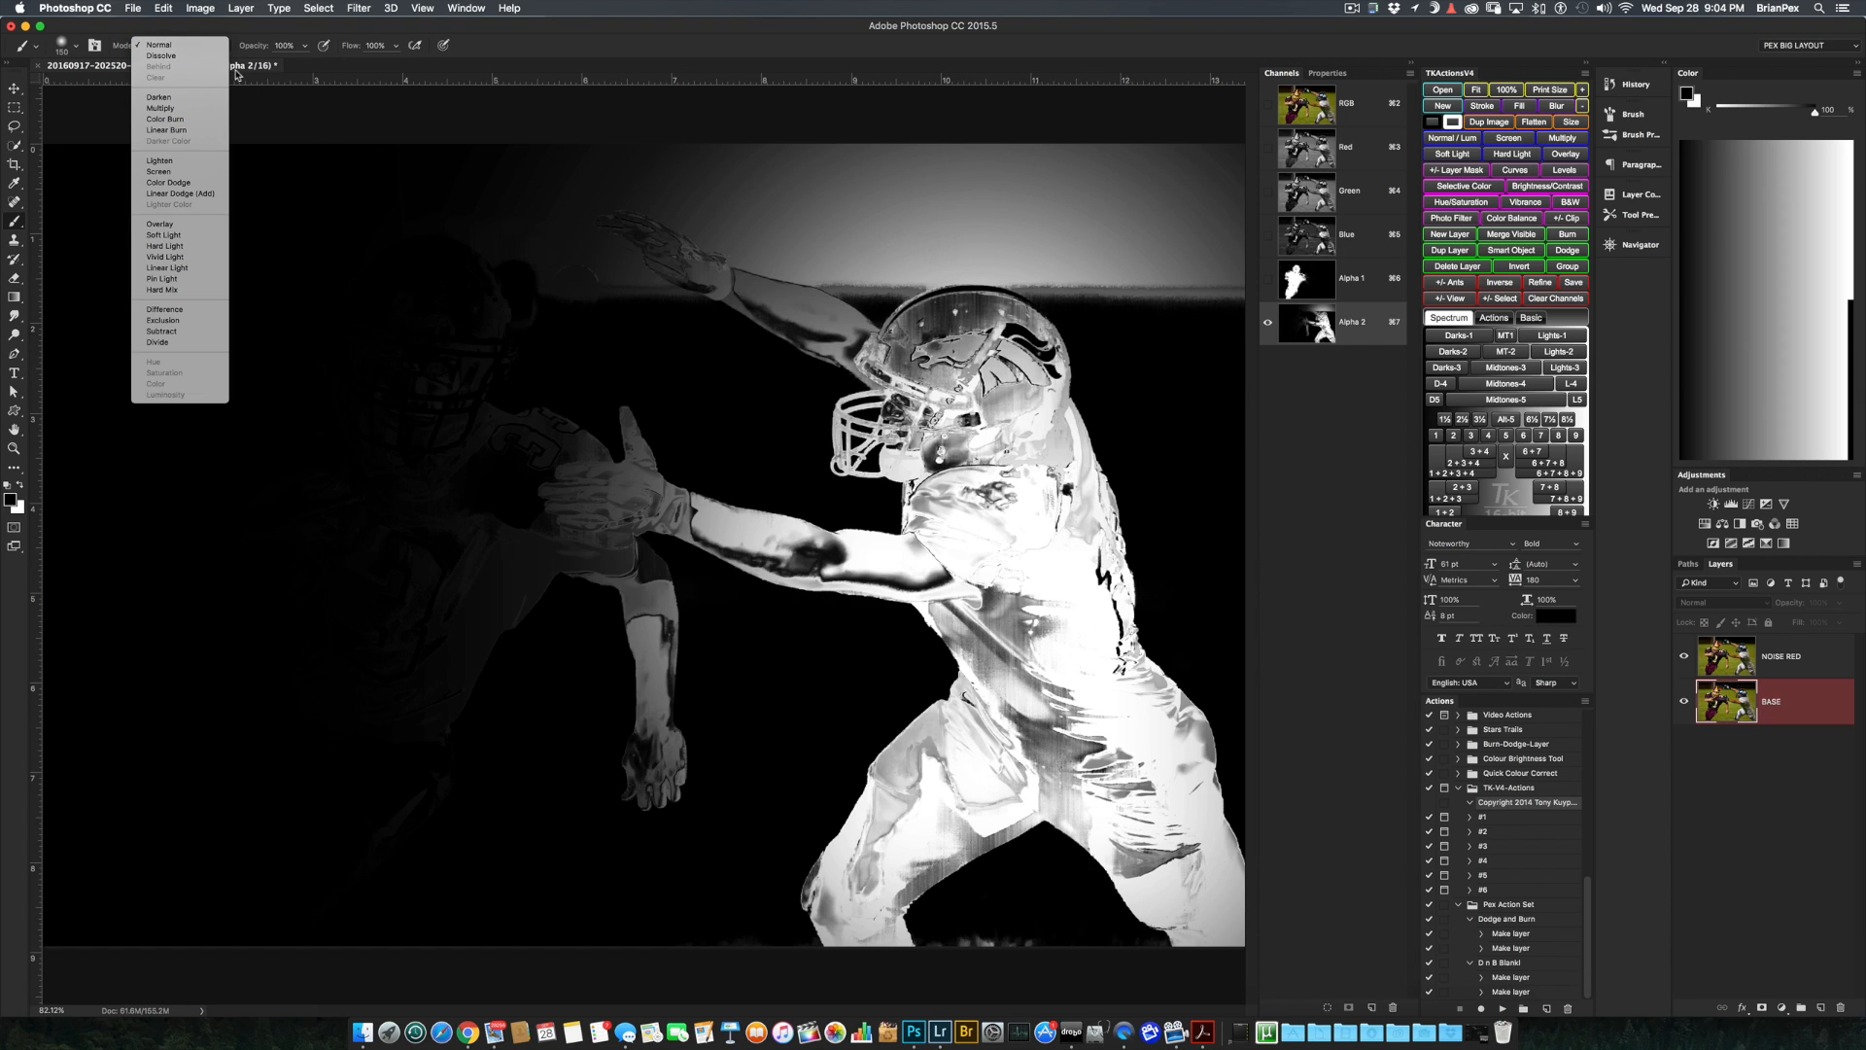
key("Escape")
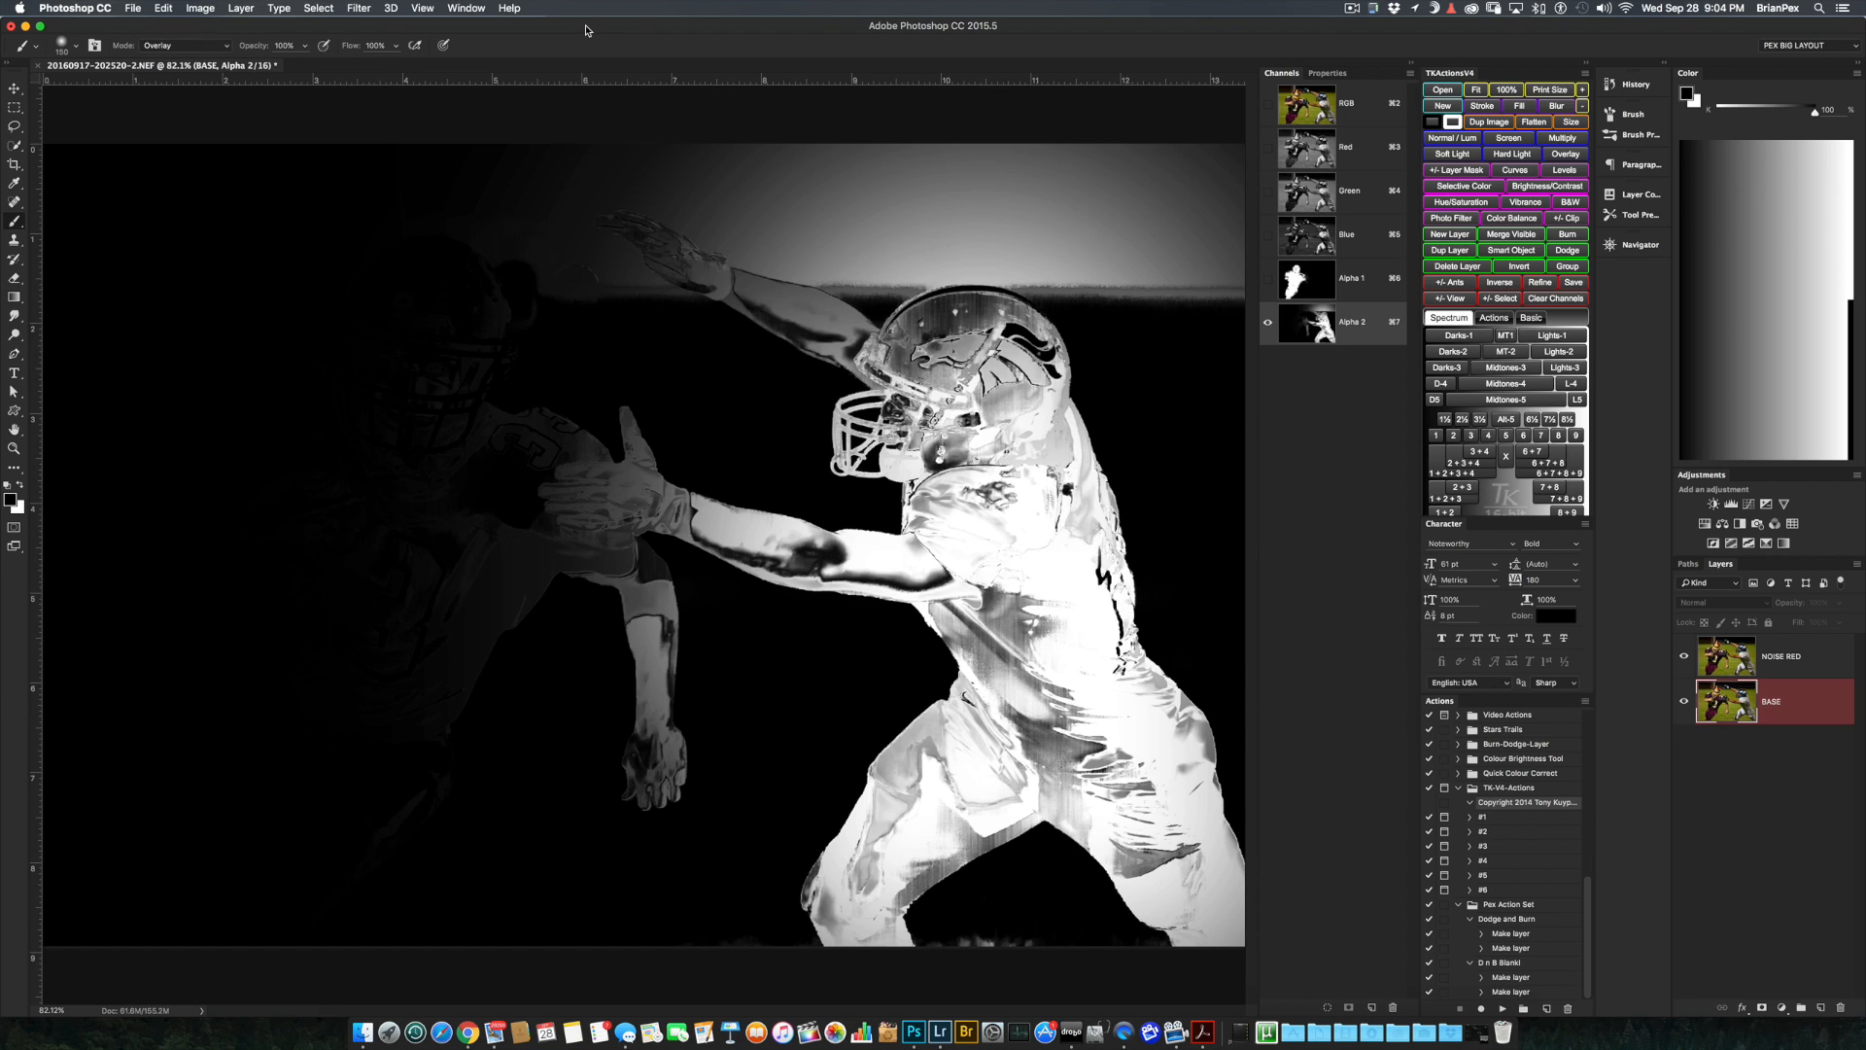
left_click_drag(841, 195, 913, 195)
mouse_move(765, 168)
left_mouse_down()
mouse_move(617, 159)
mouse_move(546, 193)
mouse_move(736, 152)
mouse_move(1178, 164)
mouse_move(1215, 233)
mouse_move(1164, 242)
mouse_move(1221, 252)
mouse_move(930, 192)
mouse_move(825, 199)
mouse_move(1059, 223)
mouse_move(1022, 227)
mouse_move(1064, 238)
mouse_move(1047, 248)
mouse_move(1013, 245)
mouse_move(1053, 251)
left_mouse_up()
mouse_move(1091, 267)
left_mouse_down()
mouse_move(1025, 247)
mouse_move(1053, 239)
mouse_move(859, 255)
mouse_move(967, 258)
left_mouse_up()
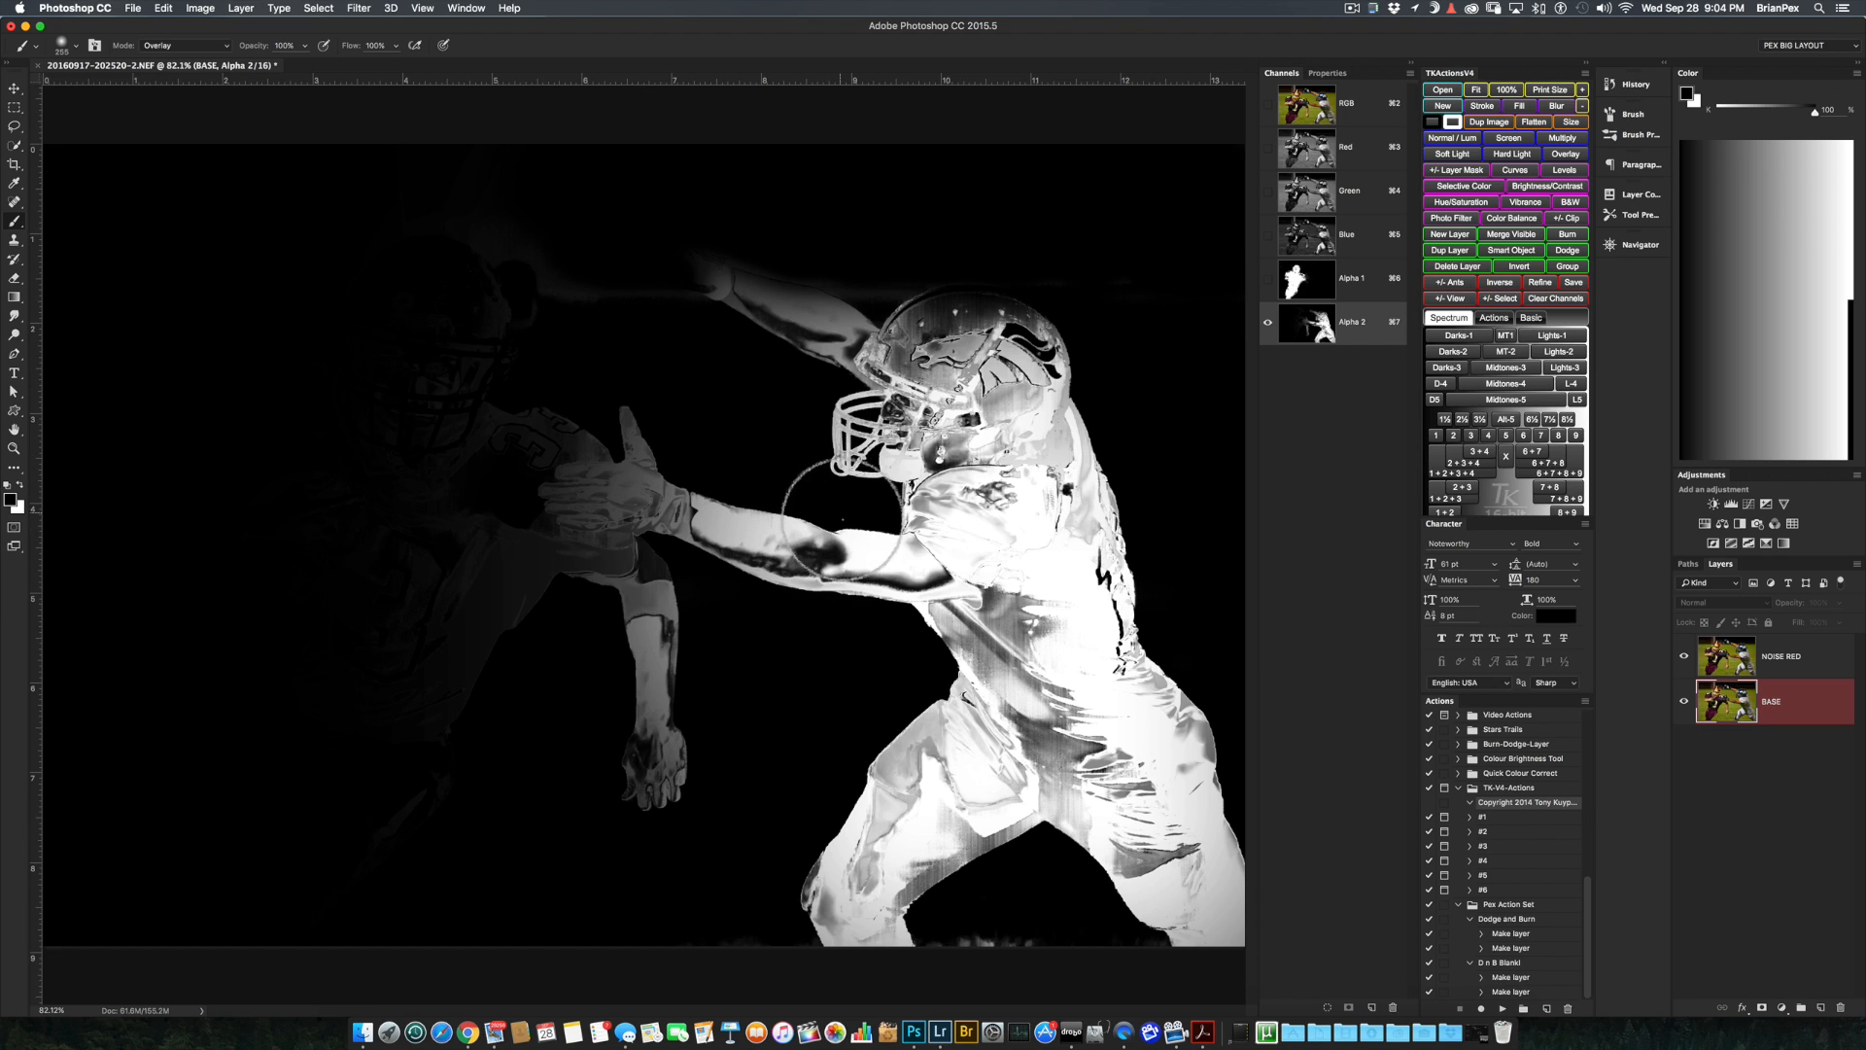
- Paint the tackler's body, helmet and arms white in Overlay mode, and touch up the background above his helmet with black
key("x")
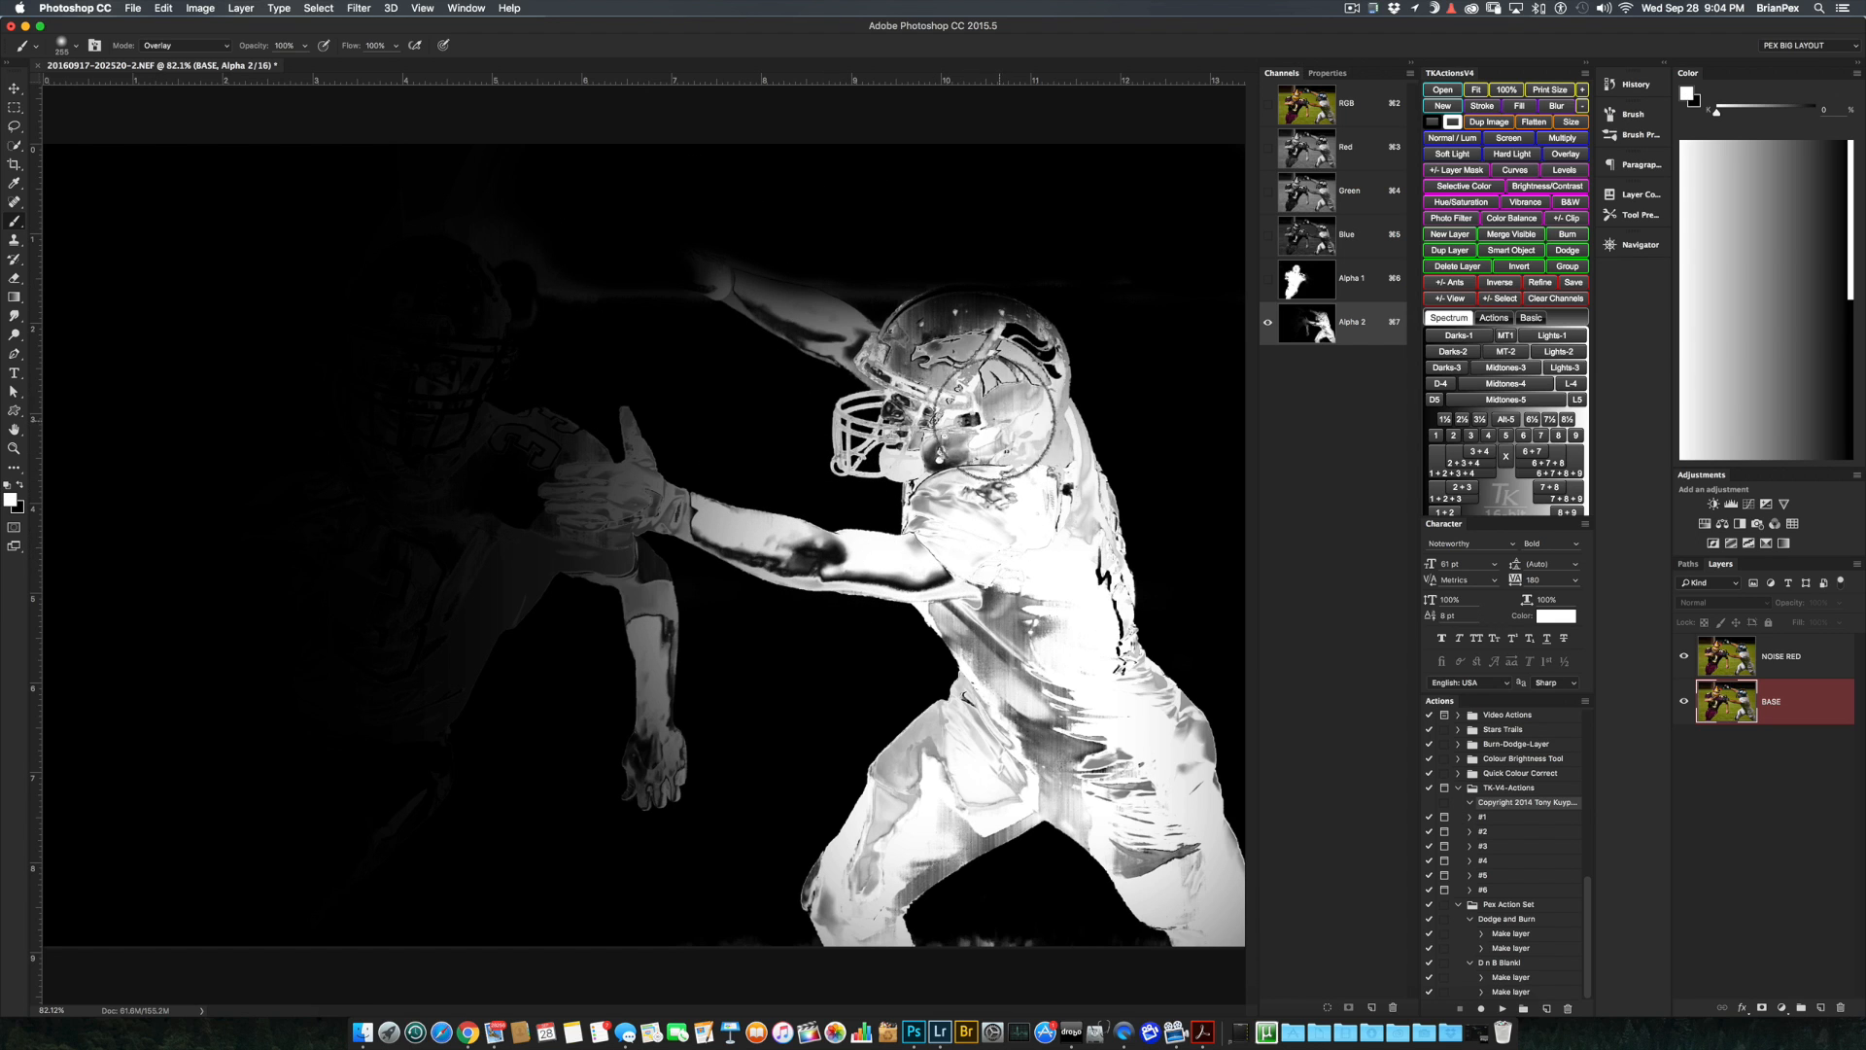
mouse_move(952, 340)
left_mouse_down()
mouse_move(899, 347)
mouse_move(787, 325)
mouse_move(933, 365)
mouse_move(982, 340)
mouse_move(963, 326)
mouse_move(1040, 392)
mouse_move(940, 323)
mouse_move(1028, 348)
mouse_move(929, 323)
mouse_move(995, 345)
mouse_move(991, 459)
mouse_move(934, 440)
mouse_move(987, 473)
mouse_move(1060, 469)
mouse_move(1062, 537)
mouse_move(762, 520)
mouse_move(890, 566)
mouse_move(765, 544)
mouse_move(841, 552)
mouse_move(782, 556)
mouse_move(831, 564)
mouse_move(975, 553)
mouse_move(994, 677)
mouse_move(889, 797)
mouse_move(869, 877)
mouse_move(970, 800)
mouse_move(1141, 790)
mouse_move(1197, 861)
mouse_move(1037, 471)
mouse_move(1053, 490)
mouse_move(965, 471)
mouse_move(1024, 585)
mouse_move(1043, 685)
mouse_move(1182, 865)
mouse_move(1168, 878)
mouse_move(1164, 756)
mouse_move(1004, 543)
mouse_move(1035, 680)
mouse_move(1006, 612)
mouse_move(939, 595)
mouse_move(1013, 642)
mouse_move(1072, 741)
mouse_move(1040, 772)
mouse_move(982, 696)
mouse_move(943, 738)
mouse_move(974, 750)
mouse_move(947, 807)
mouse_move(995, 785)
mouse_move(1019, 740)
mouse_move(965, 748)
mouse_move(997, 803)
mouse_move(1022, 787)
mouse_move(910, 866)
mouse_move(1013, 805)
mouse_move(1188, 859)
mouse_move(1178, 706)
mouse_move(996, 559)
mouse_move(833, 887)
mouse_move(855, 882)
mouse_move(978, 679)
mouse_move(826, 544)
mouse_move(738, 552)
mouse_move(964, 553)
mouse_move(758, 534)
mouse_move(971, 428)
mouse_move(986, 365)
mouse_move(958, 313)
mouse_move(1047, 455)
mouse_move(1035, 425)
mouse_move(778, 292)
mouse_move(904, 389)
mouse_move(969, 330)
left_mouse_up()
key("x")
mouse_move(862, 246)
left_mouse_down()
mouse_move(878, 287)
mouse_move(913, 271)
left_mouse_up()
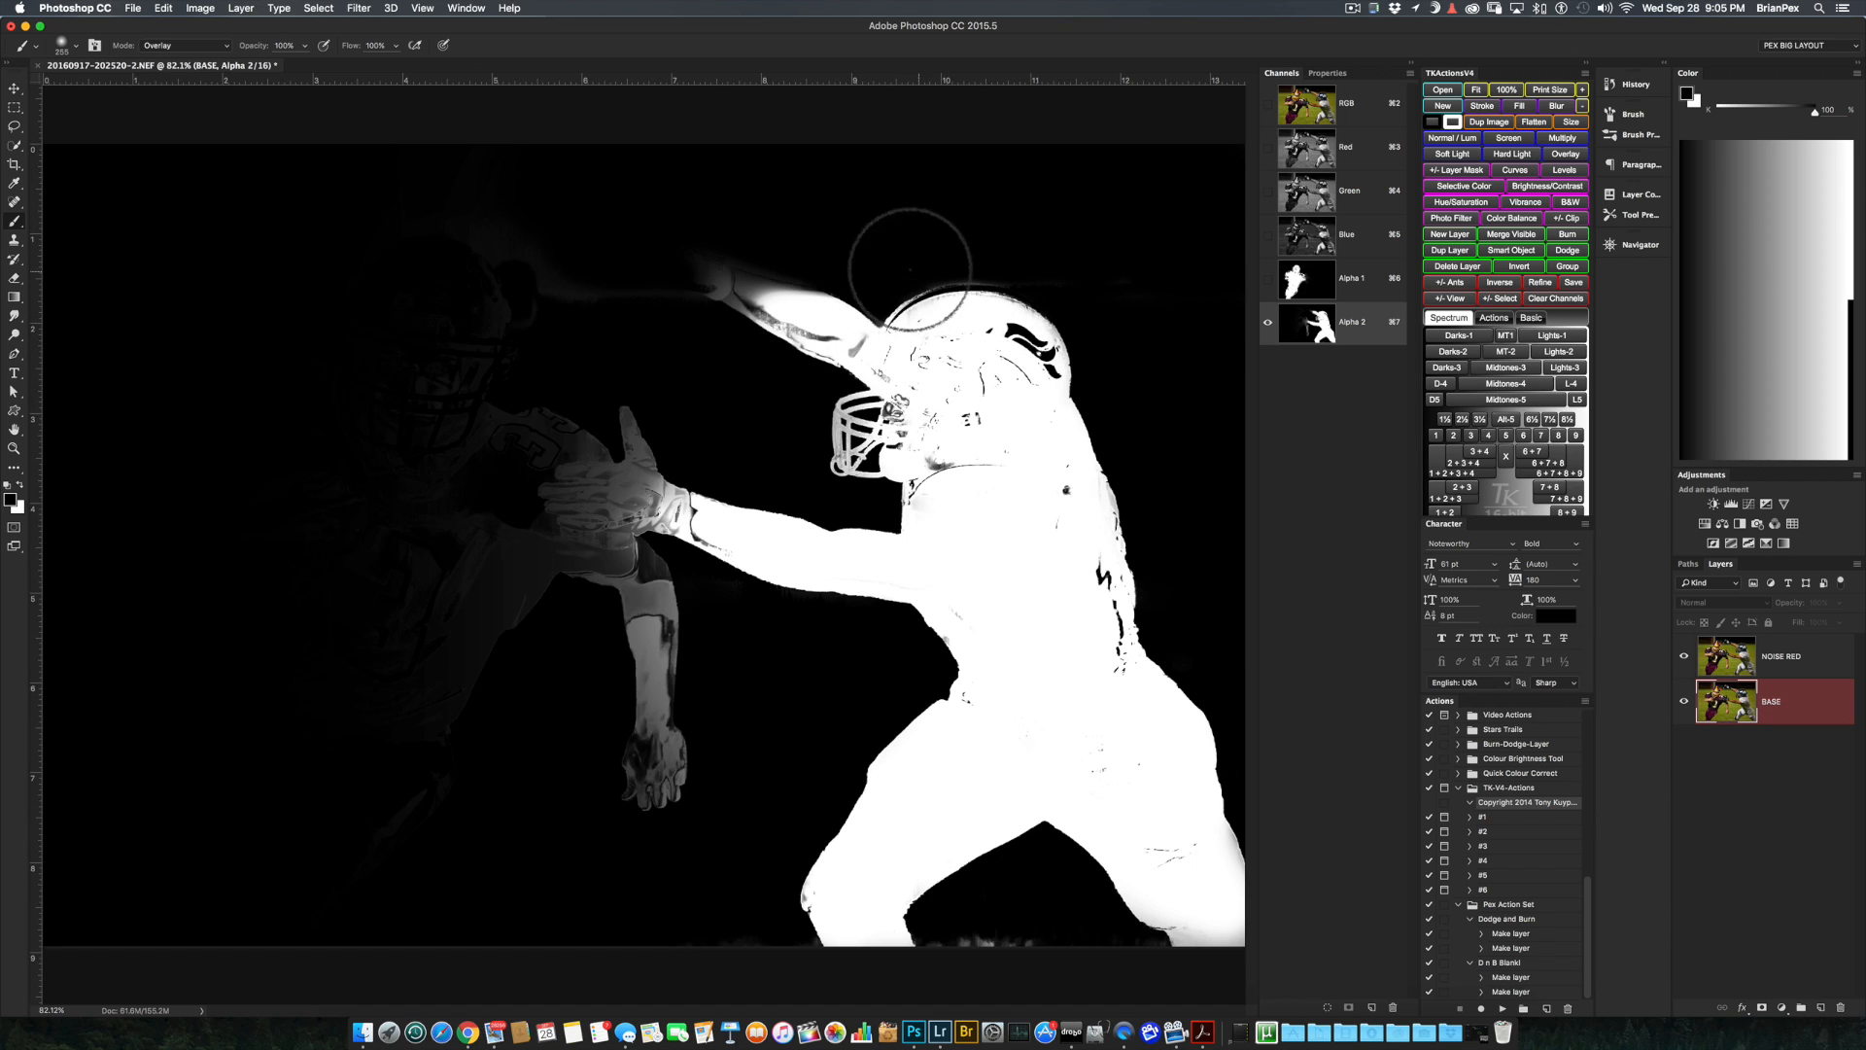
- Paint black over the background beside the tackler's raised arm, and save both players' alpha channels combined as one new alpha channel
left_click_drag(610, 272, 694, 265)
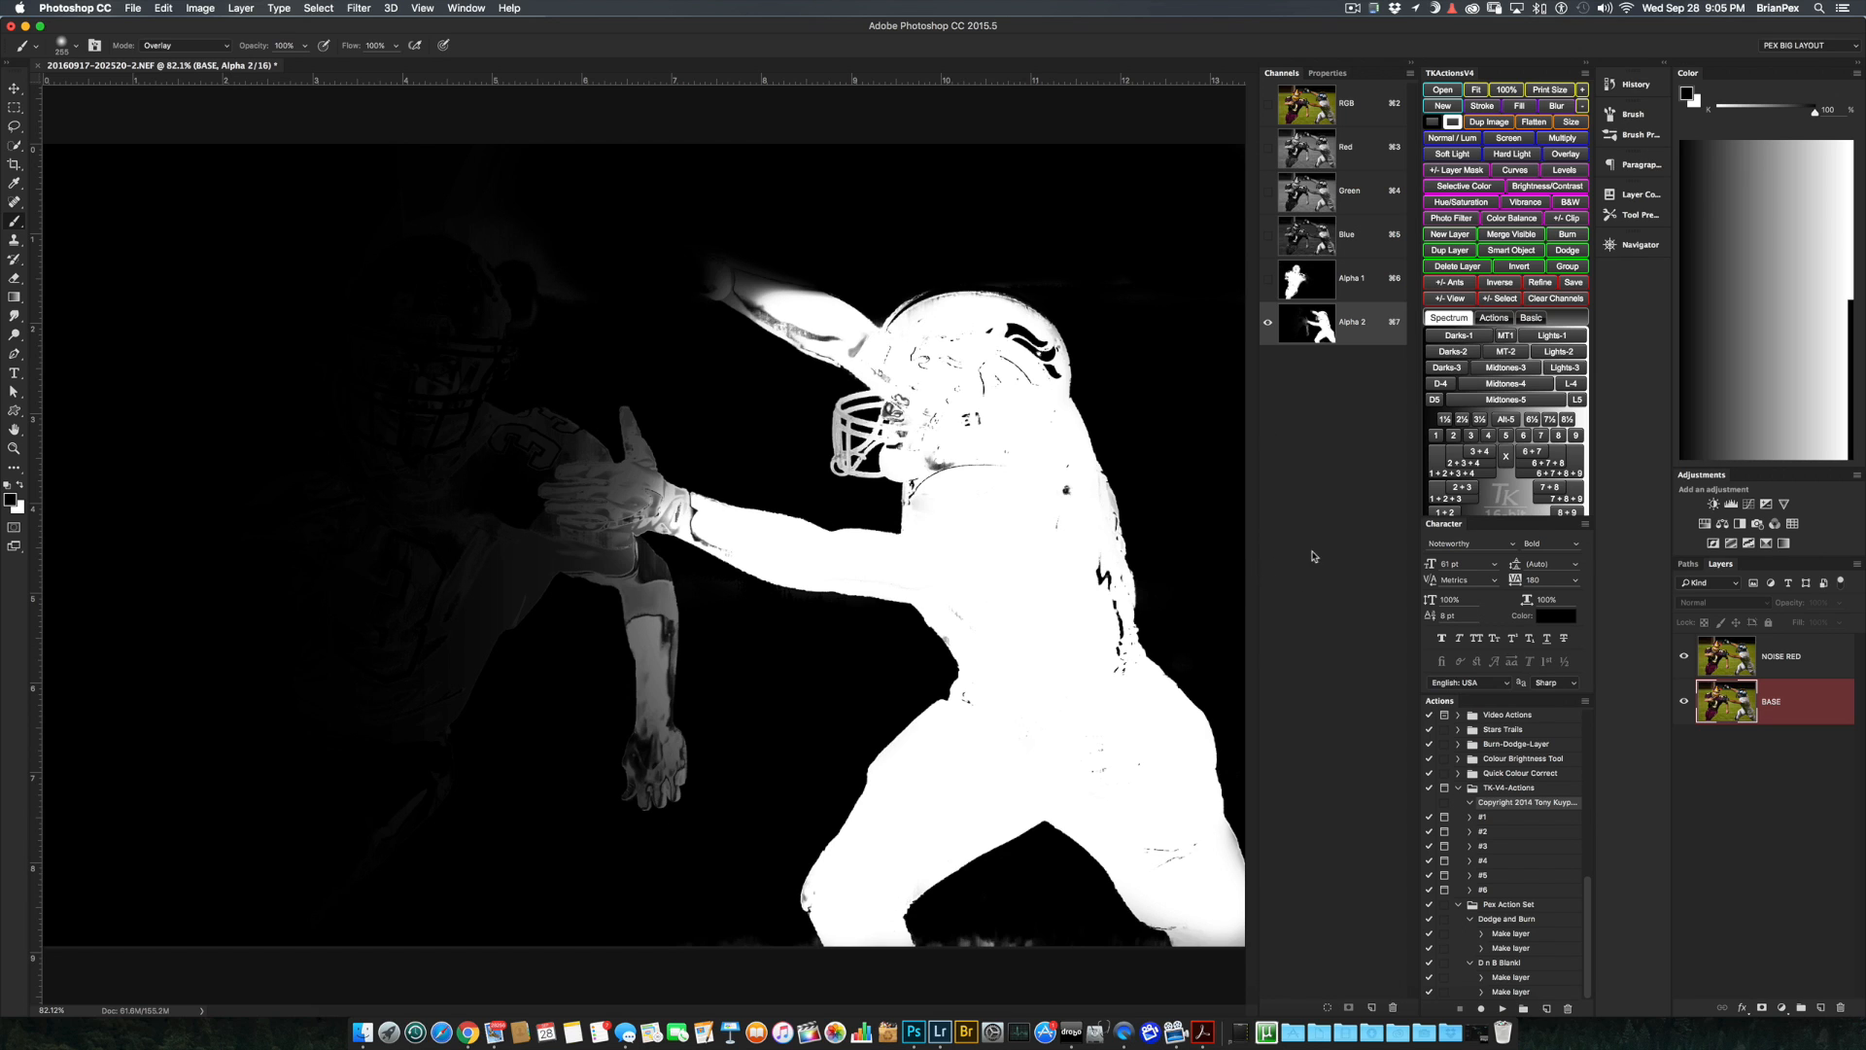
left_click(1320, 297)
left_click(1312, 336)
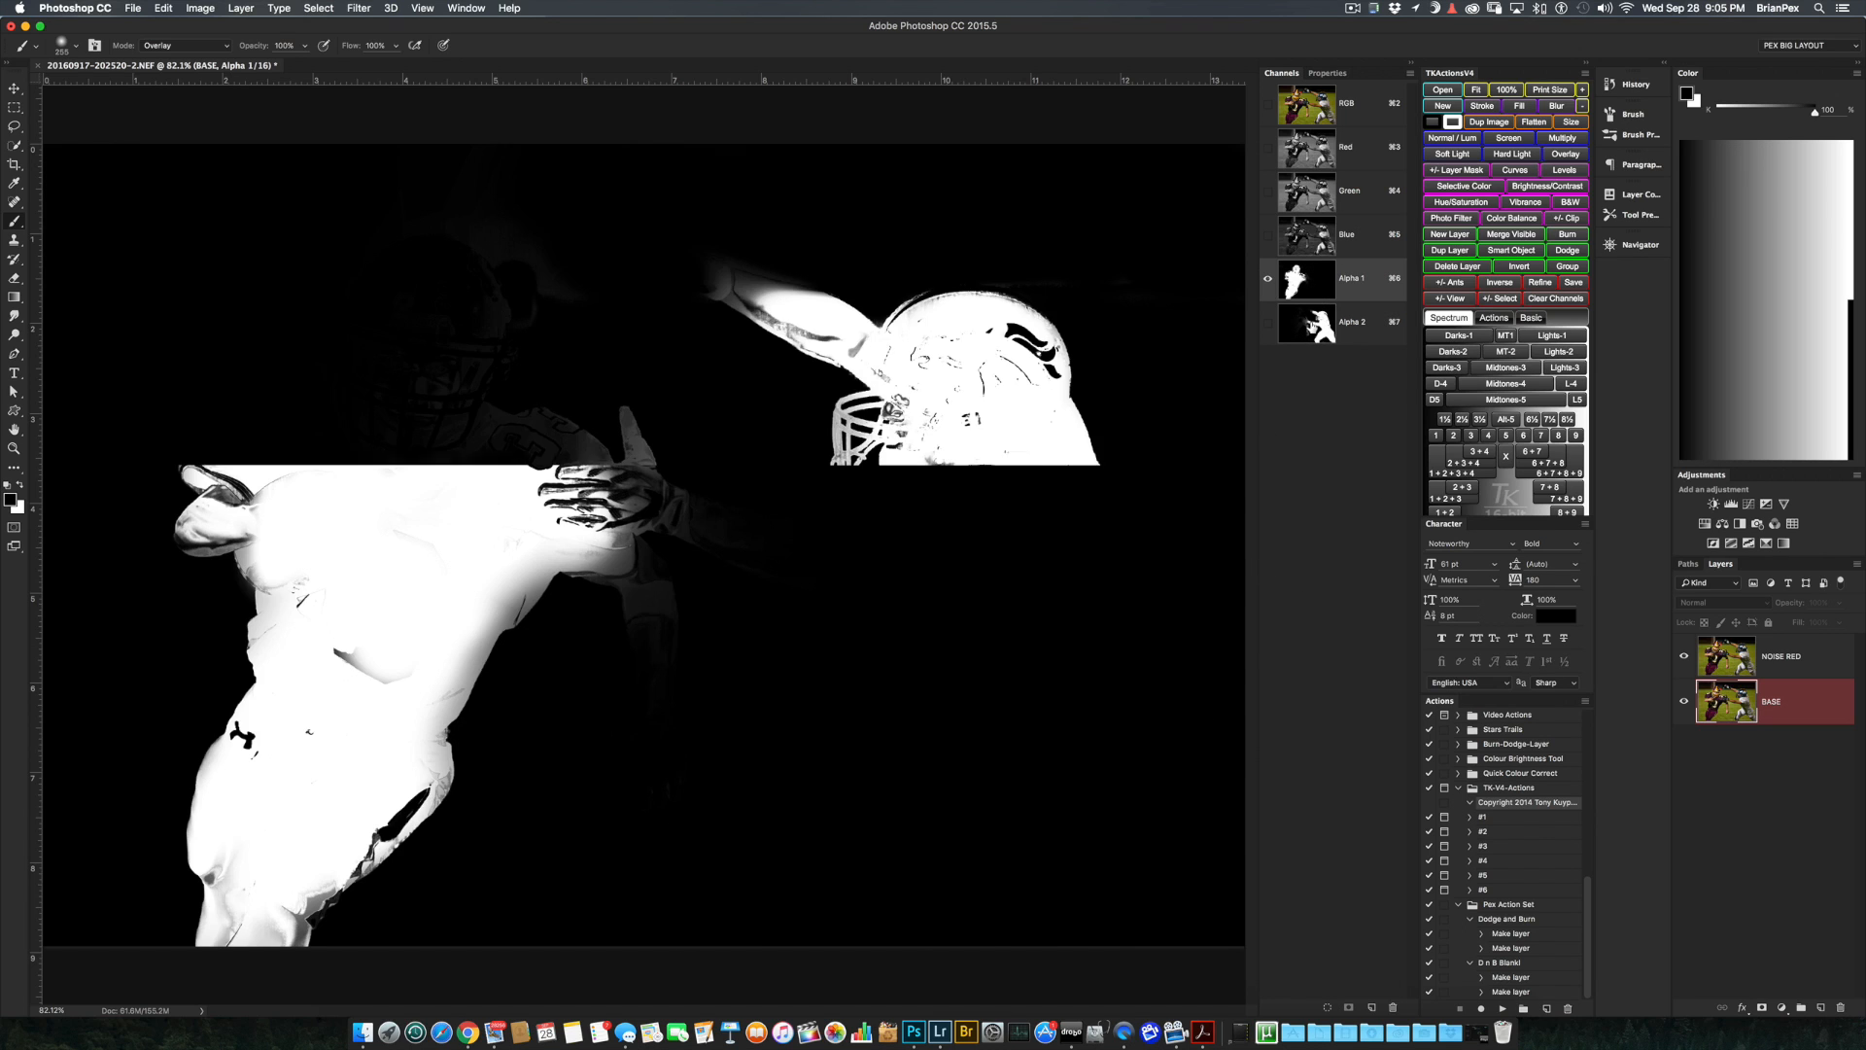
left_click(1319, 298)
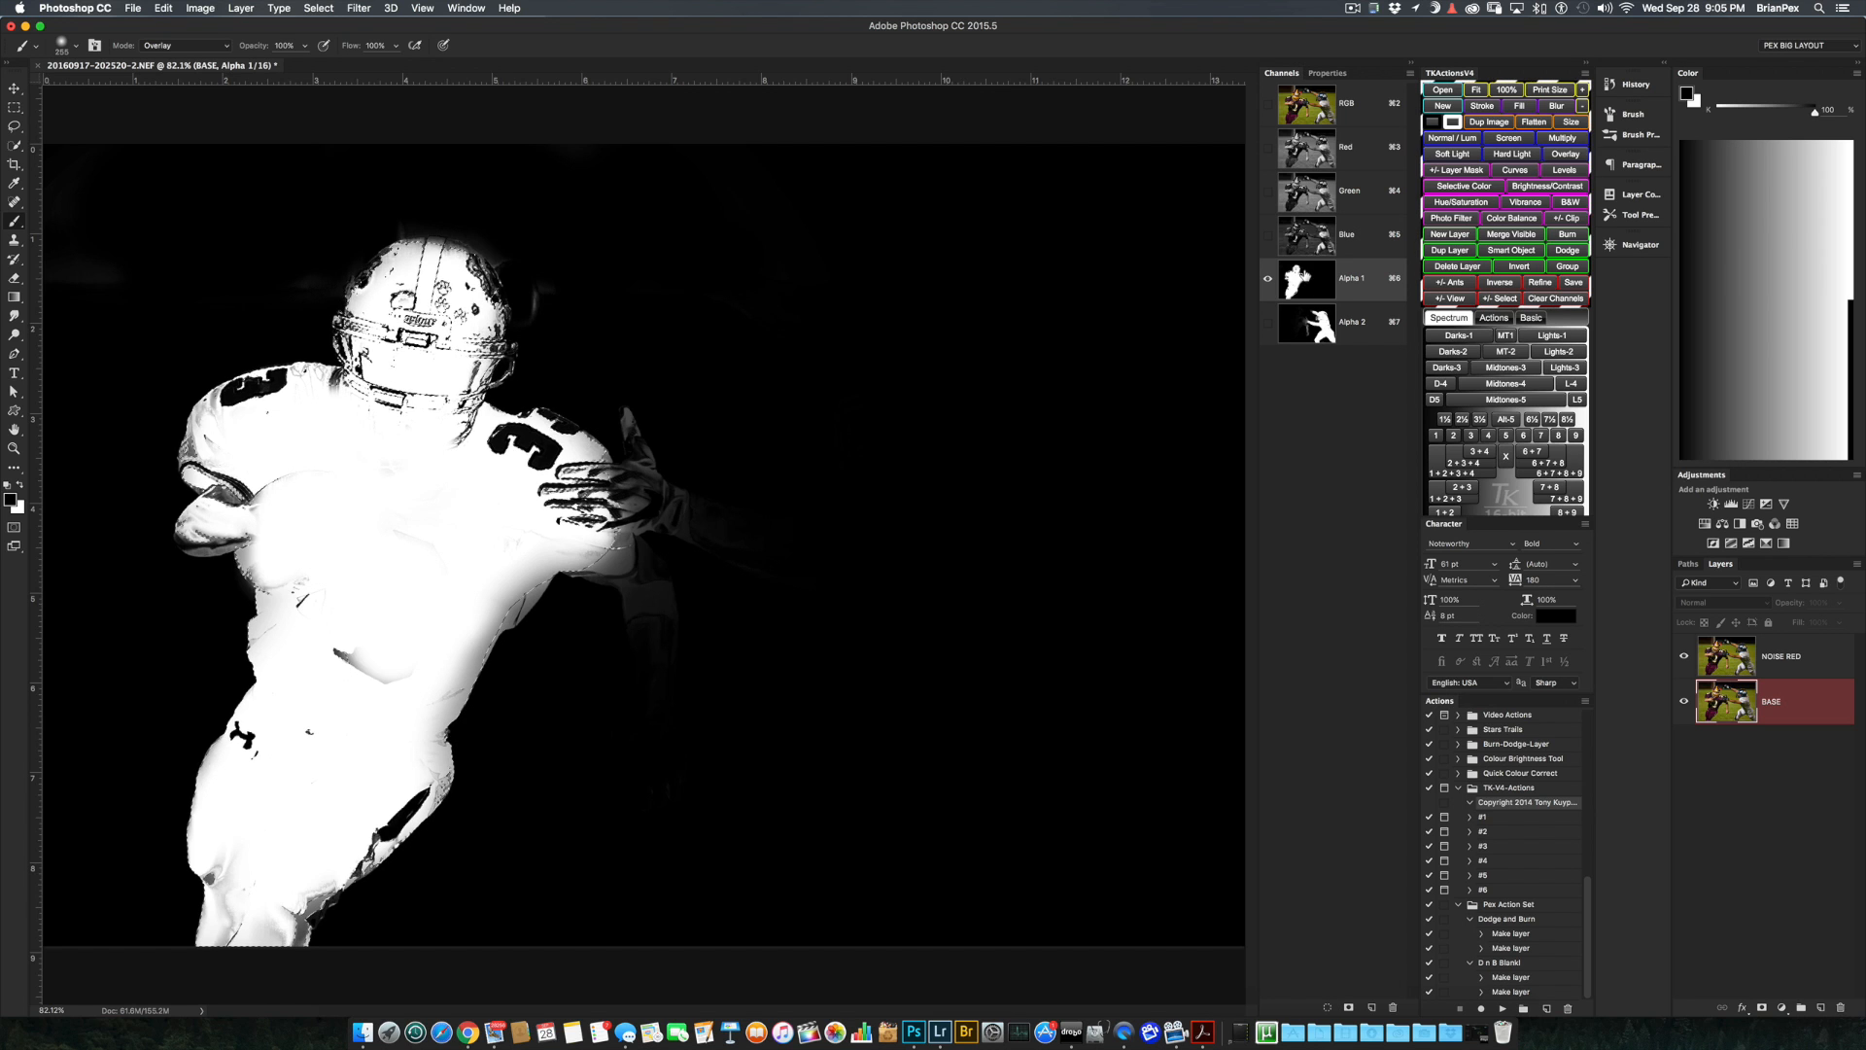
left_click(1312, 324)
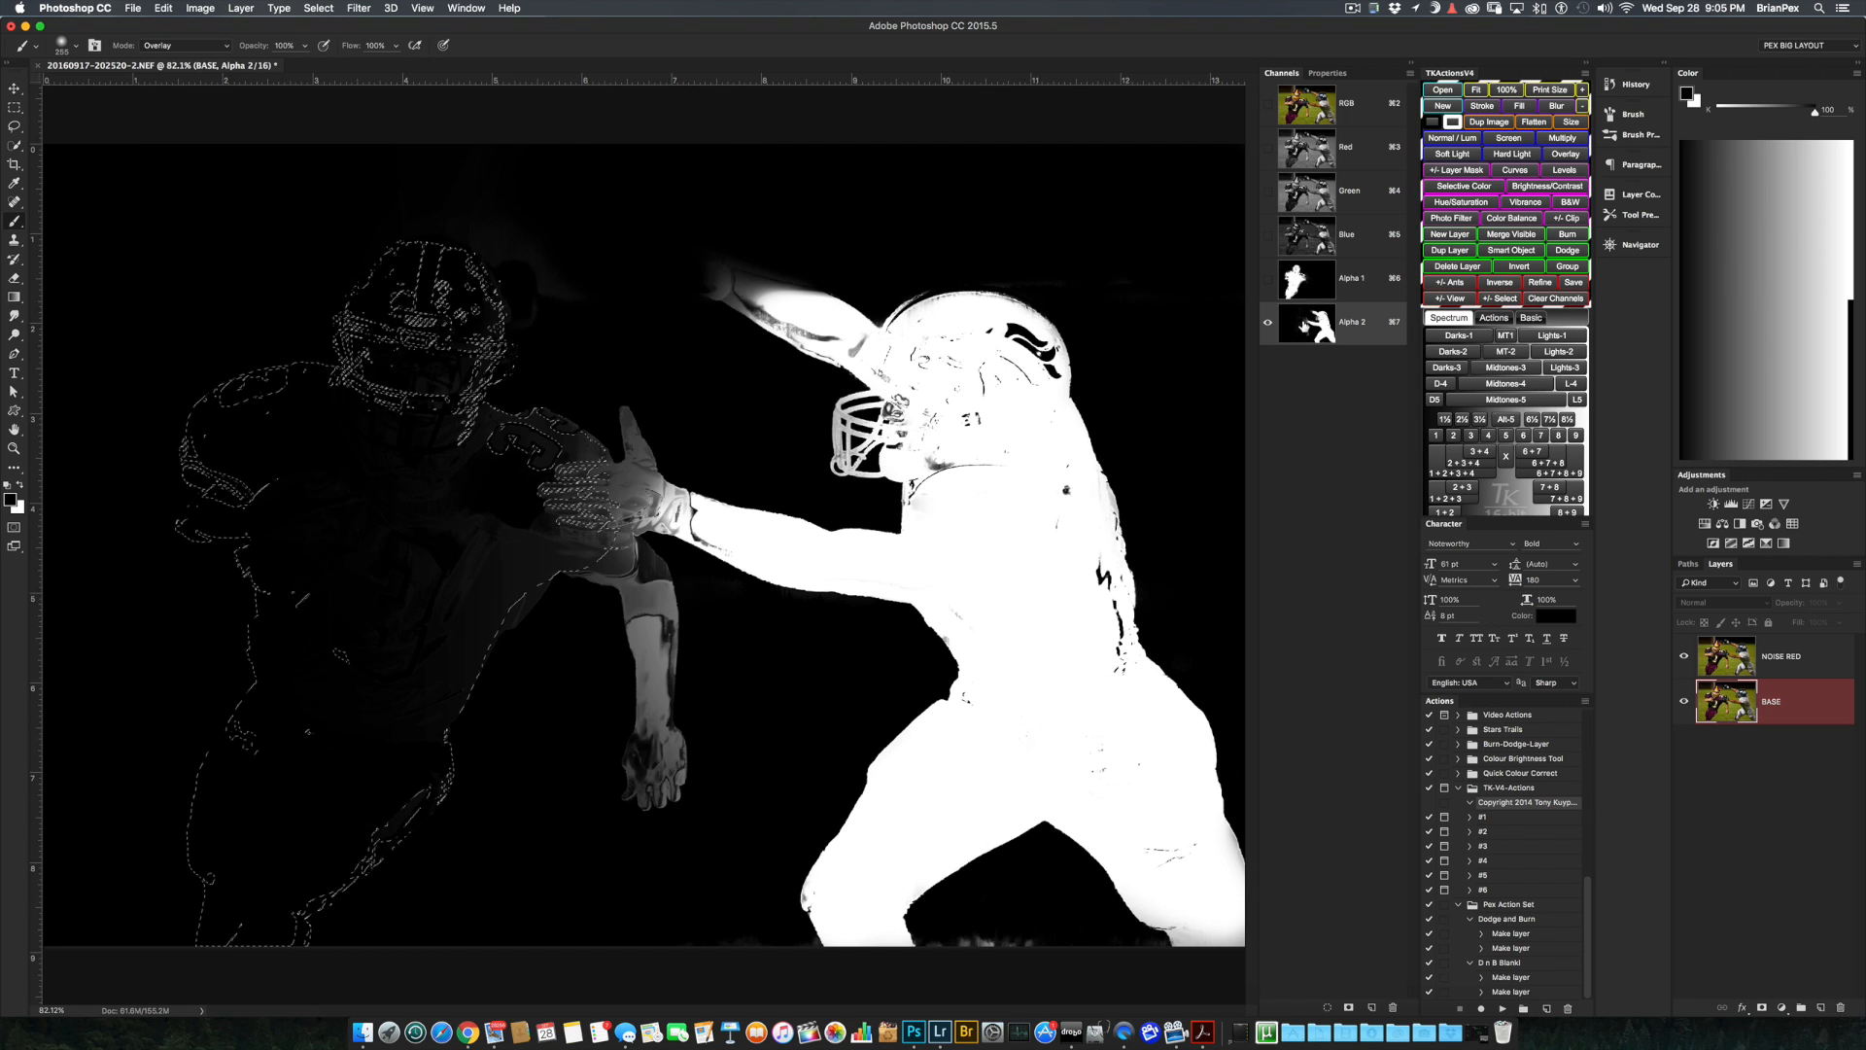
left_click(1348, 1007)
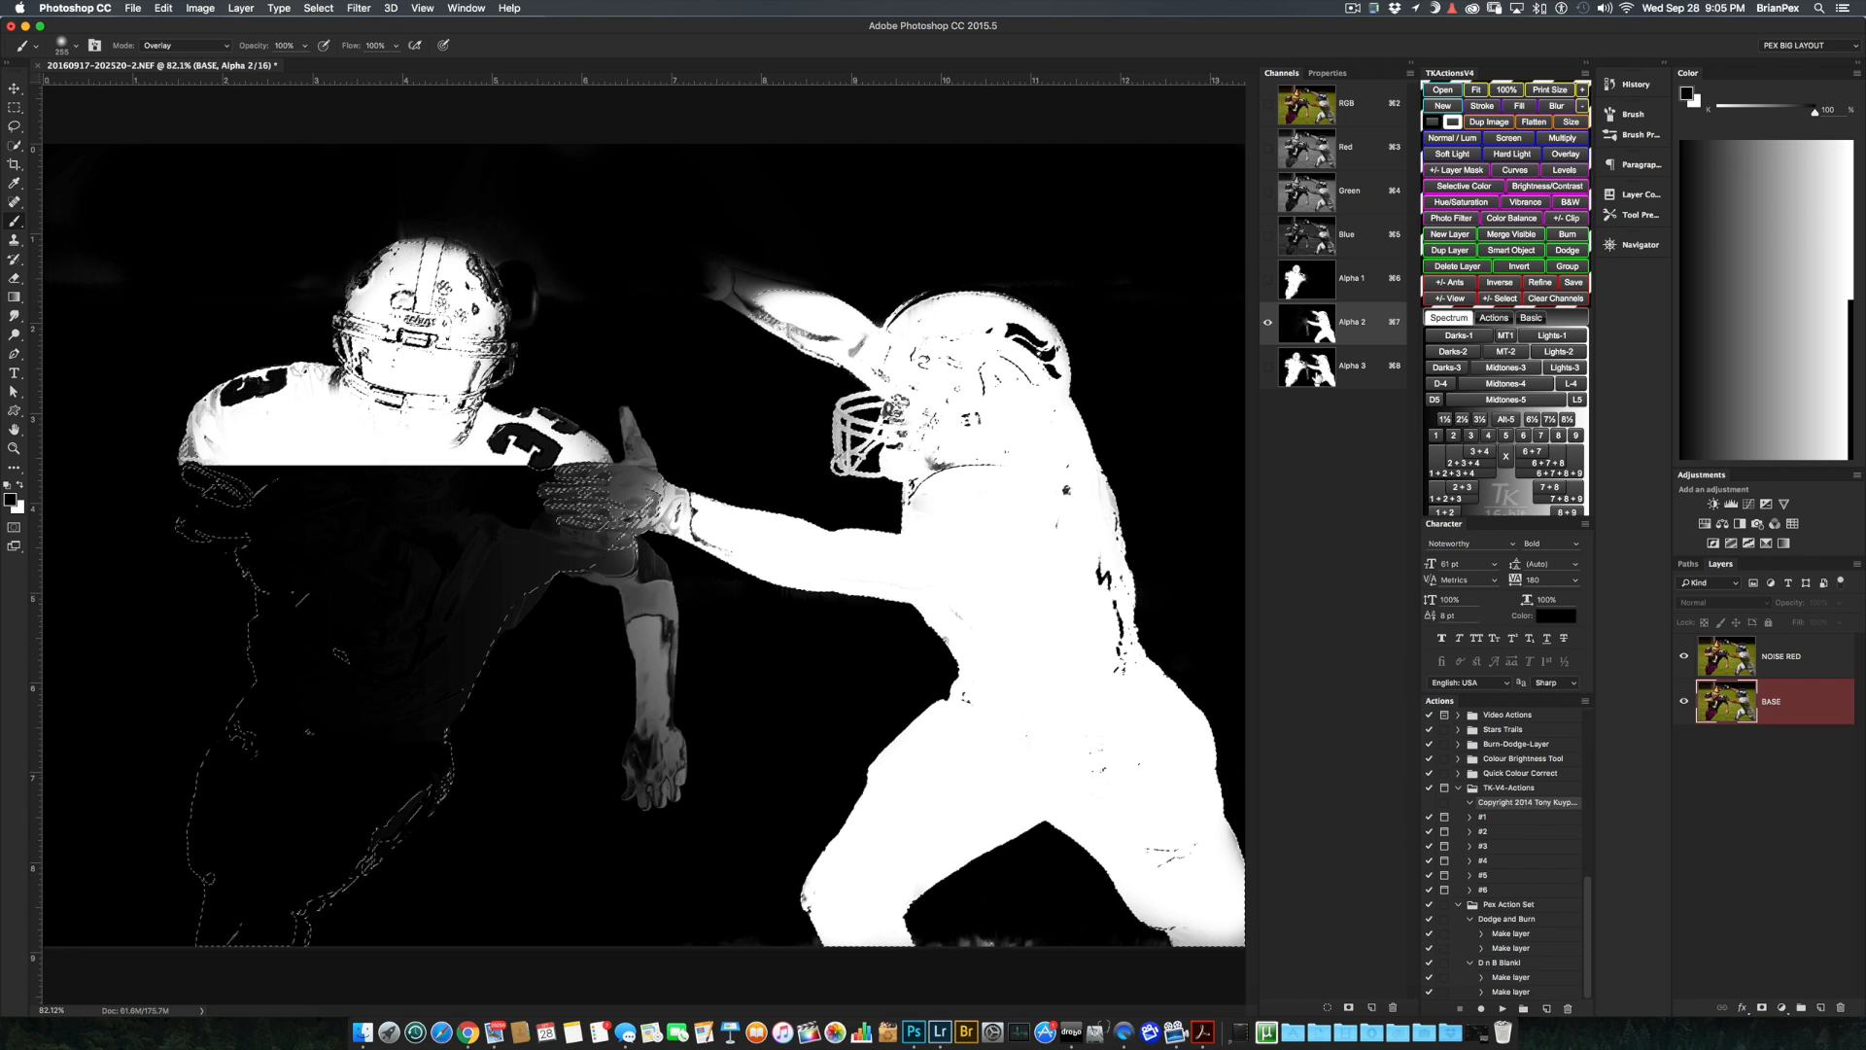
left_click(1314, 368)
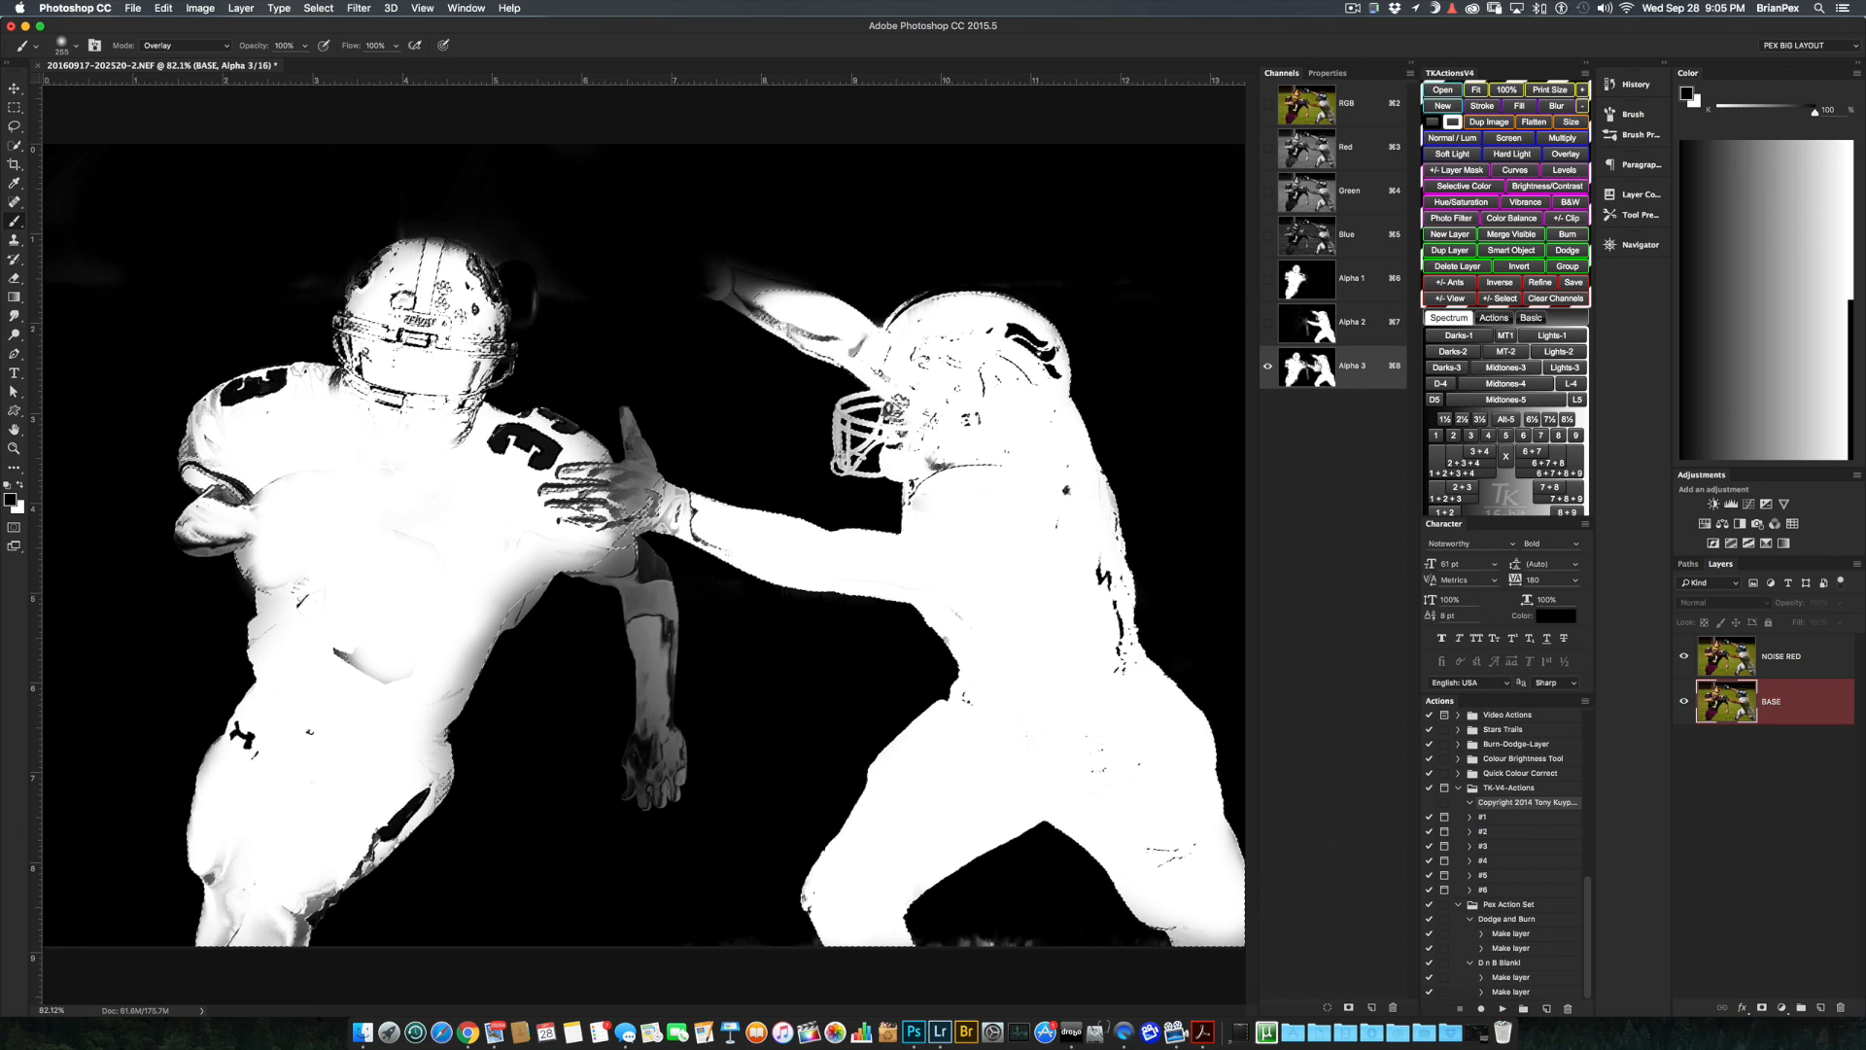
- Delete the two single-player alpha channels, Alpha 1 and Alpha 2, keeping only the combined one
left_click(1348, 290)
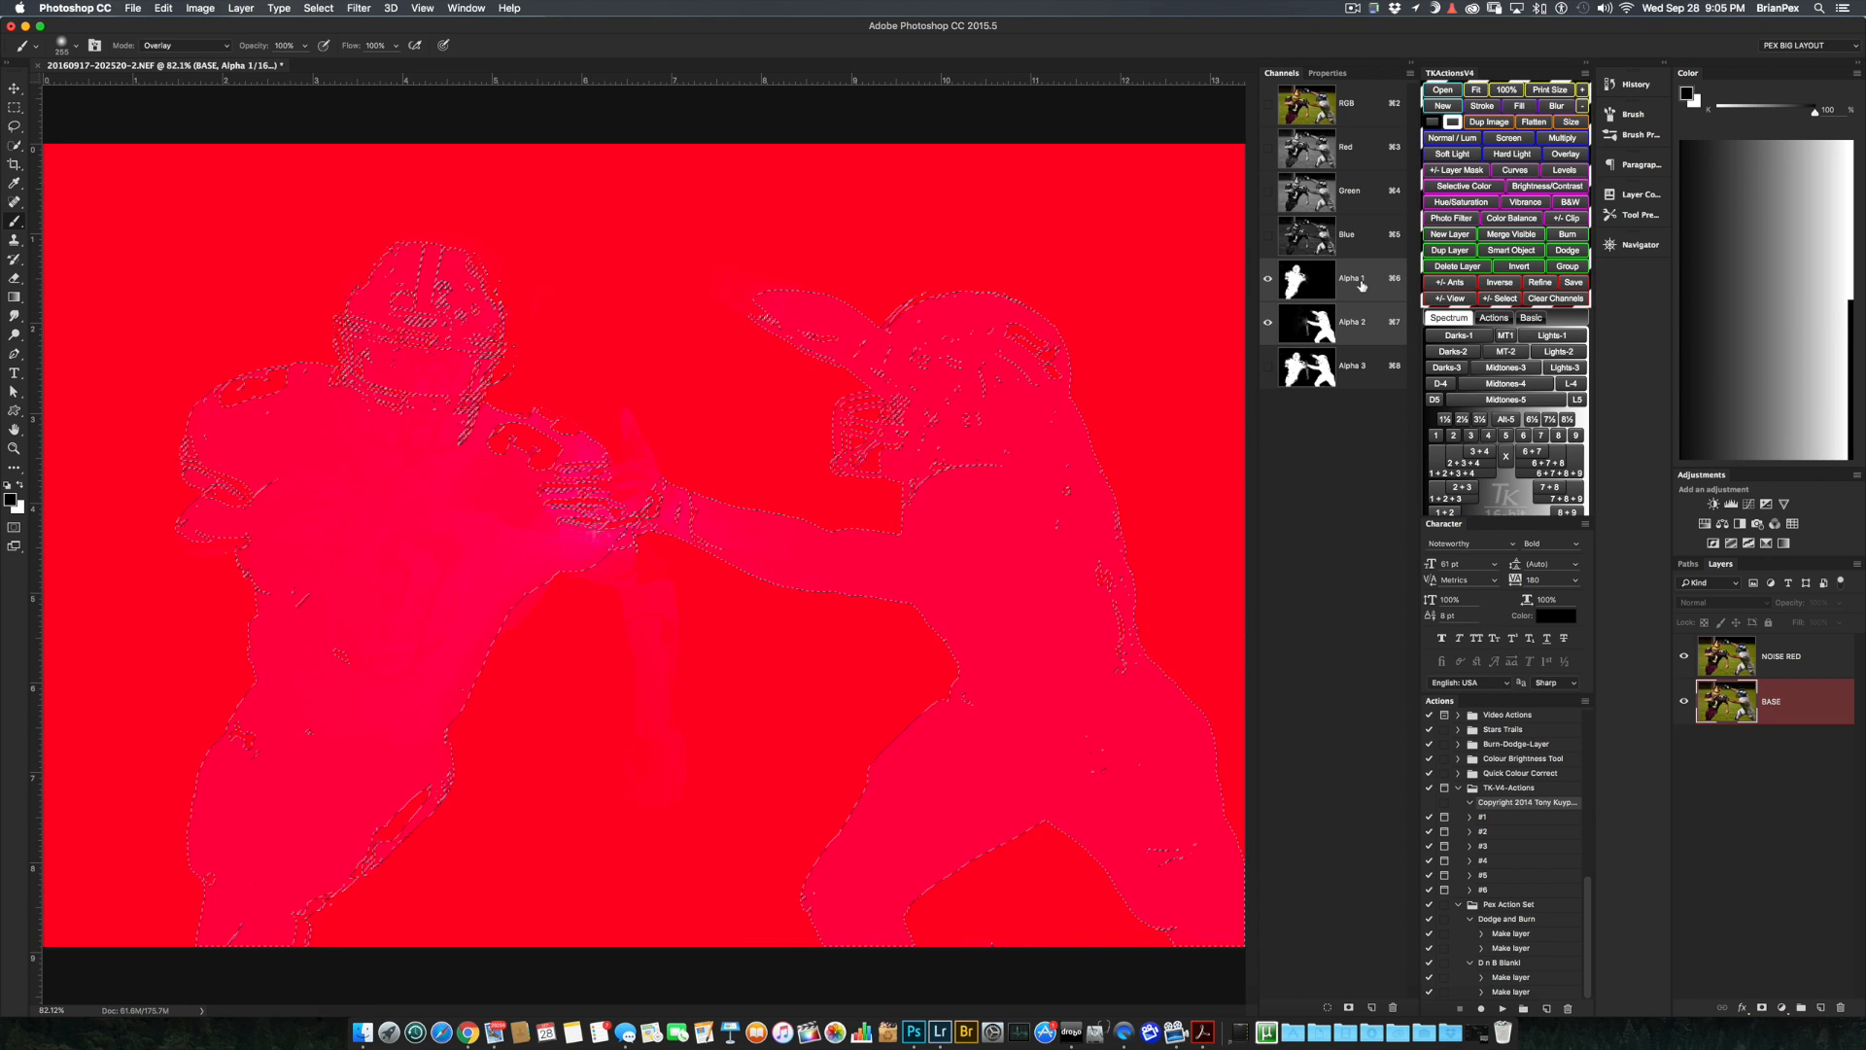
left_click_drag(1362, 285, 1395, 1011)
left_click(1305, 296)
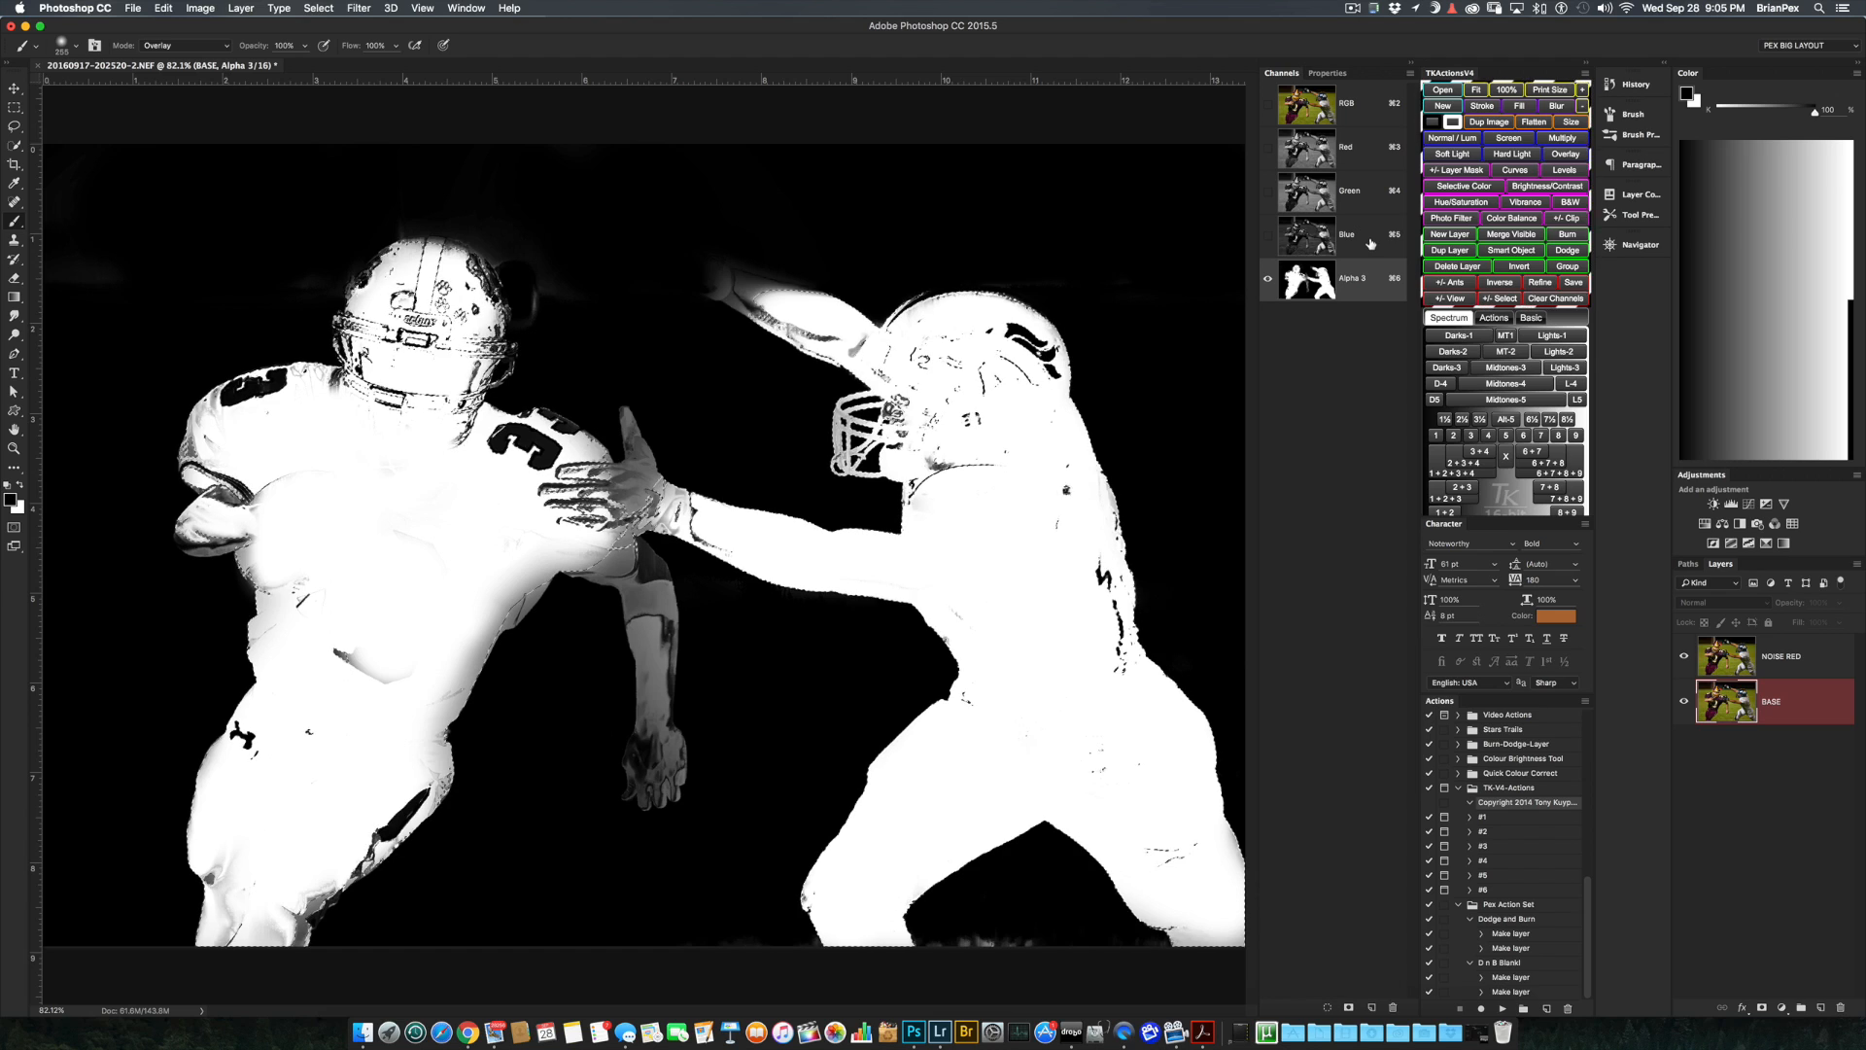
- Add a layer mask to the NOISE RED layer from the combined player selection and invert the mask
left_click(1827, 648)
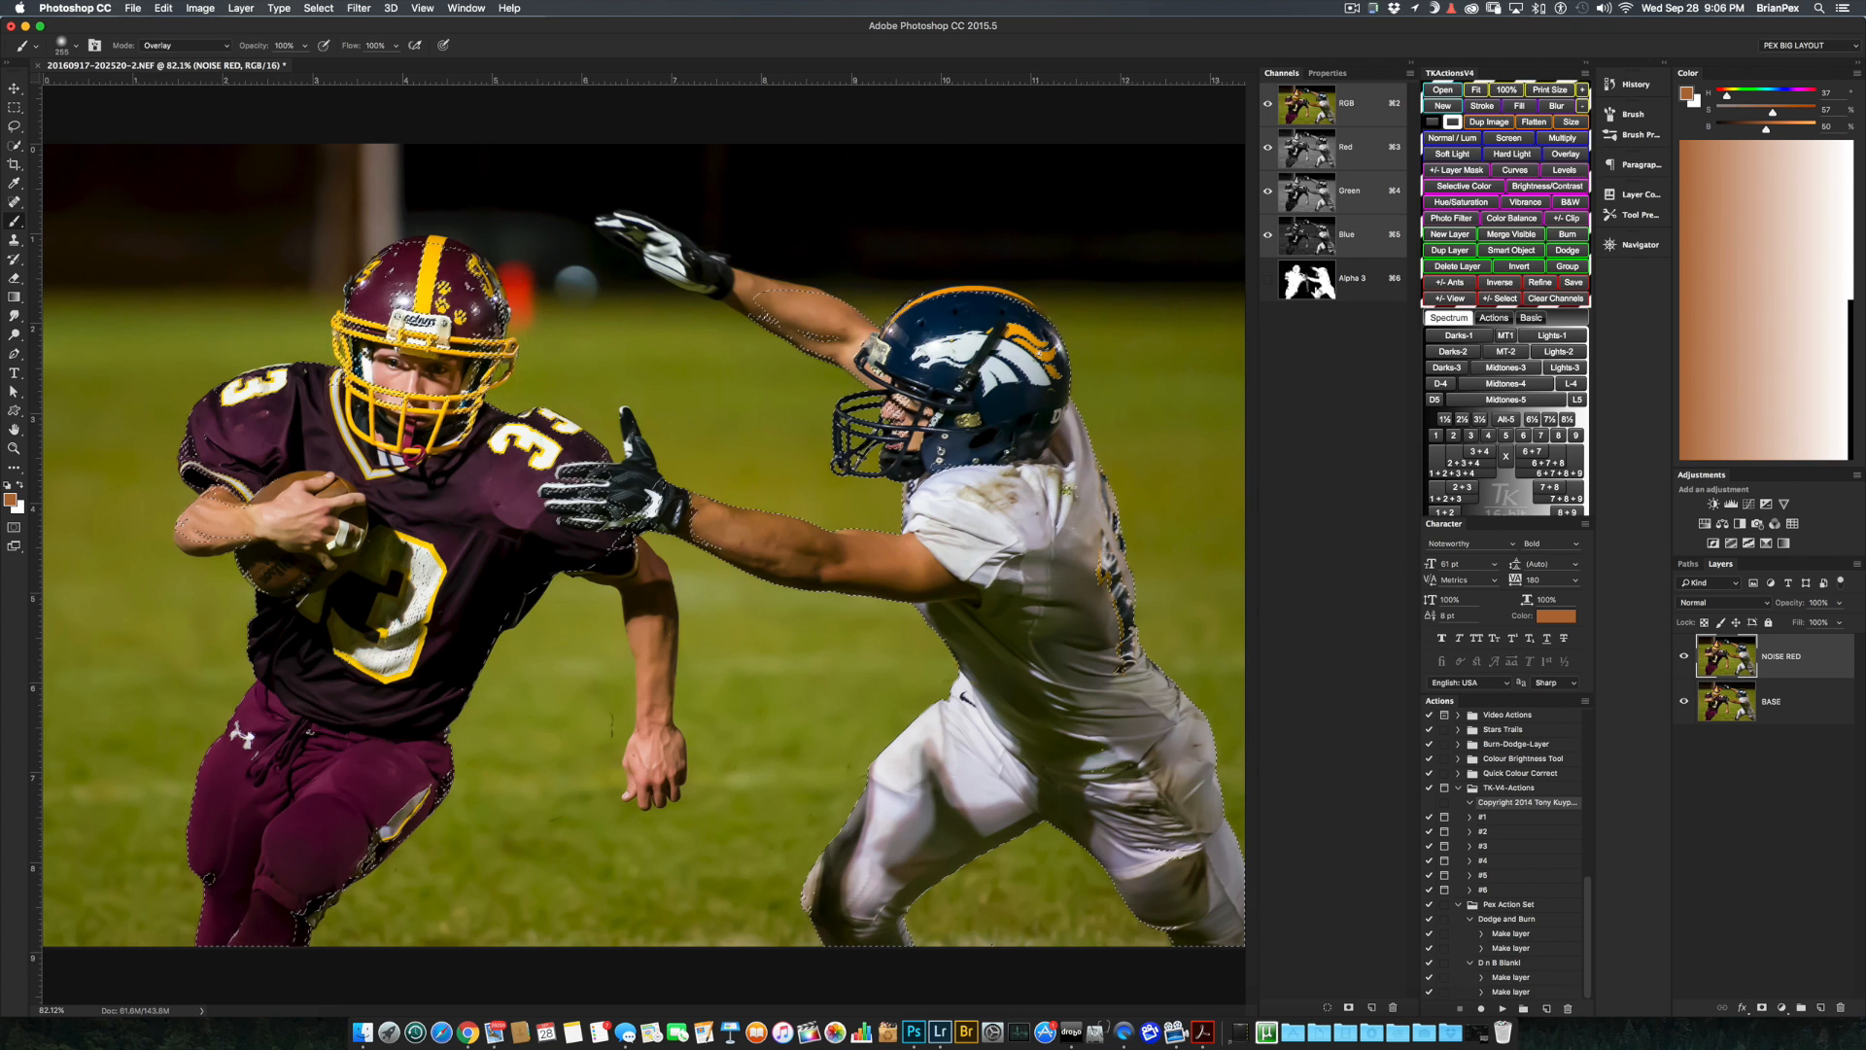
left_click(1762, 1010)
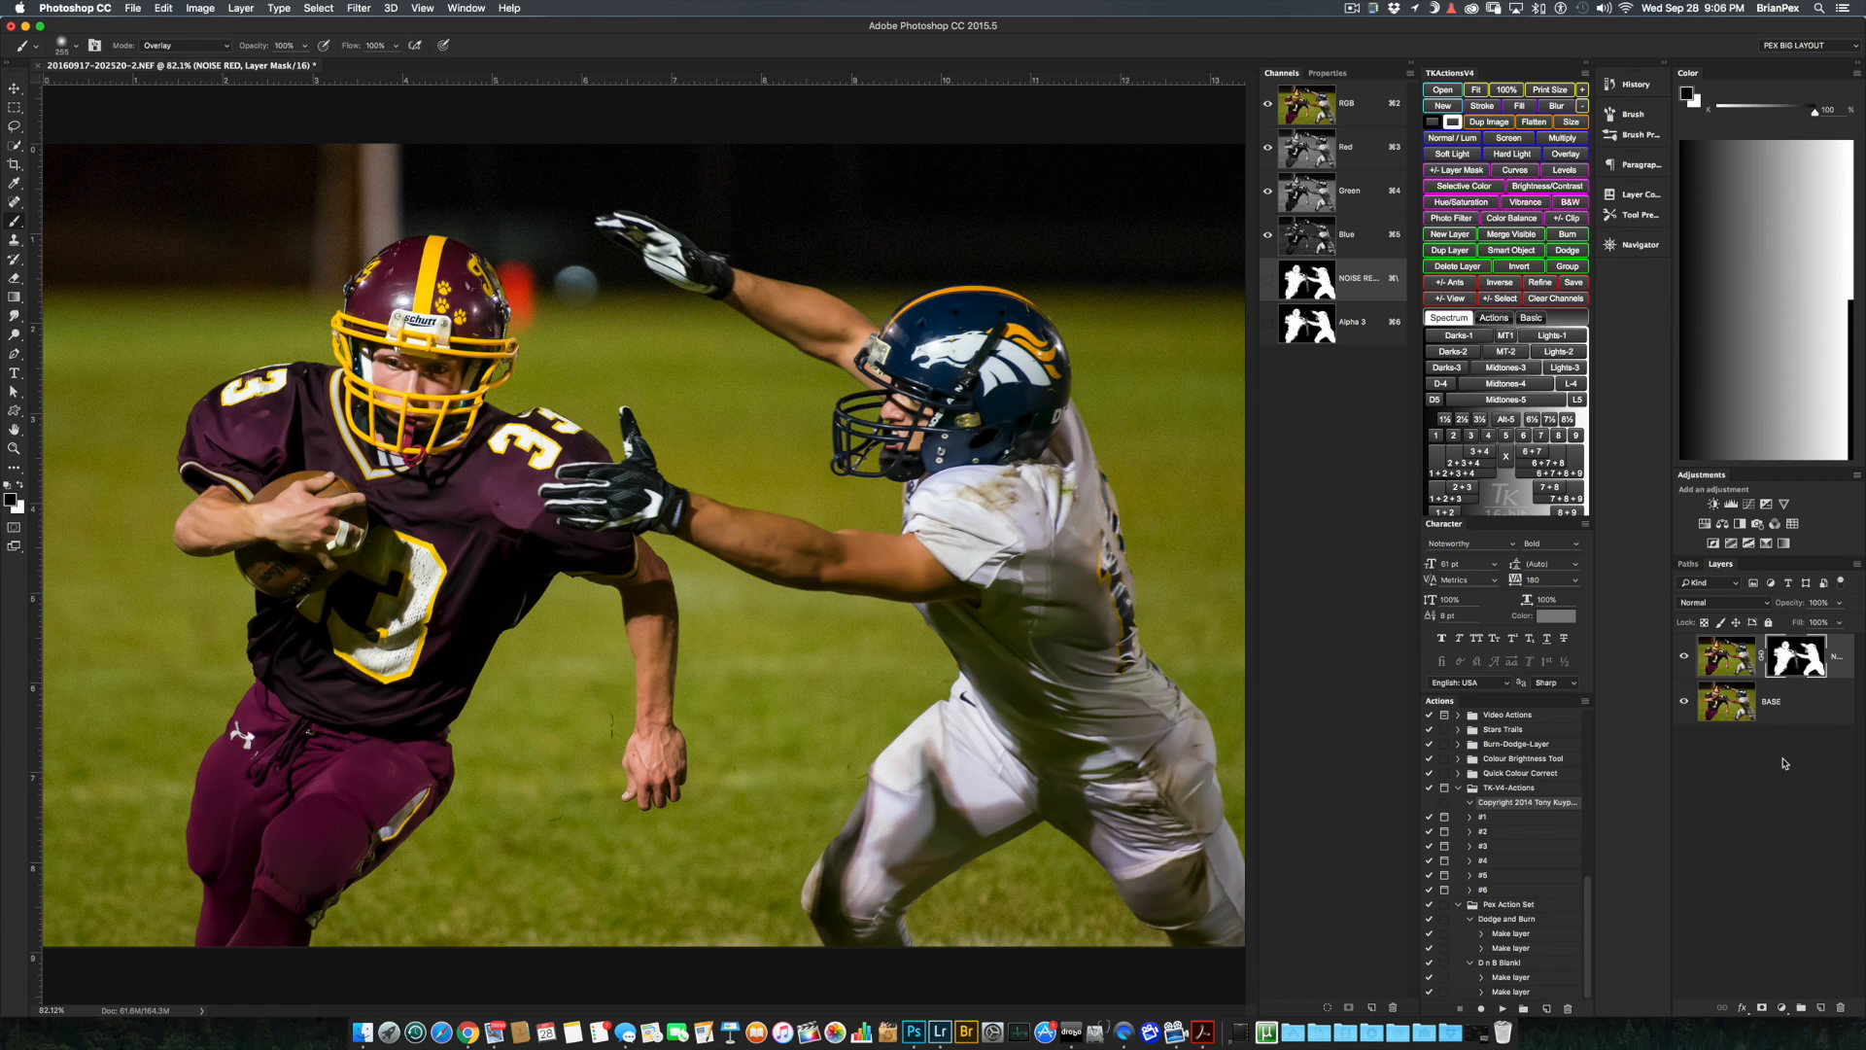
key("super+i")
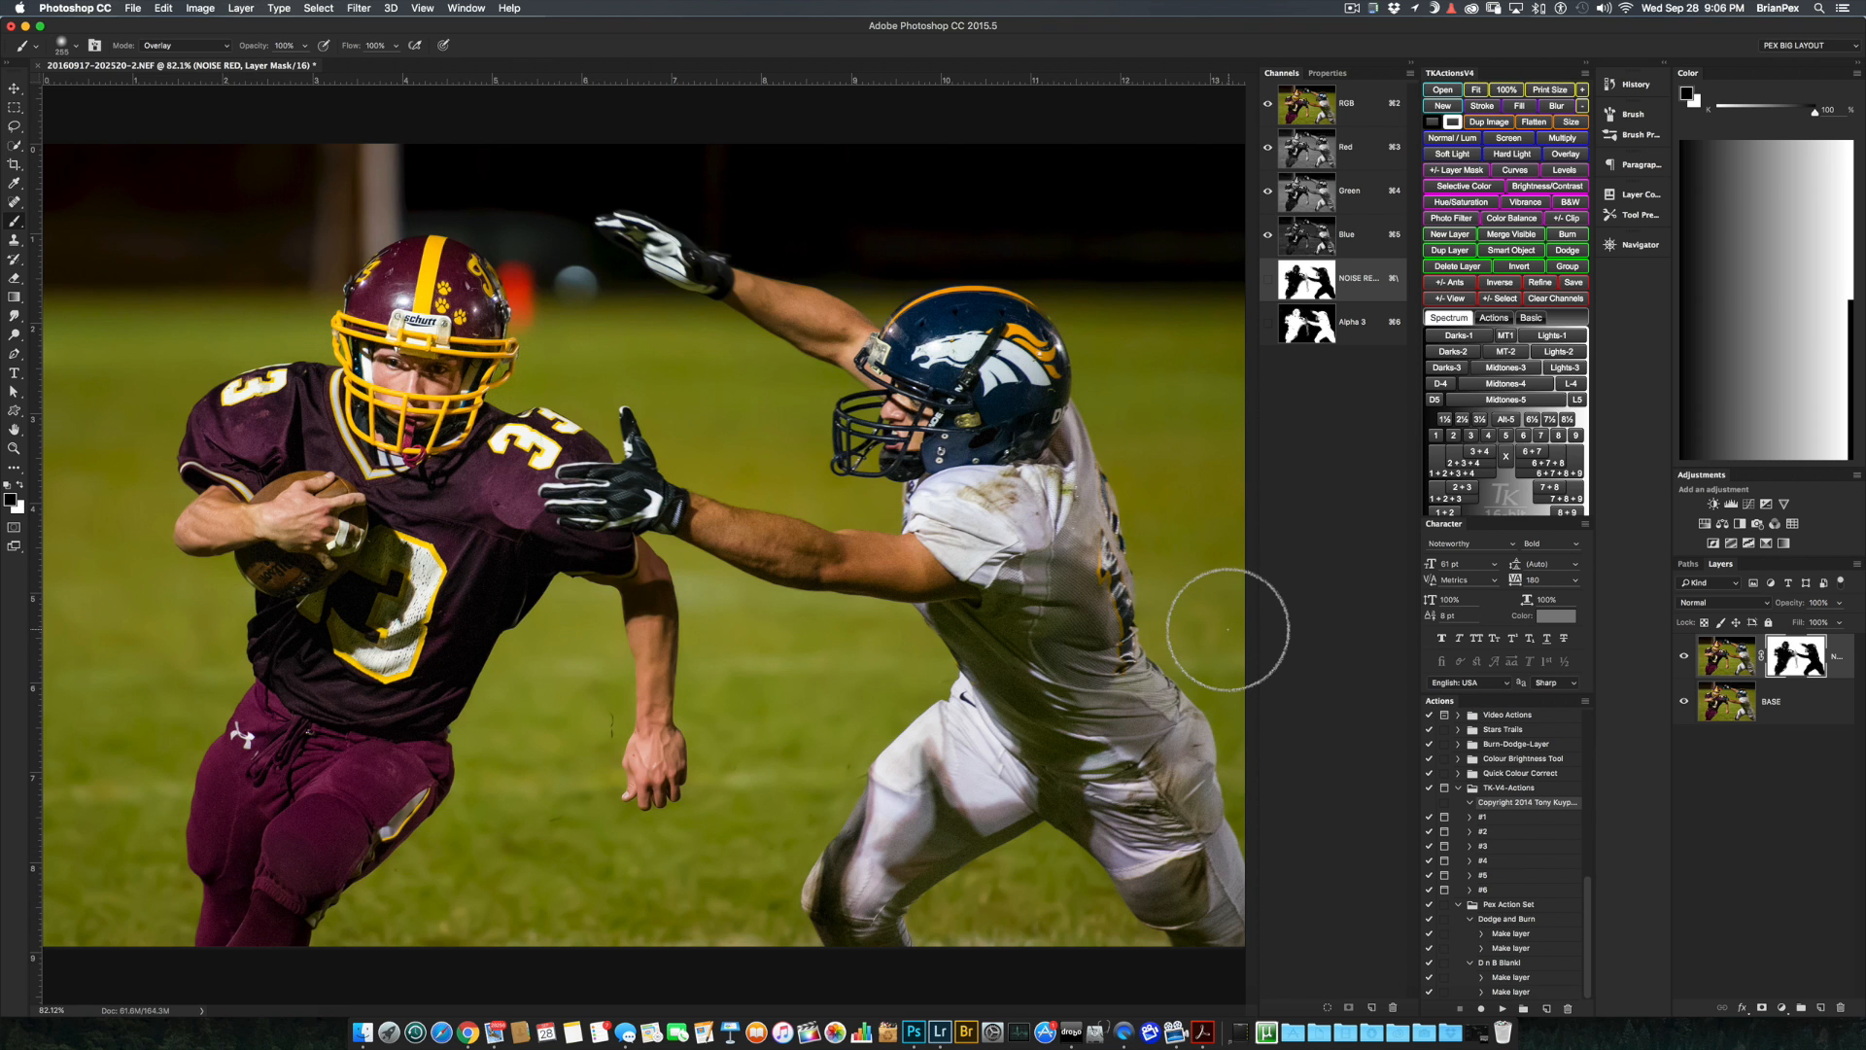
- Examine the masked photo up close around the ball carrier's helmet, the tackler's gloves and the background between the players
key("super+plus")
key("super+plus")
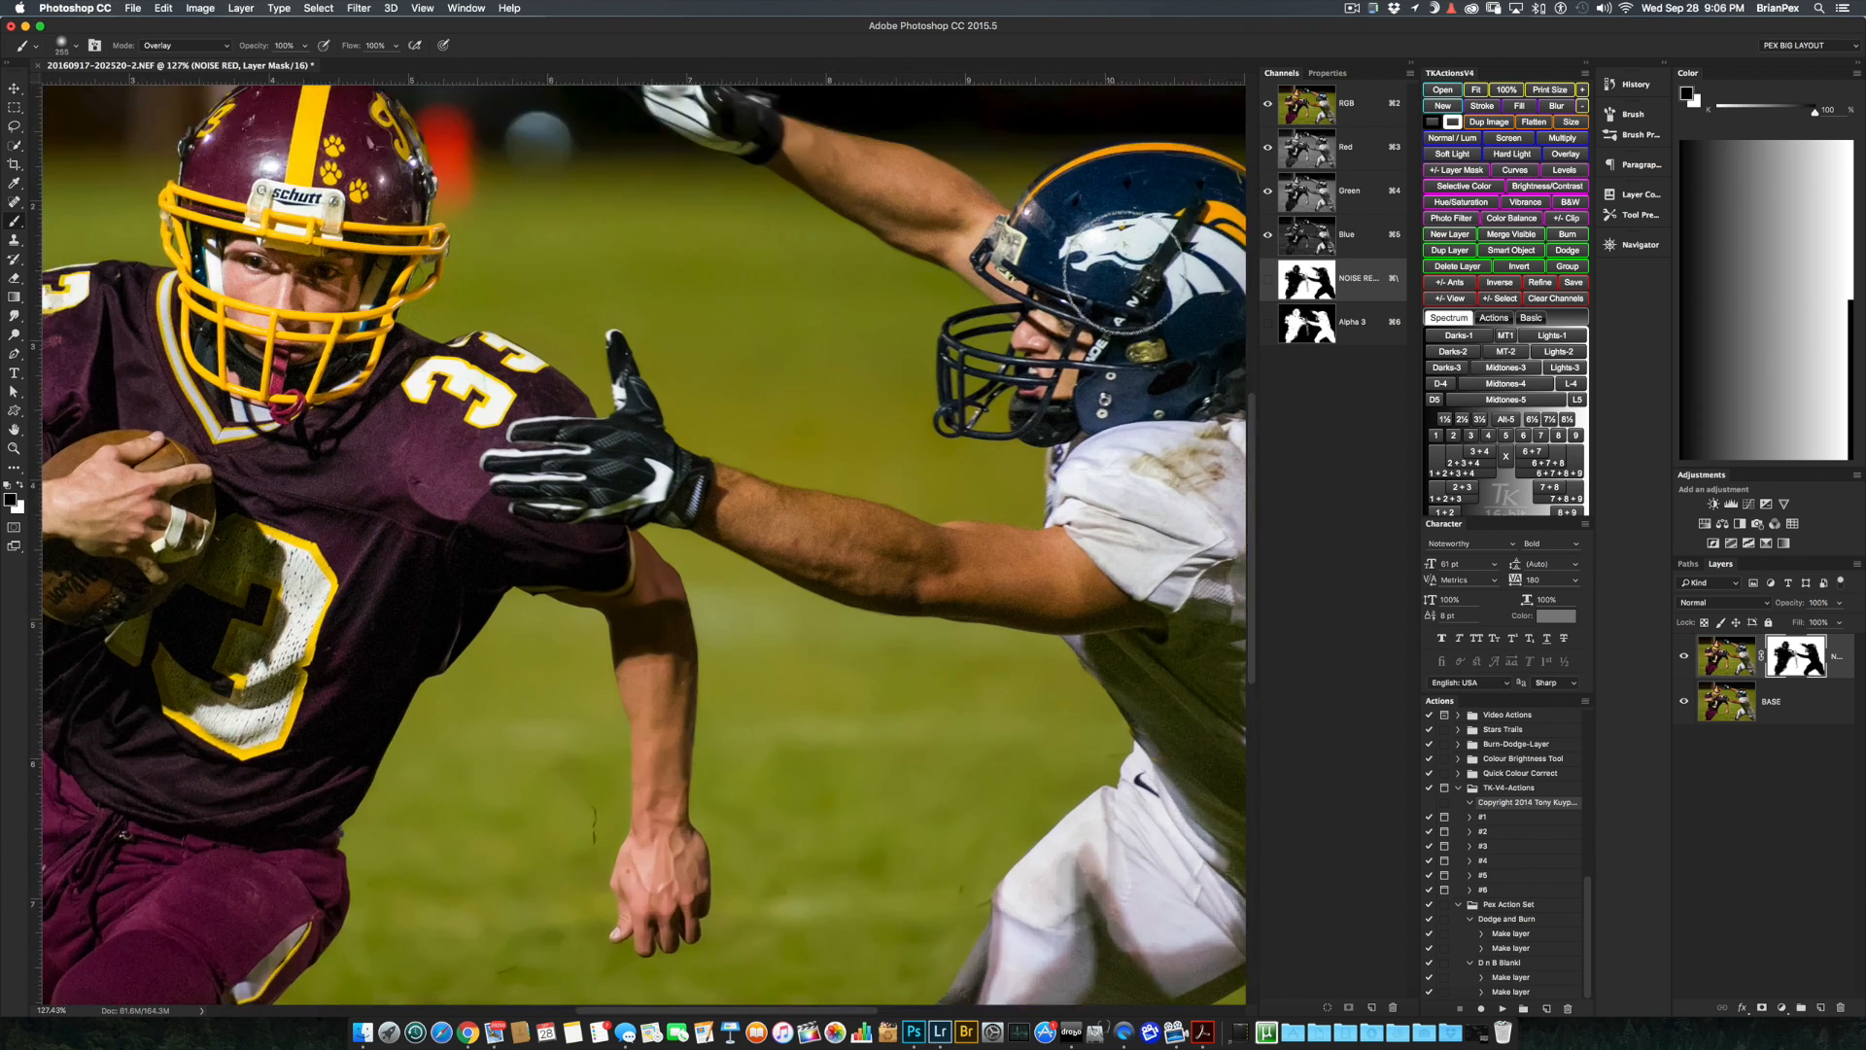
scroll(1125, 273, "up", 12)
scroll(1124, 273, "left", 14)
scroll(1124, 273, "down", 4)
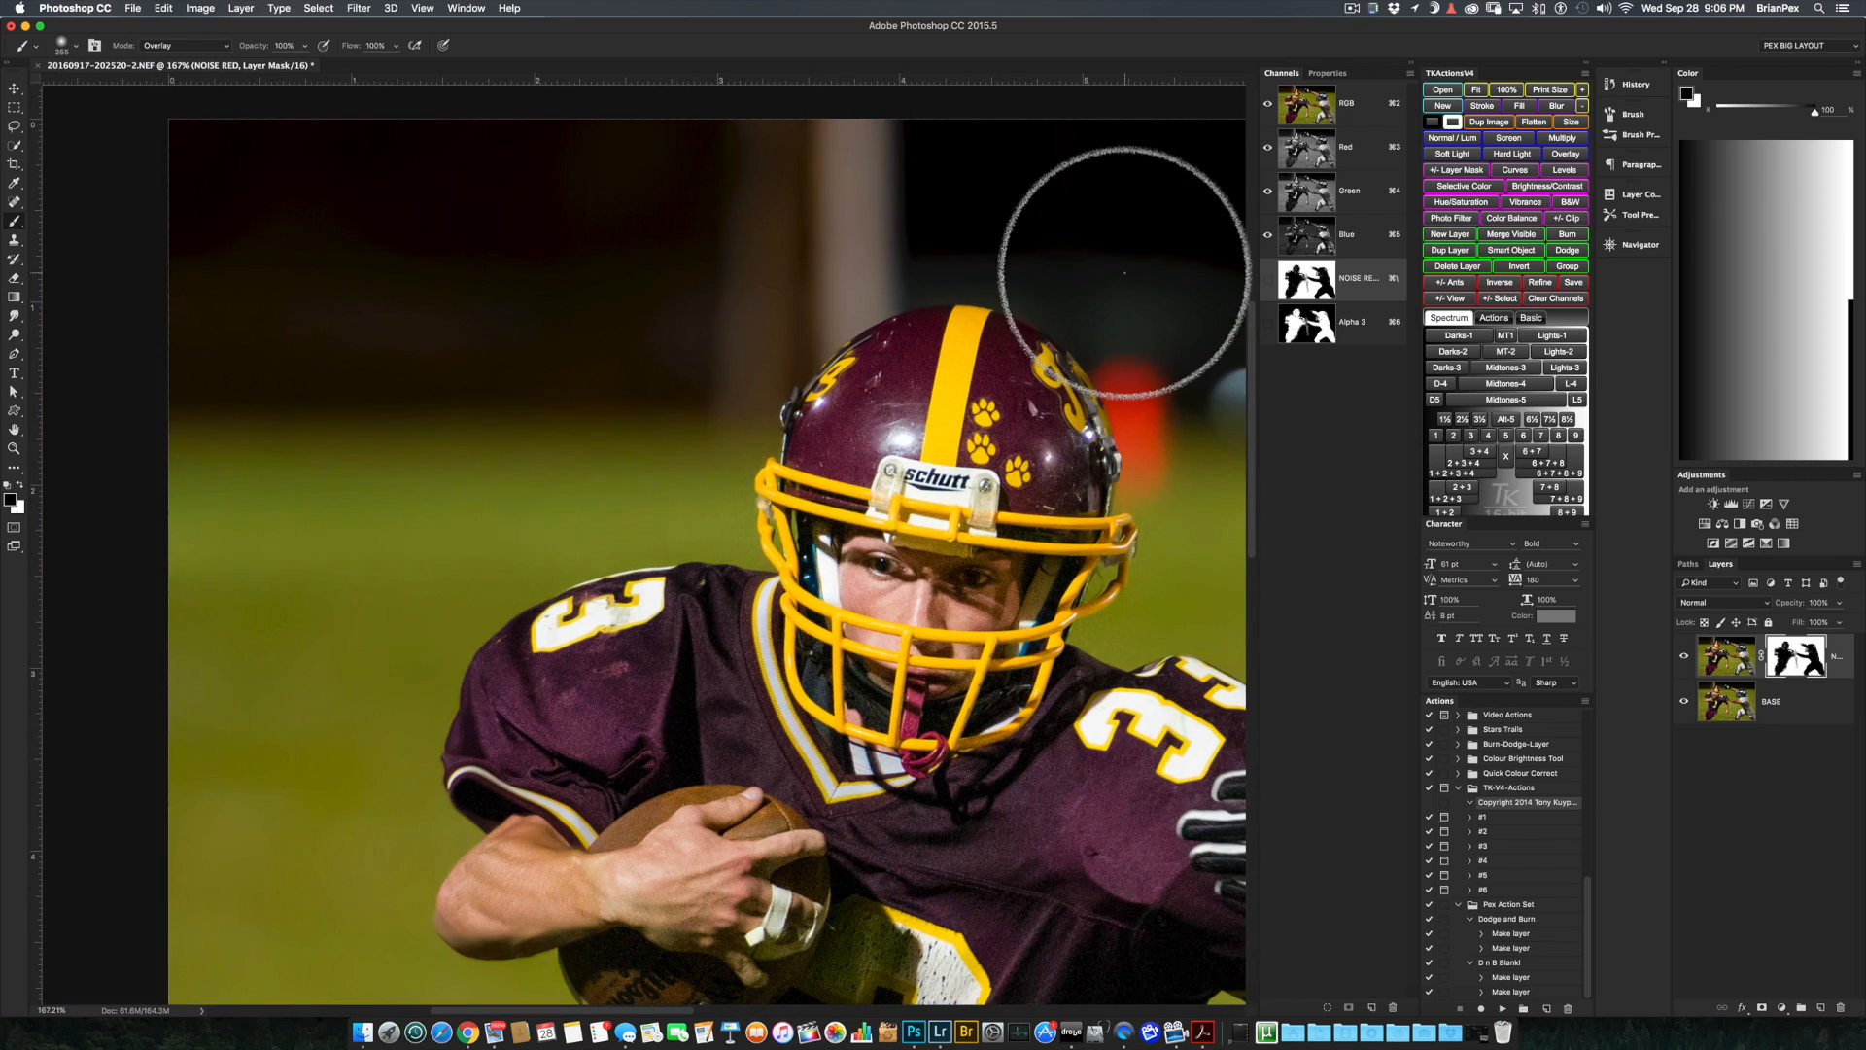
scroll(1125, 273, "down", 4)
scroll(1124, 273, "right", 6)
key("super+minus")
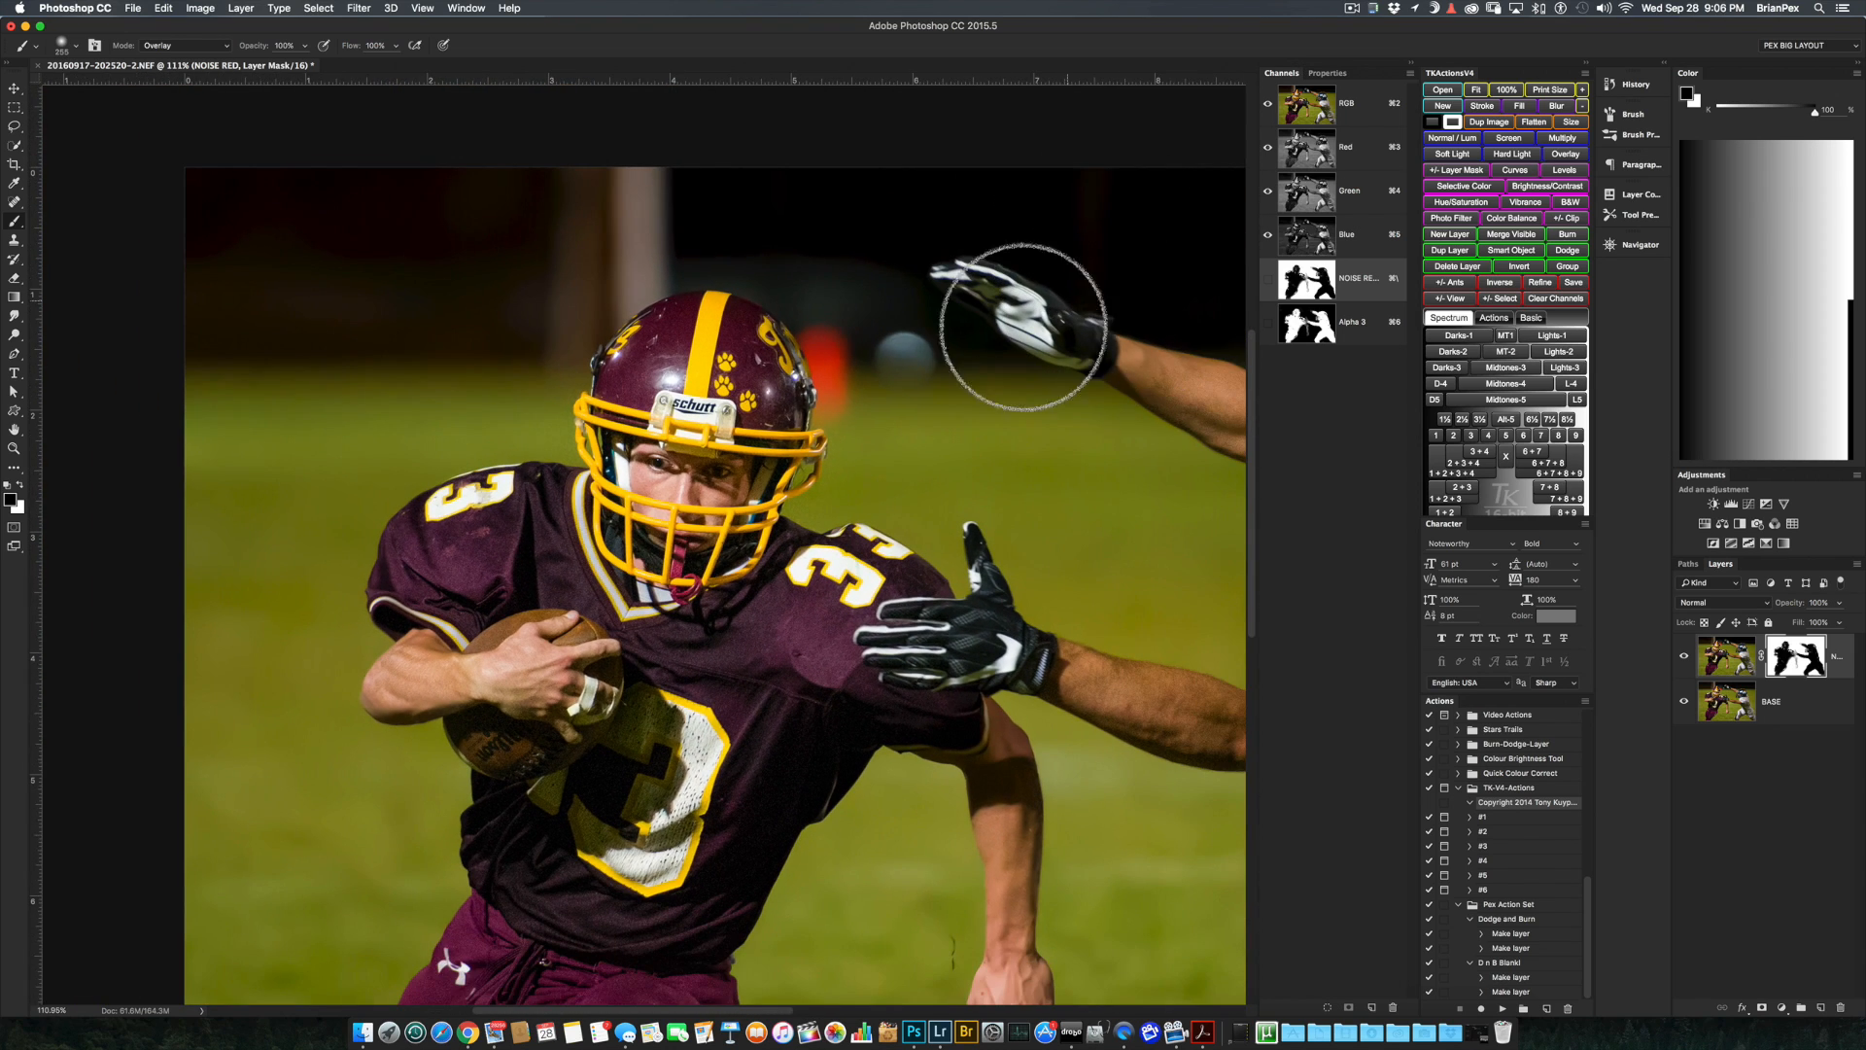
scroll(910, 445, "down", 3)
scroll(910, 445, "right", 5)
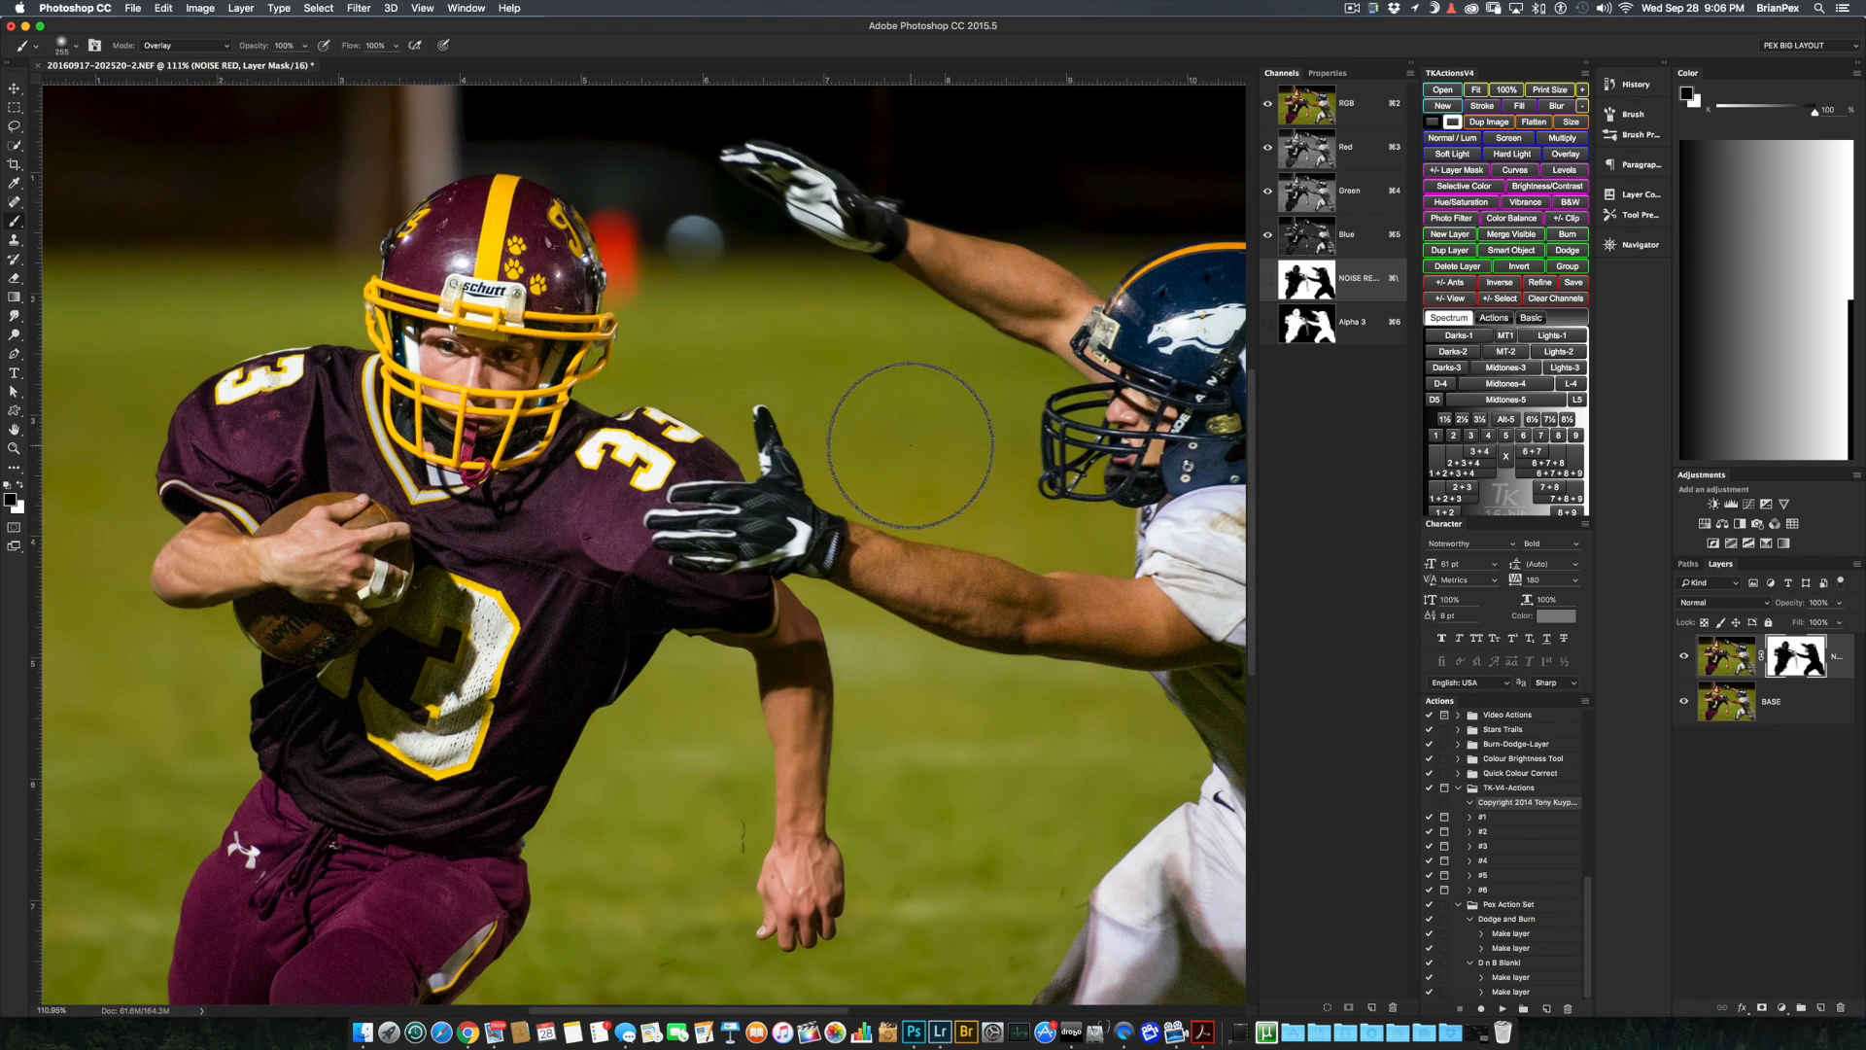
key("super+0")
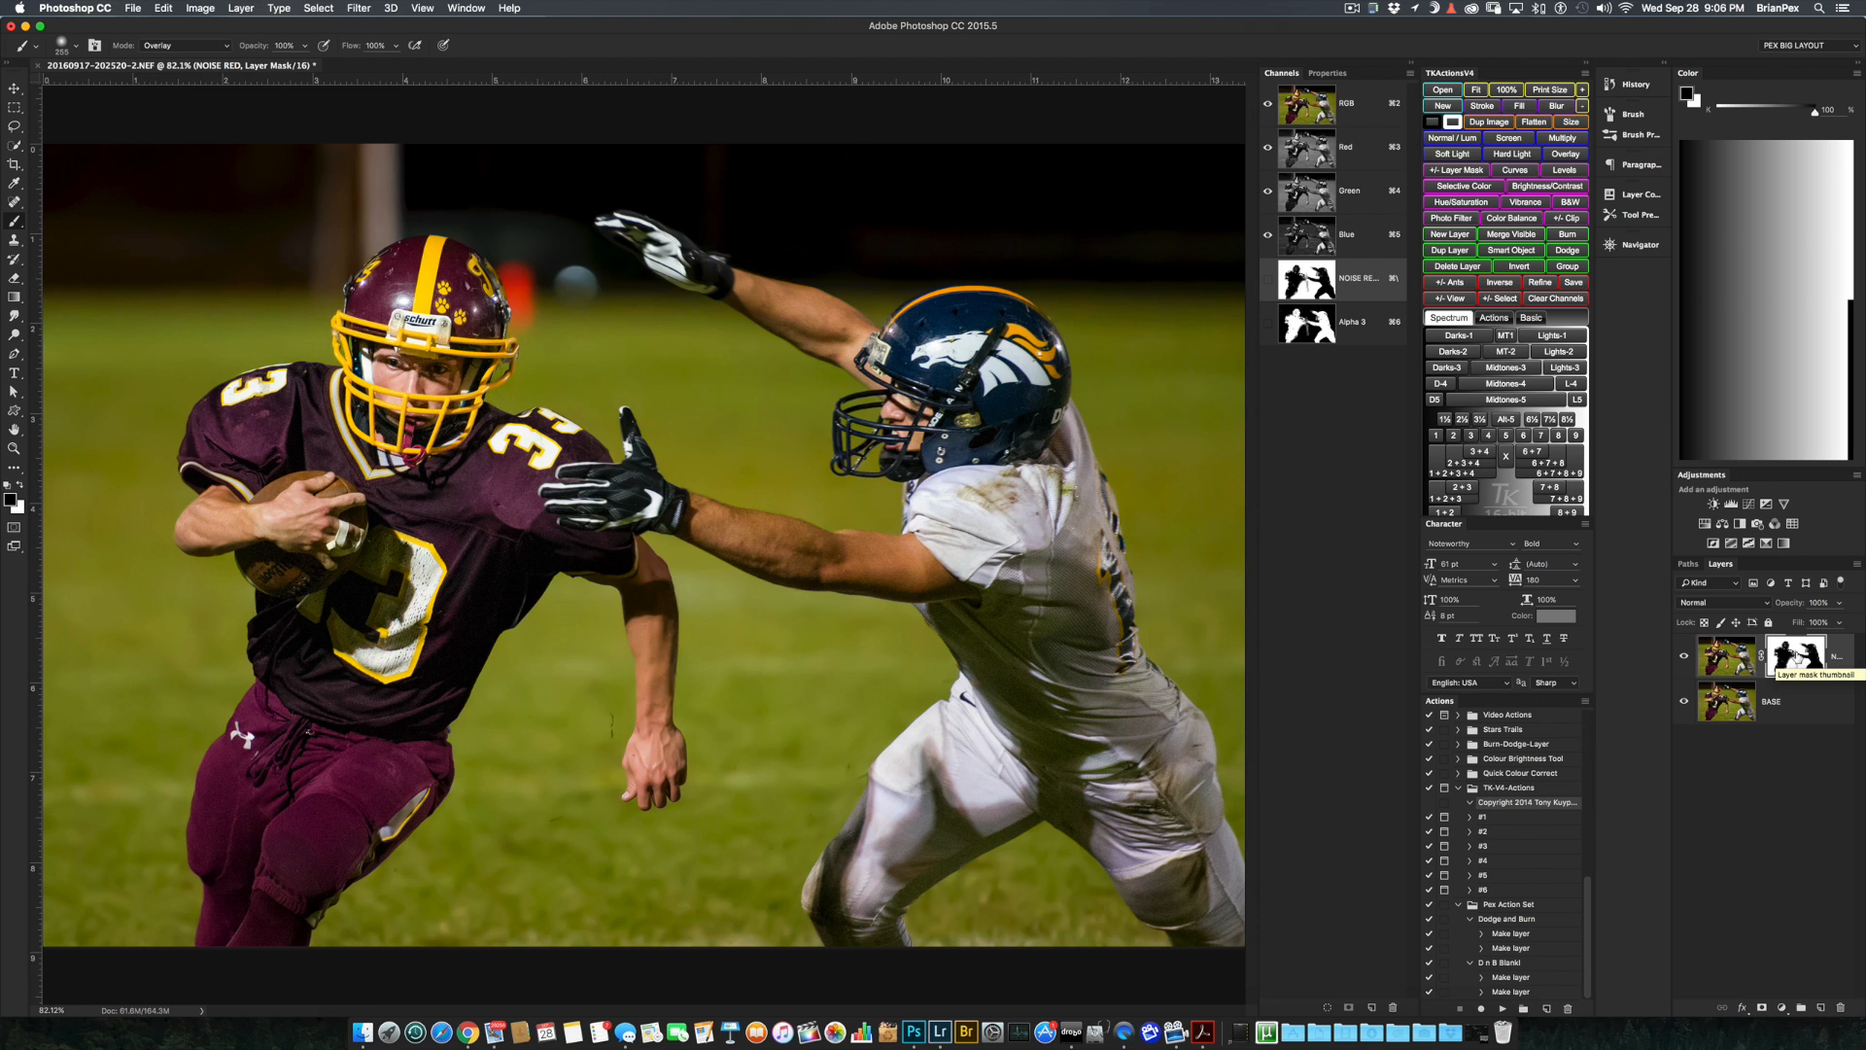
- Add a Levels adjustment layer masked with the selection from the NOISE RED layer's mask, and invert its mask to target the players
left_click(1798, 661, "super")
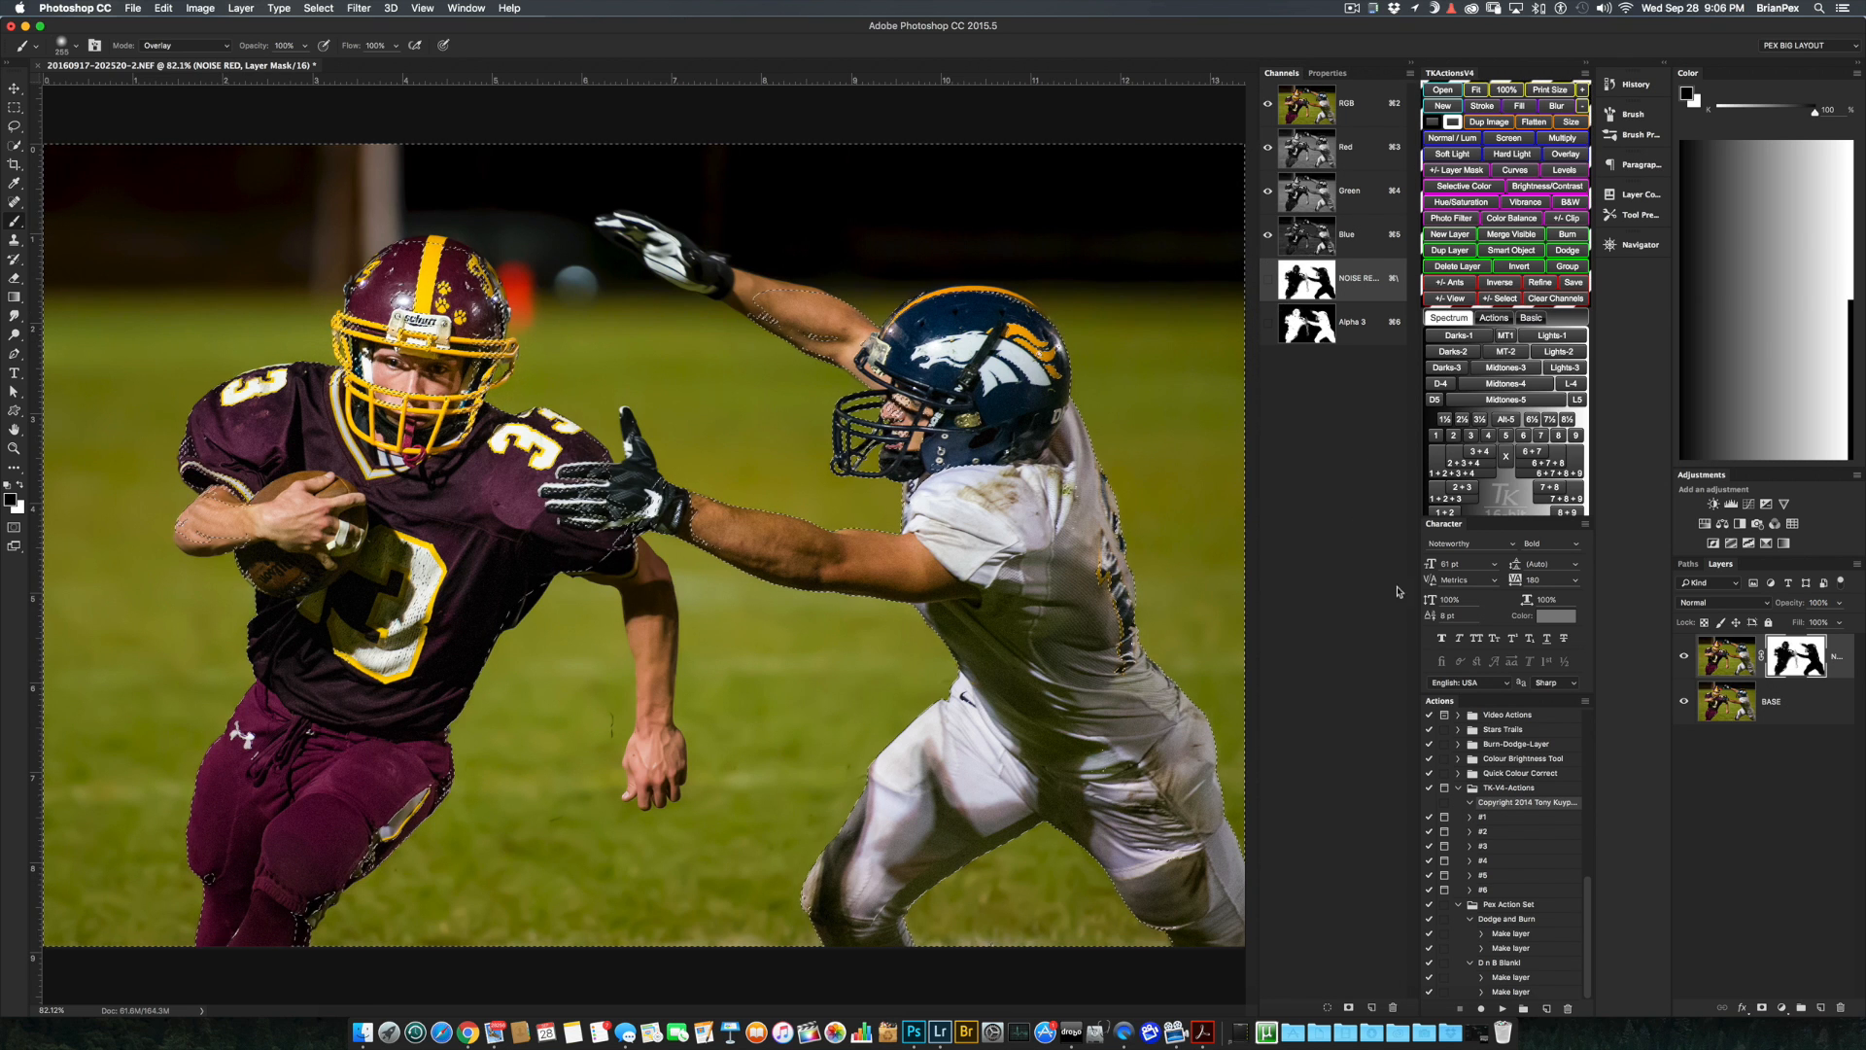
left_click(1785, 1007)
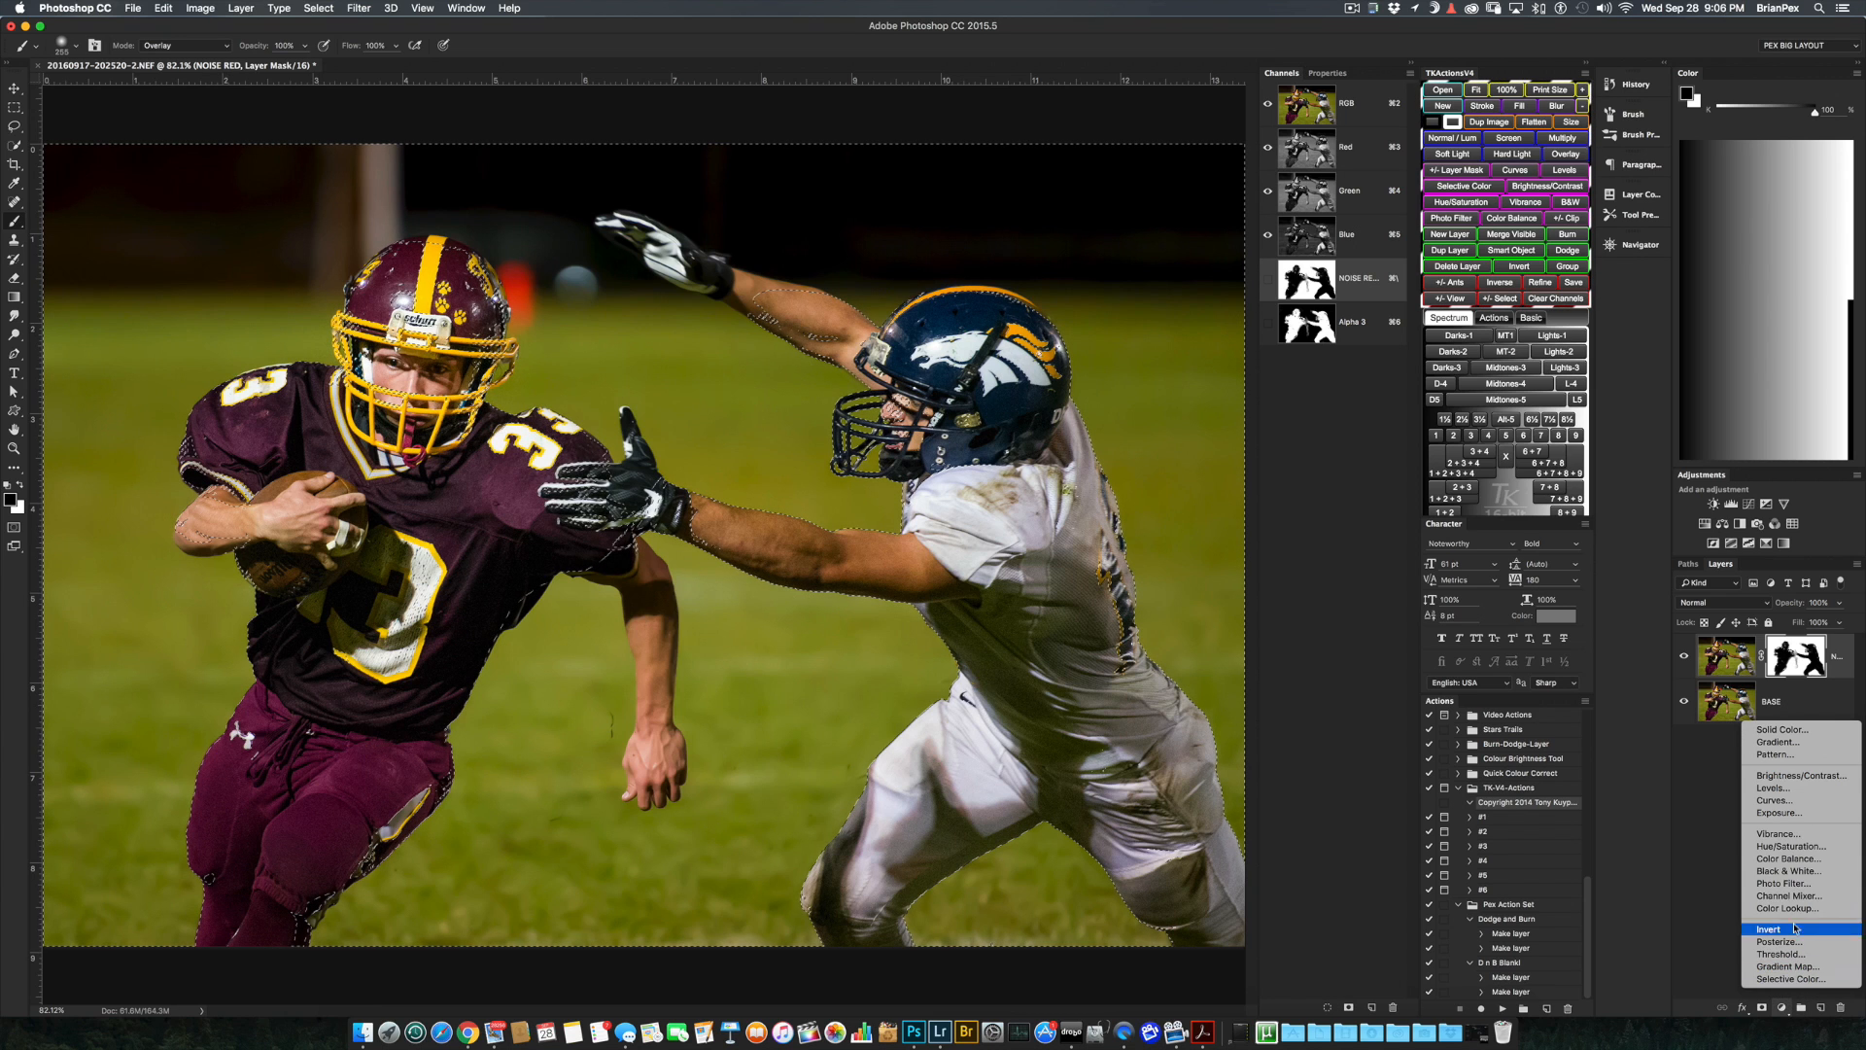
left_click(1807, 794)
left_click(1793, 659)
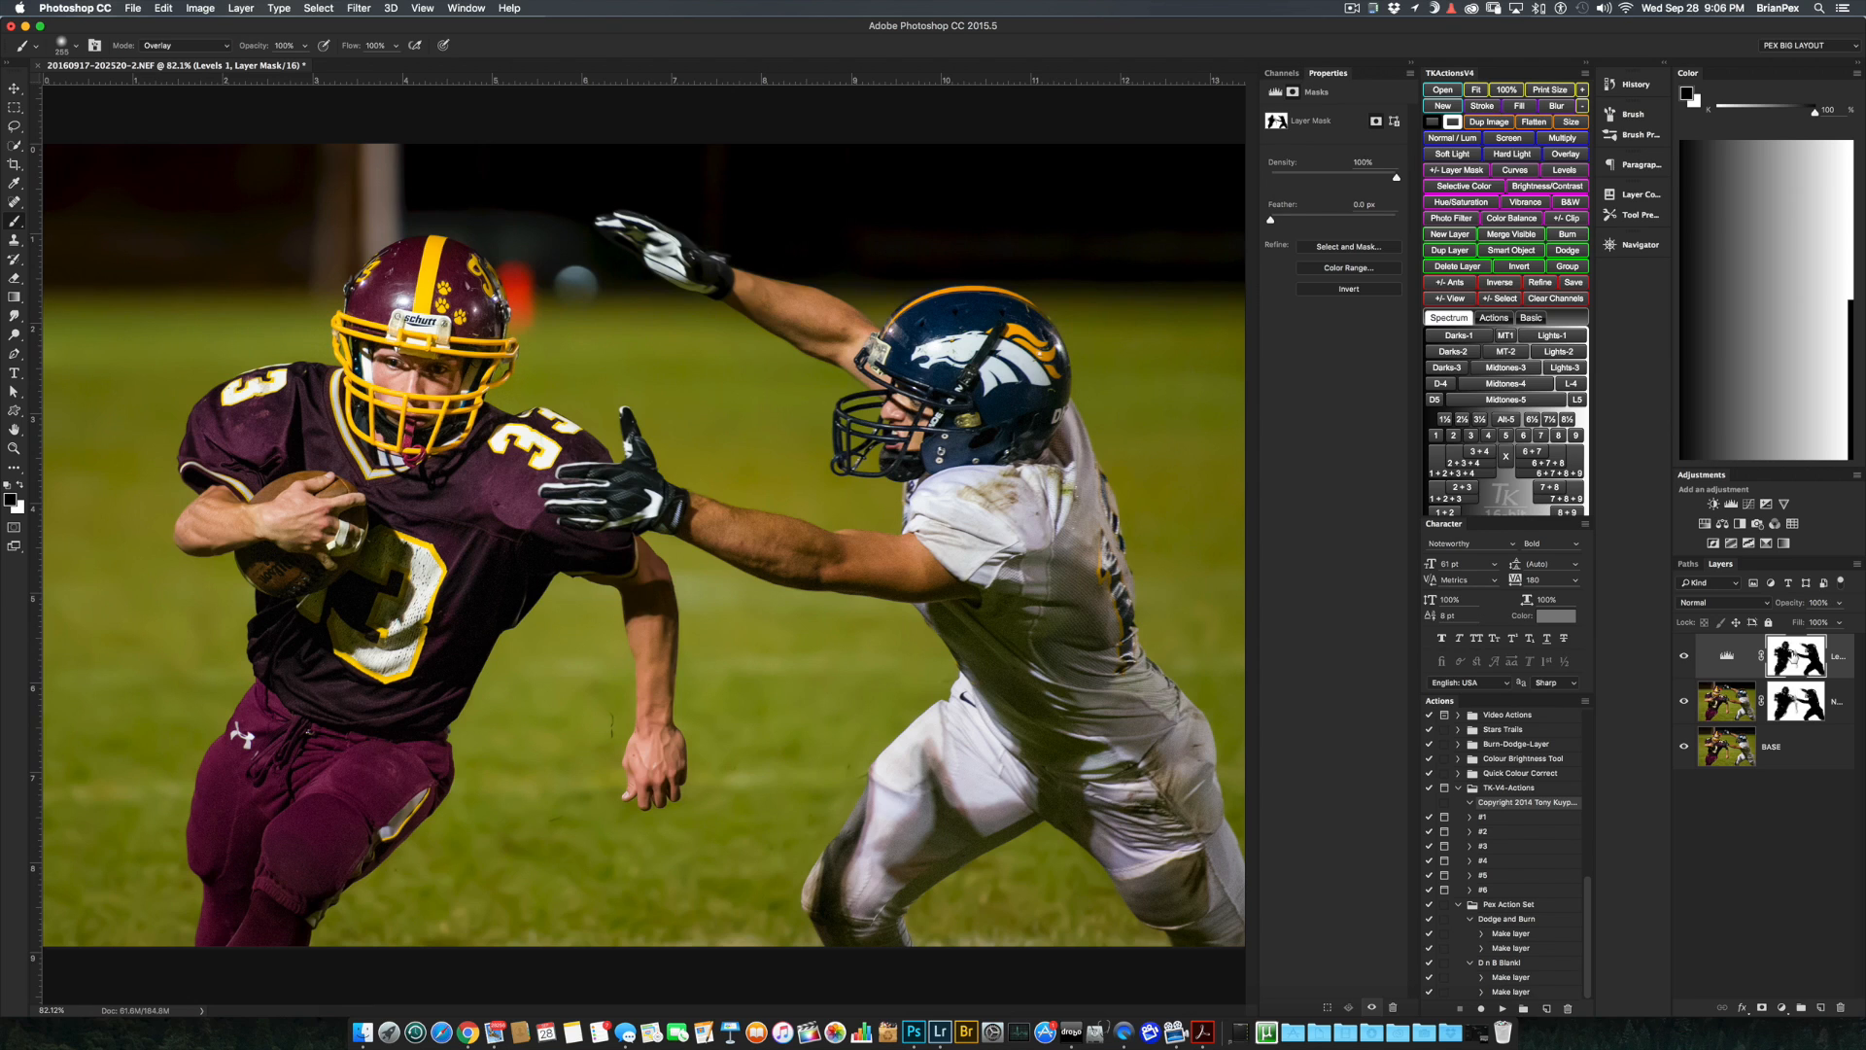
key("super+i")
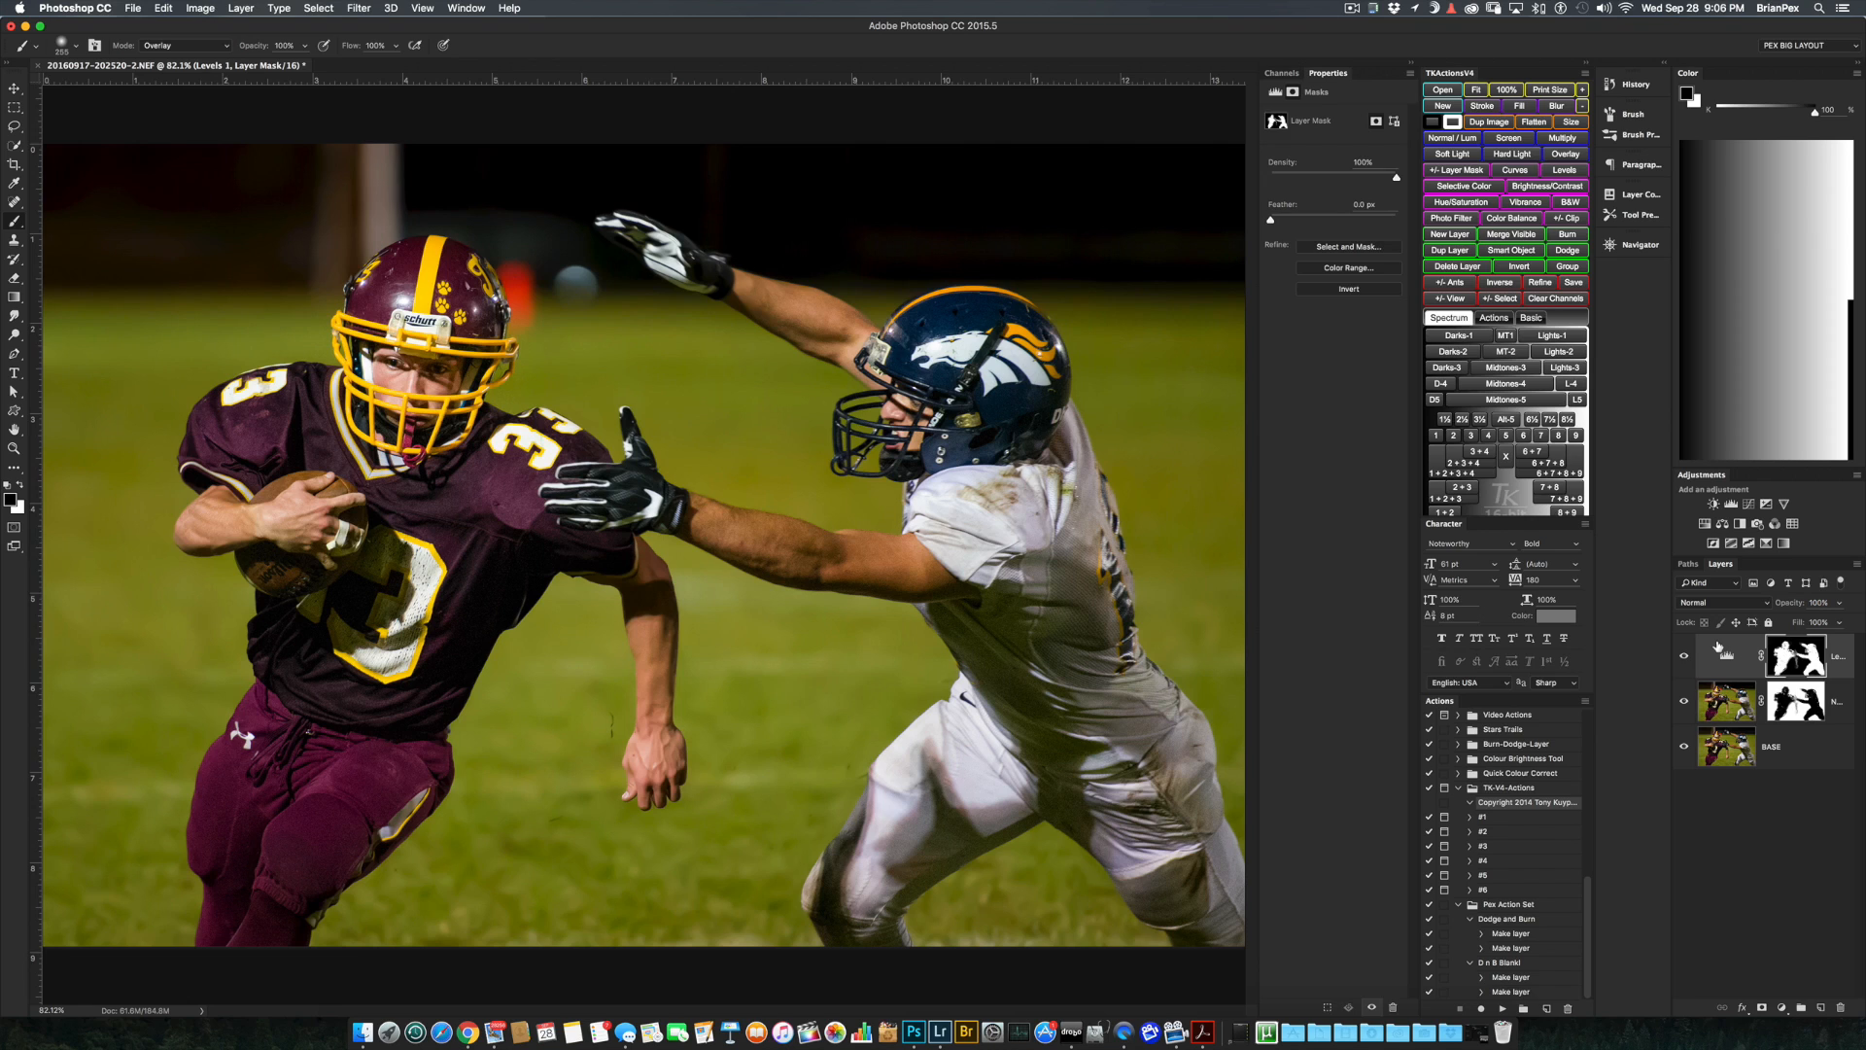
- Set the players' Levels adjustment to a black input of 7, midtones of 1.00 and a white input of 210
left_click(1720, 649)
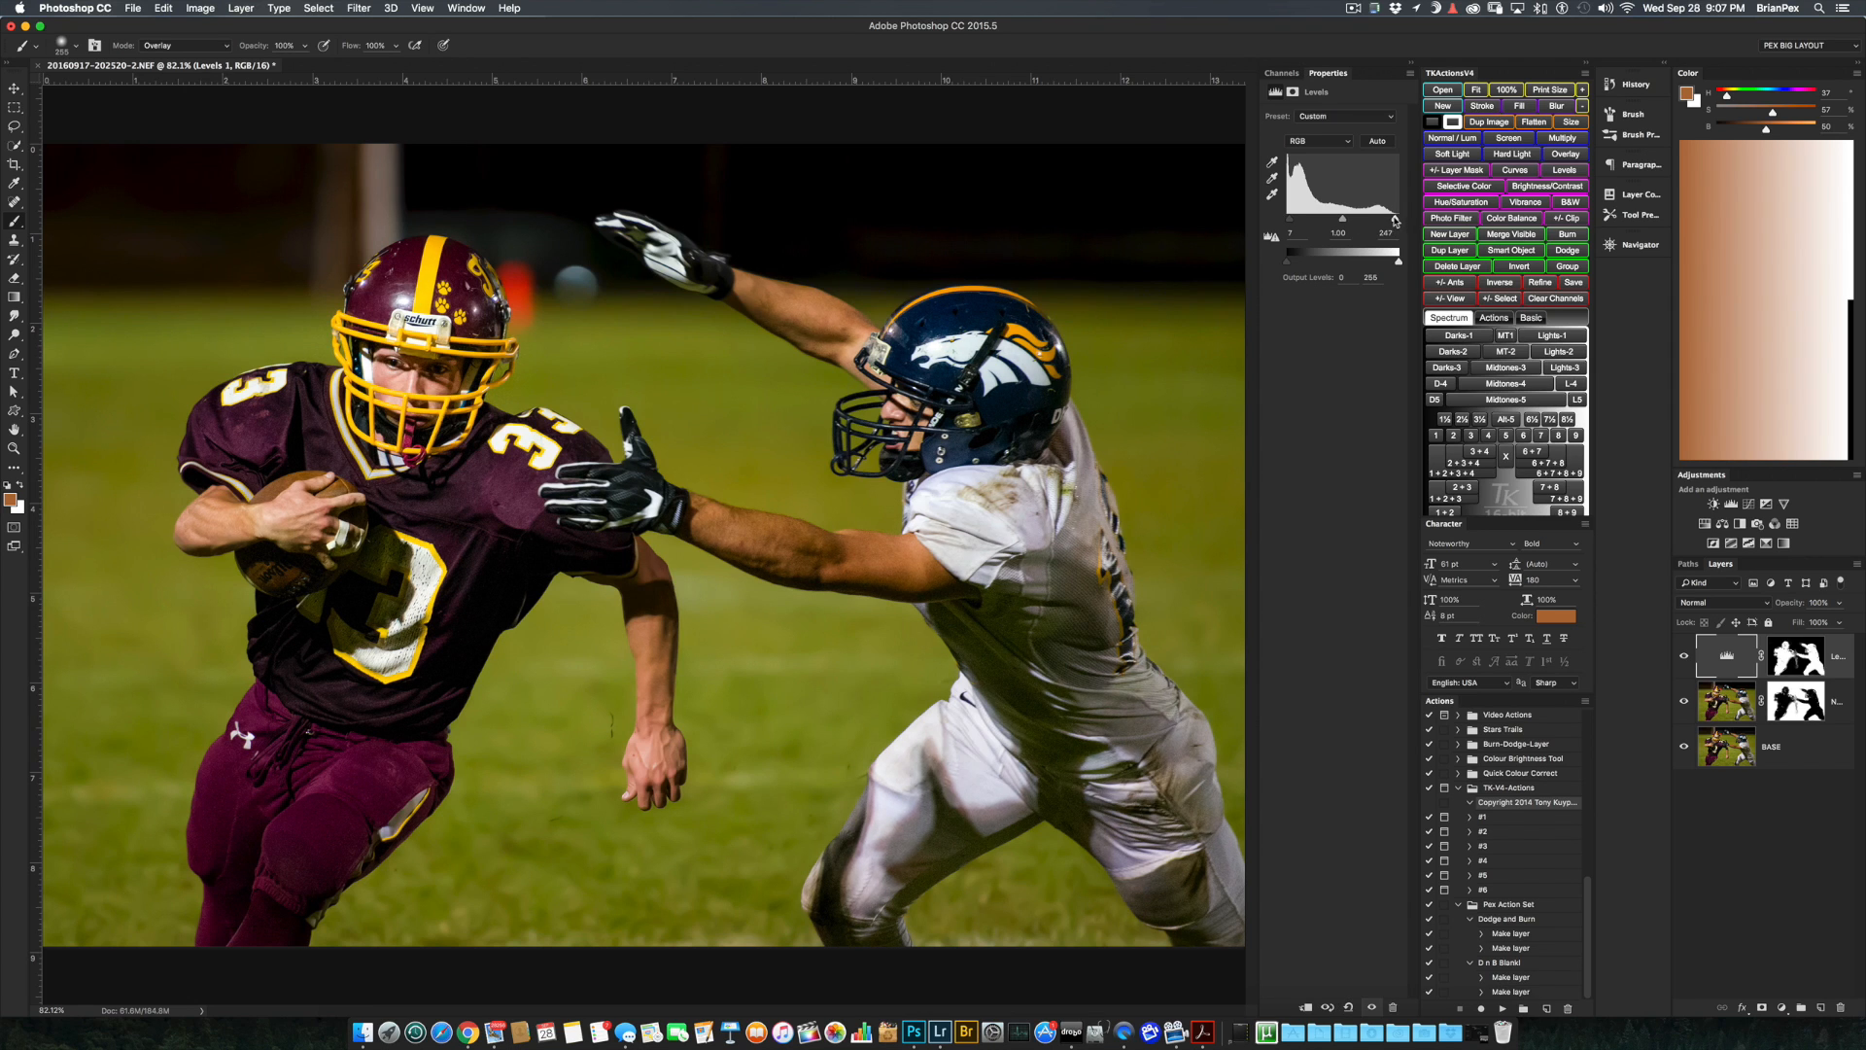
left_click_drag(1396, 221, 1386, 221)
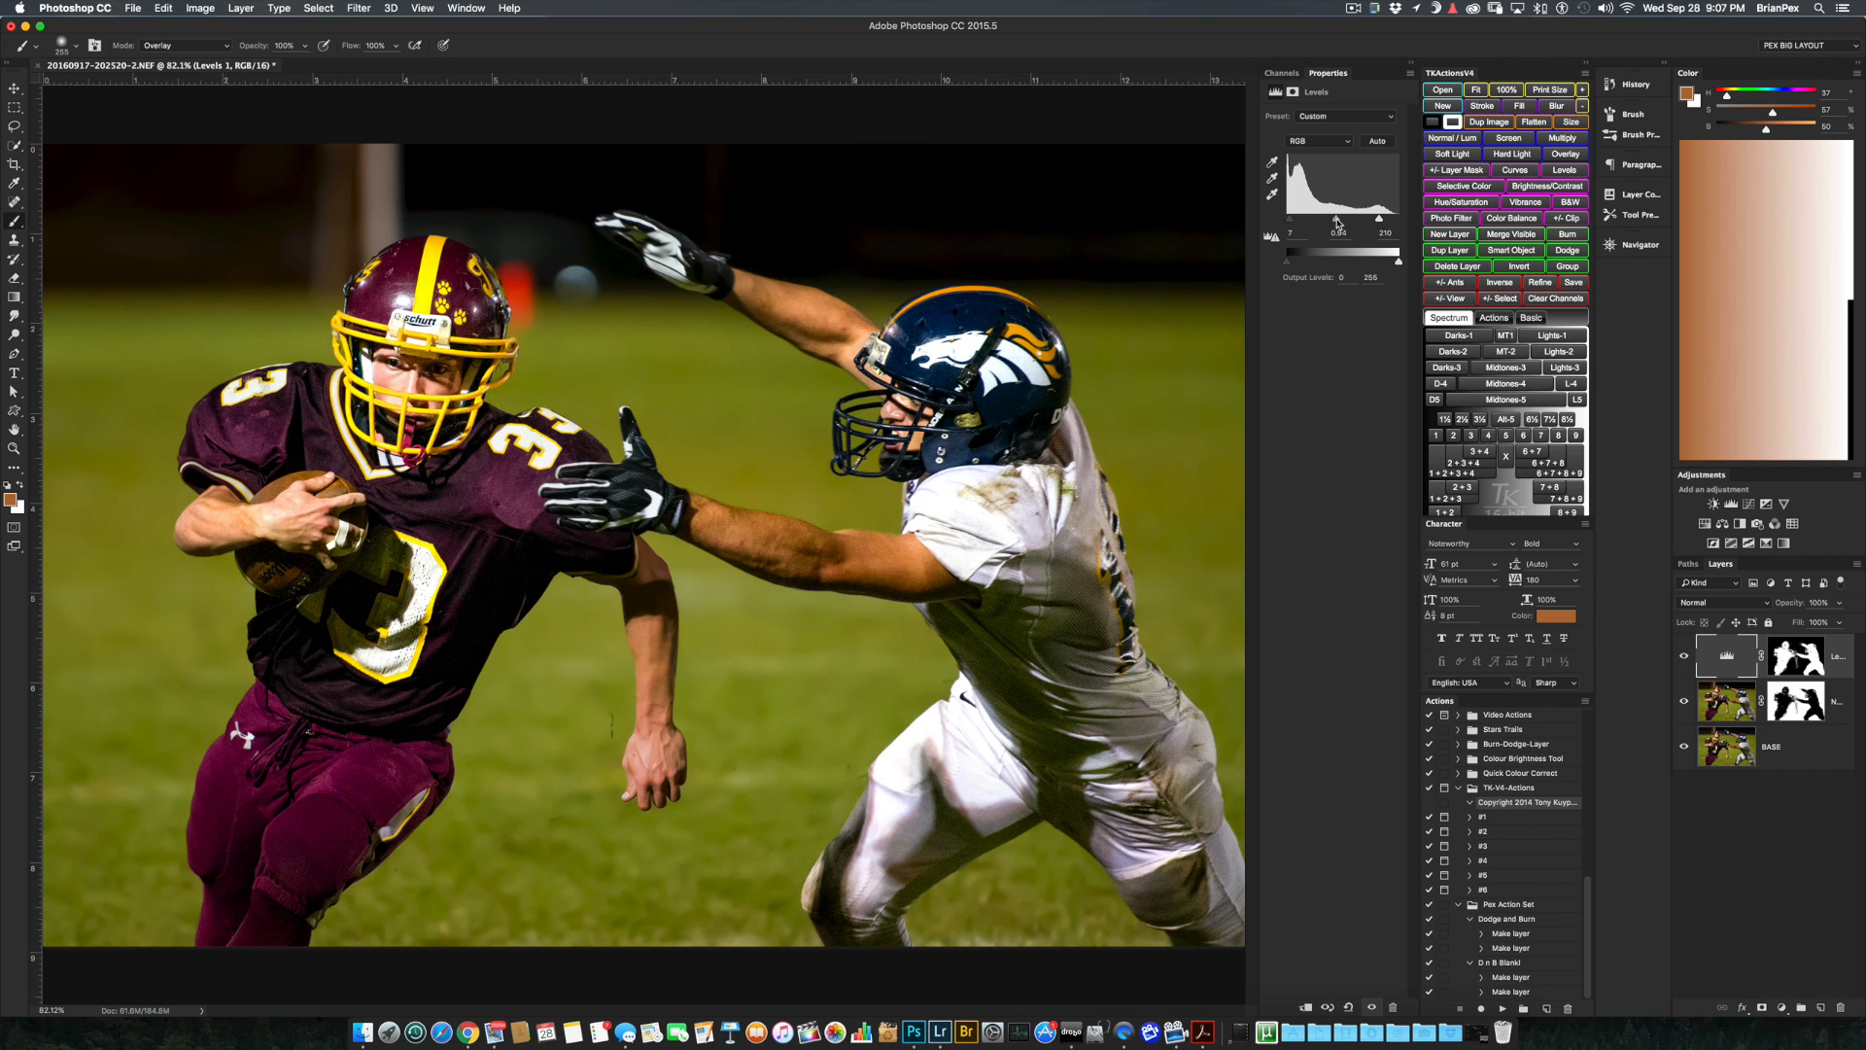
left_click_drag(1337, 222, 1338, 223)
- Review the whole edited photo in full-screen mode at different zoom levels
key("super+minus")
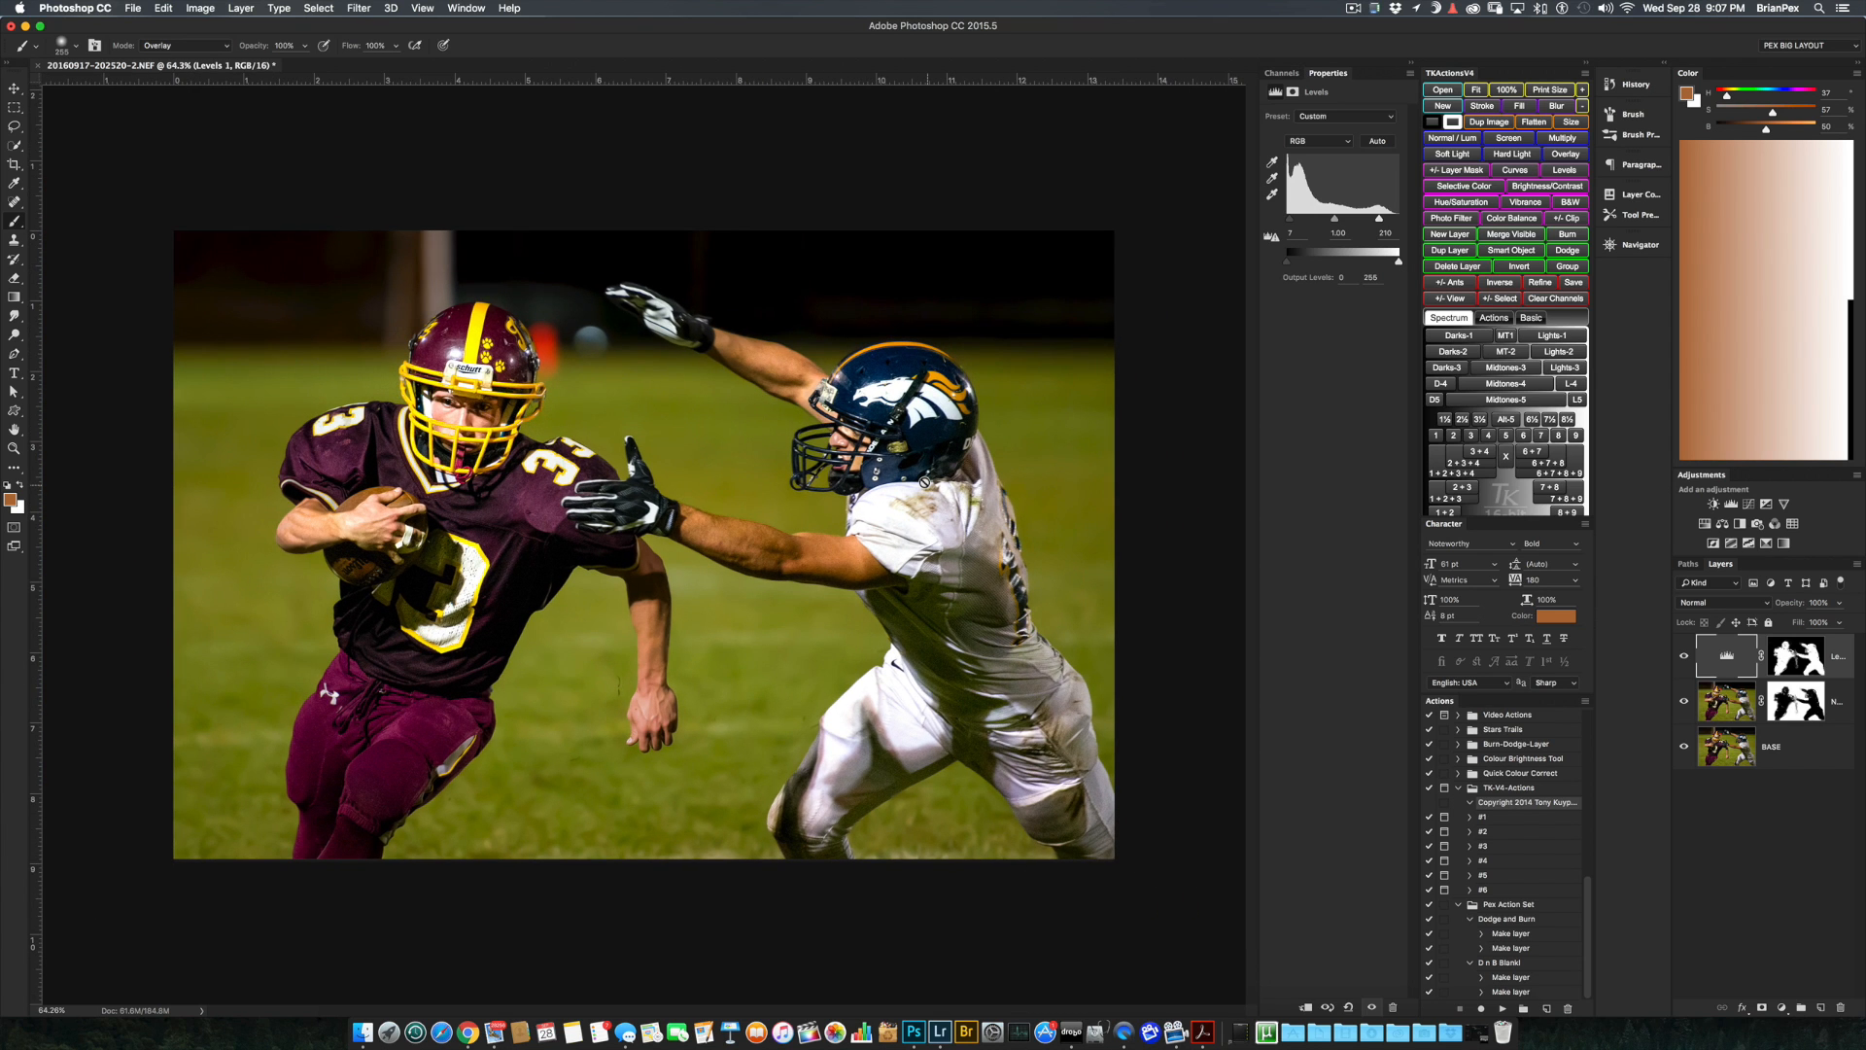
key("f")
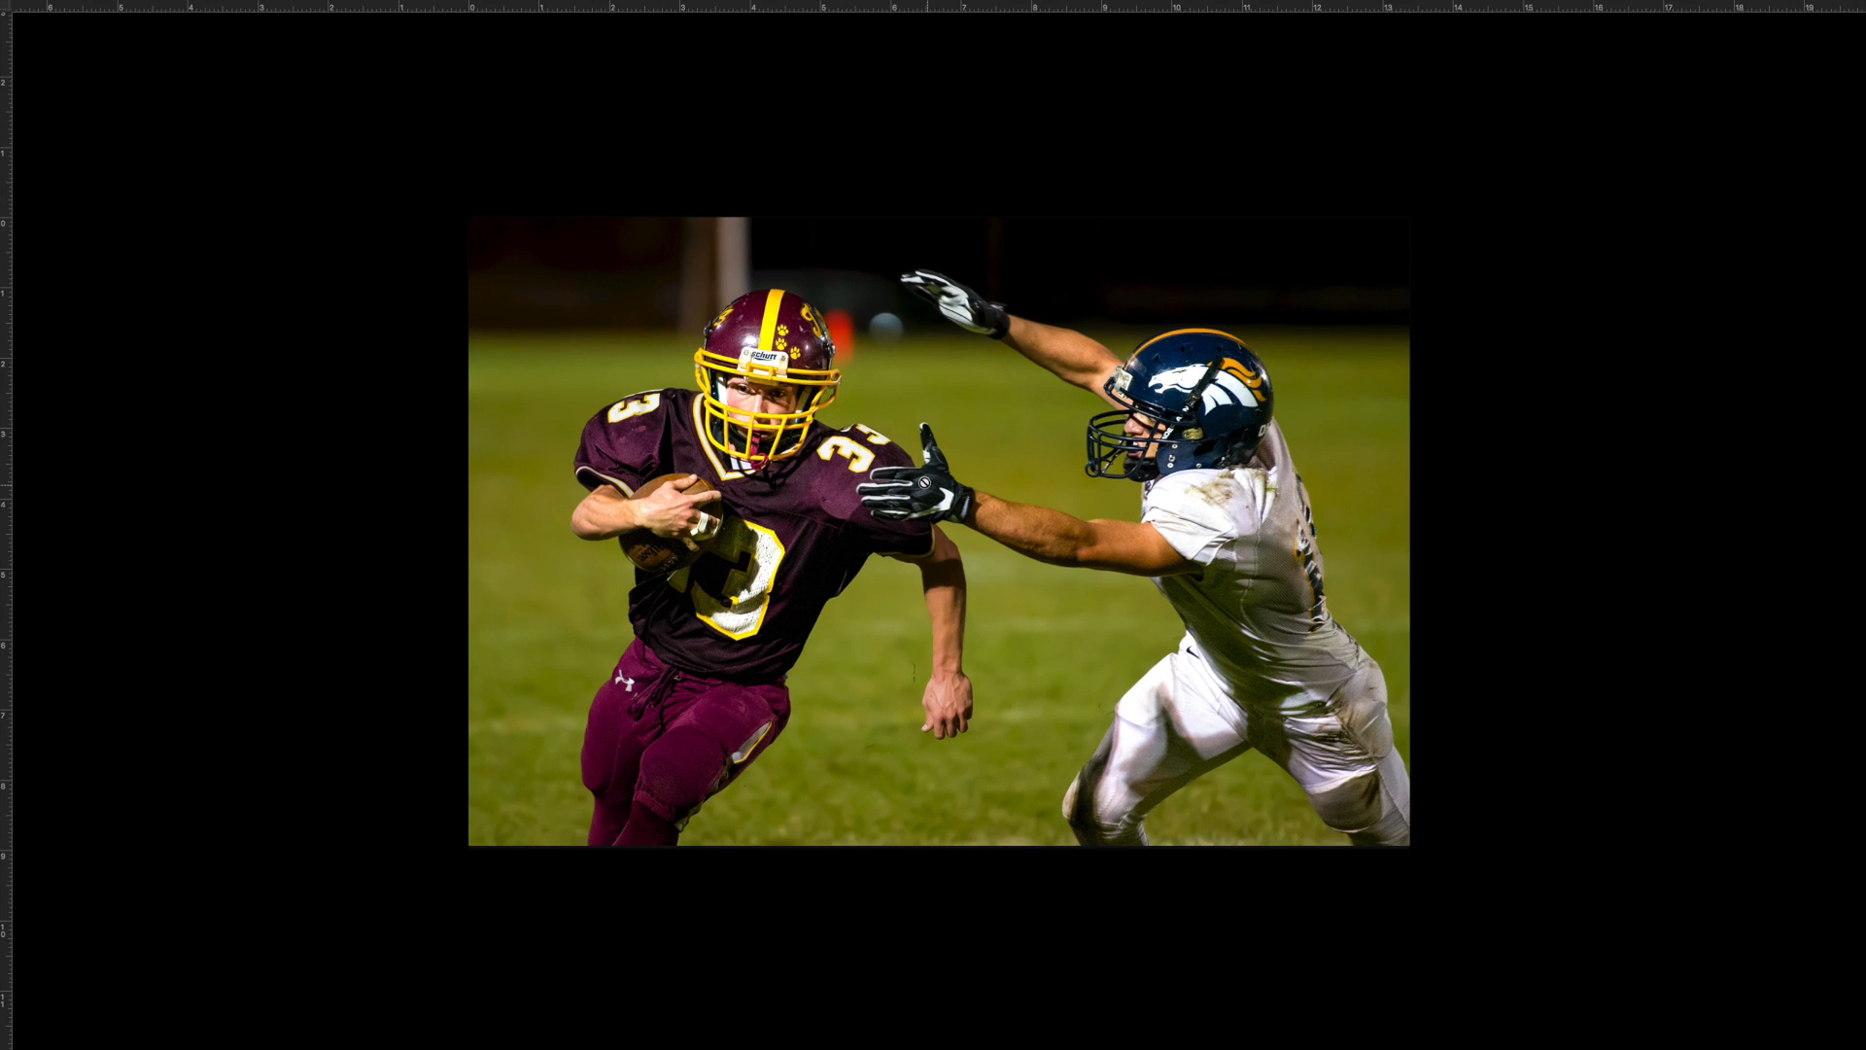
key("super+0")
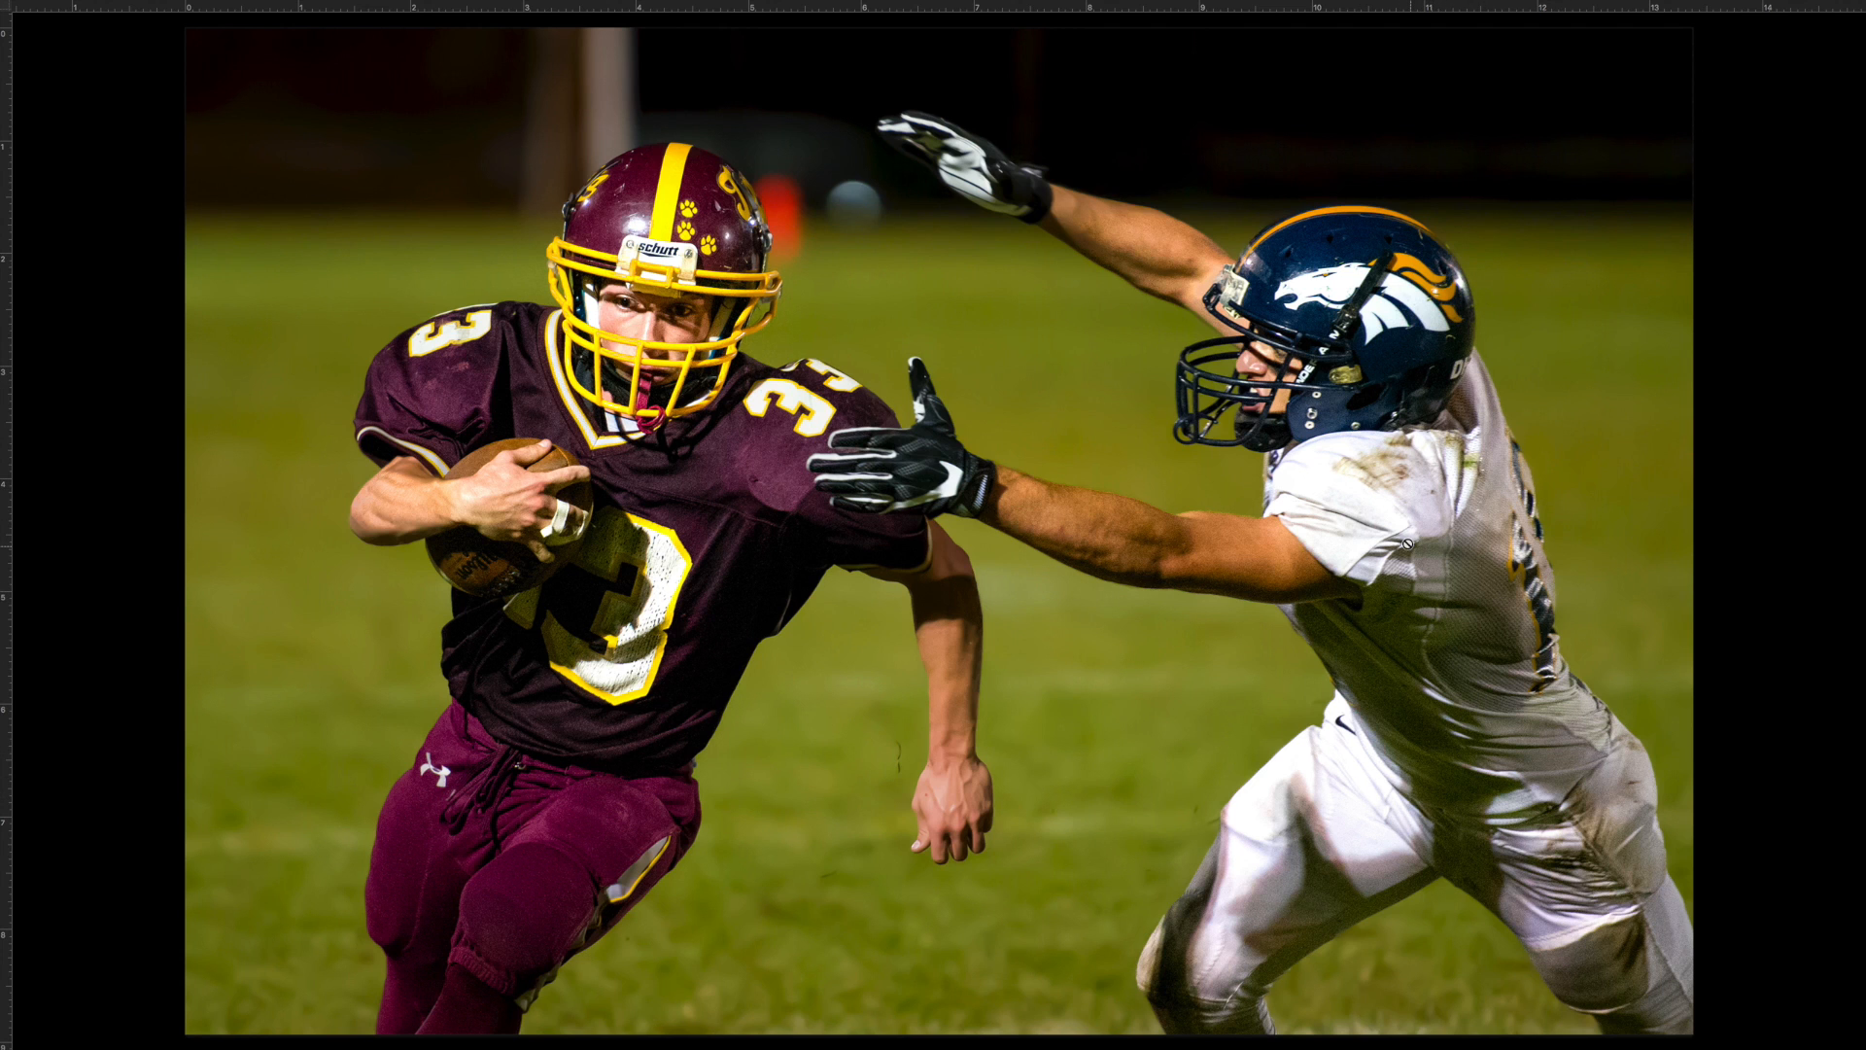
key("ctrl+minus")
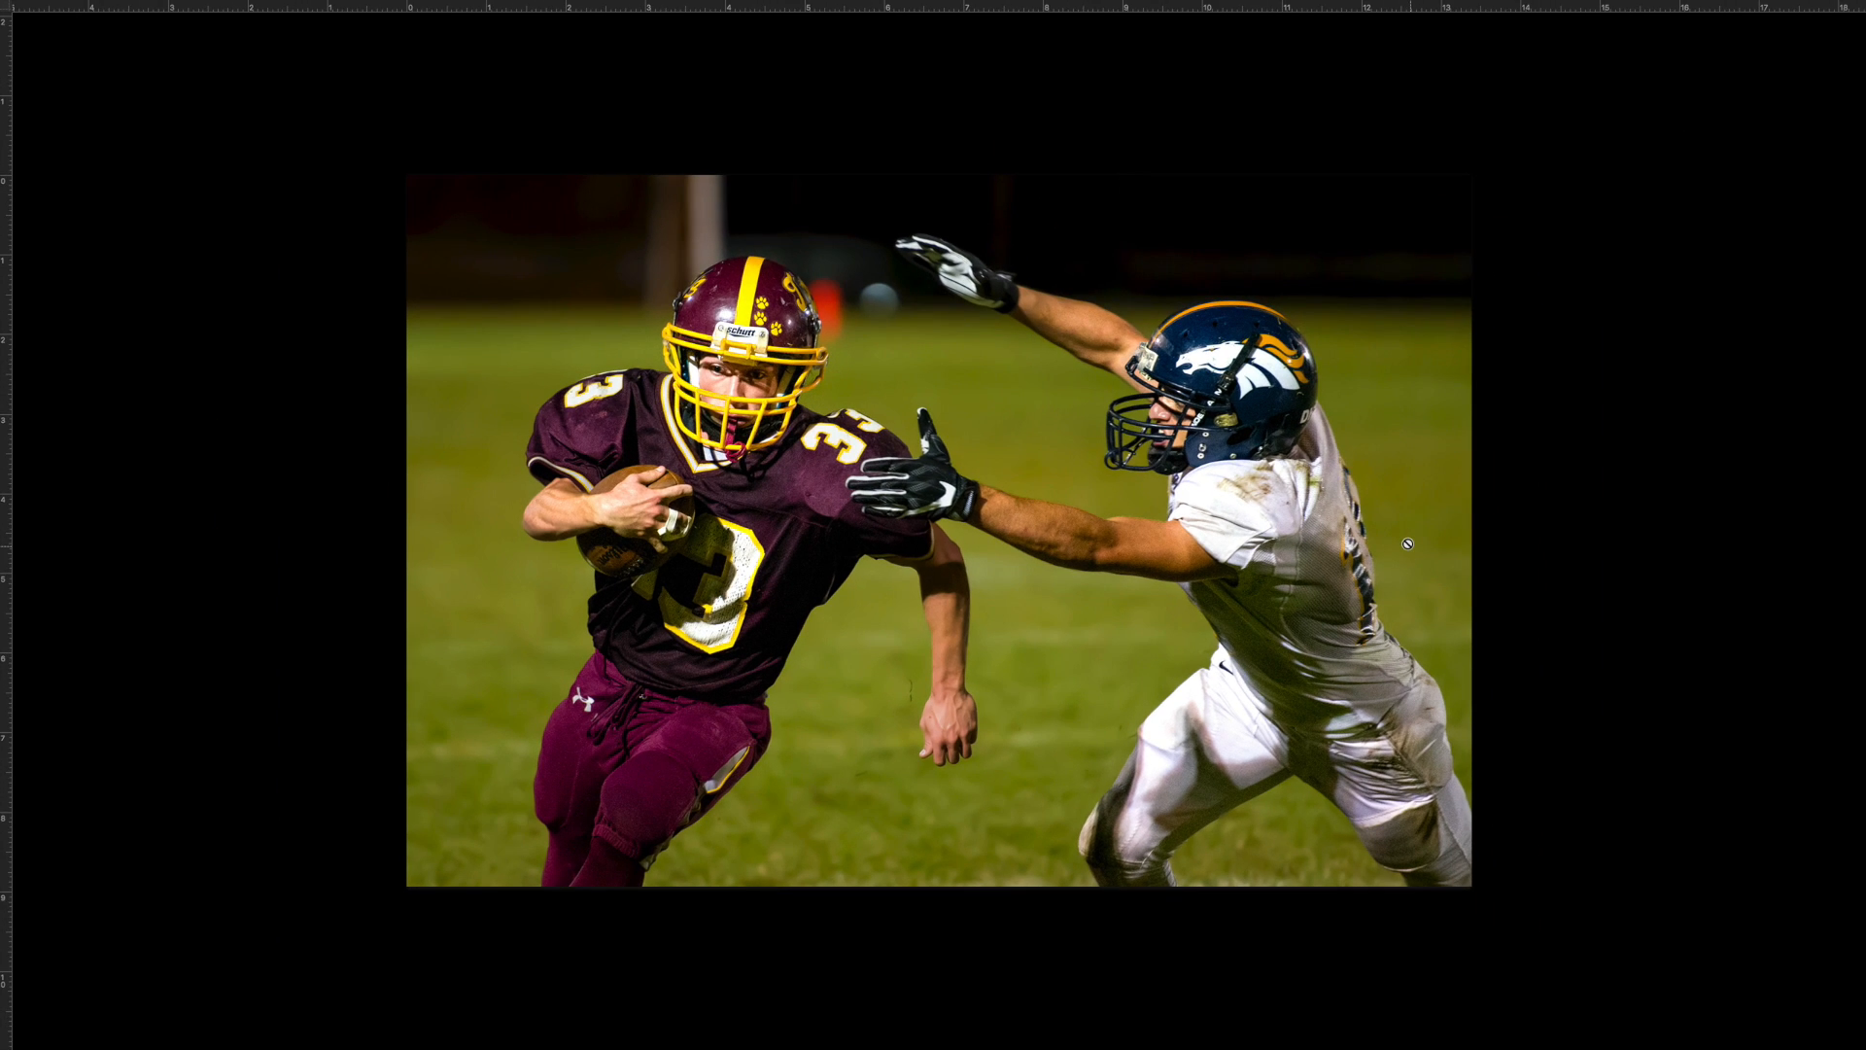
key("f")
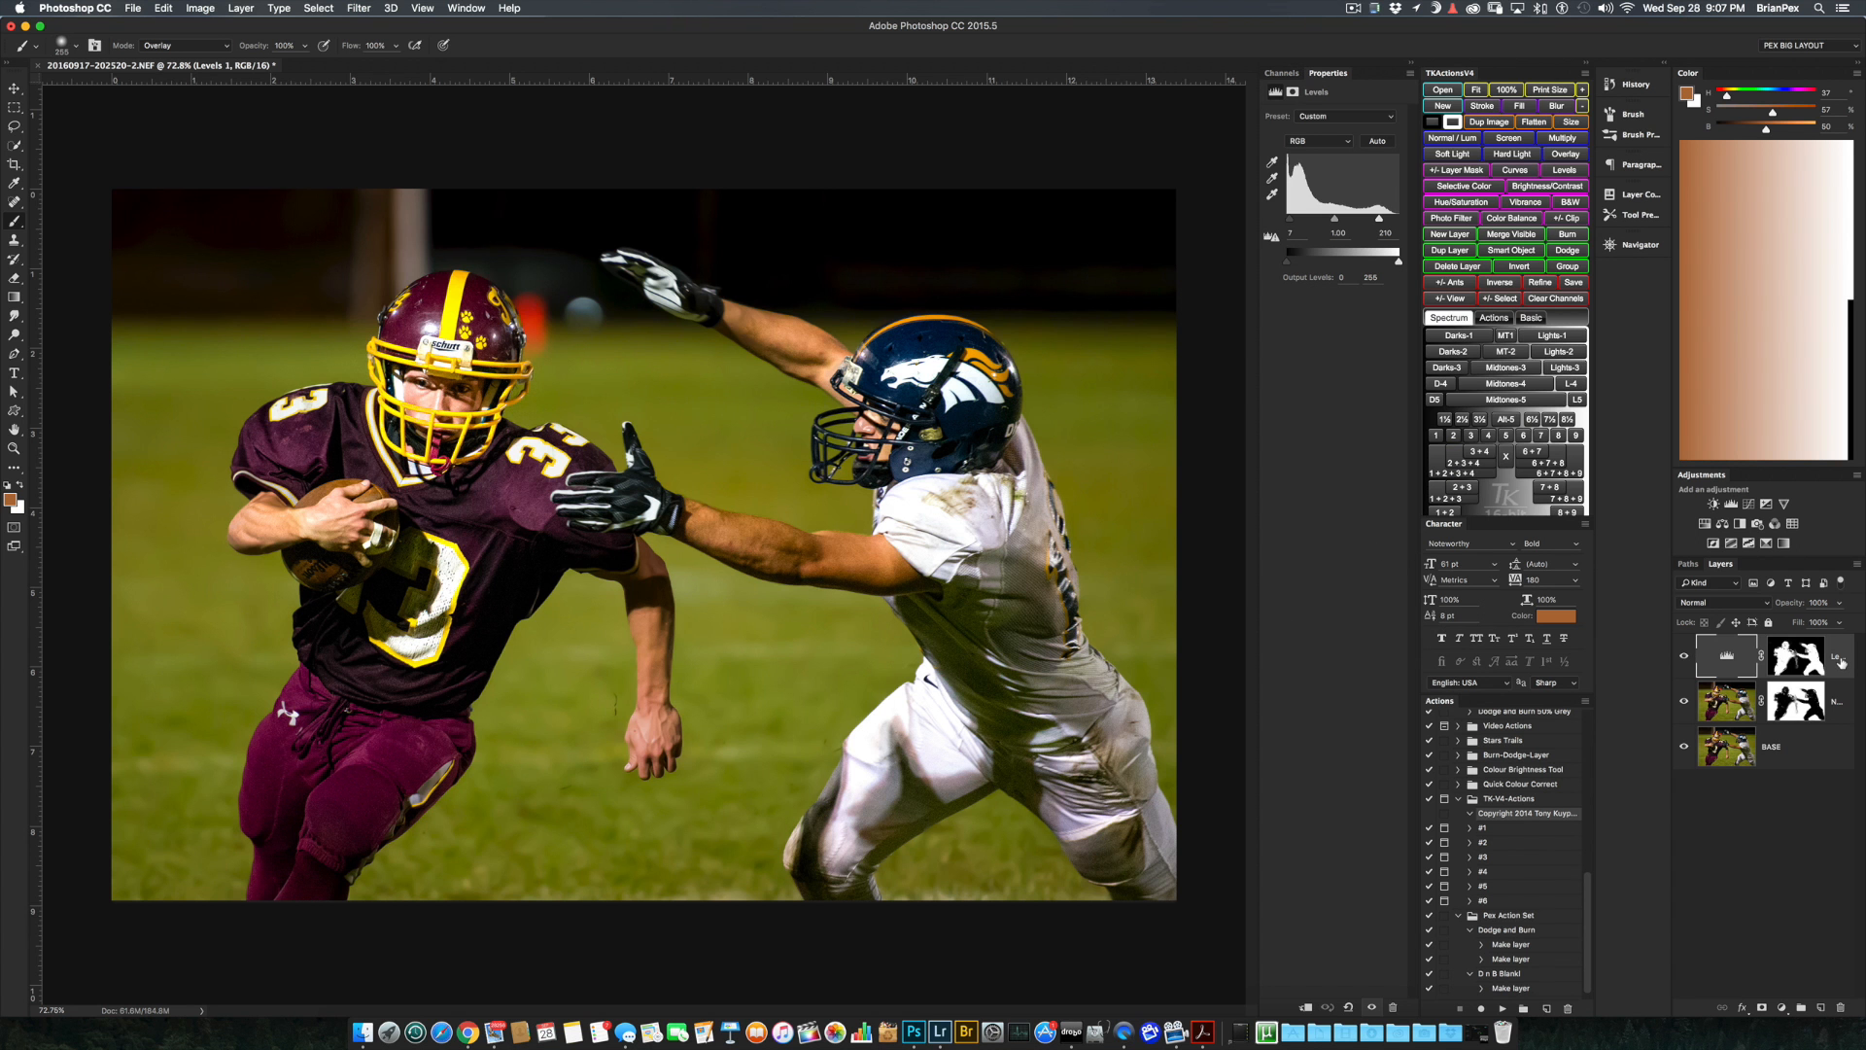
- Merge all visible layers into one, and save and close the photo to return it to Lightroom
key("super+shift+e")
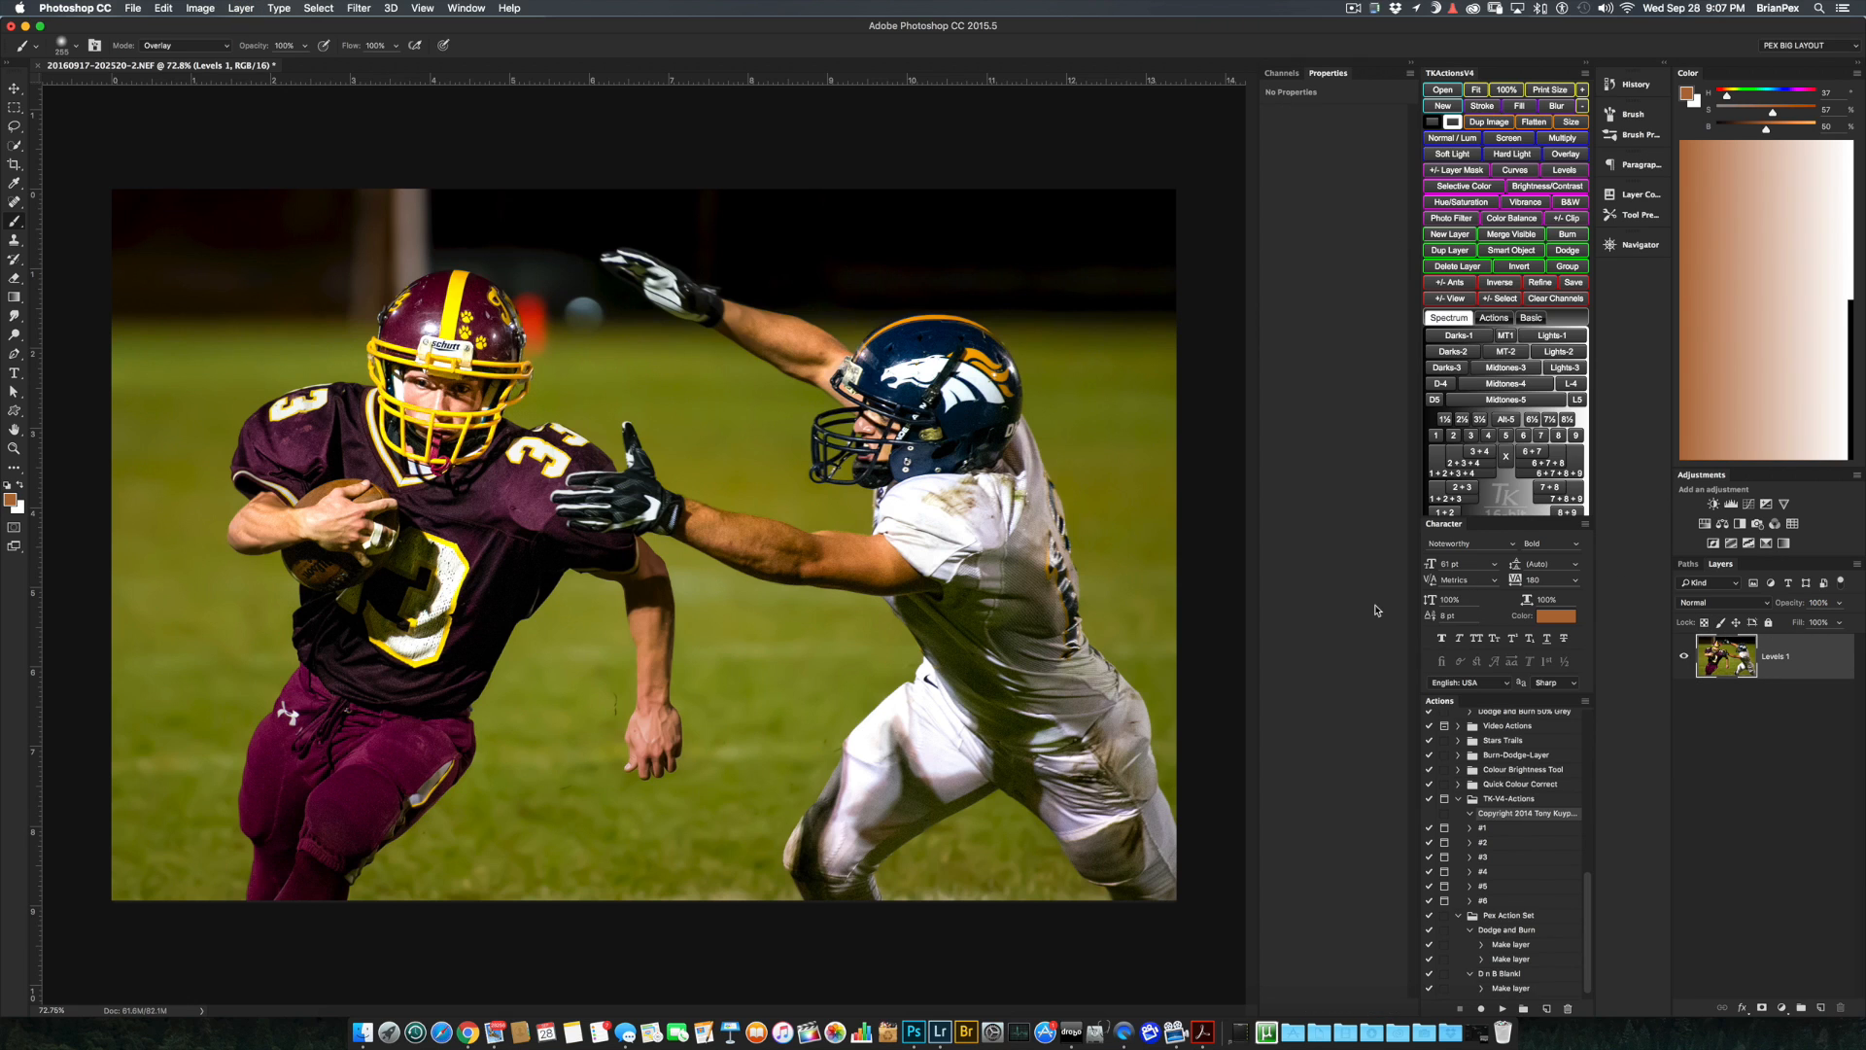
key("super+s")
key("super+w")
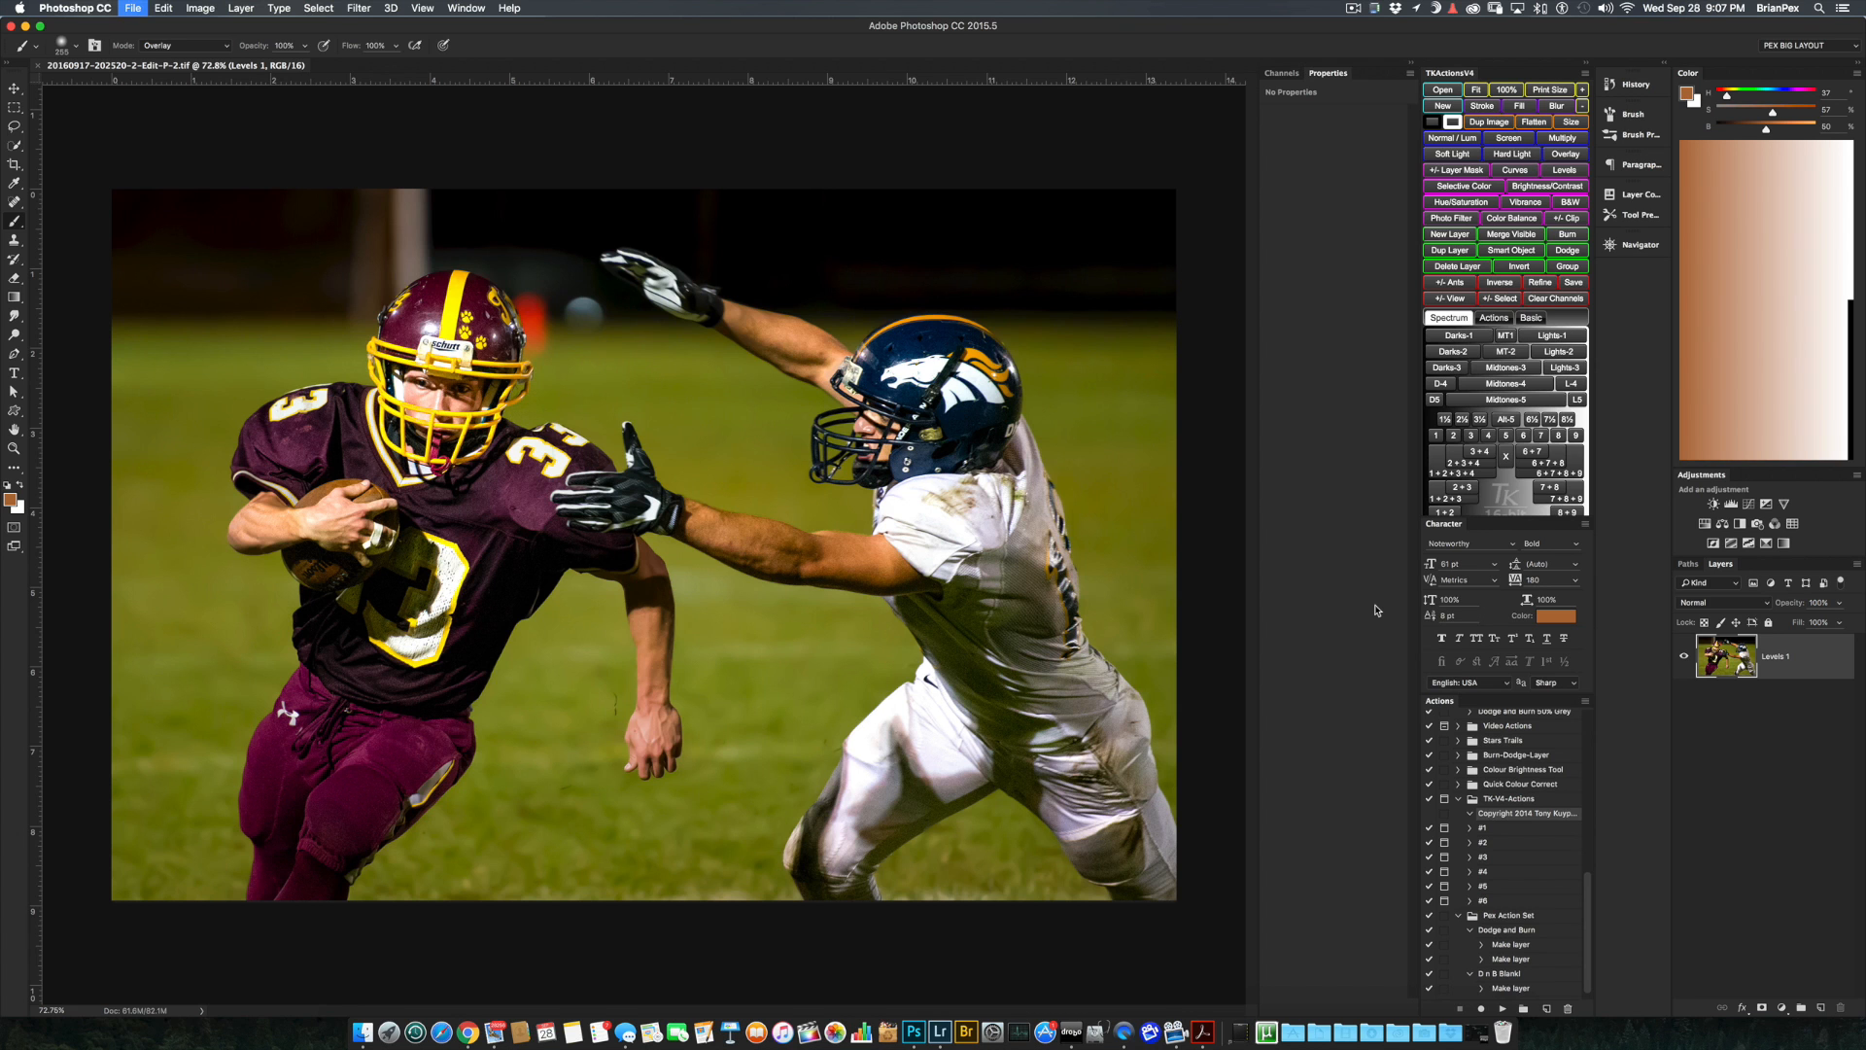
left_click(953, 1007)
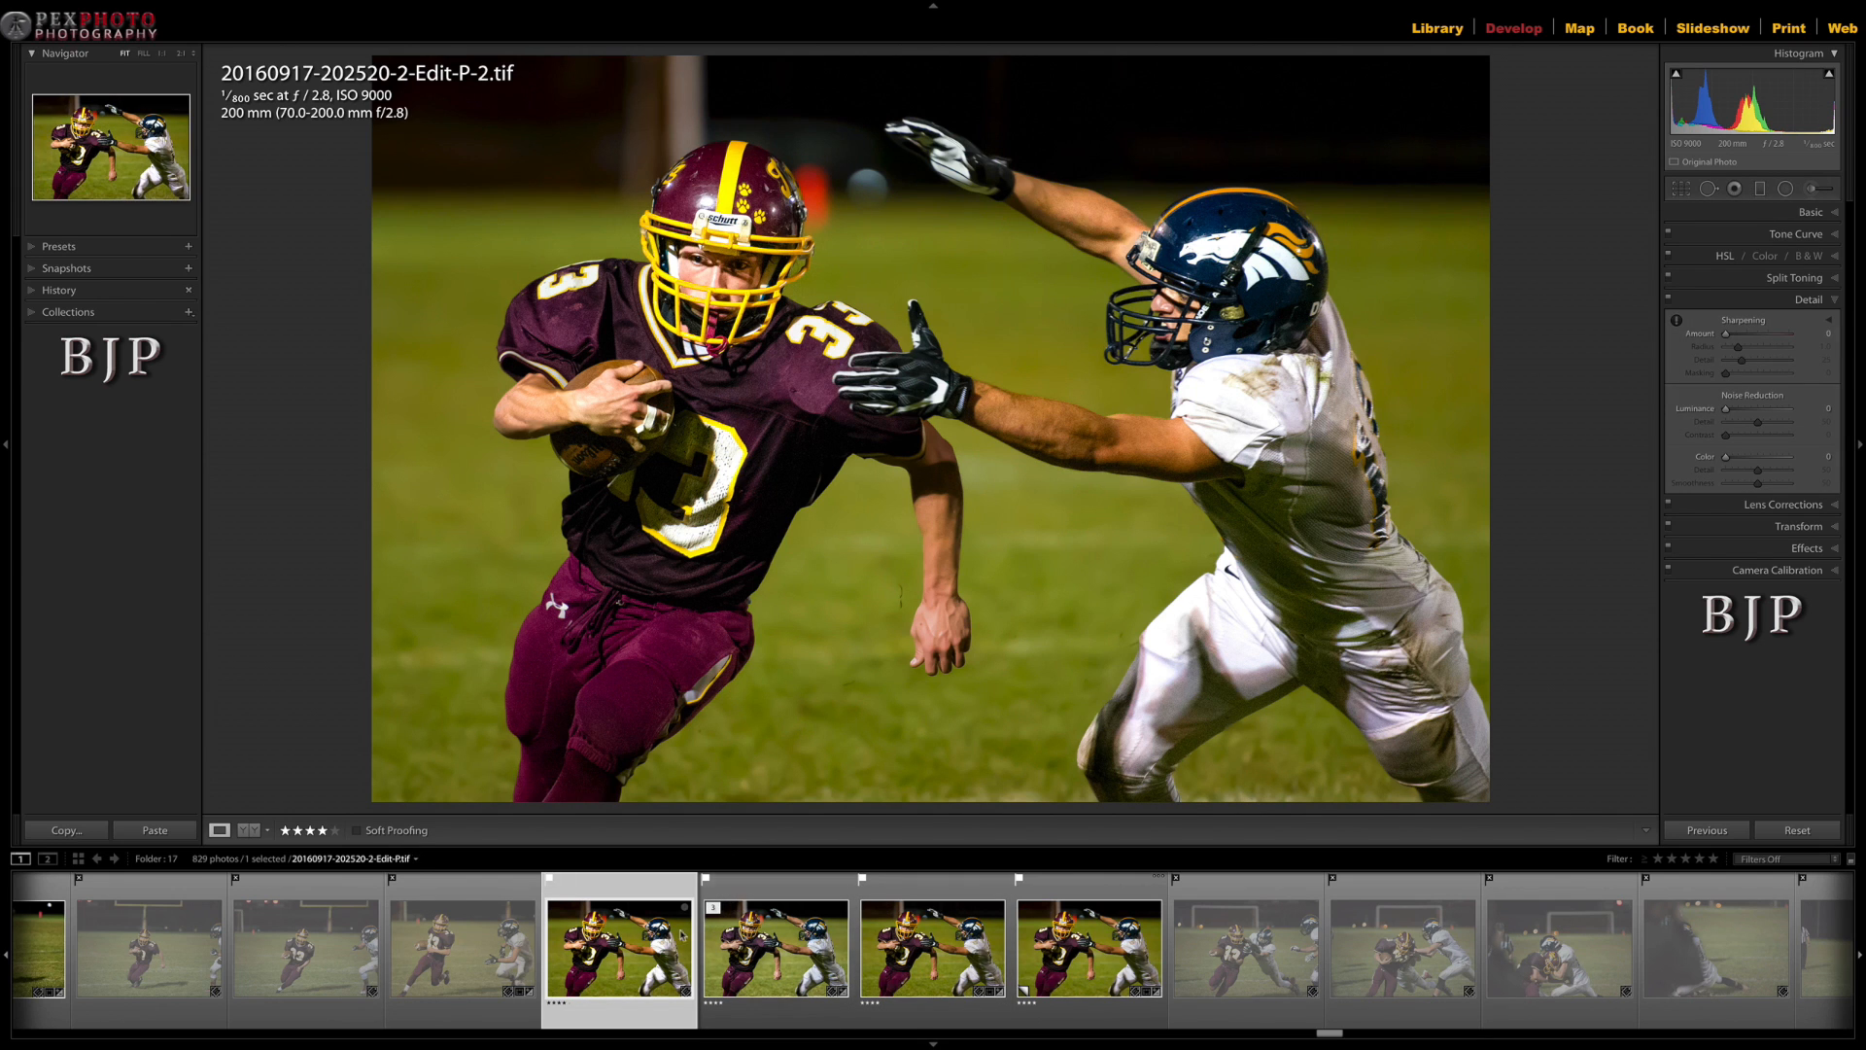